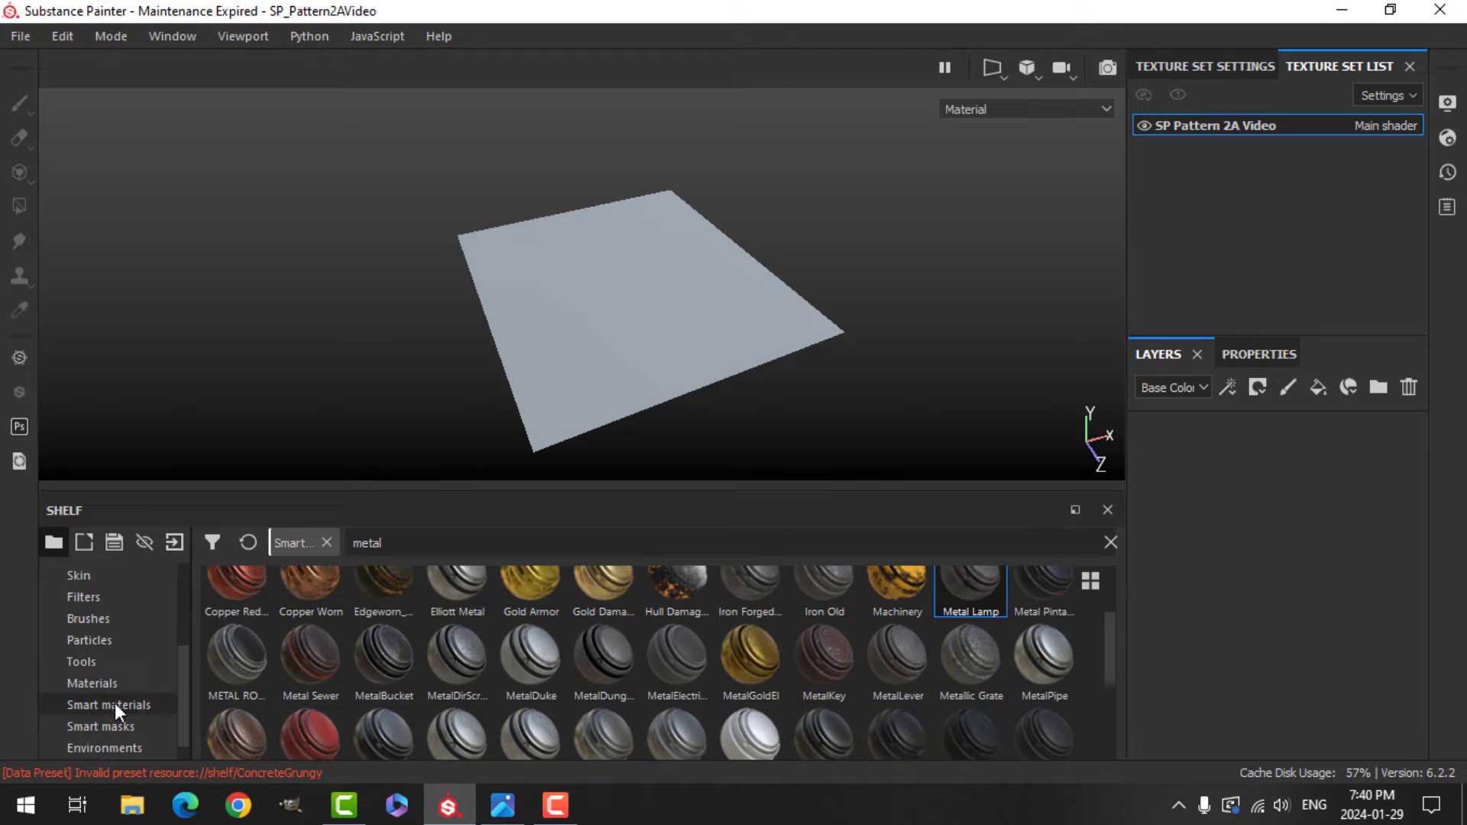
Step: Apply the Metal Lamp smart material to the plane
scroll(147, 679, down, 1)
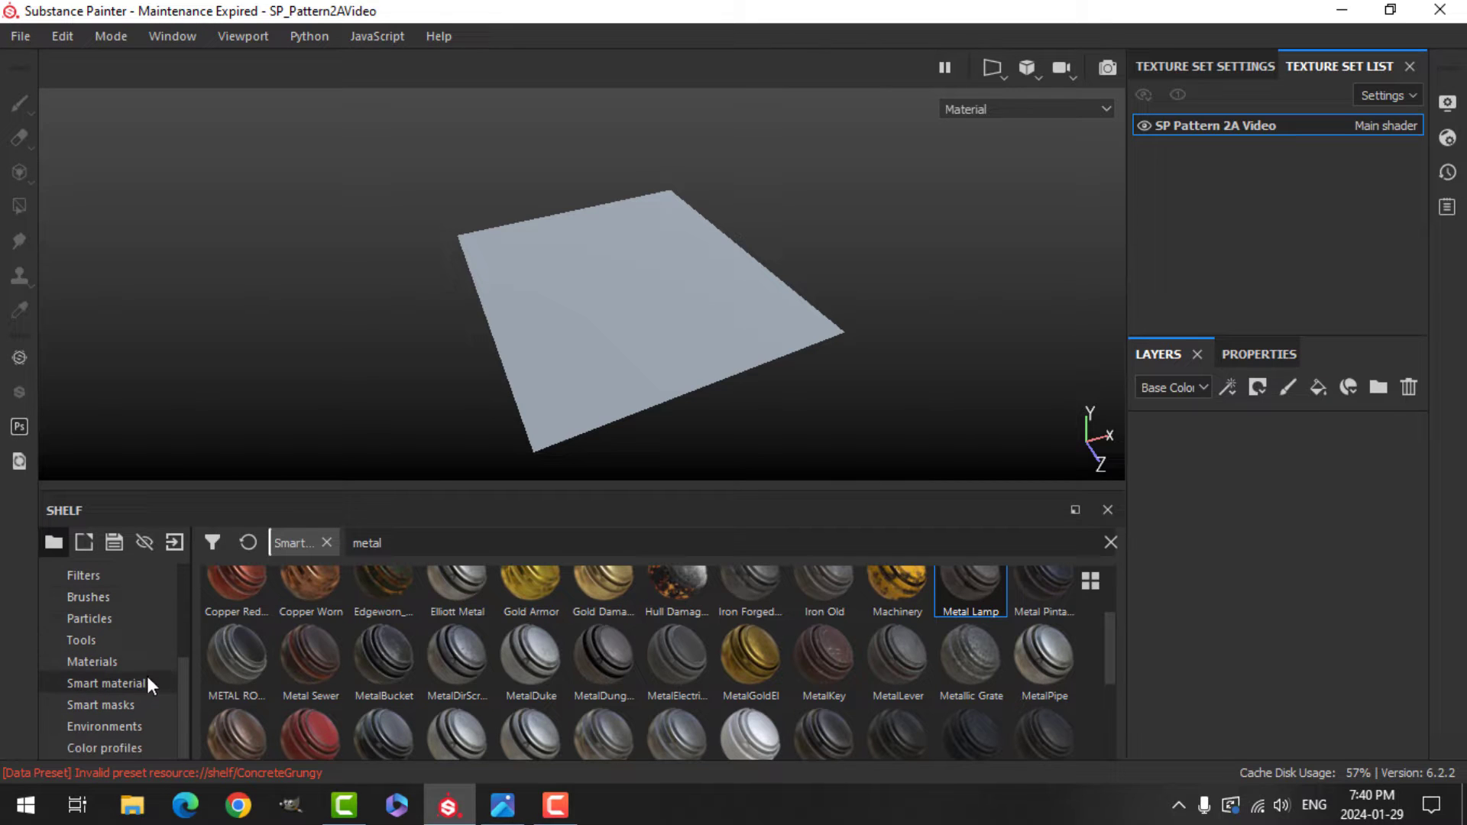
scroll(145, 671, up, 3)
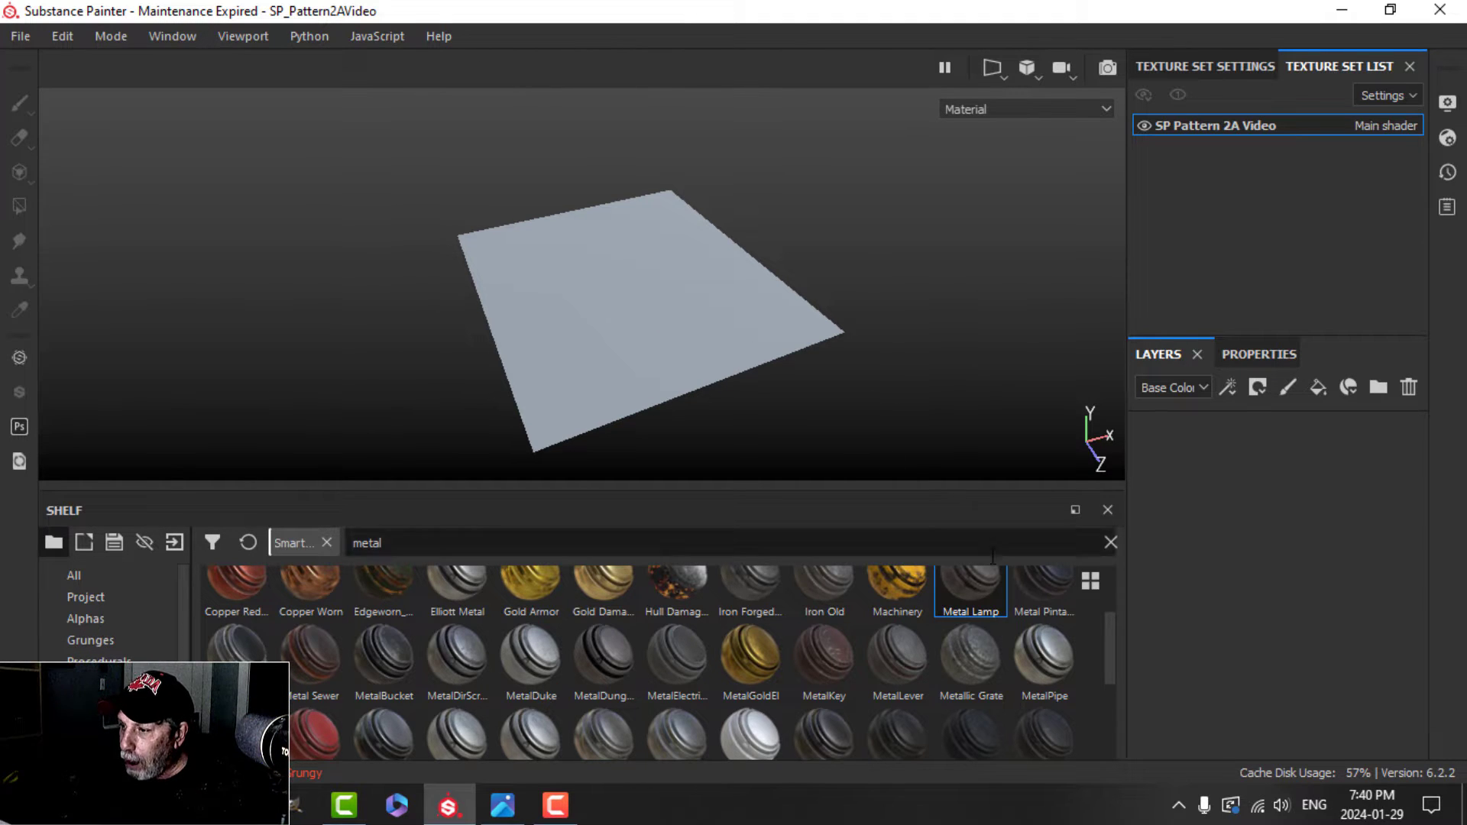
drag(972, 588, 767, 323)
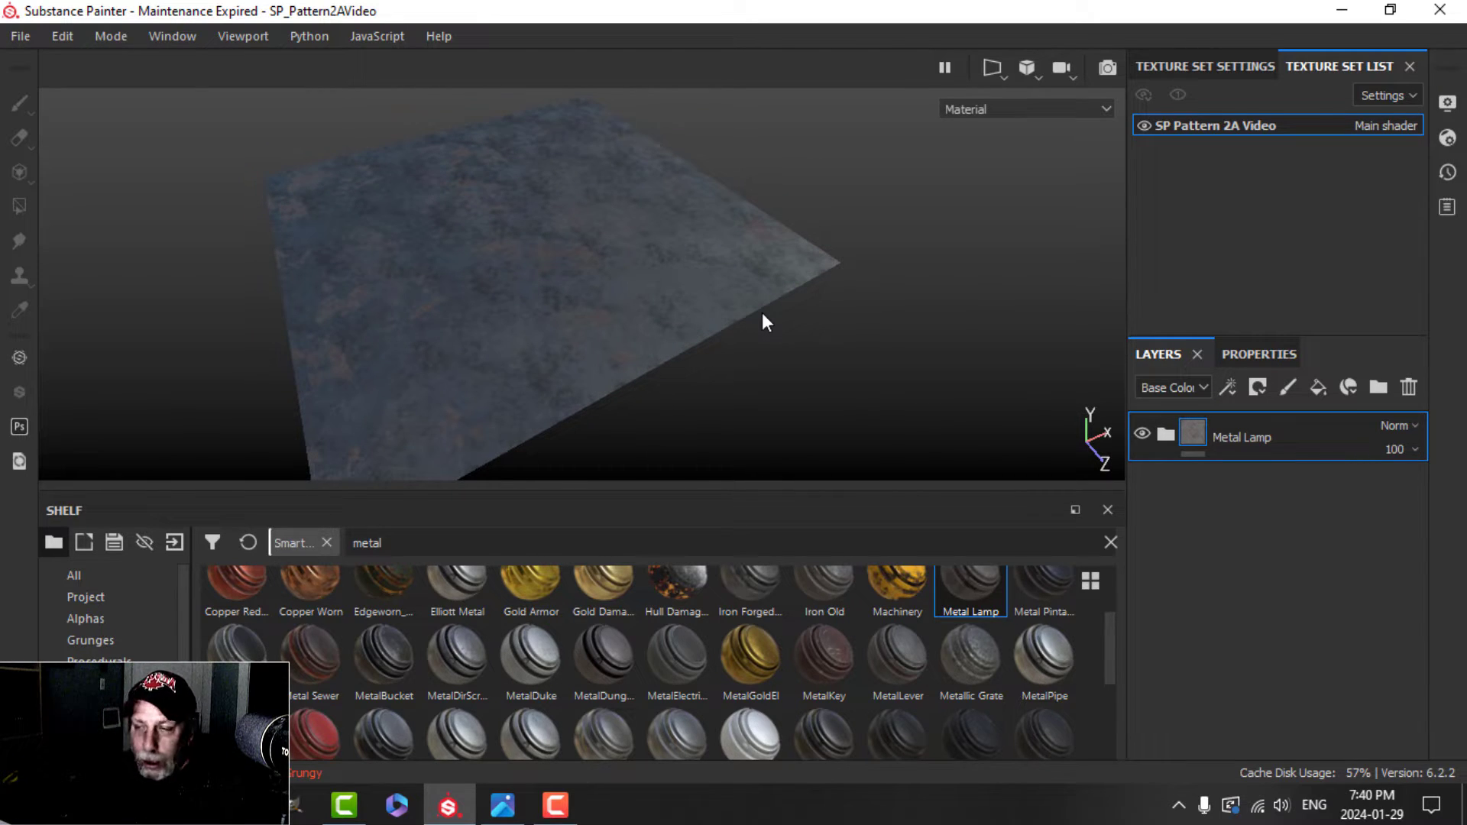
Step: Add a fill layer above the Metal Lamp material and set its height to 1
click(1318, 388)
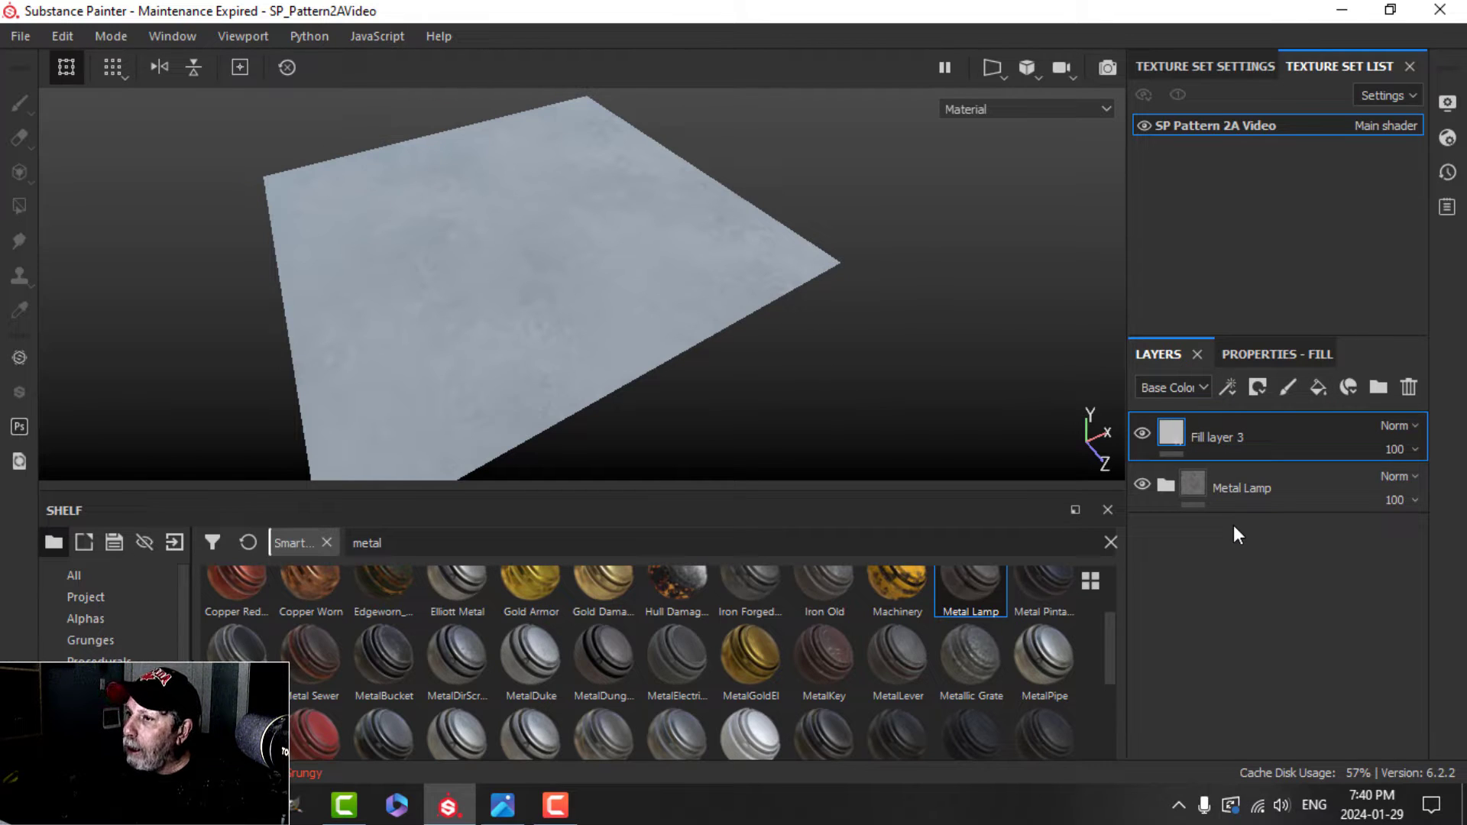
click(1264, 355)
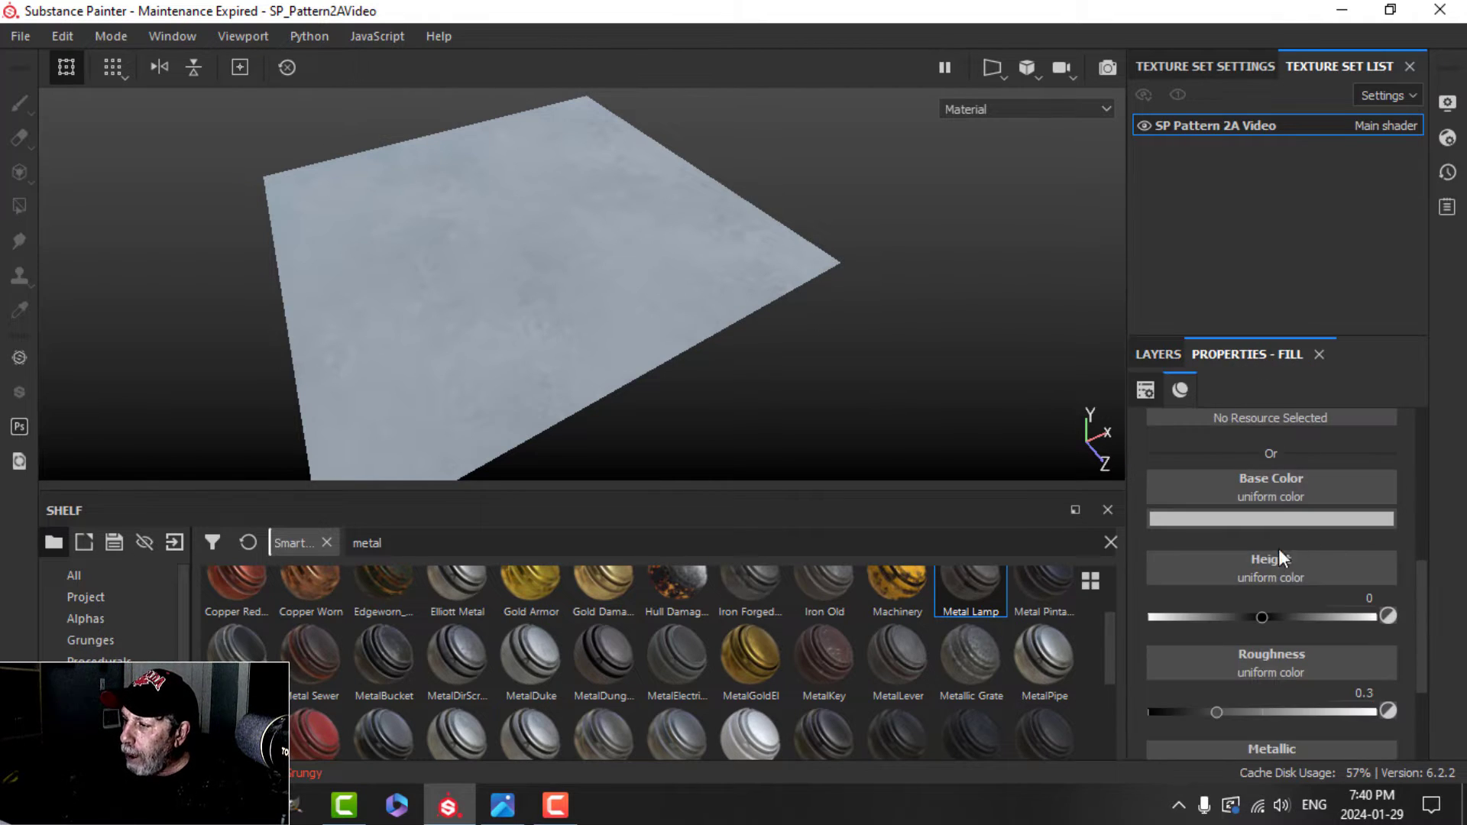
scroll(1277, 562, down, 1)
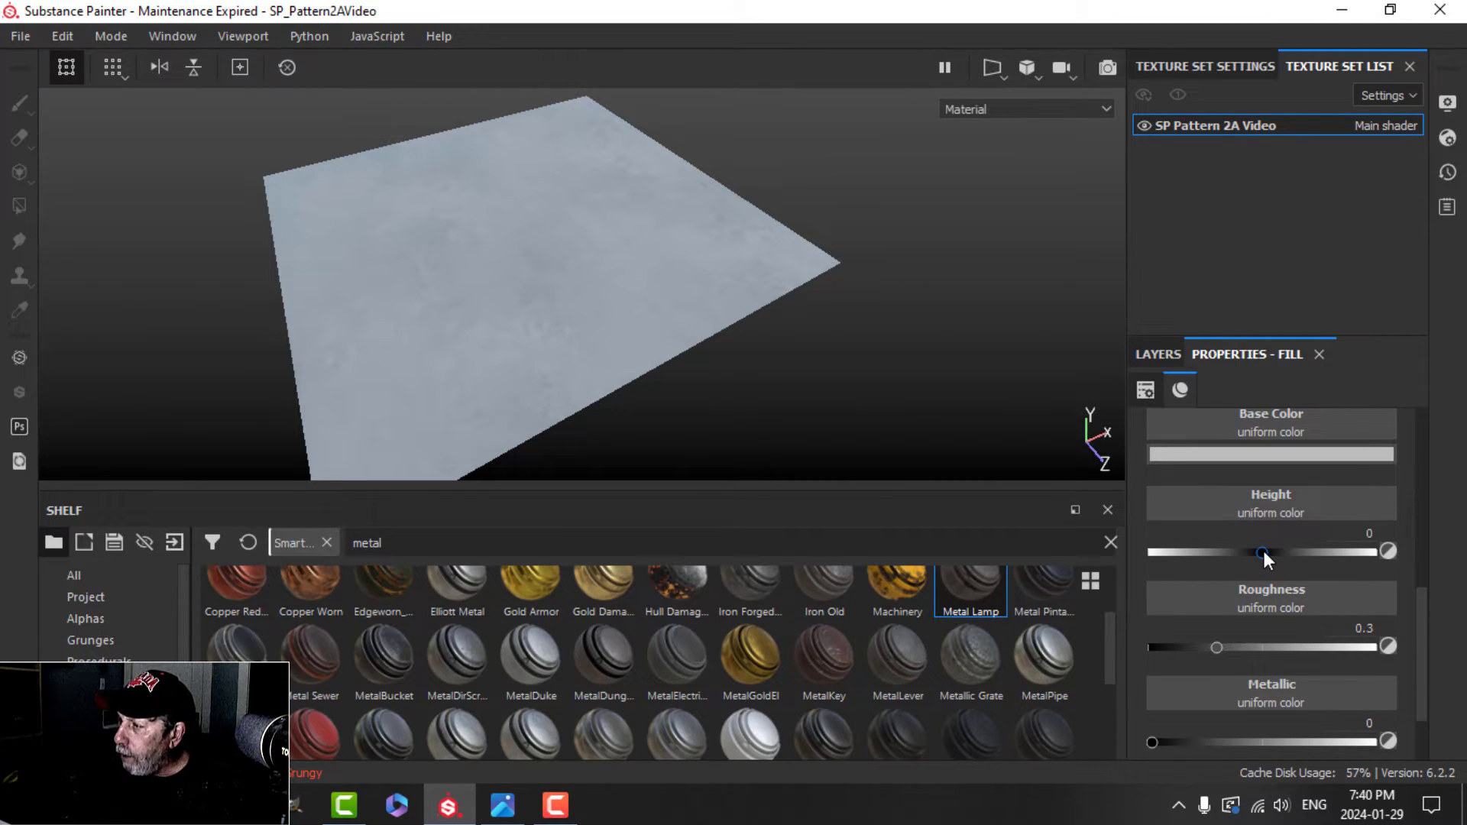
drag(1263, 548, 1376, 550)
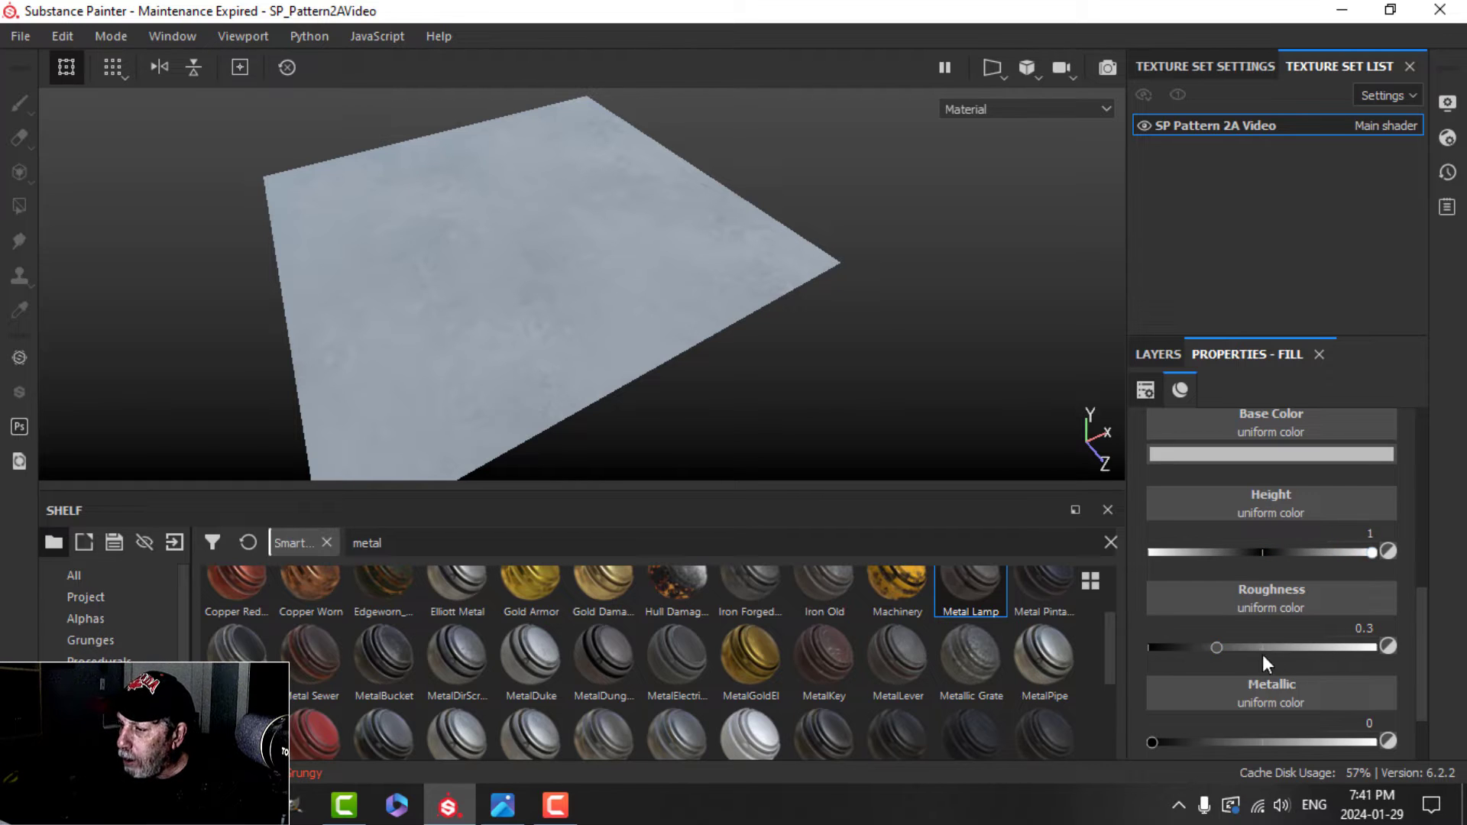
scroll(1311, 634, up, 2)
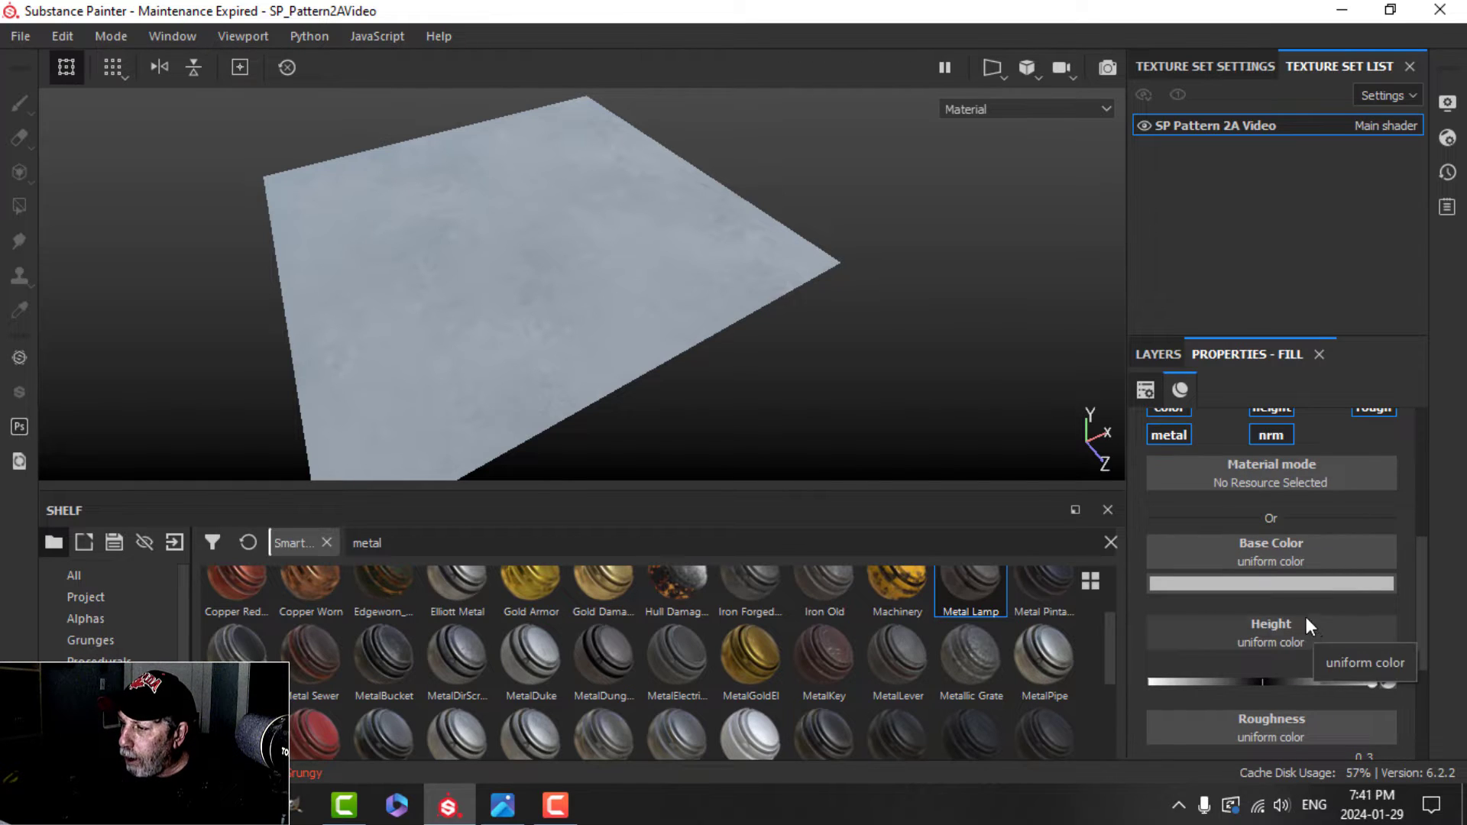
Step: Add a black mask to the new fill layer and put a fill effect on that mask
click(1157, 353)
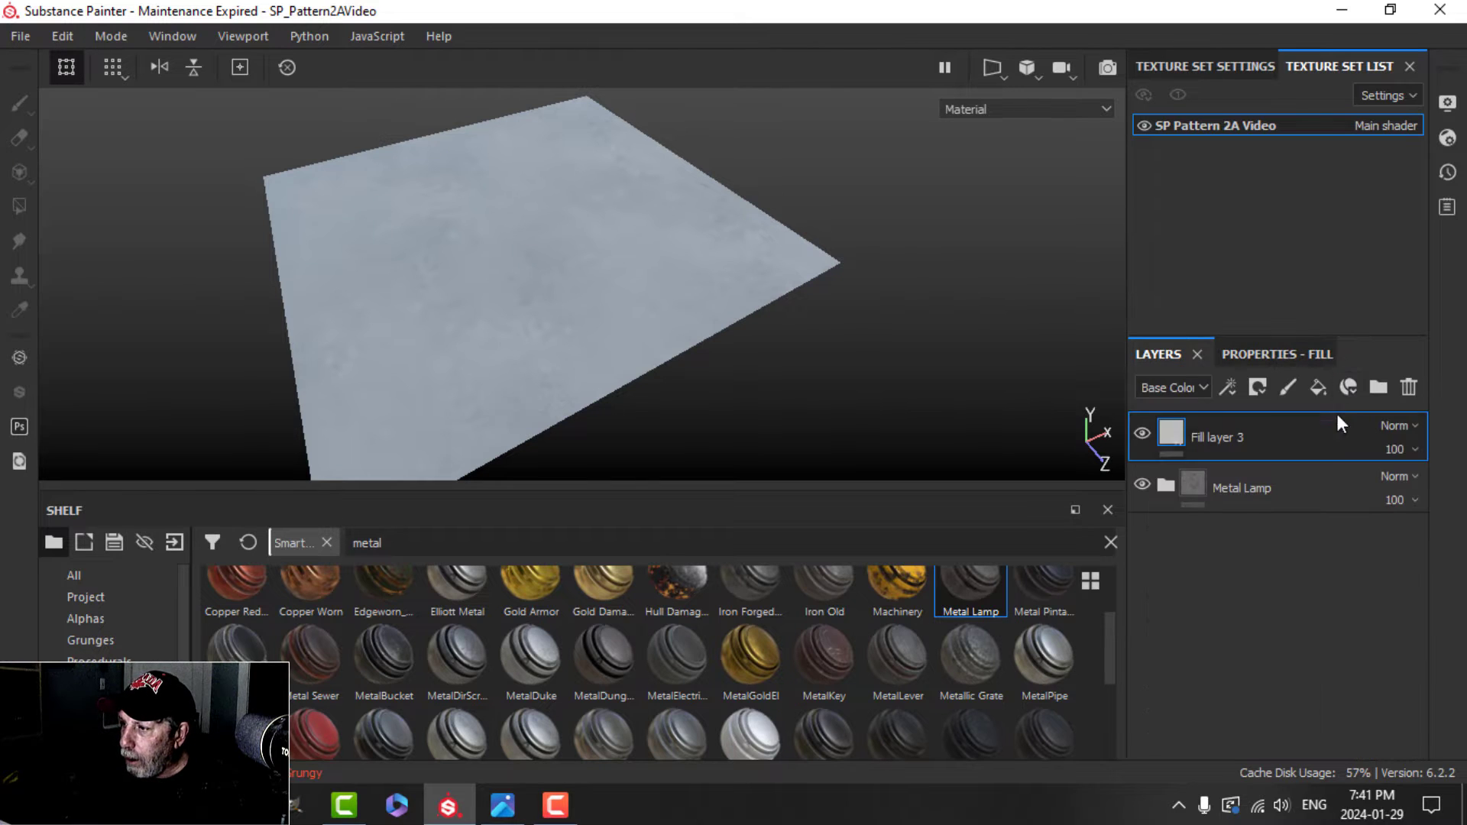
click(1261, 389)
click(1283, 430)
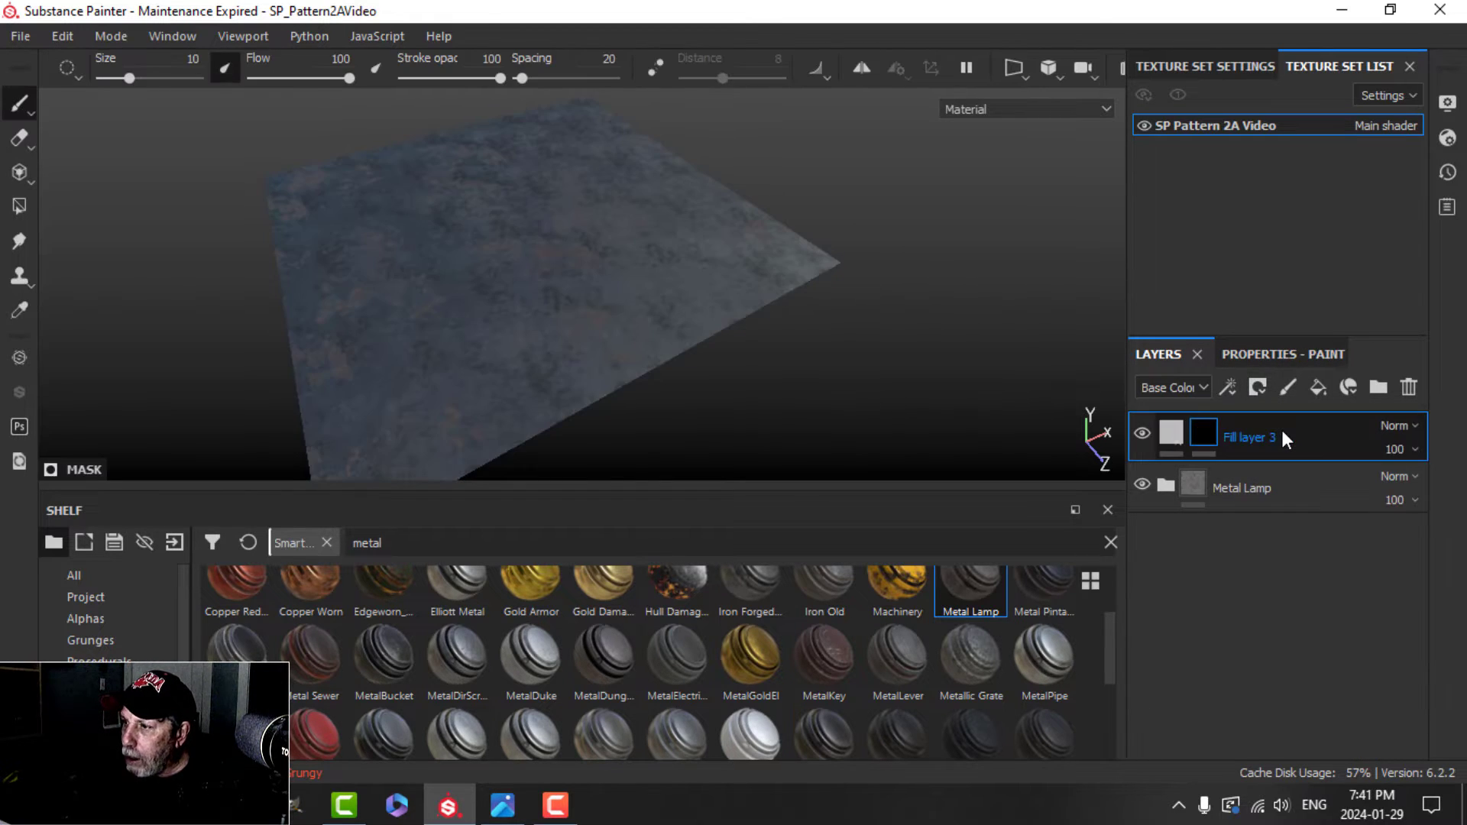
click(1228, 388)
click(1271, 468)
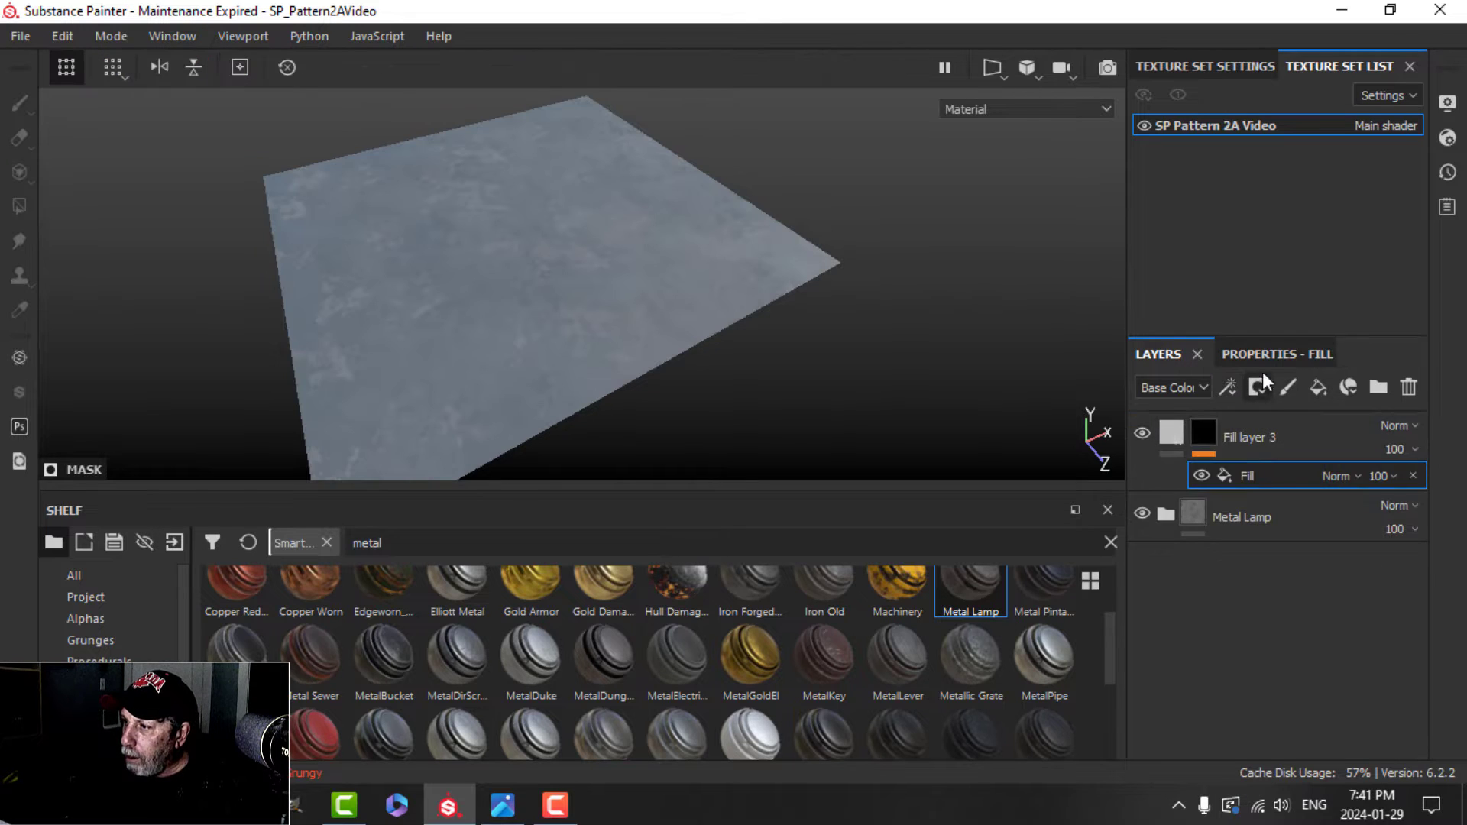
Step: Assign the Tile Generator procedural to the grayscale of the mask's fill effect
click(1264, 354)
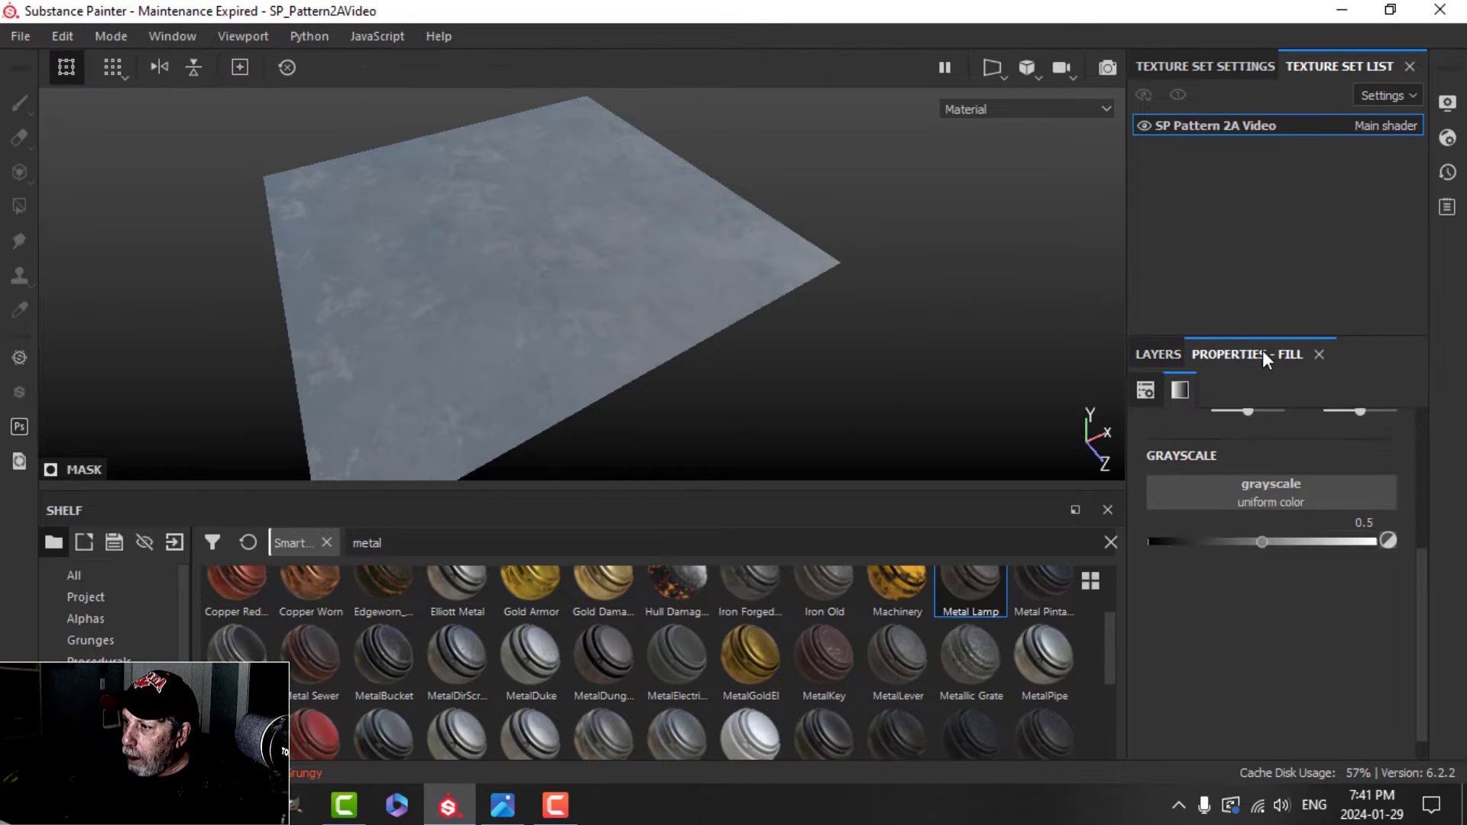
click(1270, 497)
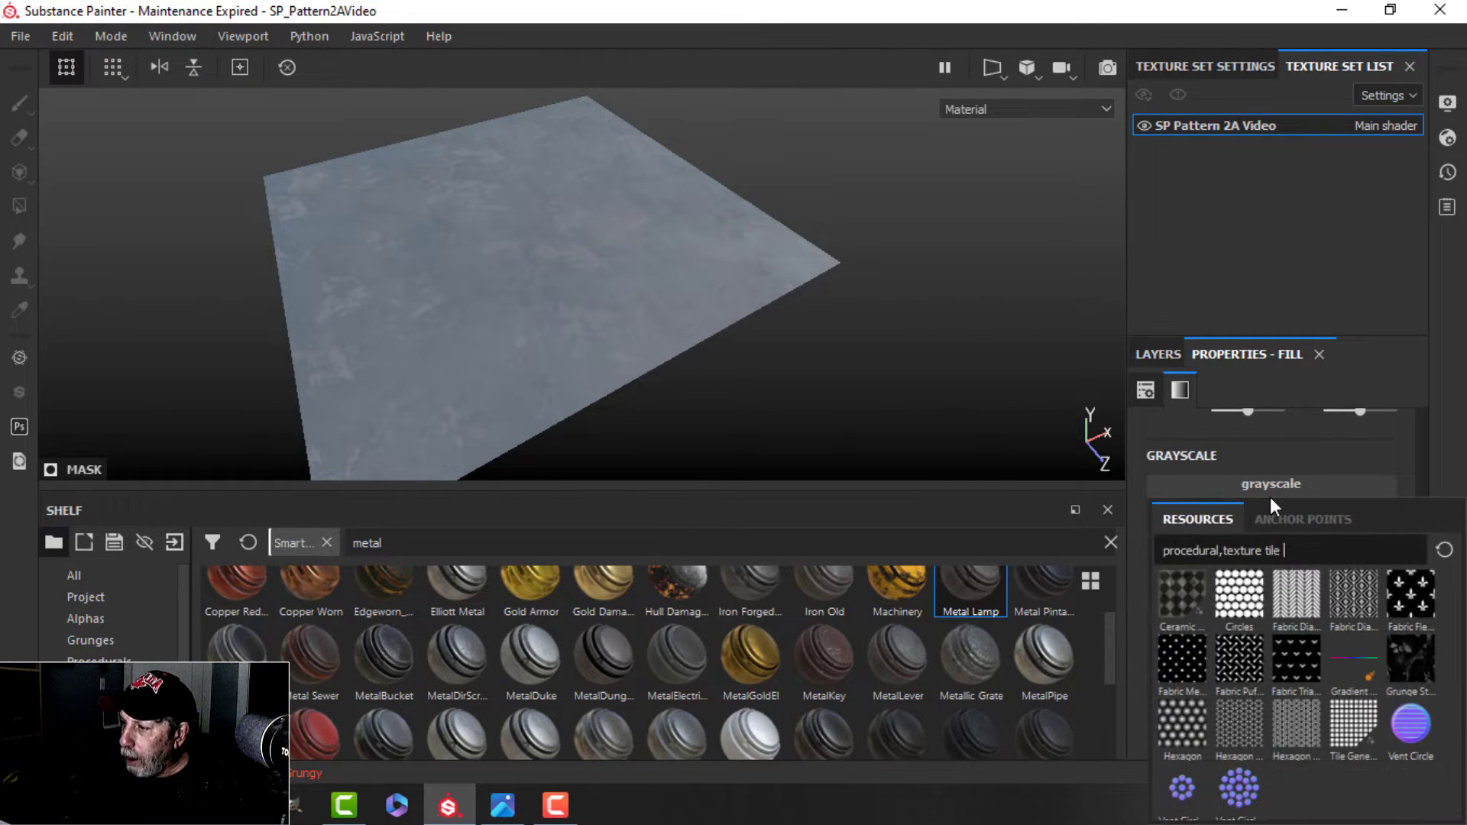
click(1349, 722)
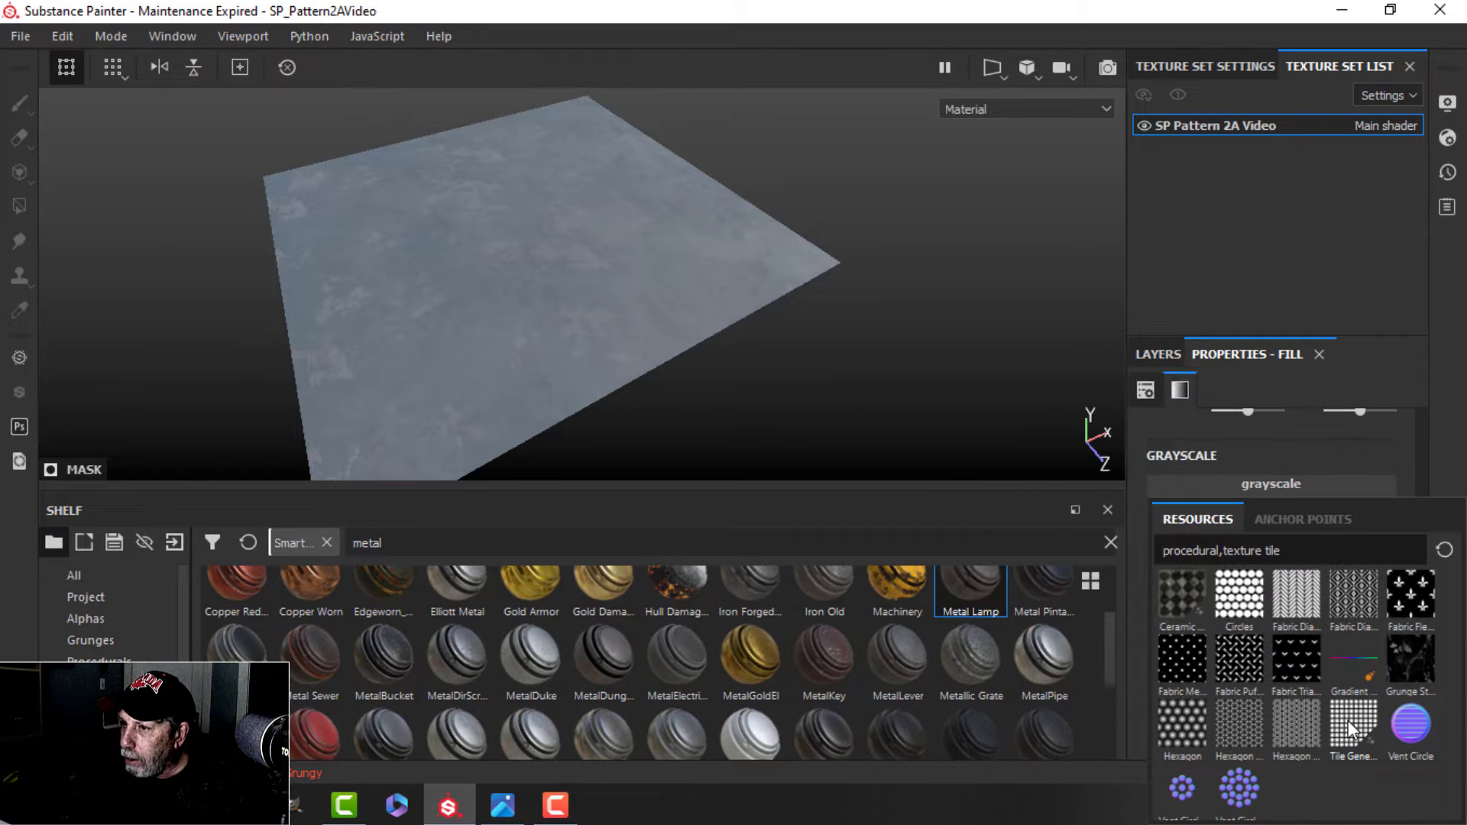
alt+drag(961, 417, 894, 360)
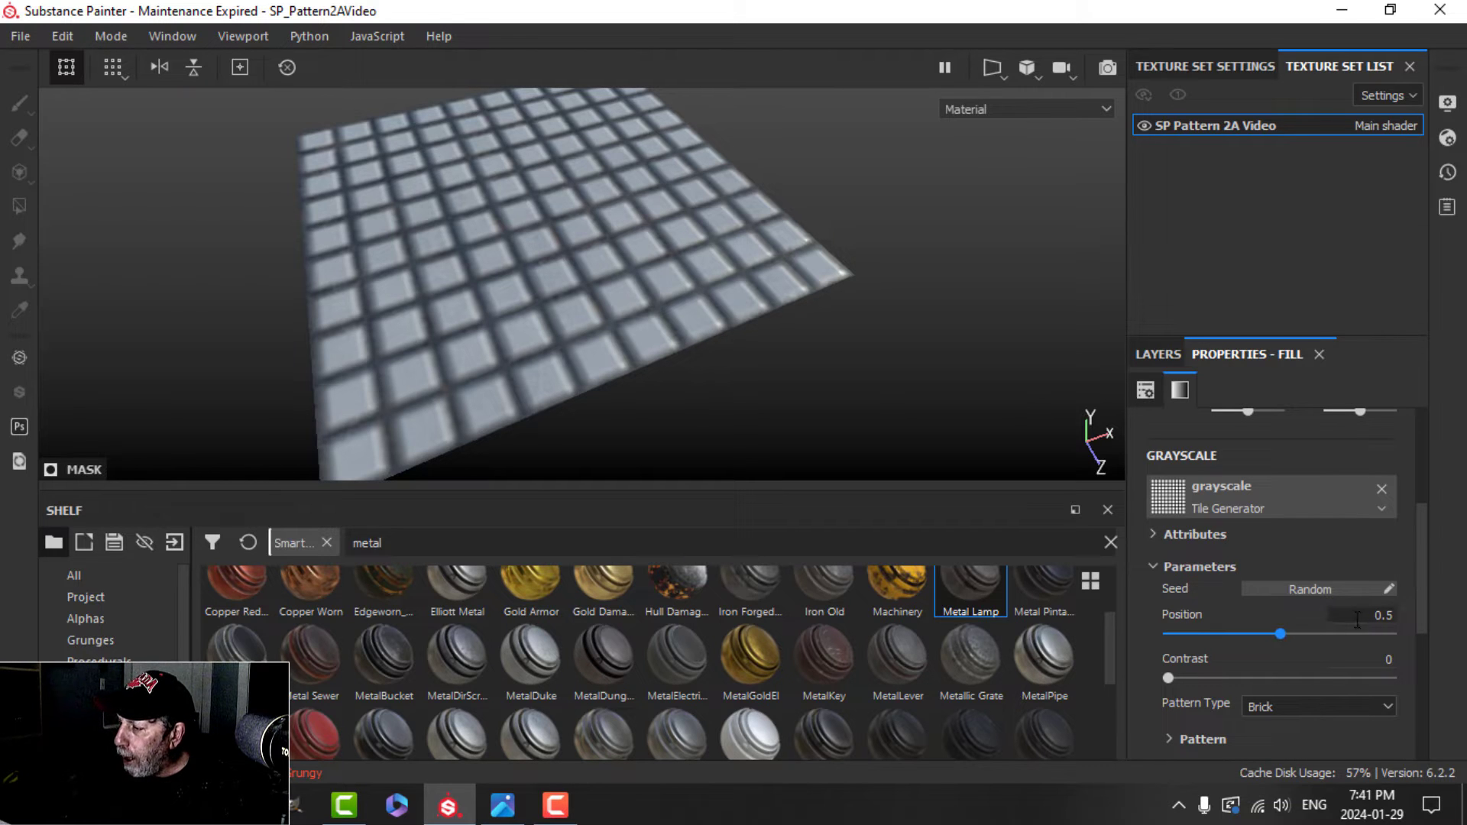
Step: Set the Tile Generator's position to 0.65 and its contrast to 0.85
click(1382, 616)
key(BackSpace)
text(65)
key(Return)
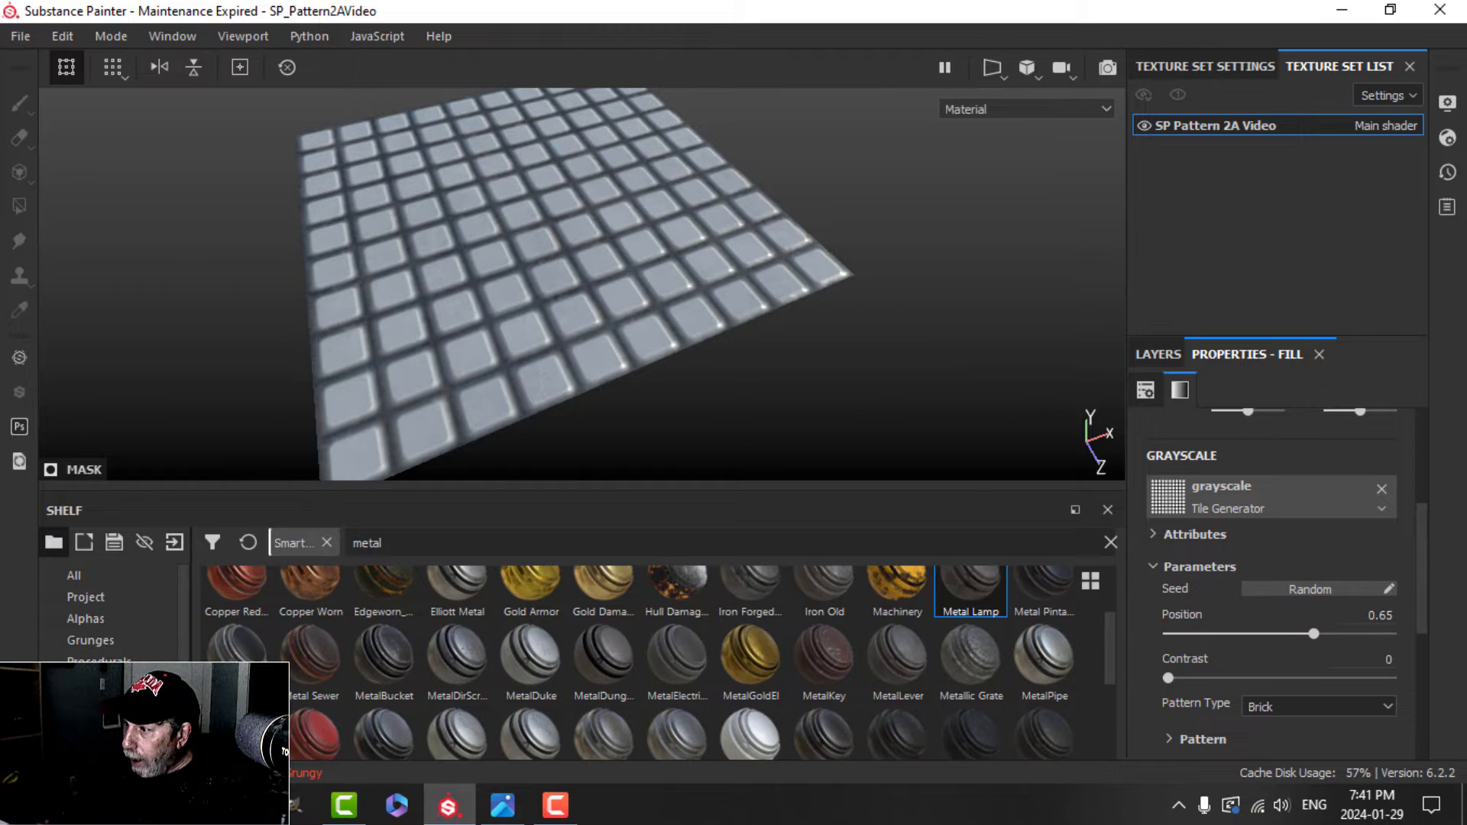
click(1387, 659)
text(.)
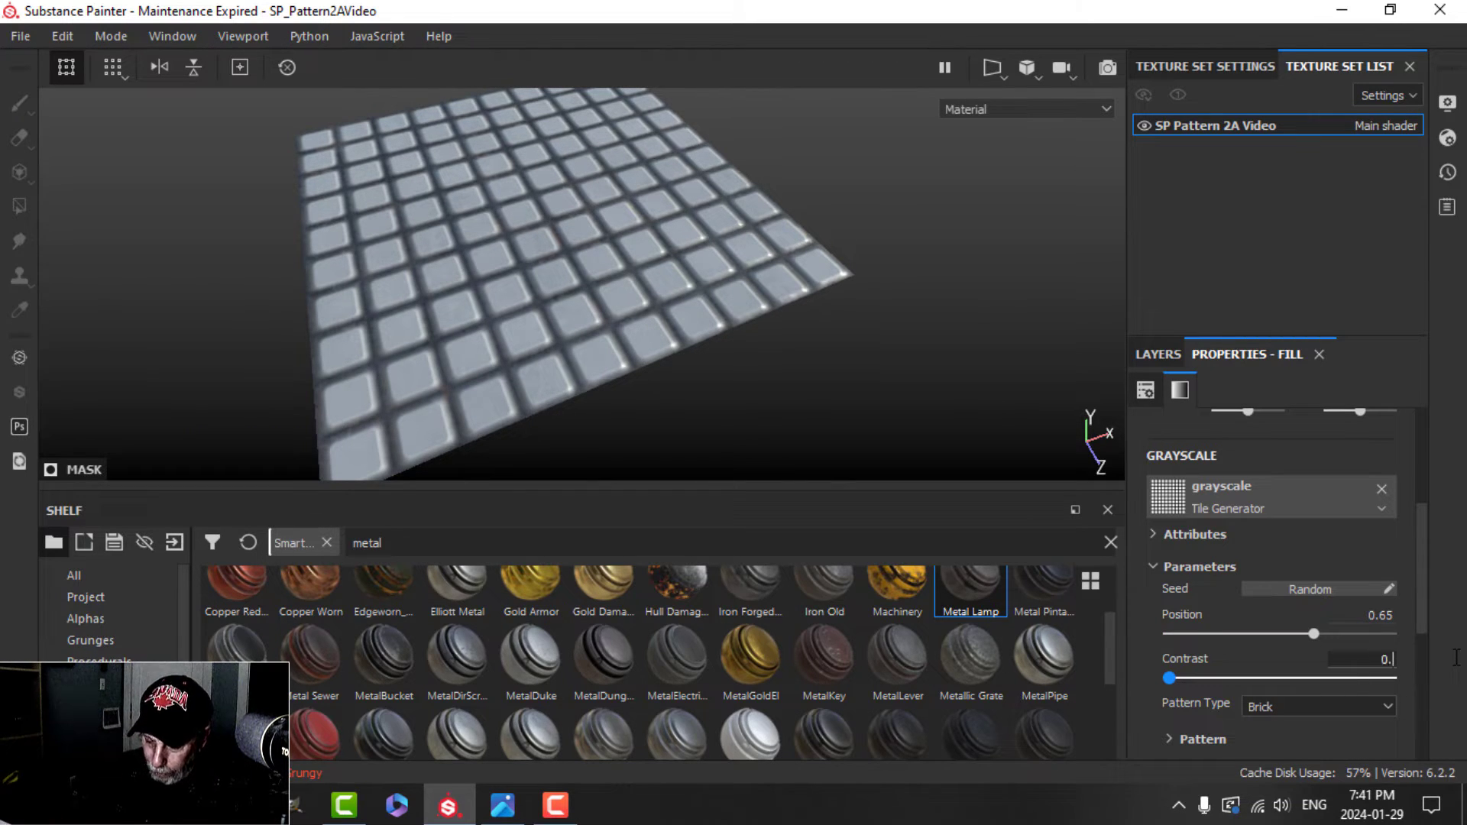
text(85)
key(Return)
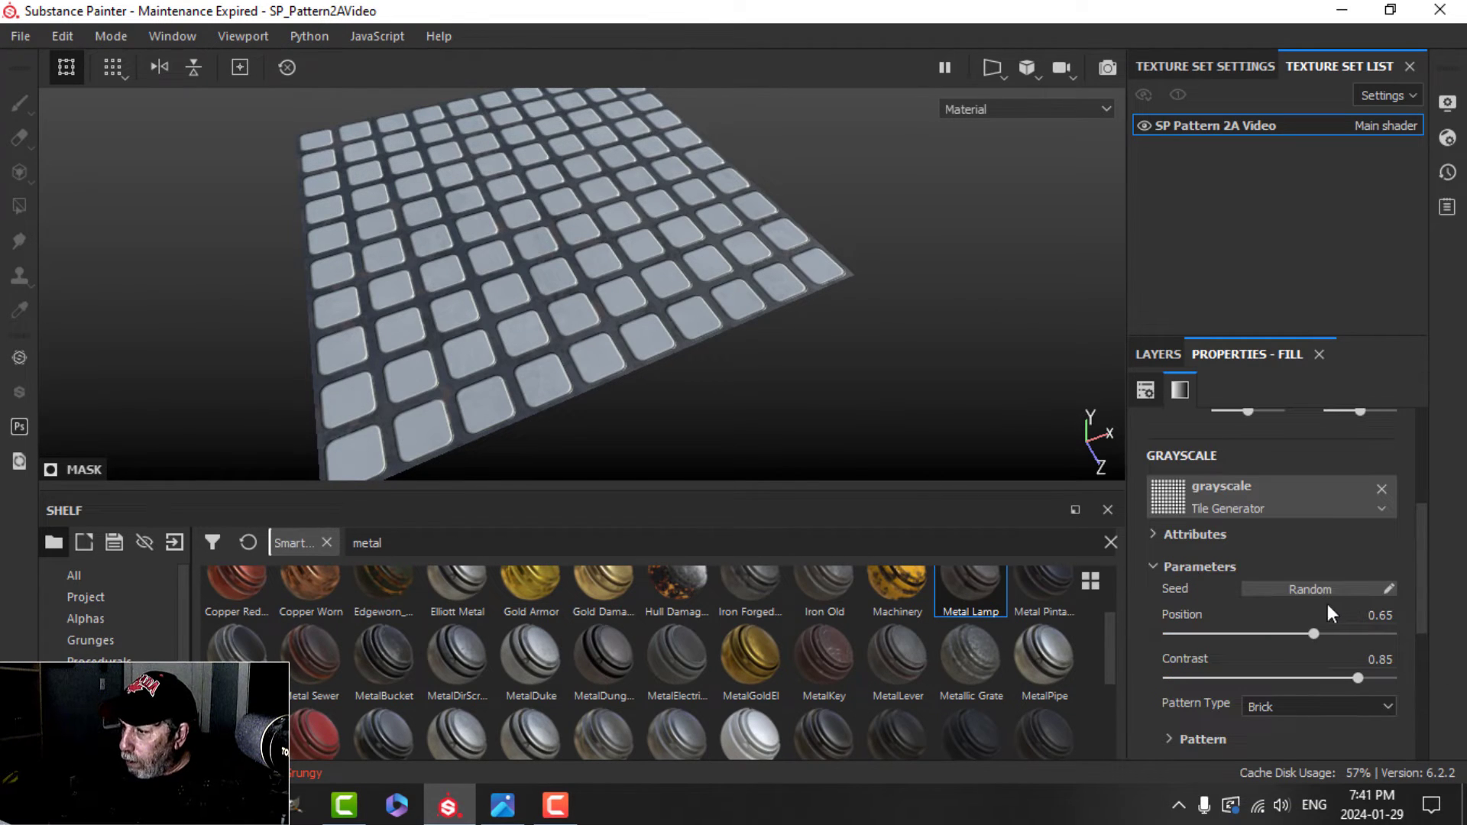
Step: Change the Tile Generator's pattern type to Pyramid
scroll(1328, 608, down, 2)
scroll(1328, 612, down, 2)
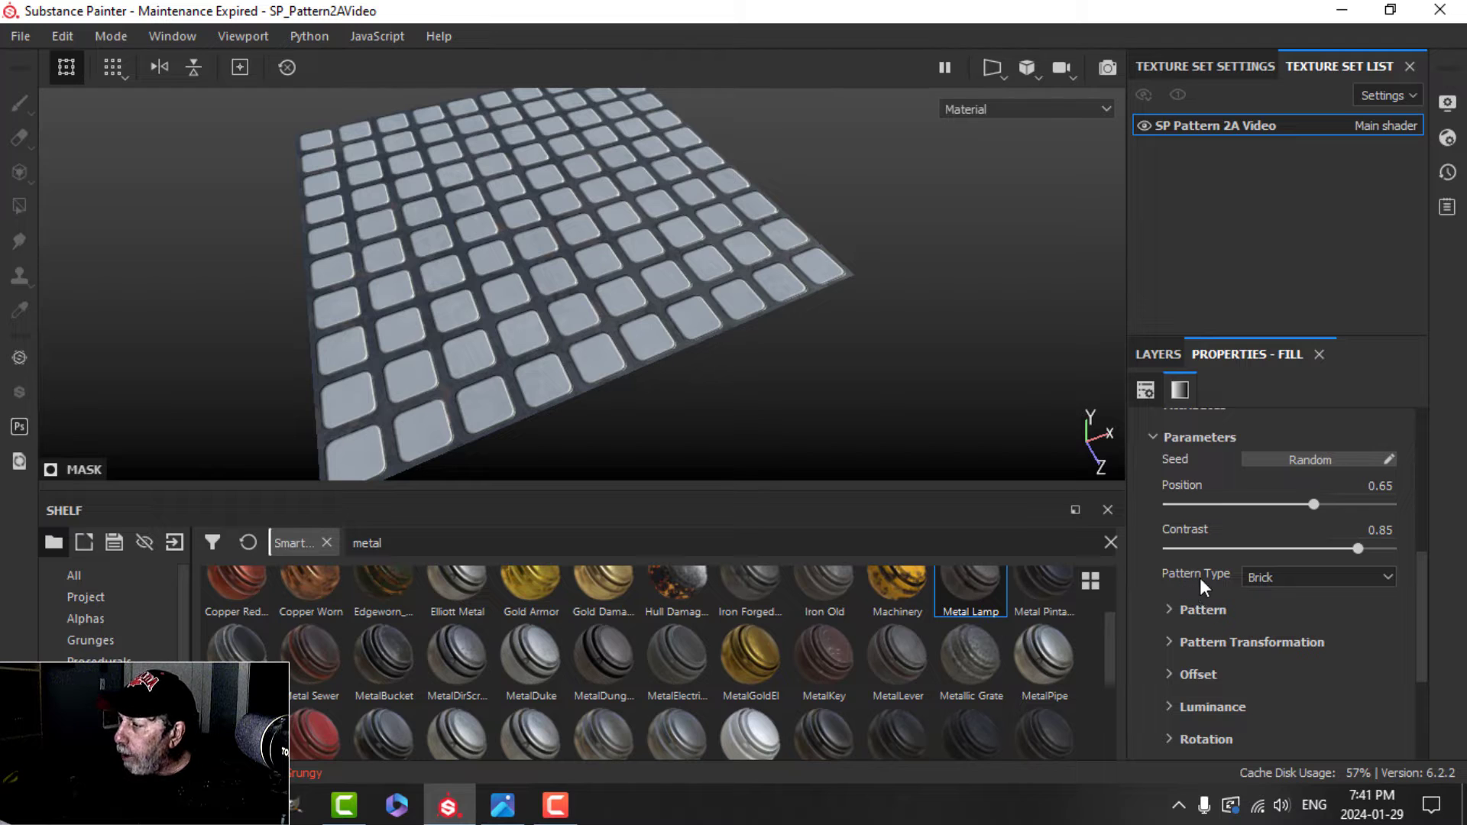
click(1287, 580)
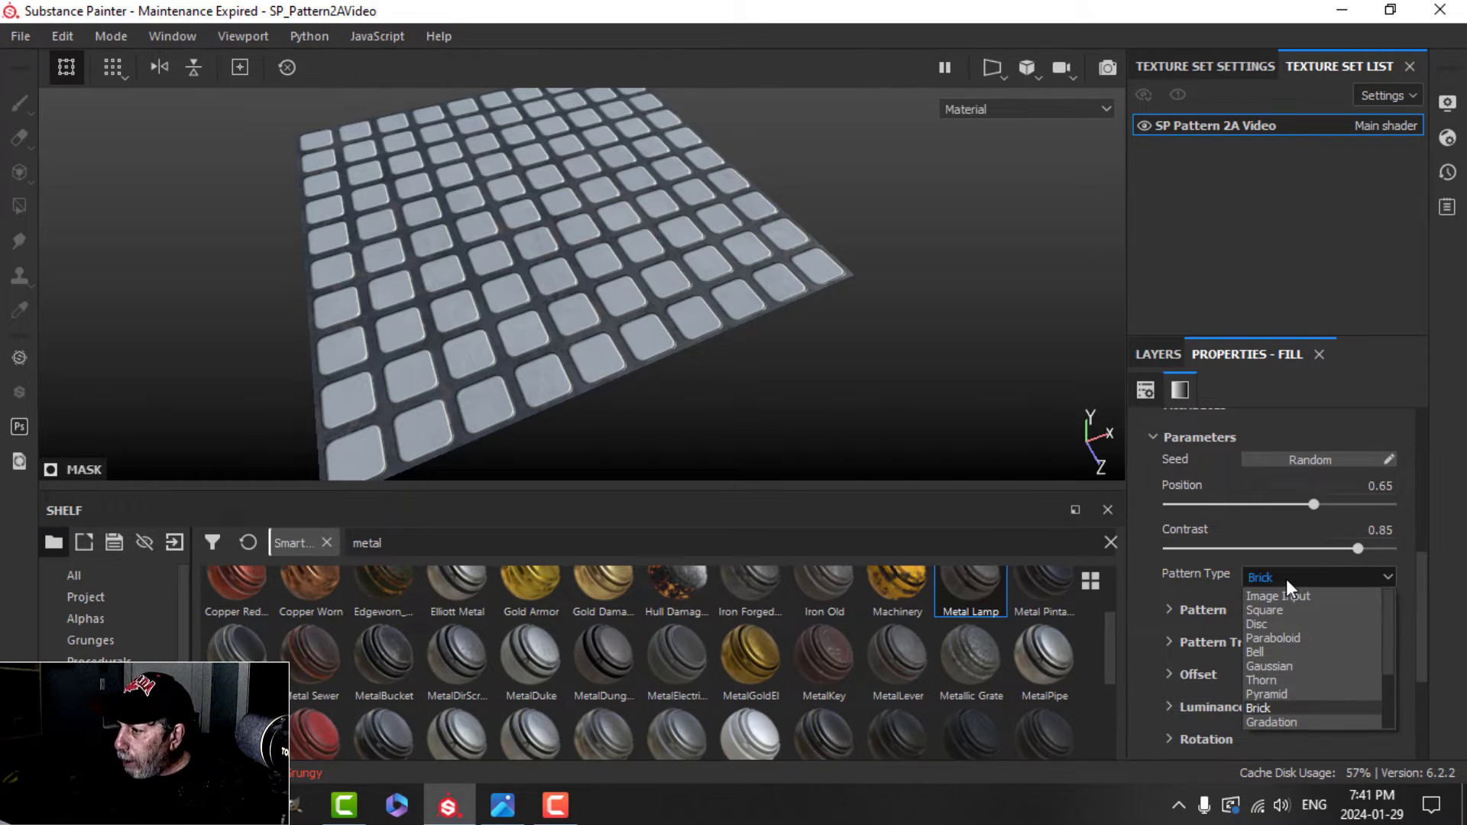
click(1278, 692)
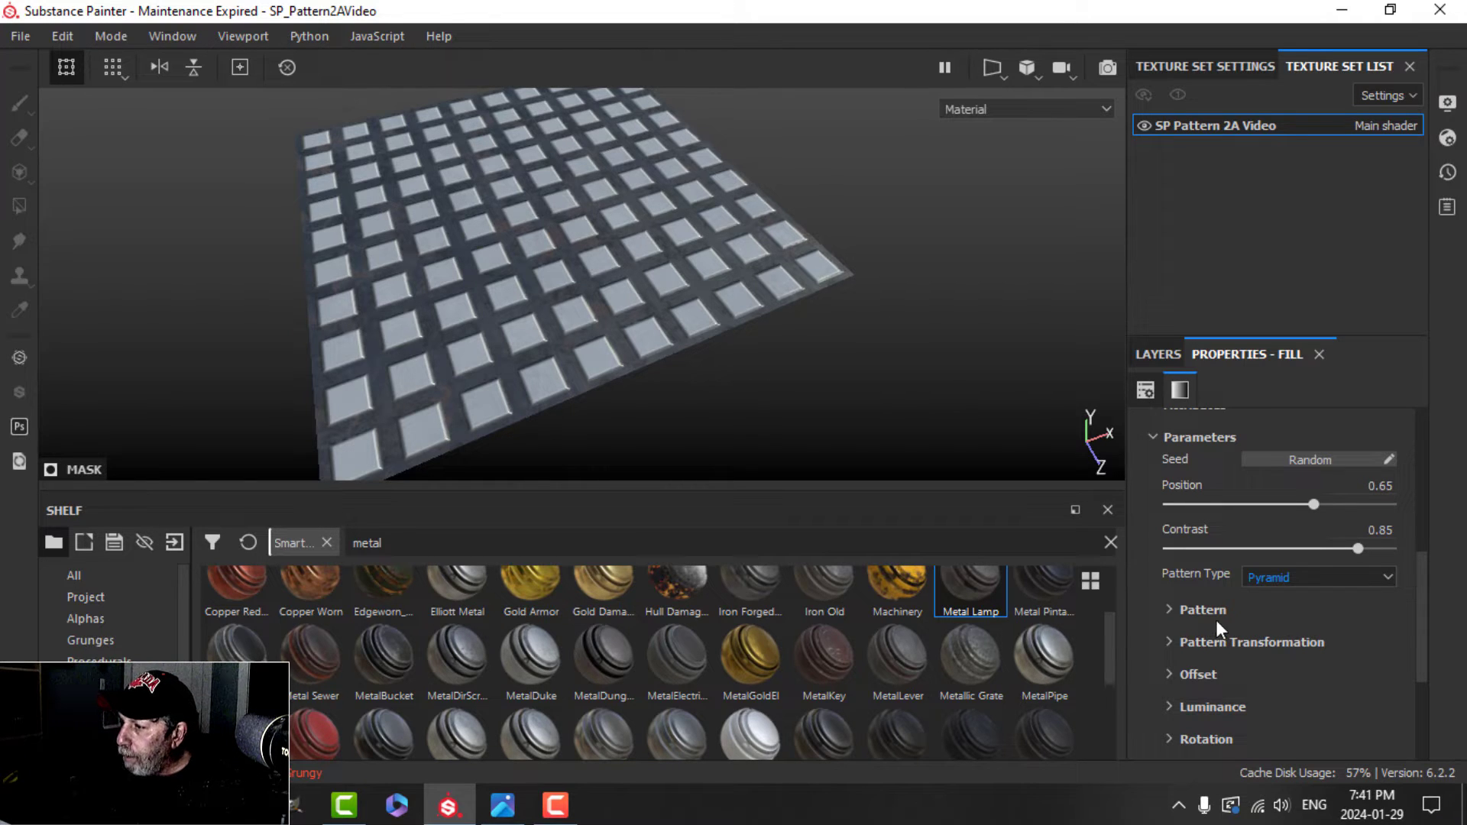
Step: Expand the Tile Generator's pattern settings and set the pattern angle to 45
click(1172, 609)
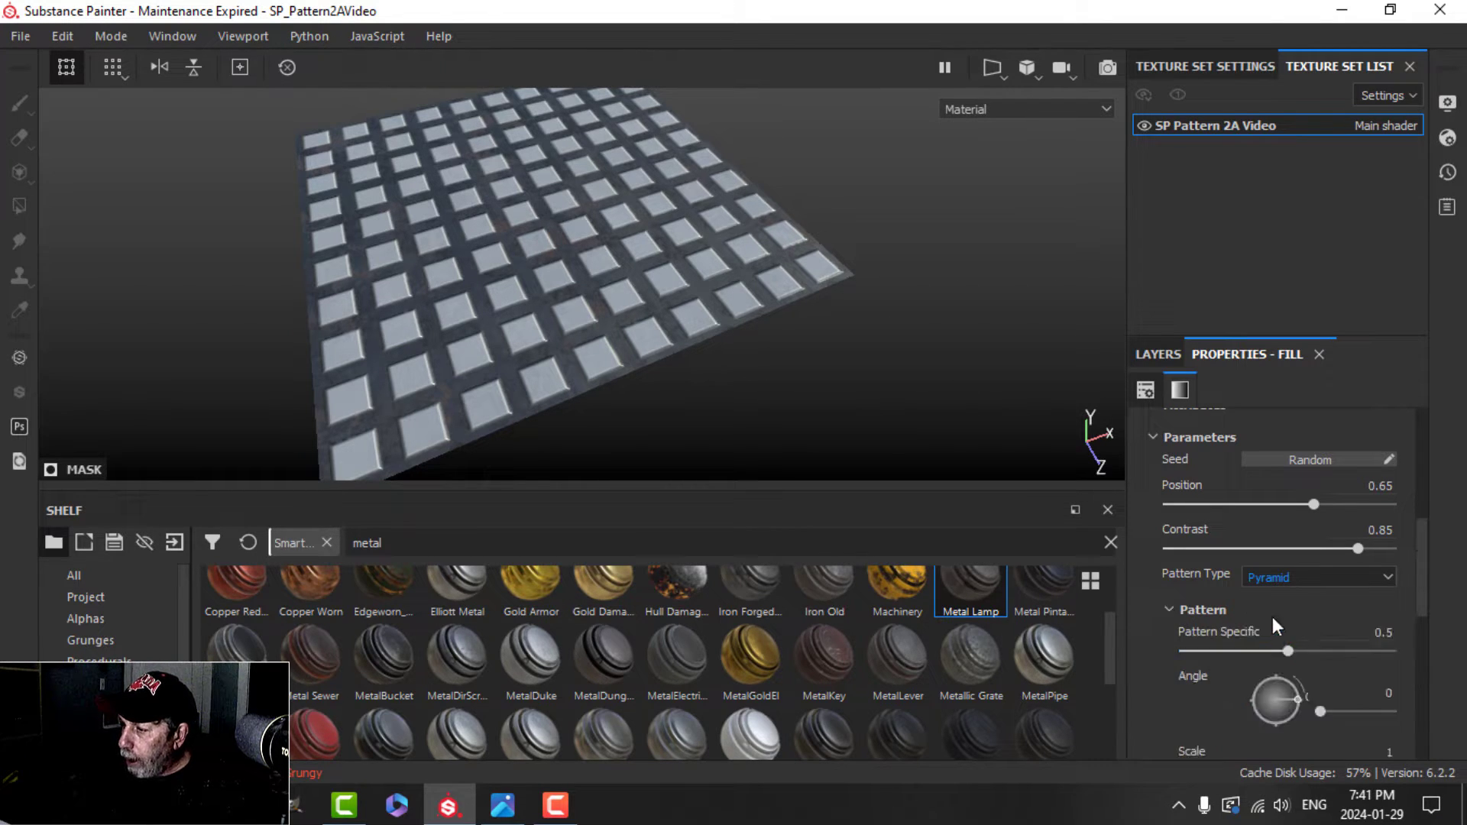
scroll(1272, 616, down, 2)
scroll(1212, 612, down, 2)
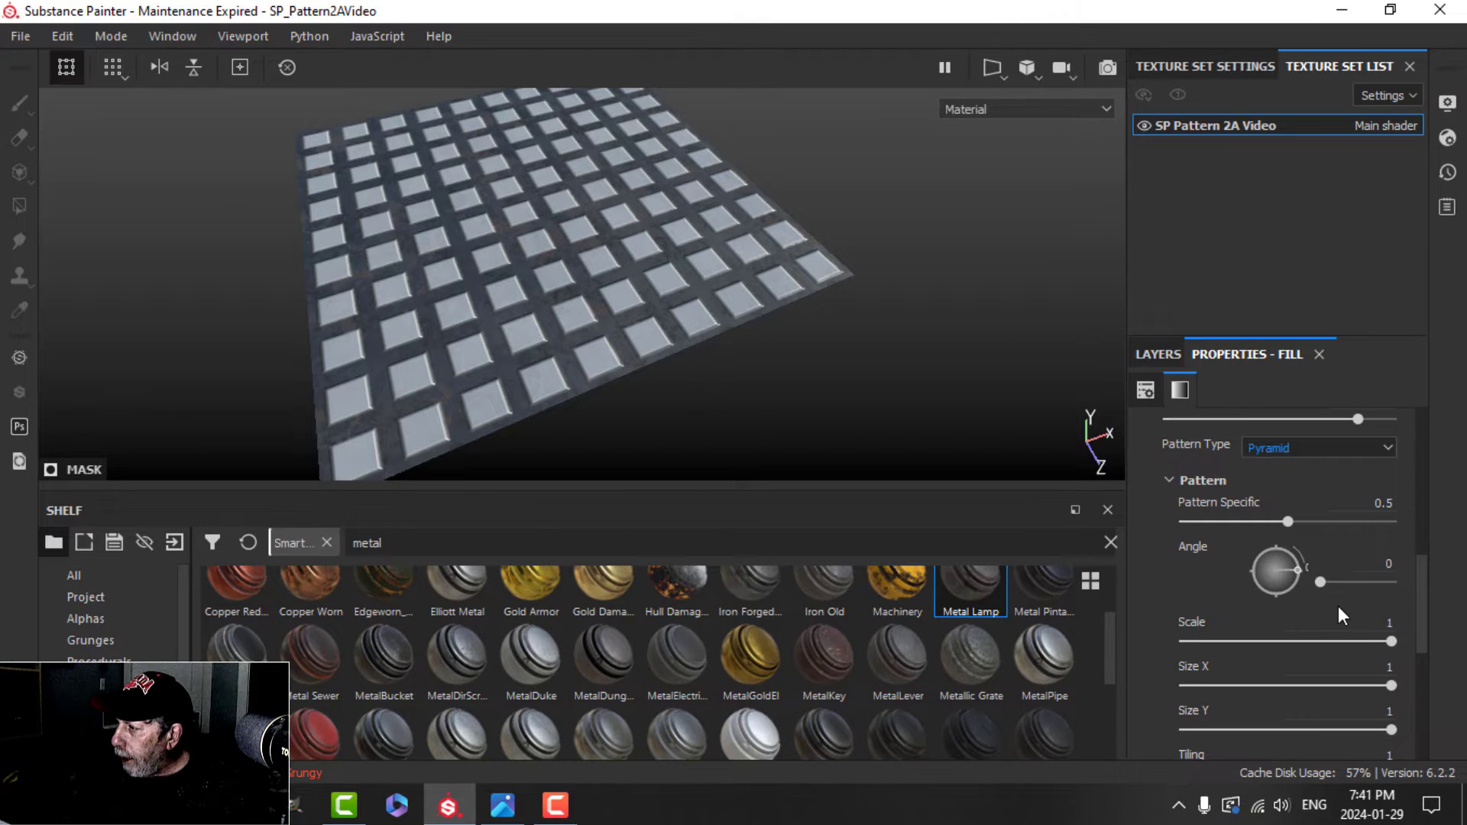
click(1321, 583)
text(45)
key(Return)
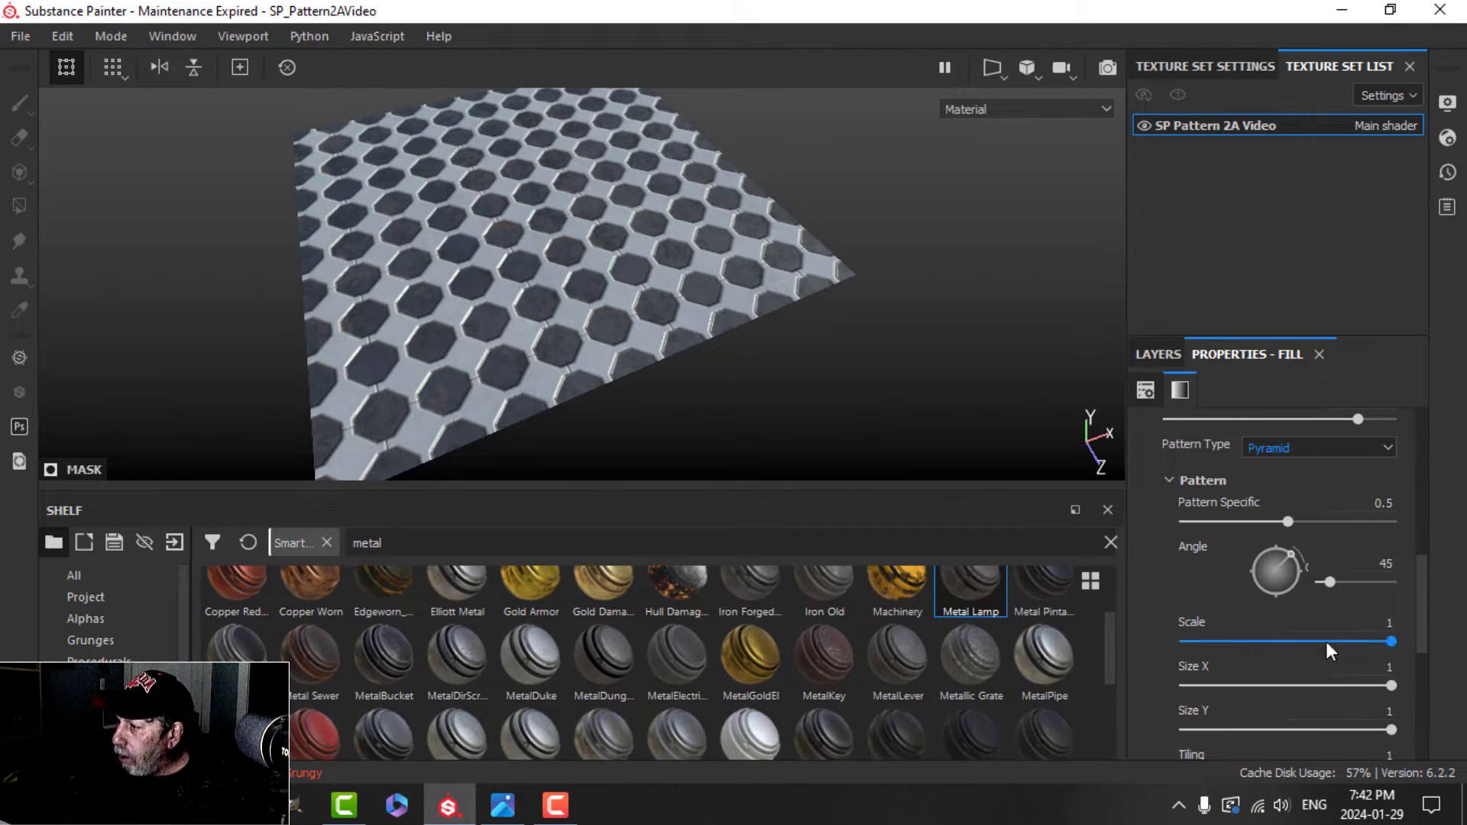
Step: Set the pyramid pattern's scale to 0.8 and inspect the spacing of the tiles on the plane
click(1385, 623)
text(0.8)
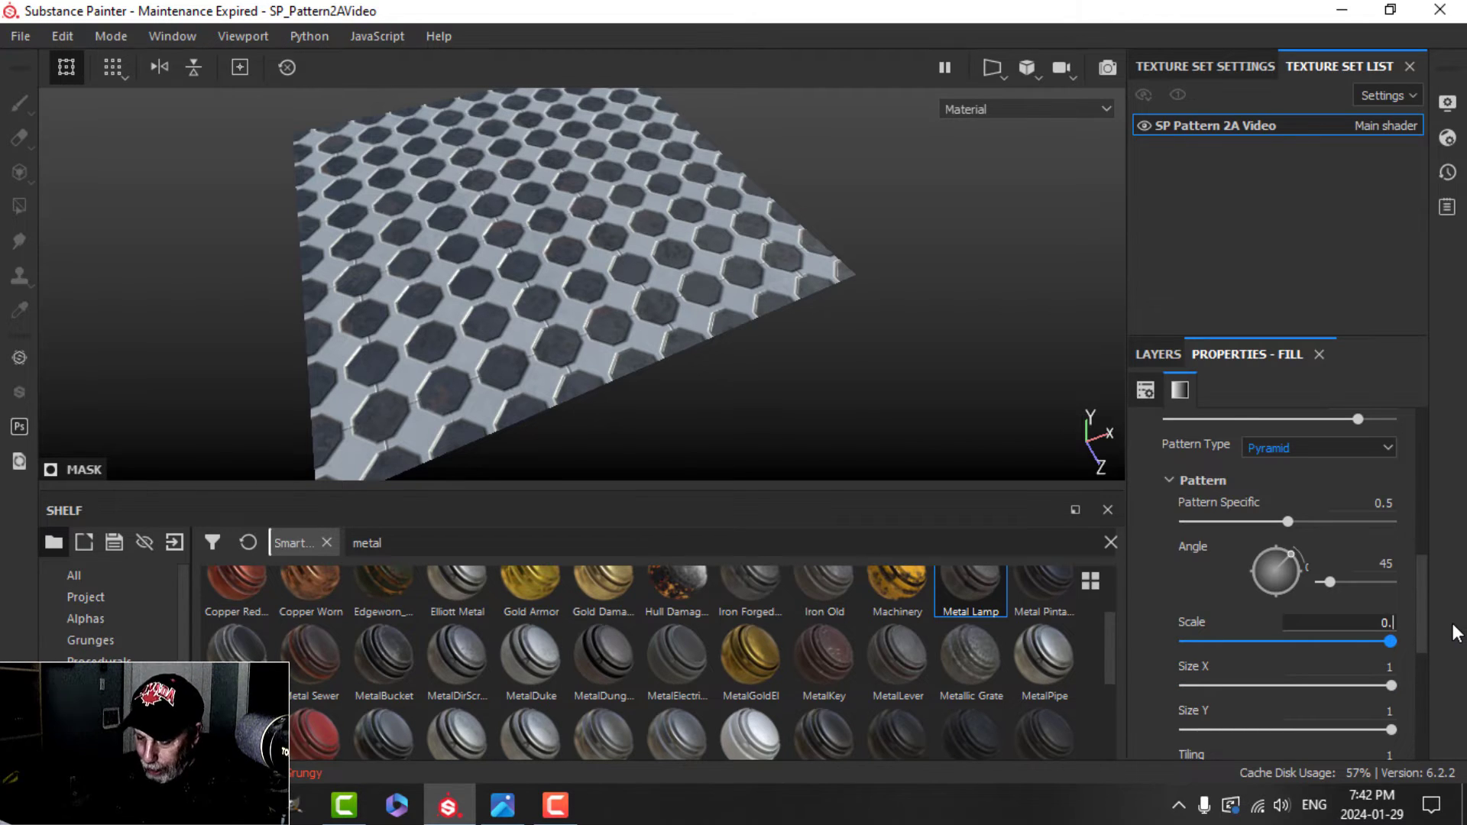
key(Return)
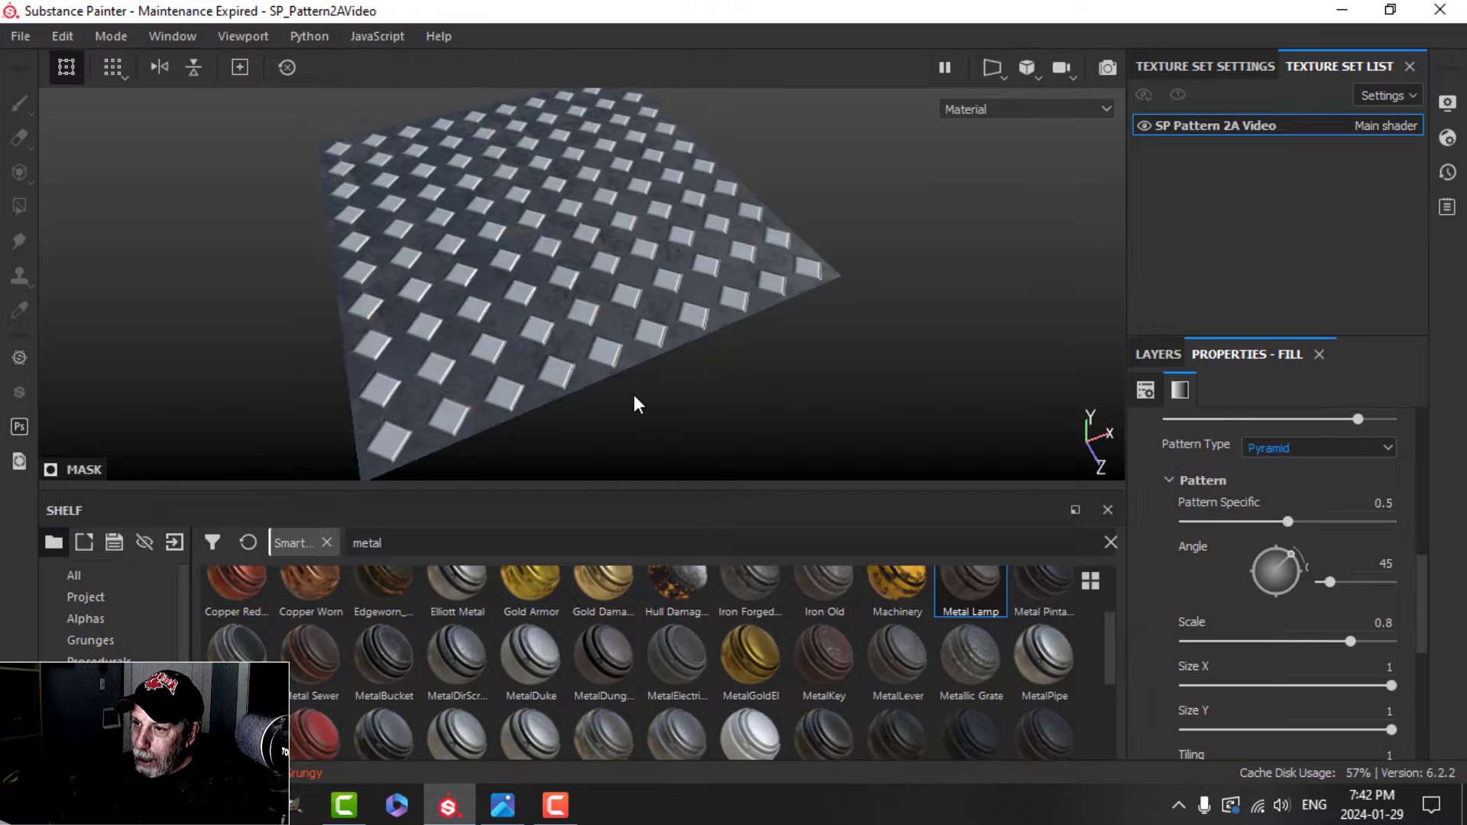
scroll(636, 397, up, 2)
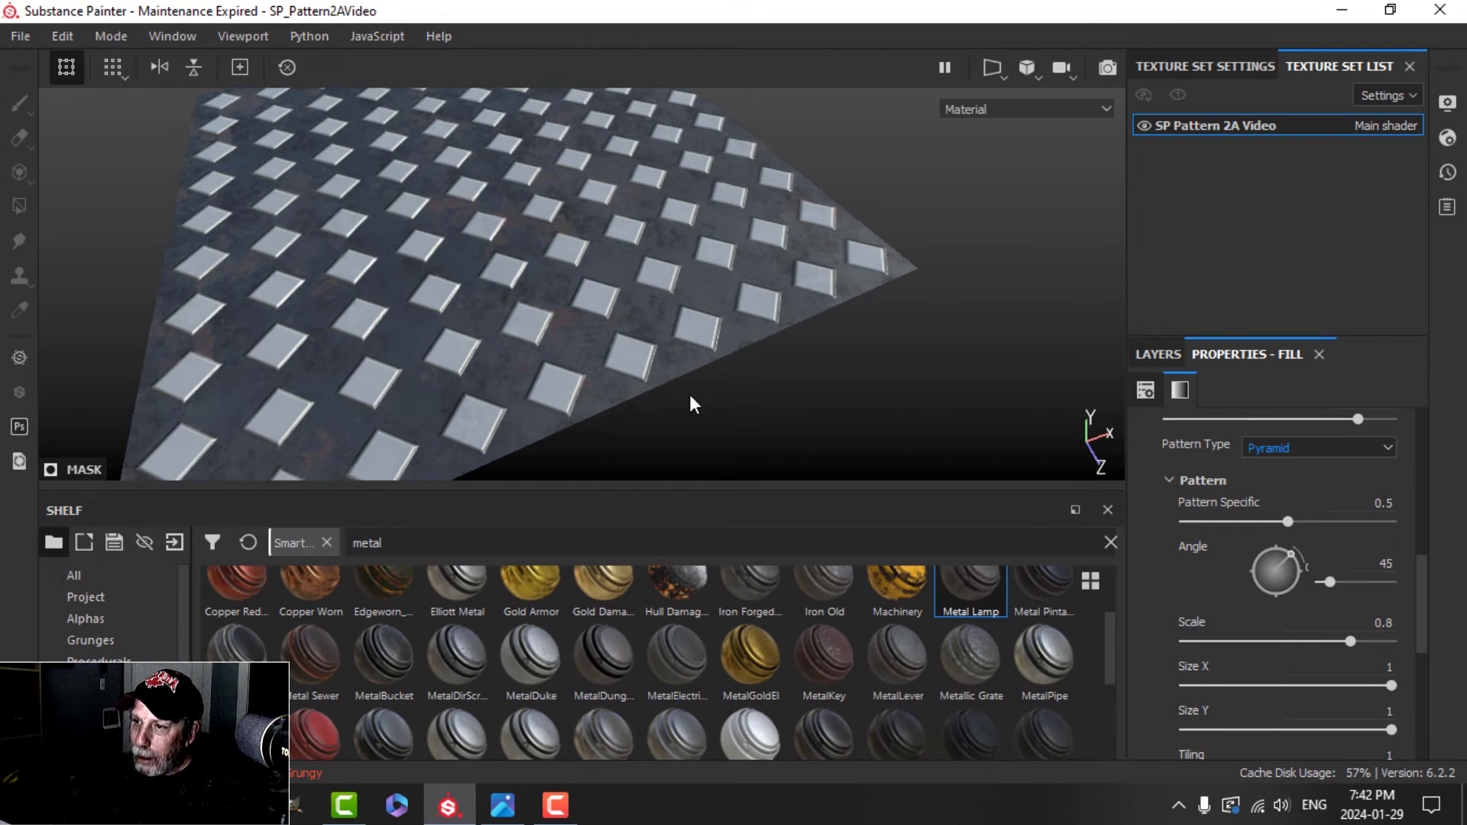
middle_drag(691, 403, 686, 329)
alt+drag(686, 328, 682, 350)
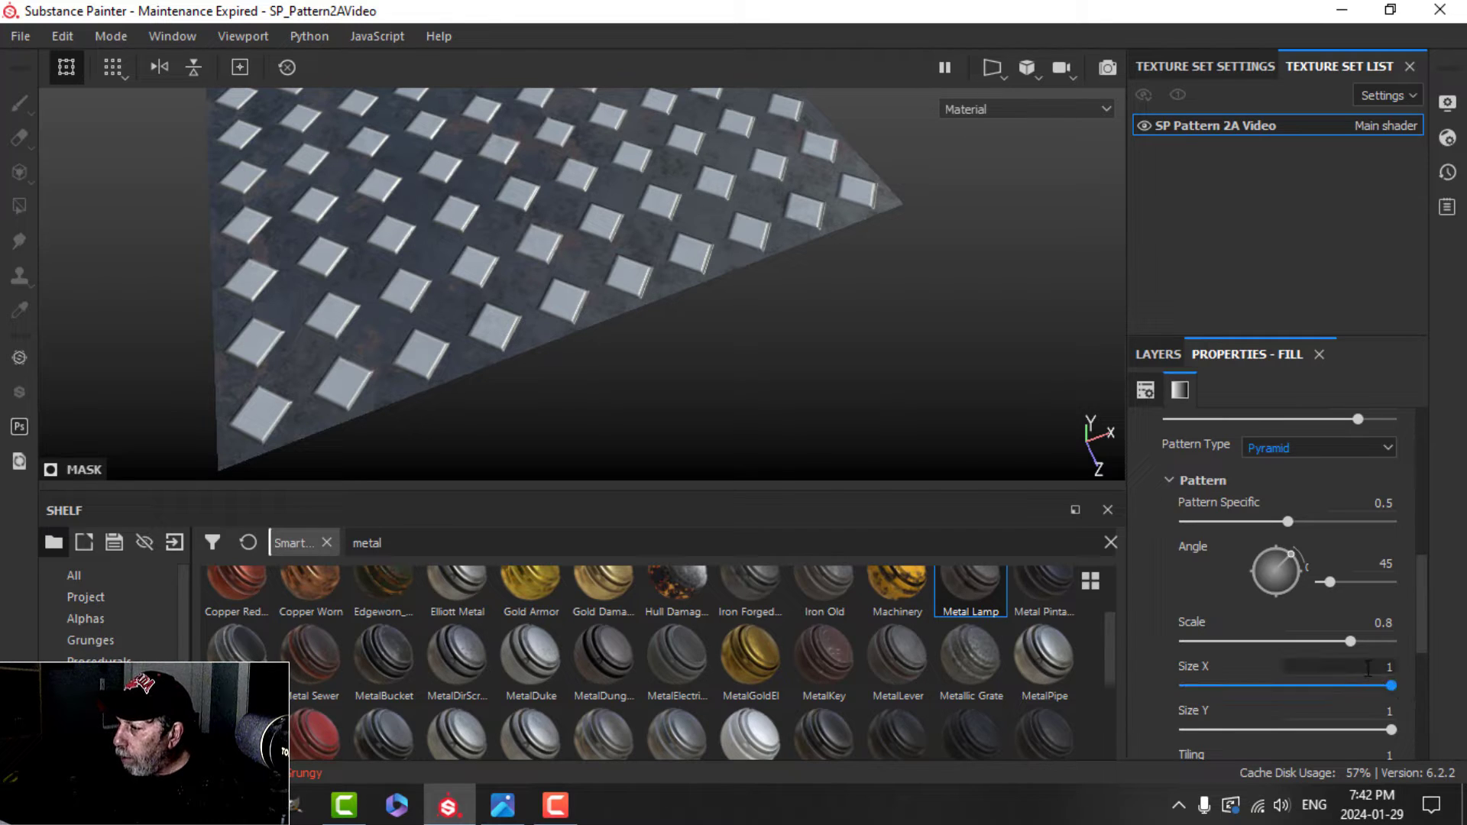
Step: Narrow the pattern tiles by setting Size X to 0.34
text(0.)
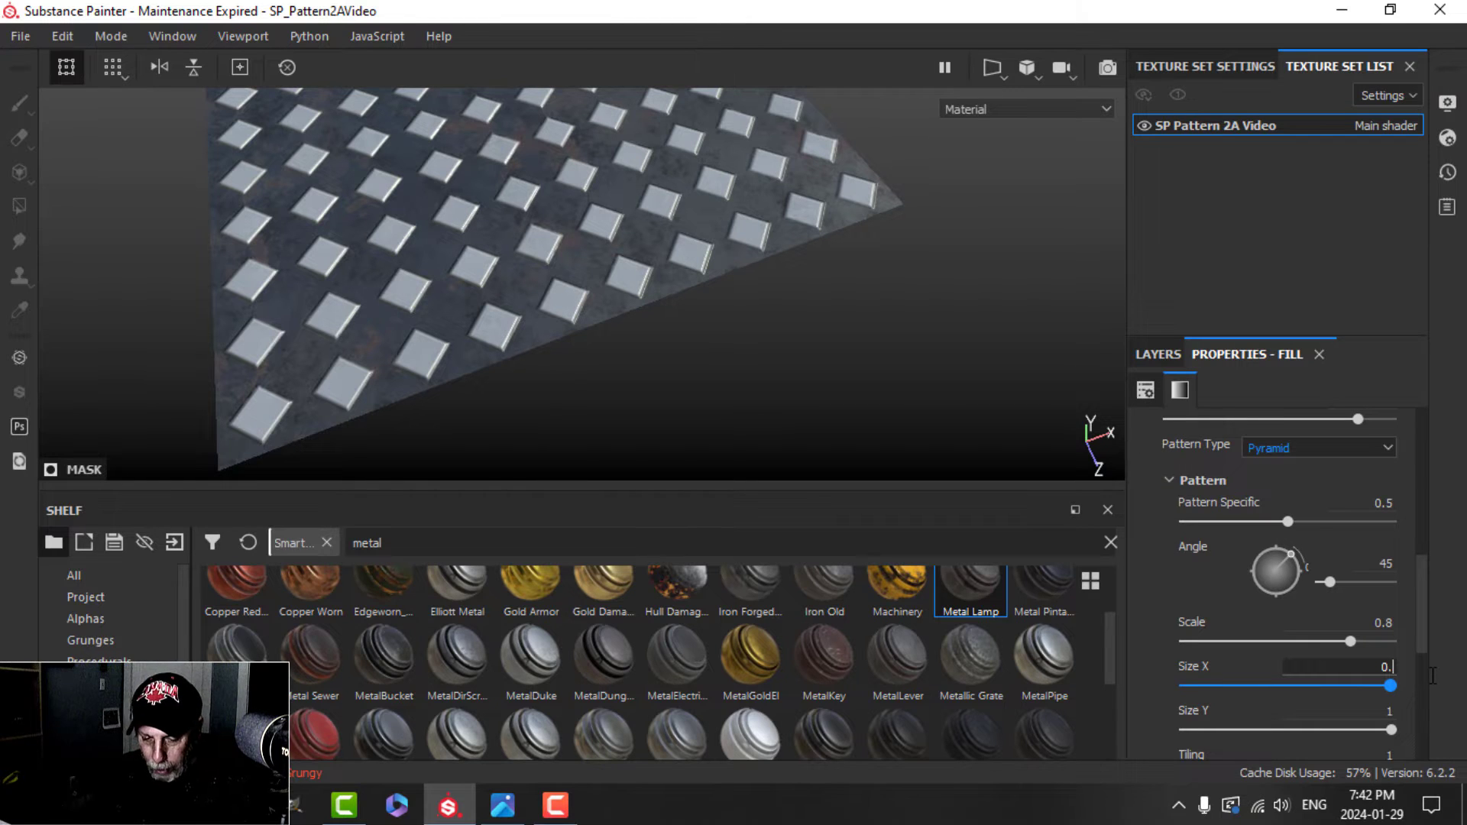
text(34)
key(Return)
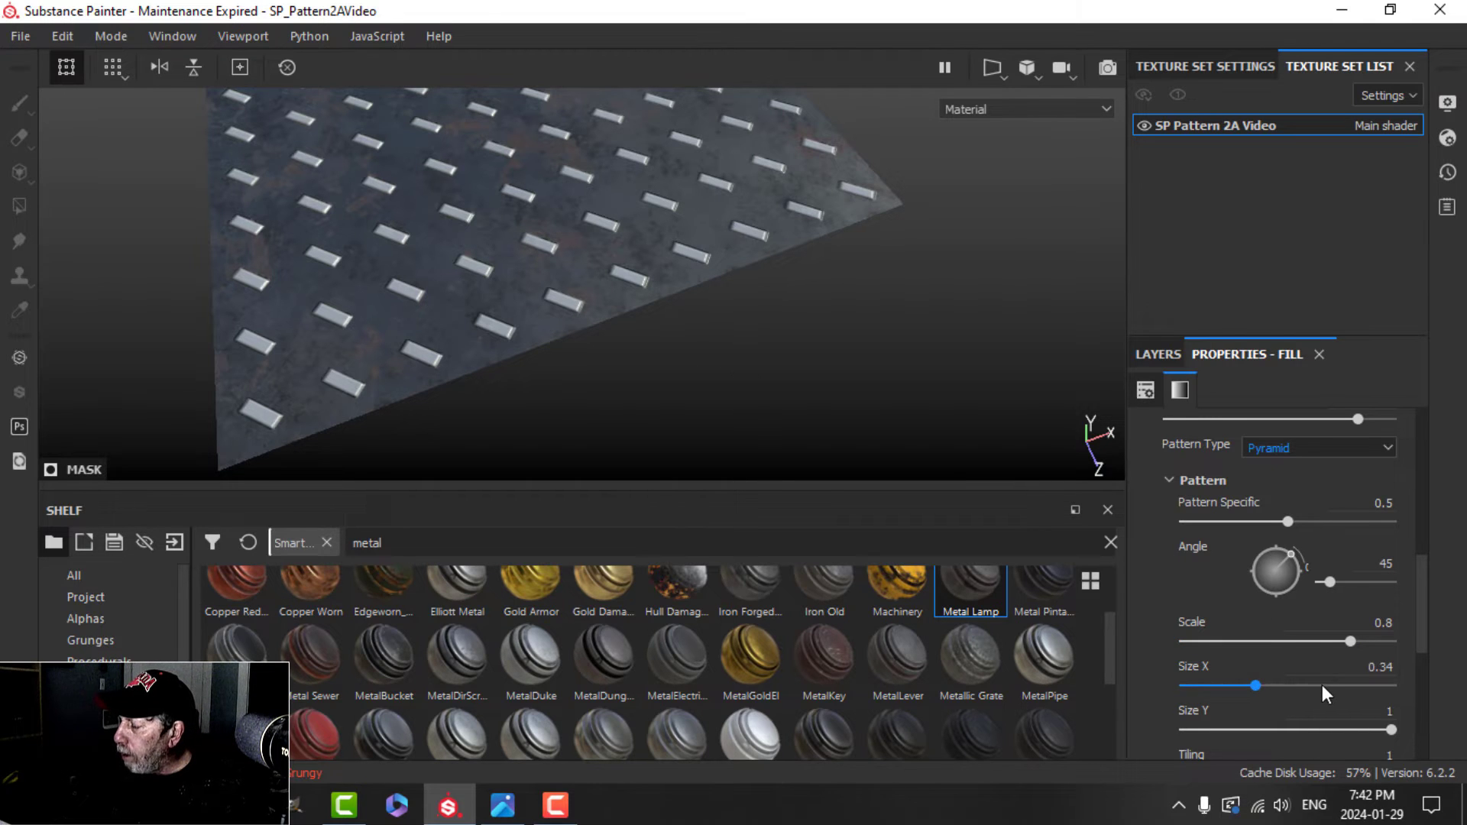
Step: Set the pattern's tiling to 3 and inspect the resulting raised bars on the plane
scroll(1324, 688, down, 1)
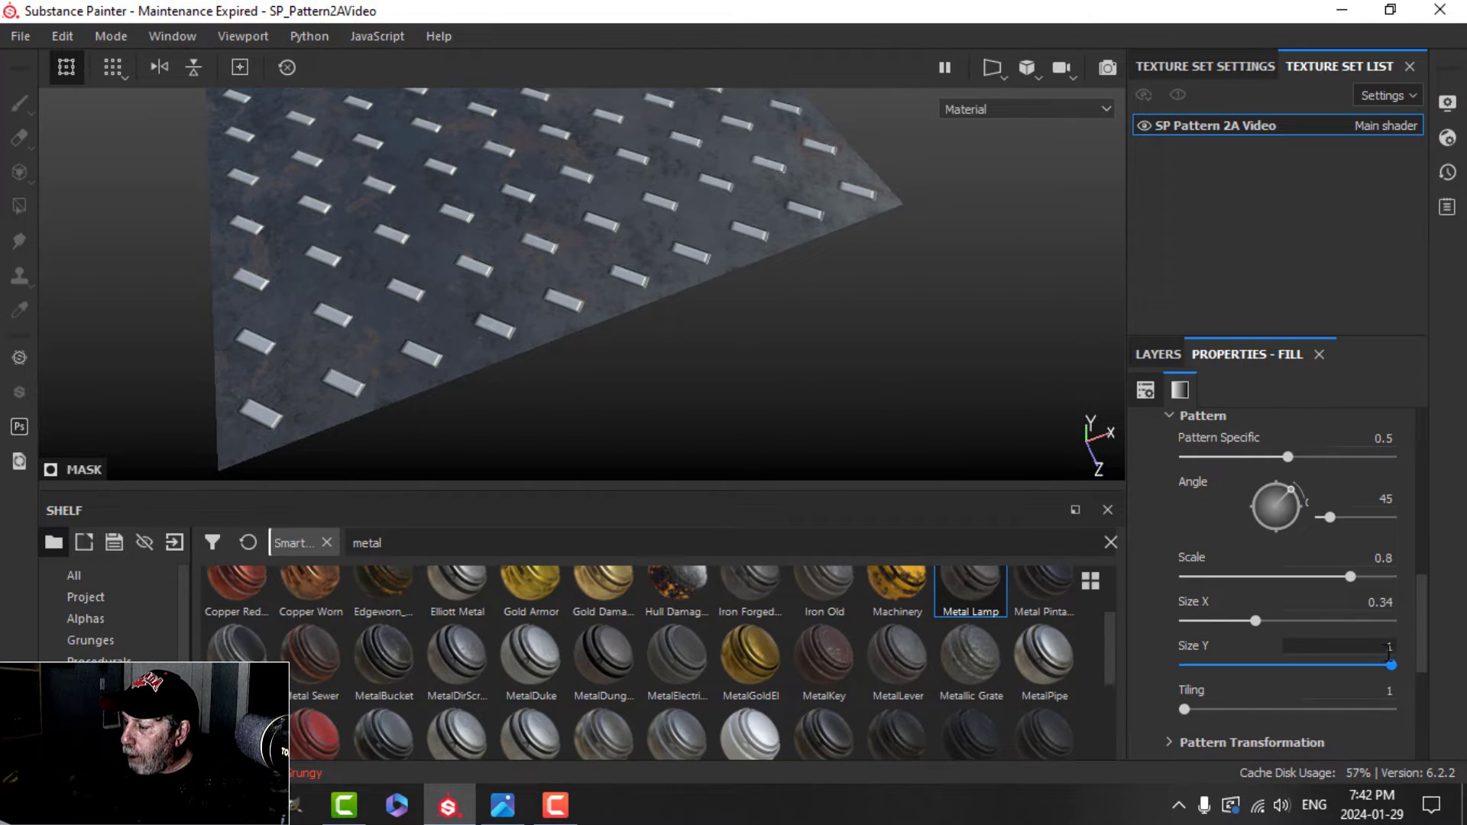
click(1356, 690)
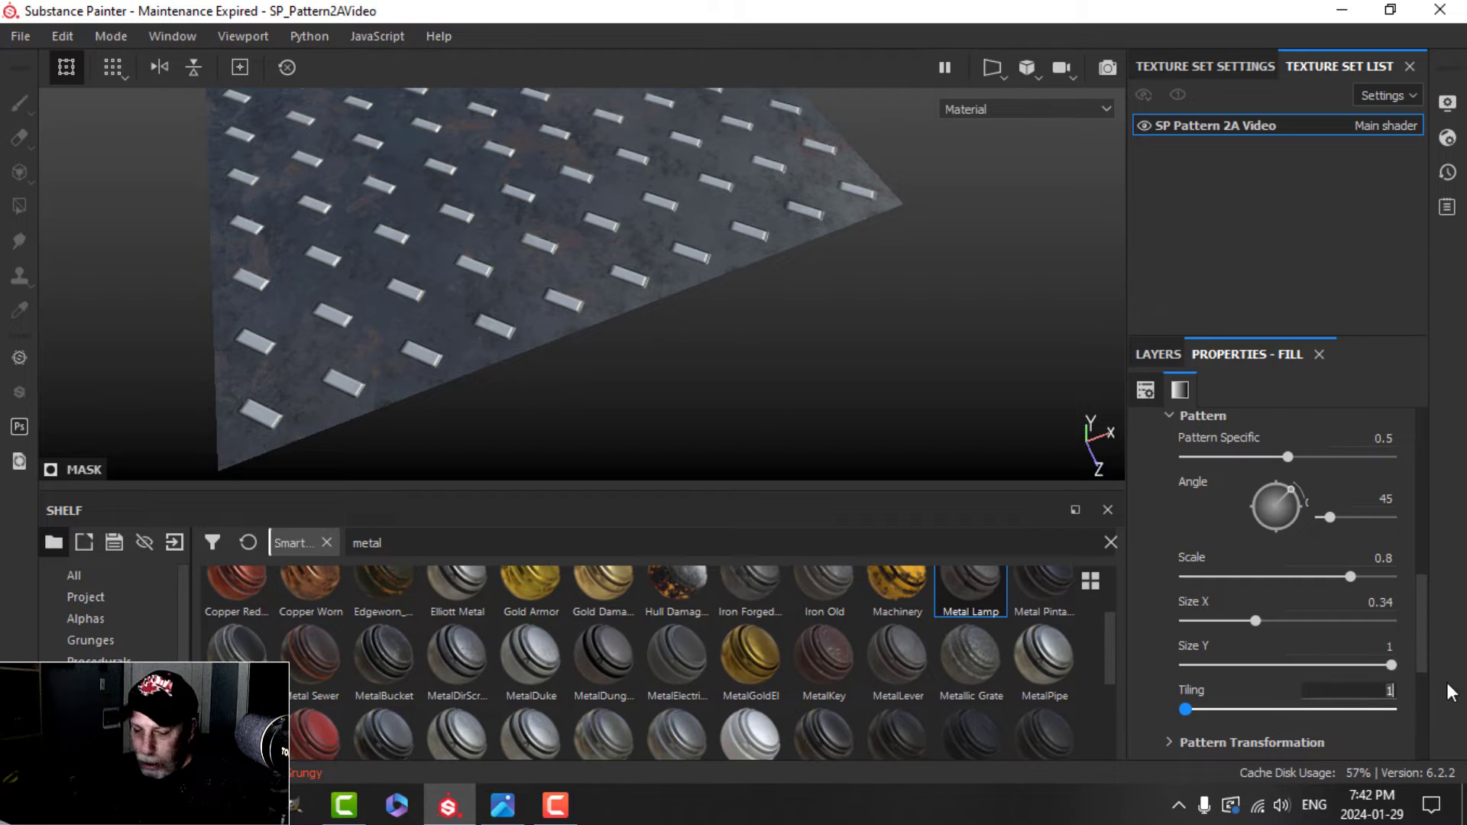
text(3)
key(Return)
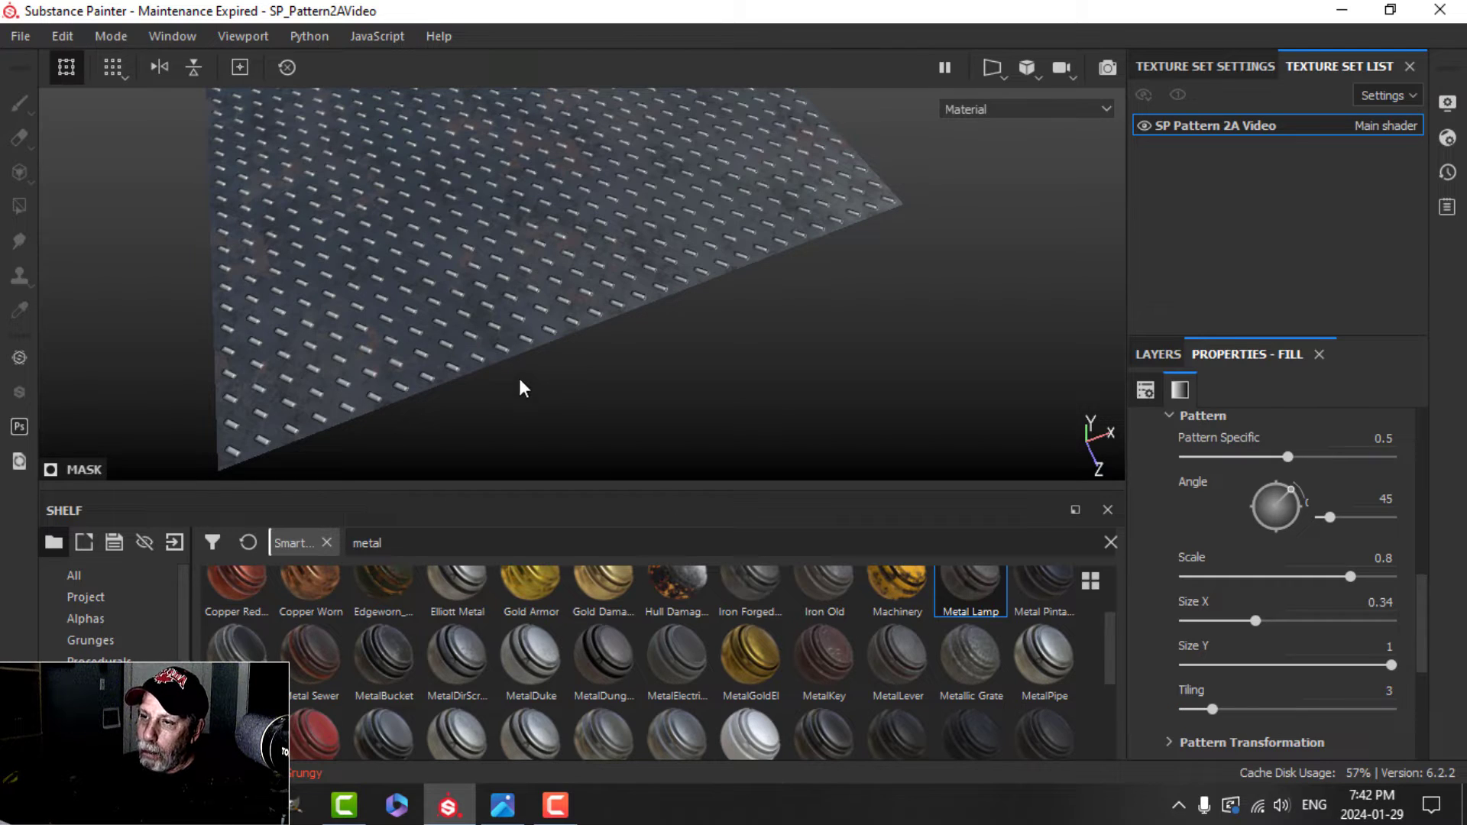
scroll(519, 377, up, 1)
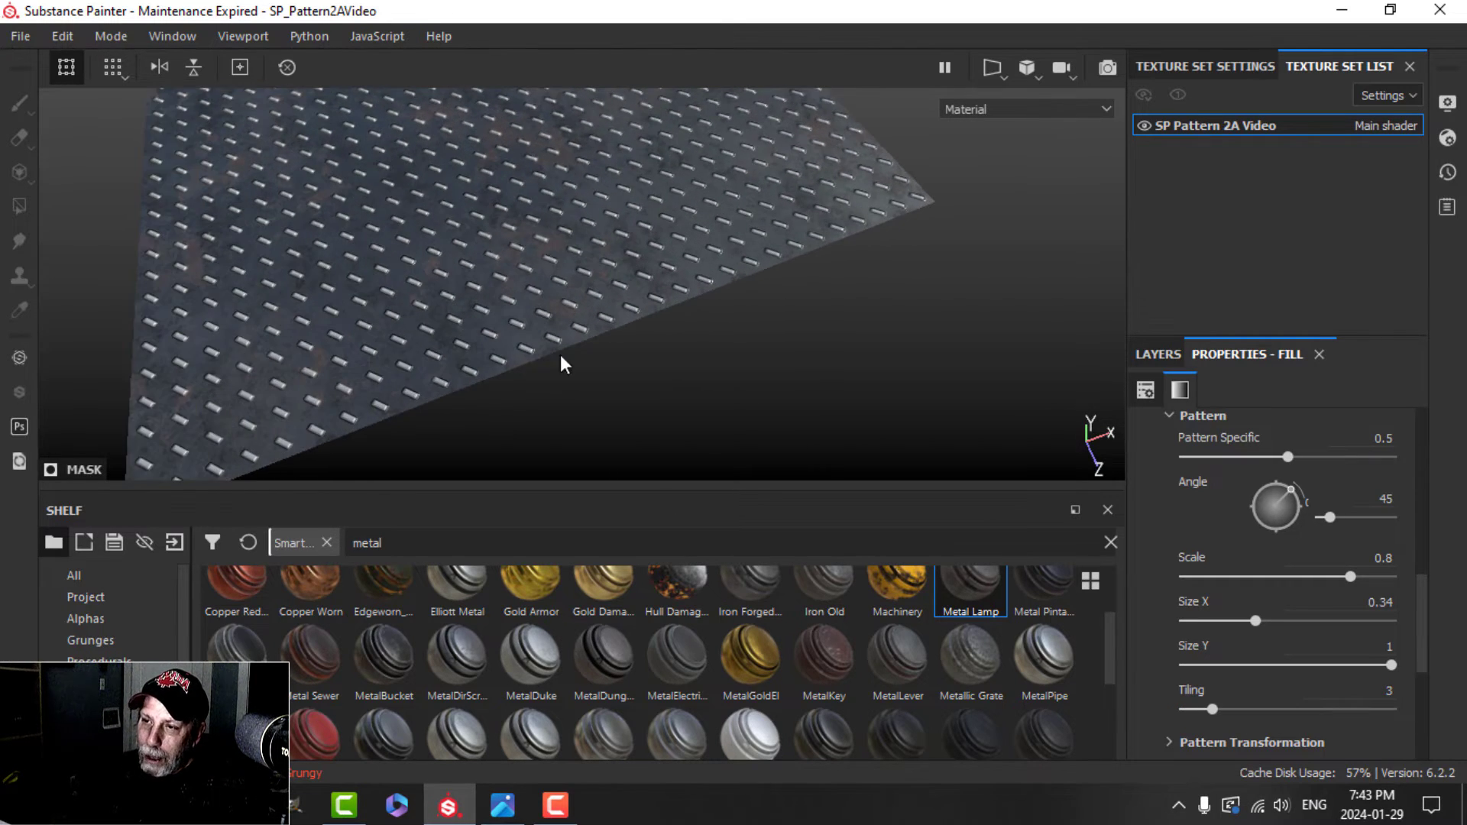
alt+drag(606, 370, 657, 309)
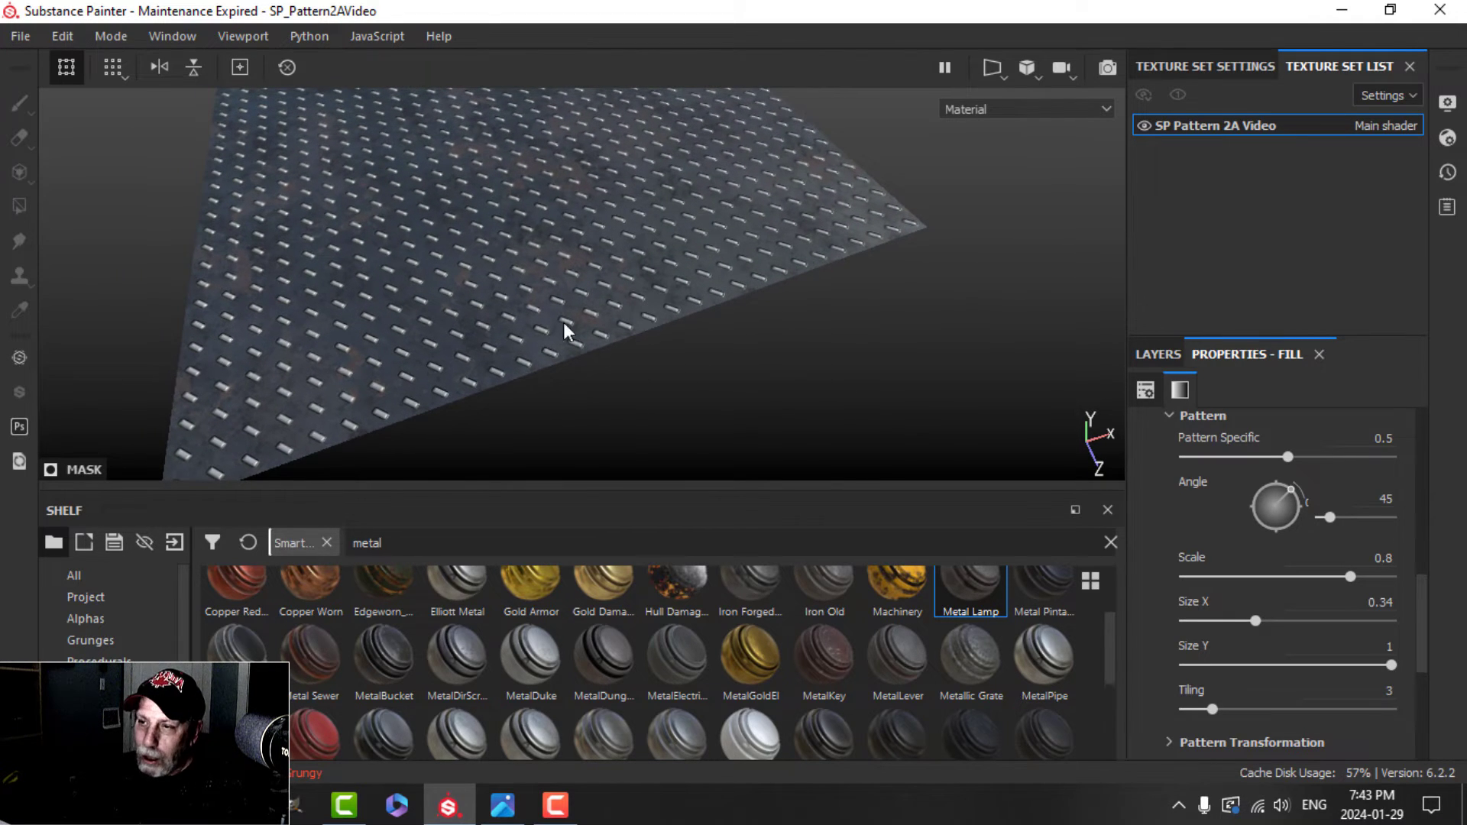
Step: Turn off the color channel of the tile-pattern fill layer so the bars take on the metal beneath
scroll(604, 333, up, 1)
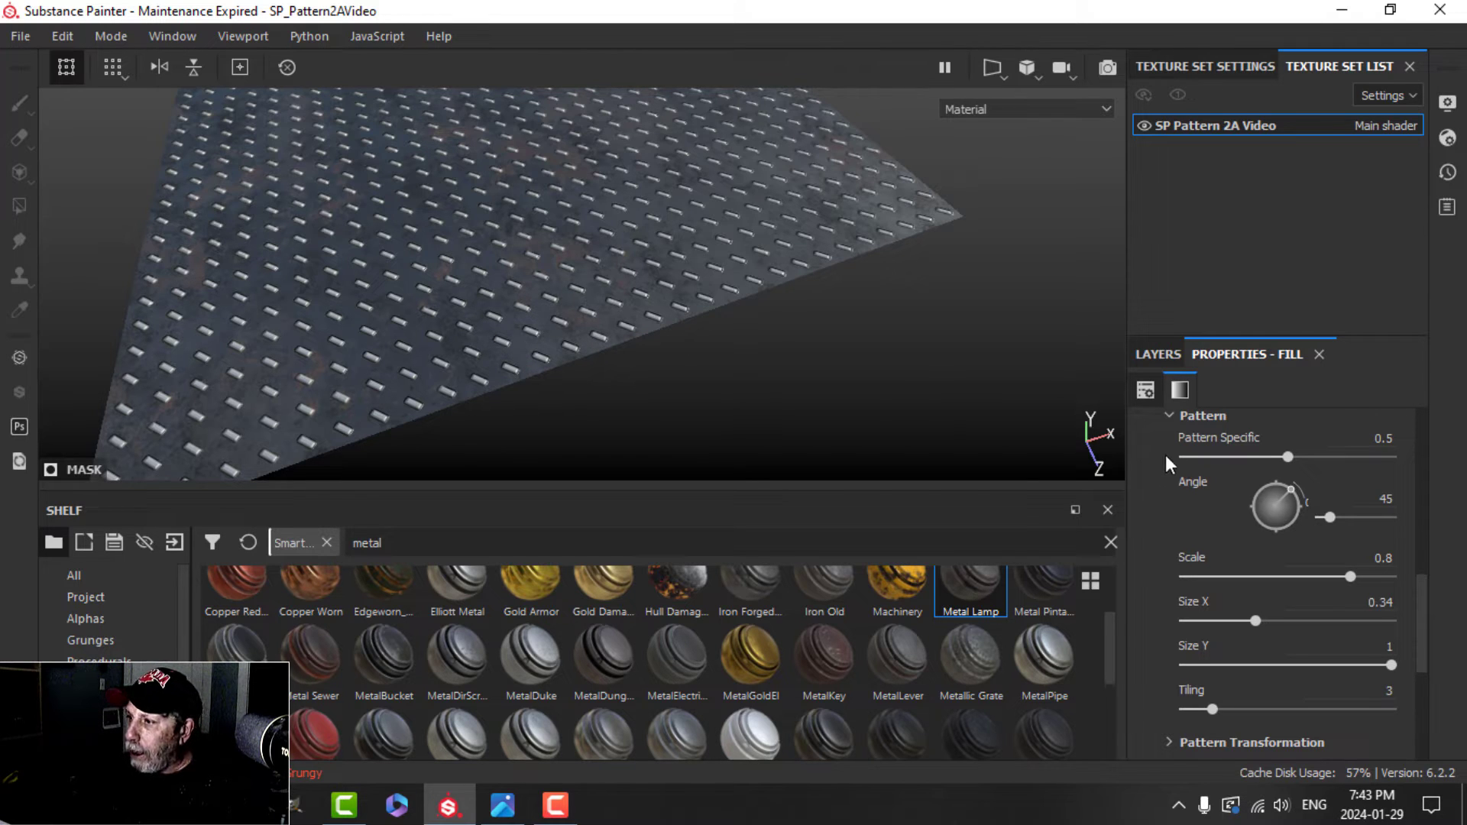
scroll(1296, 584, down, 2)
scroll(1291, 585, up, 3)
scroll(1287, 578, up, 2)
click(1171, 357)
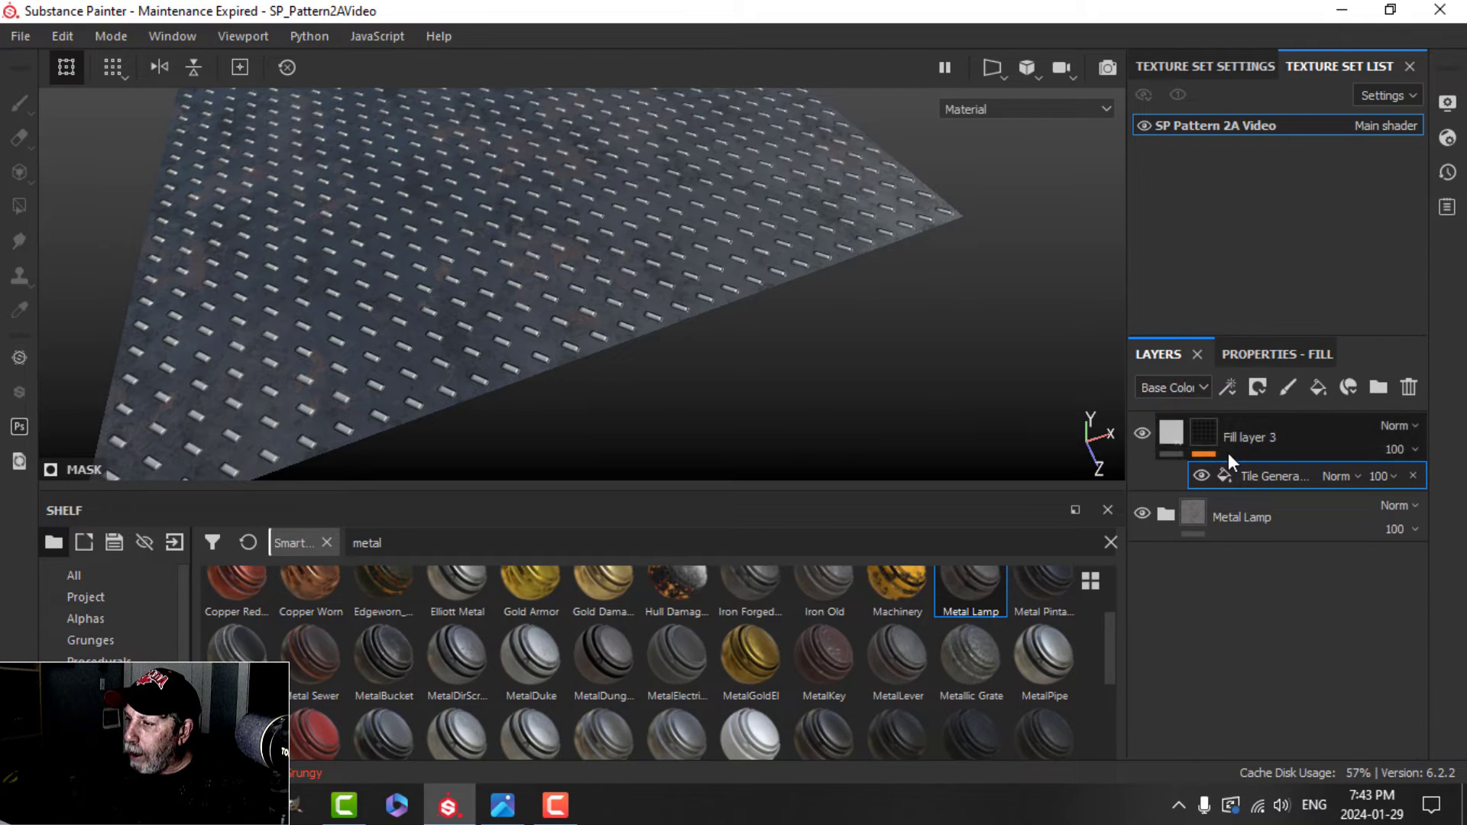
click(1171, 432)
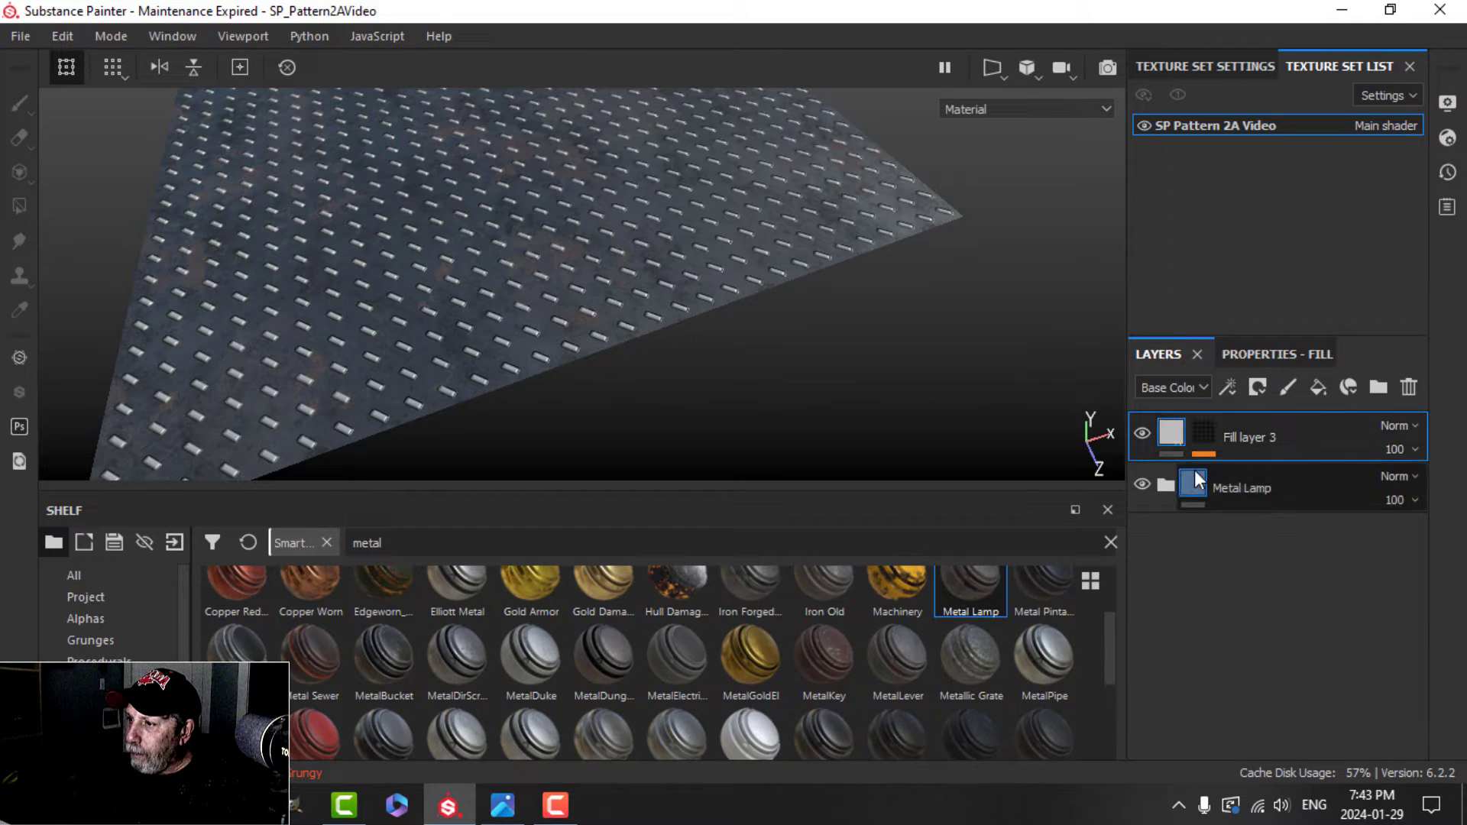
click(1244, 356)
scroll(1223, 490, up, 1)
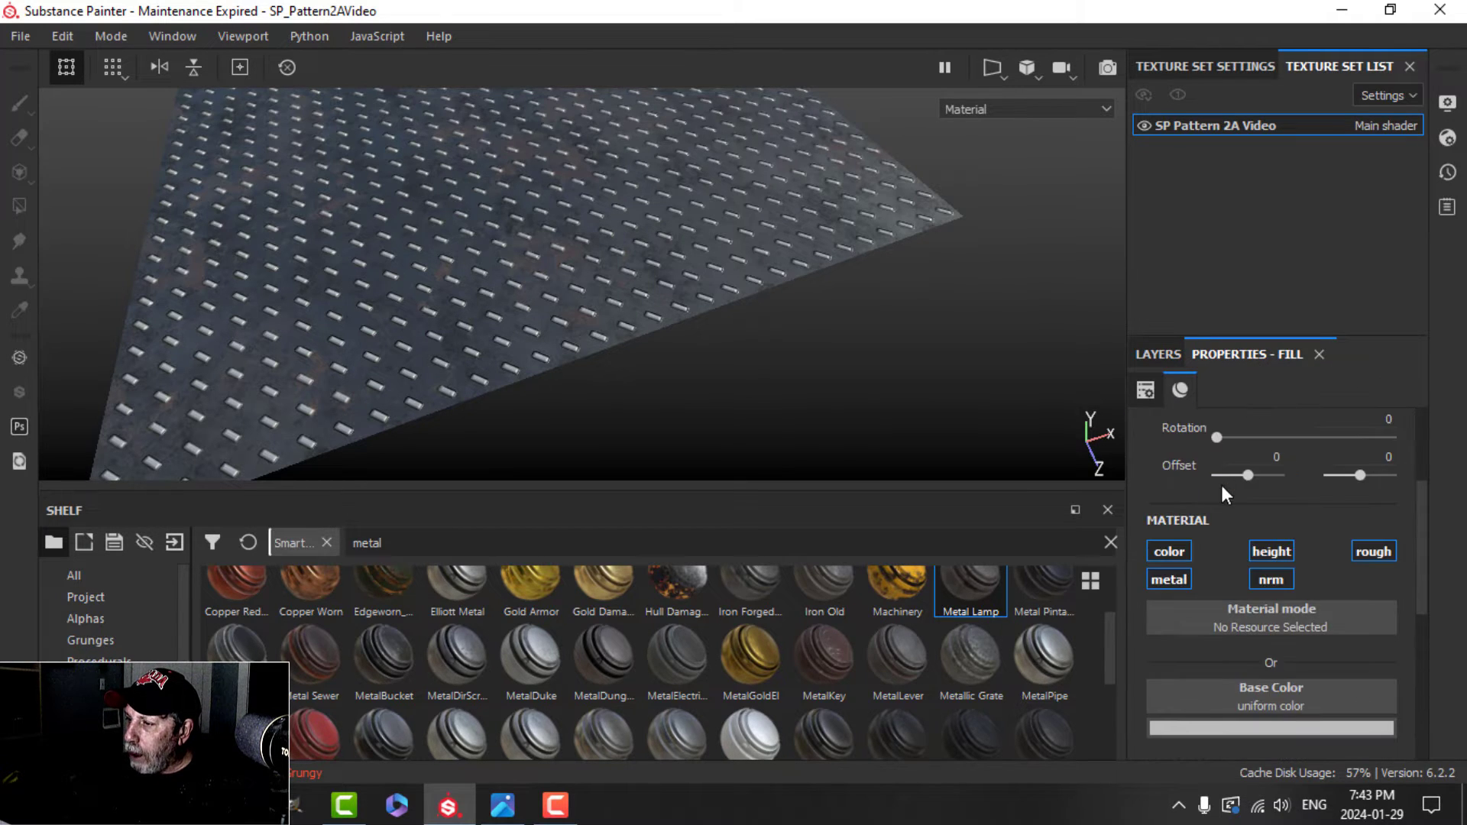
click(1169, 551)
scroll(696, 359, up, 2)
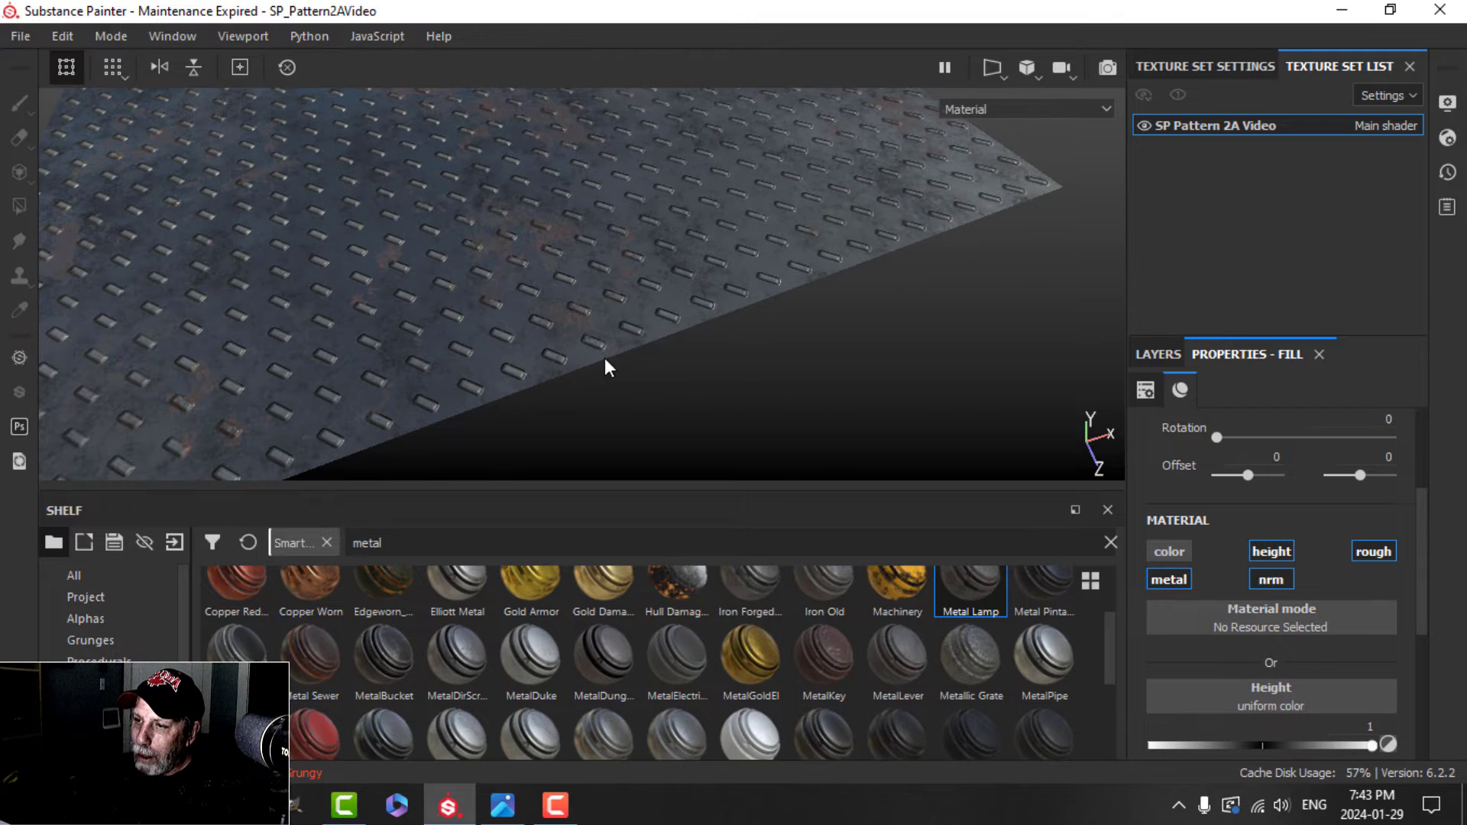
alt+drag(604, 355, 655, 341)
Step: Add a Blur filter above the Tile Generator in the fill layer's mask to soften the bars' edges
click(1155, 356)
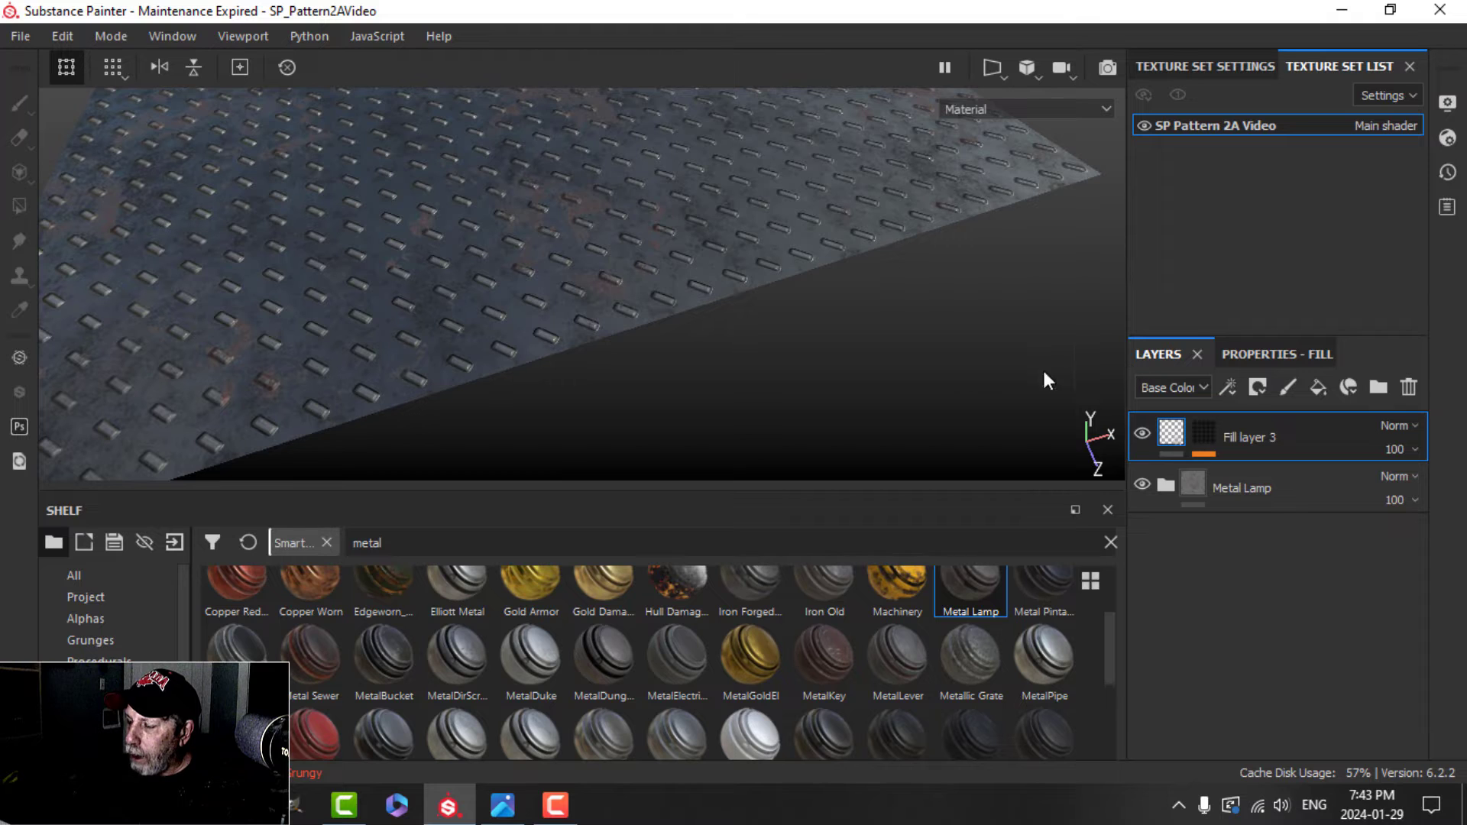
click(1196, 434)
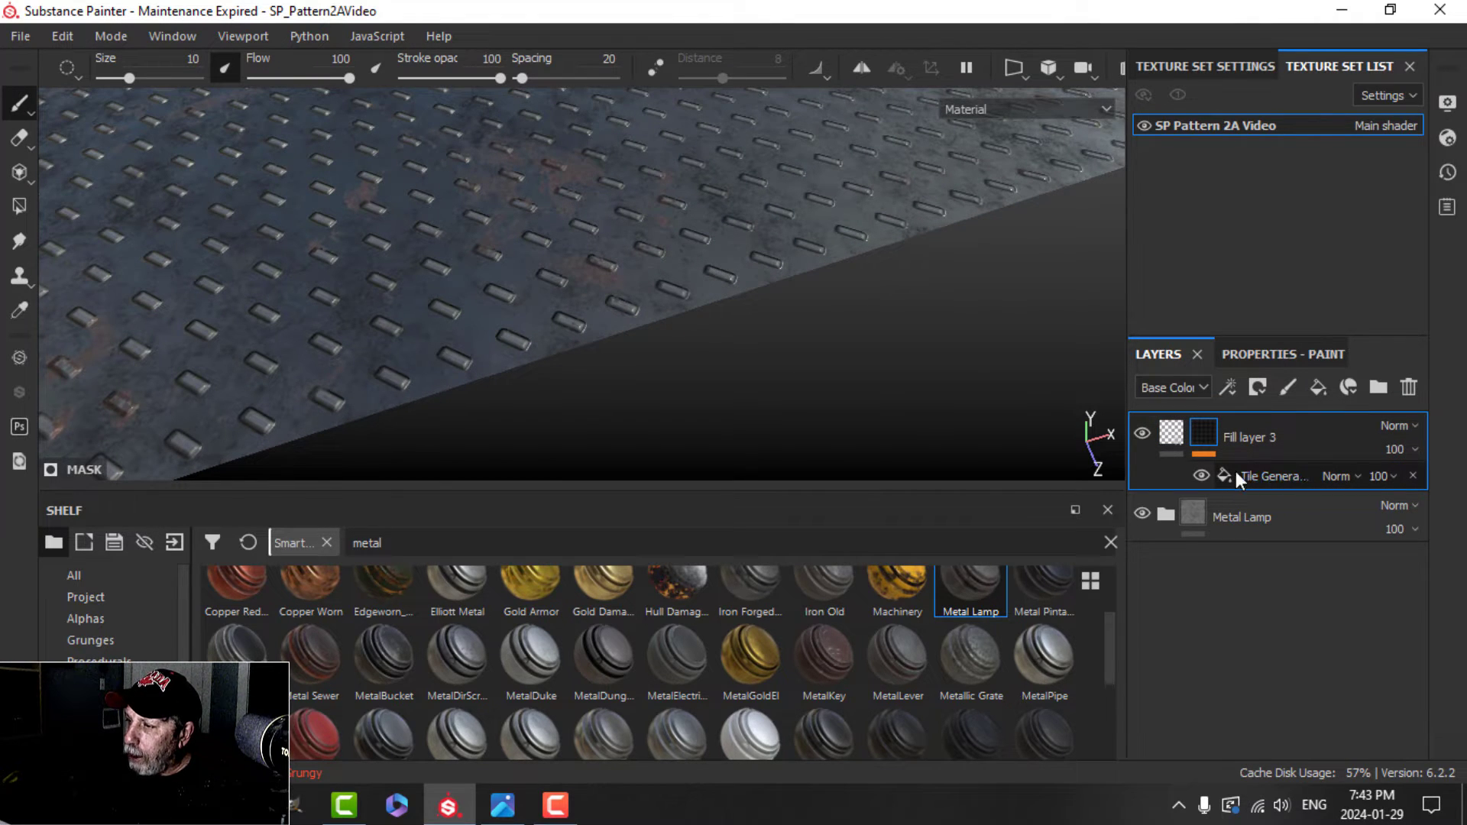
click(1229, 387)
click(1296, 543)
click(1266, 357)
click(1270, 420)
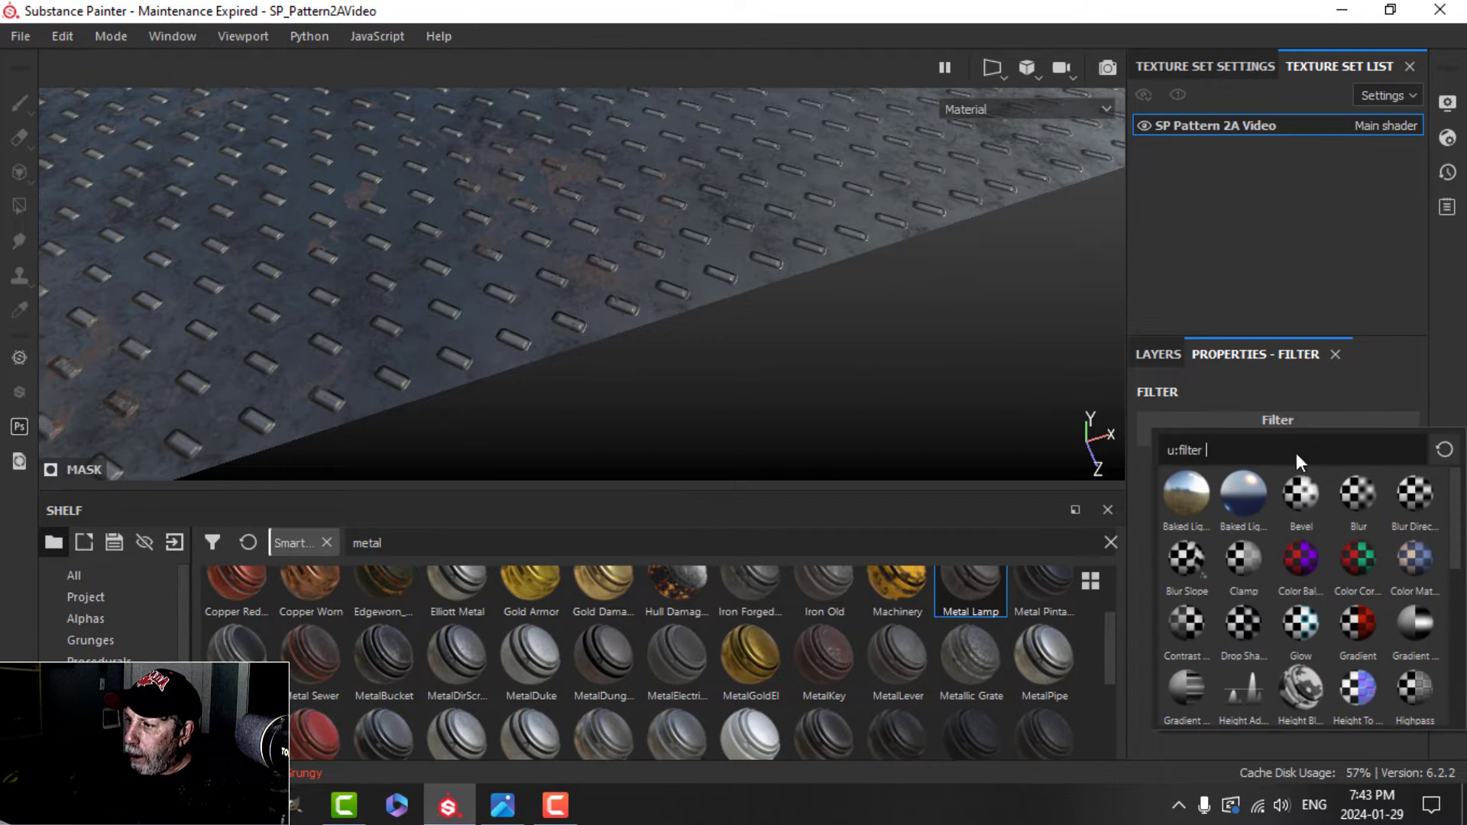
click(1360, 498)
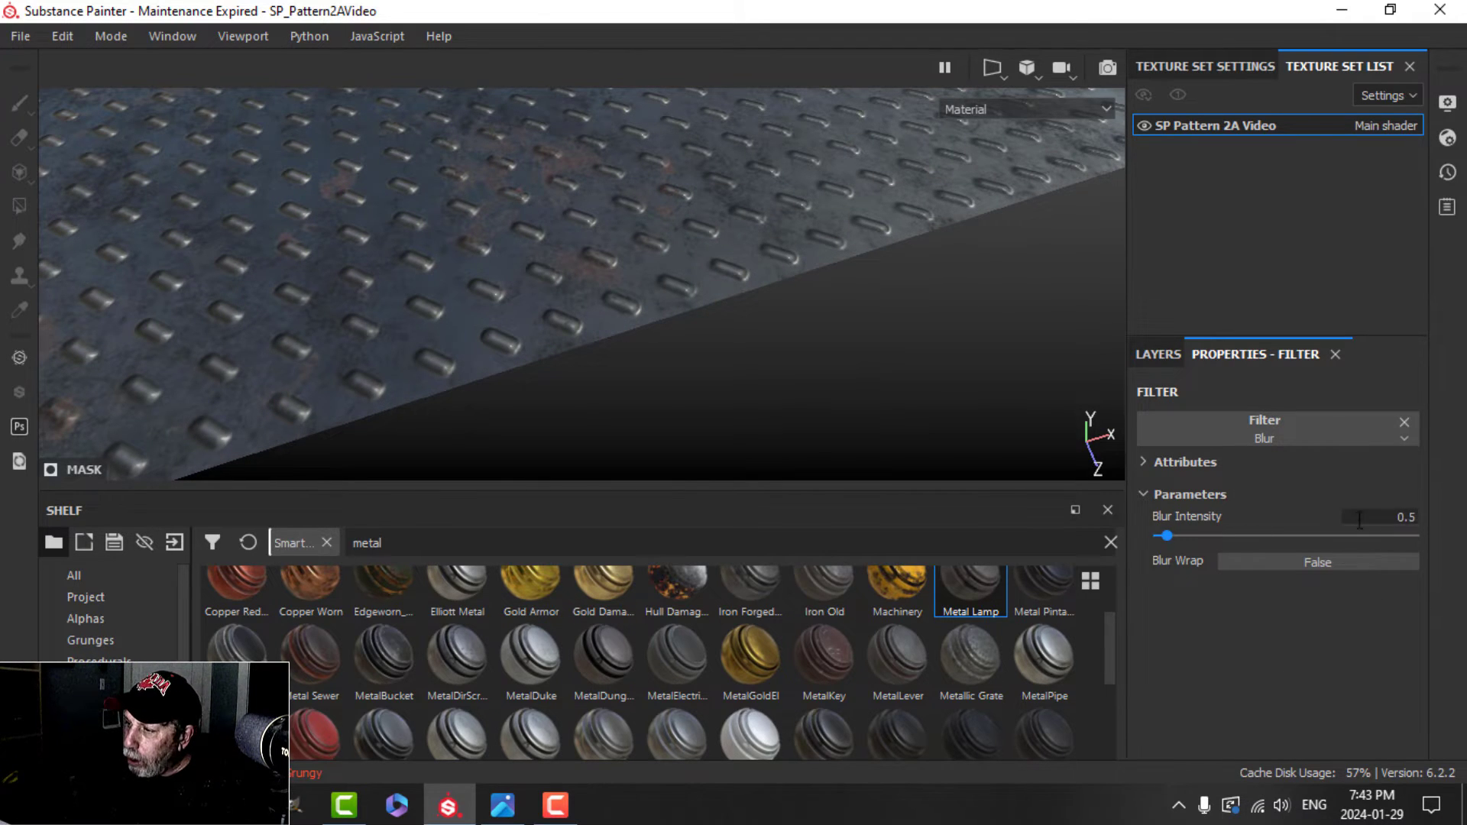
Step: Duplicate the tile-pattern fill layer together with its Tile Generator and Blur mask effects
click(1155, 356)
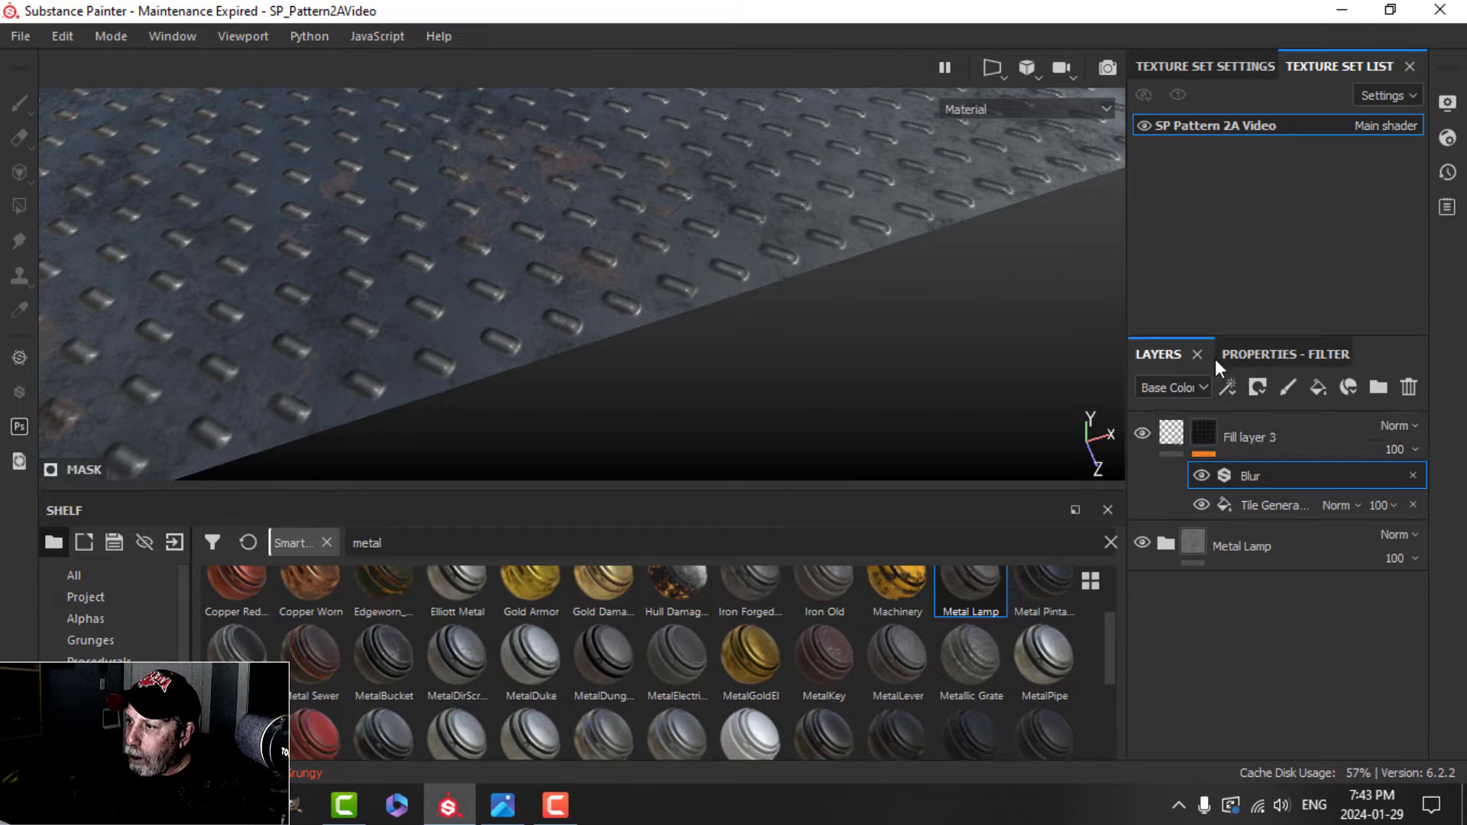
click(1185, 434)
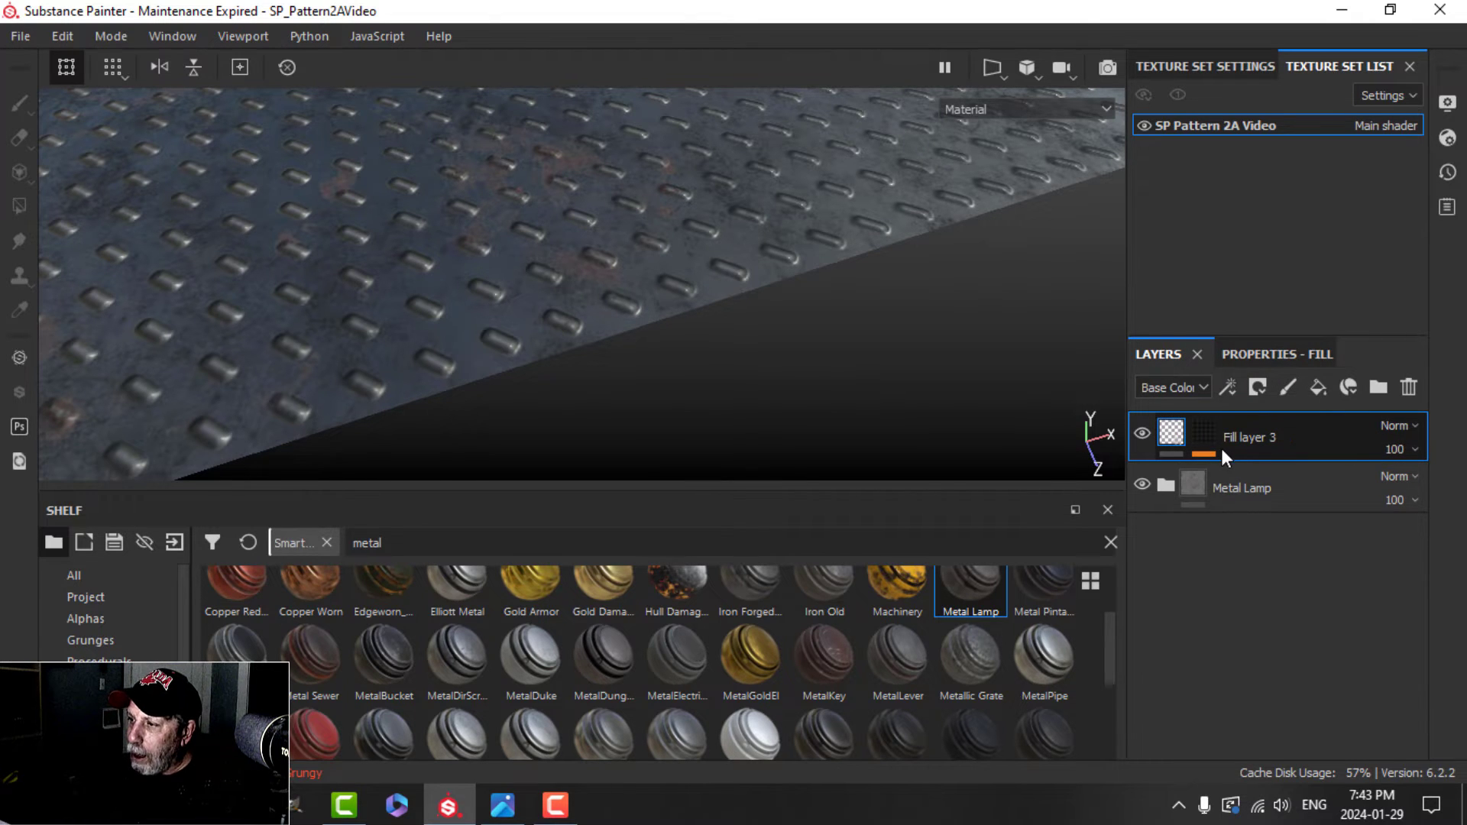
right_click(1255, 429)
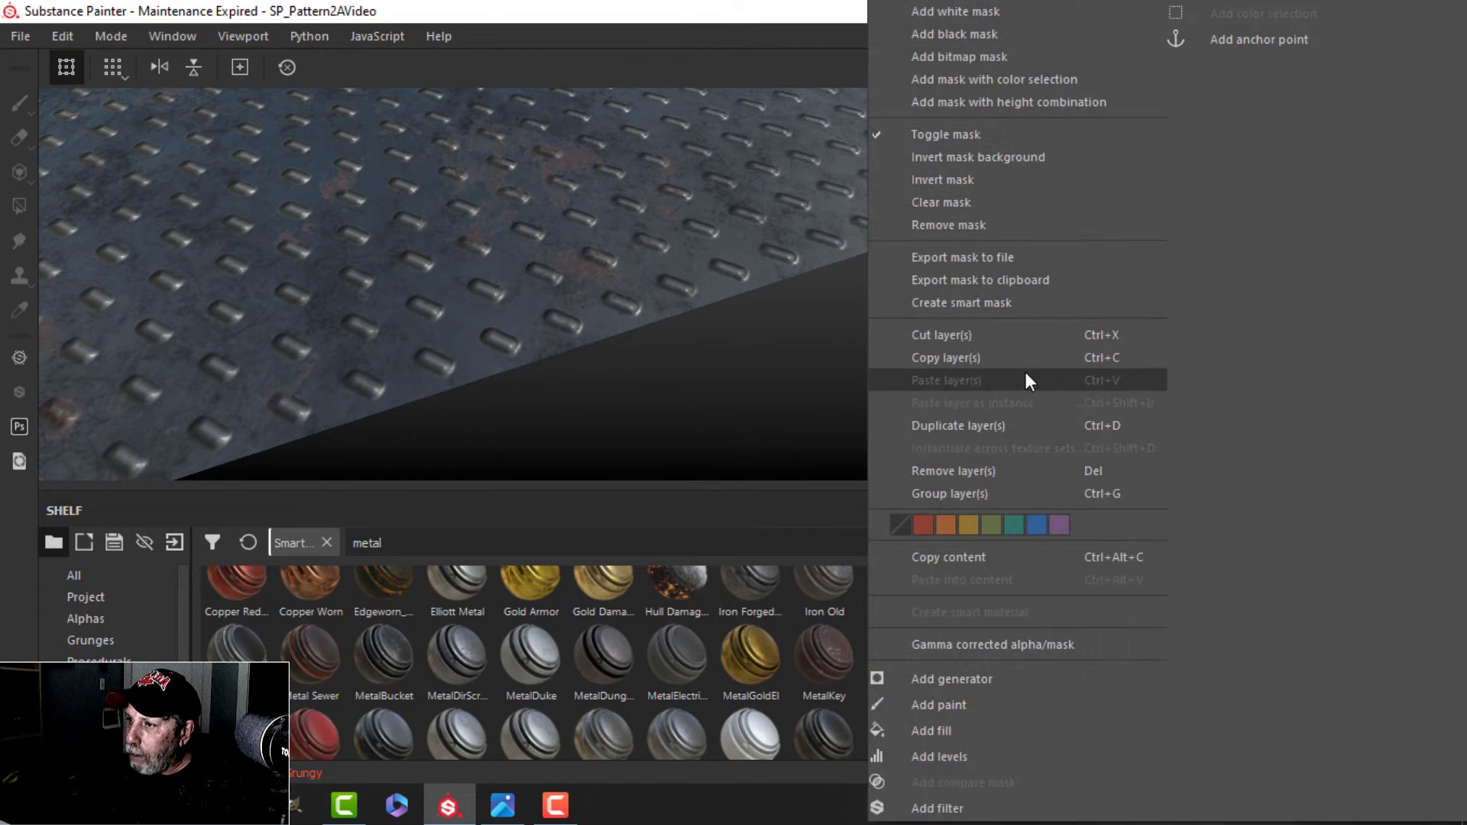
click(959, 426)
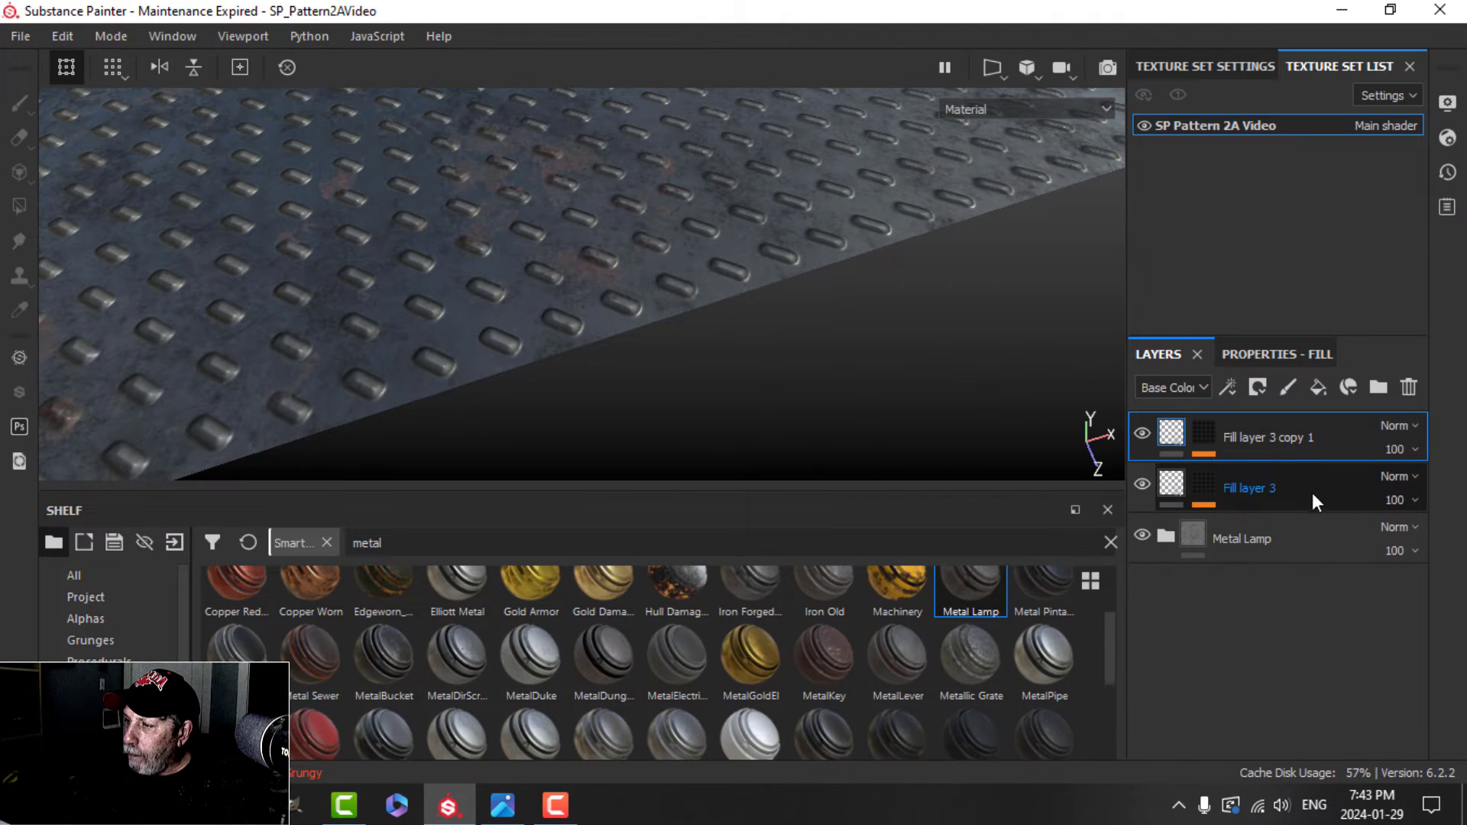
Step: Set the first UV offset value of the Tile Generator in the duplicate layer's mask to 0.25
click(1204, 434)
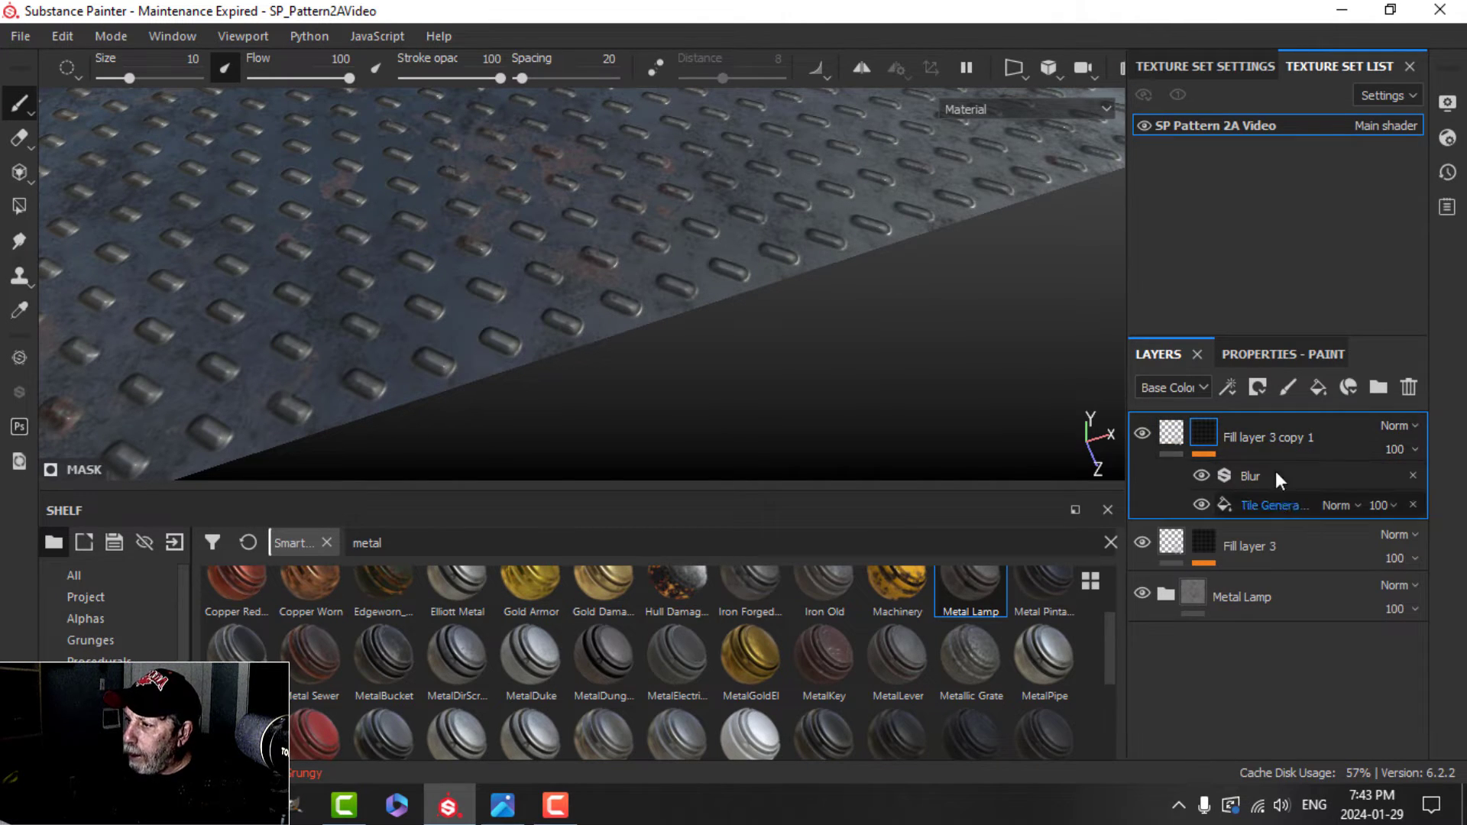
click(1272, 505)
click(1258, 353)
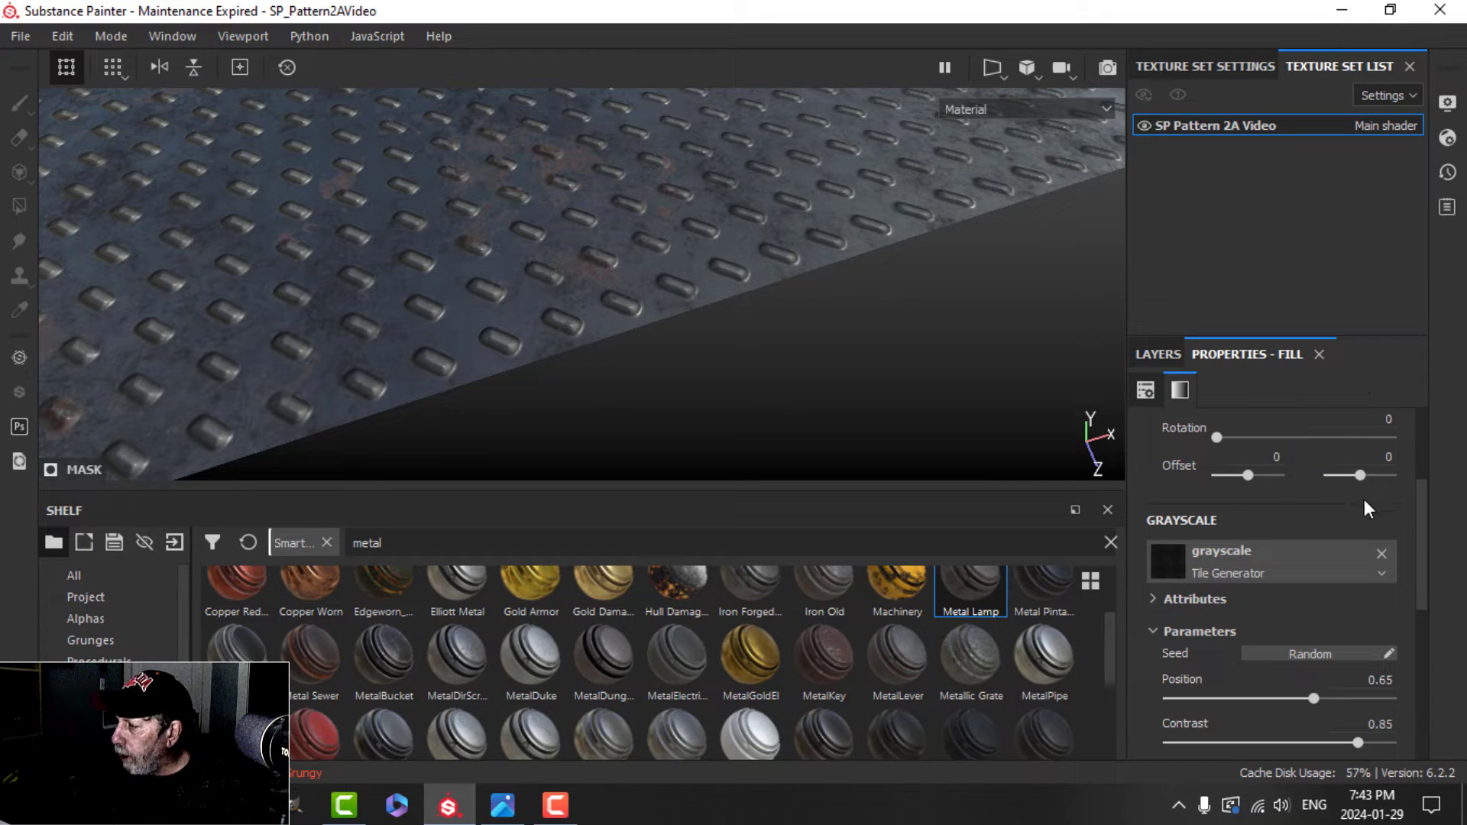
scroll(1311, 518, up, 3)
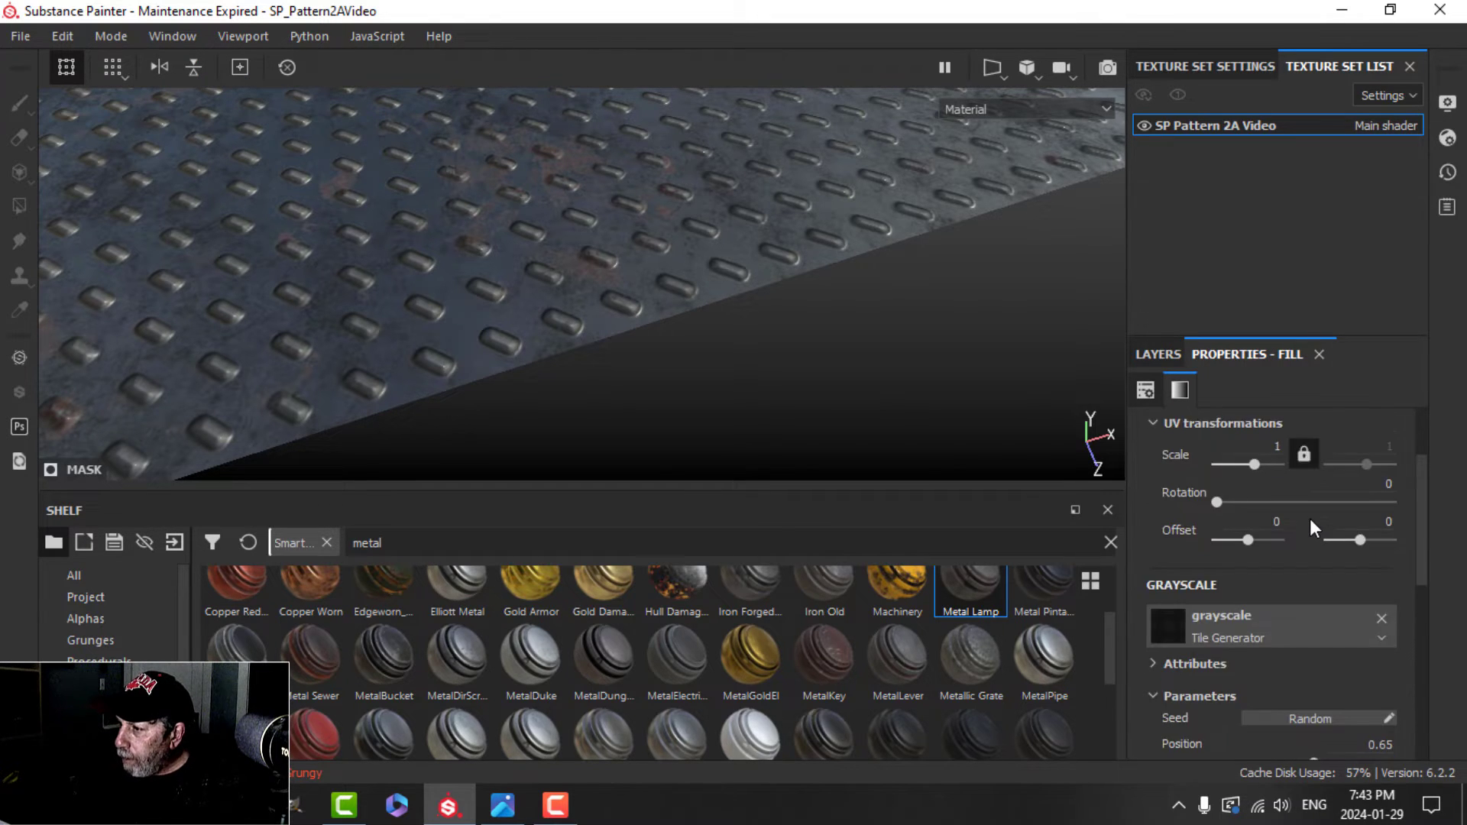
scroll(1310, 520, down, 1)
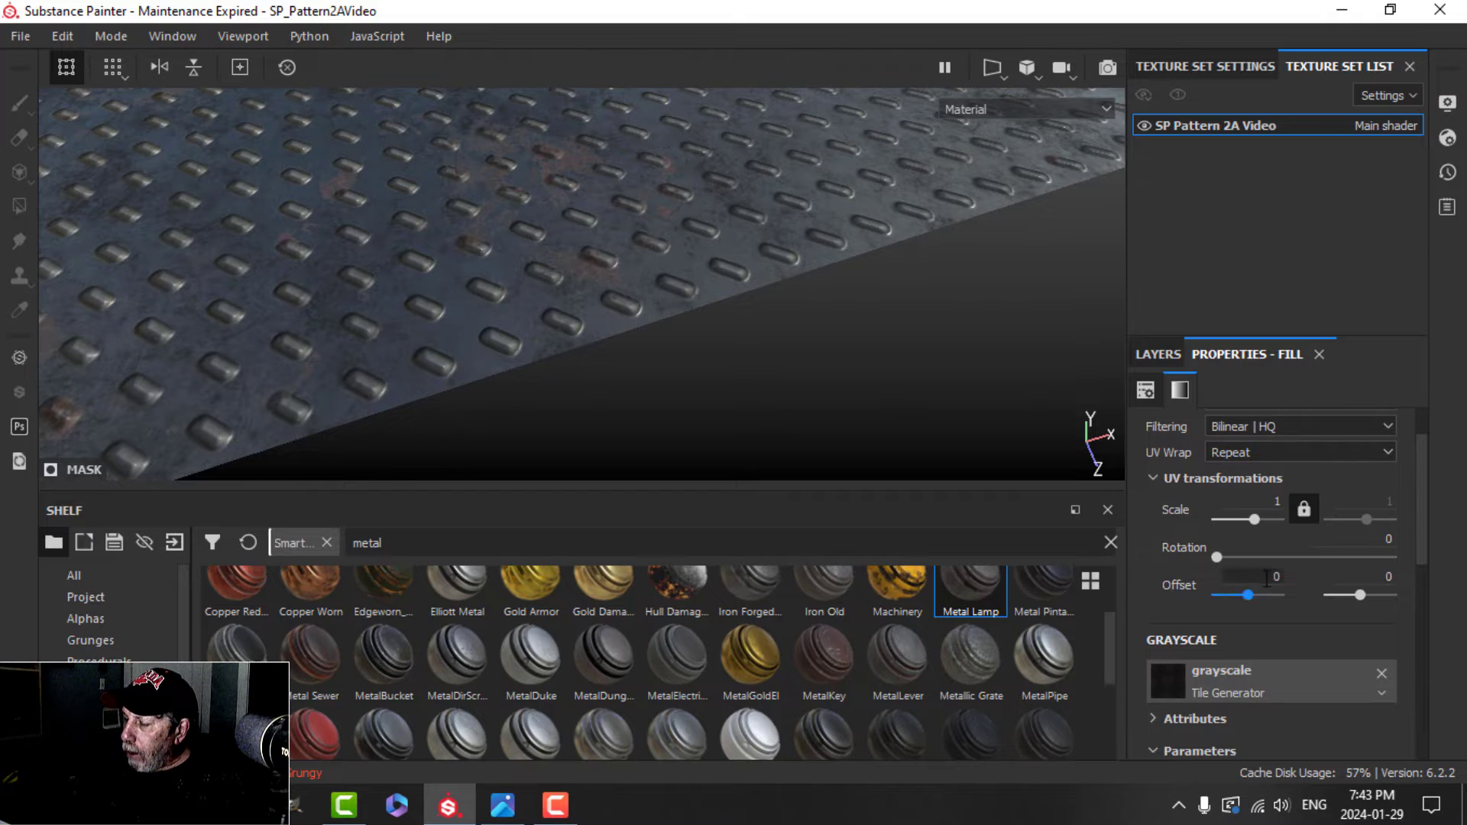
scroll(1267, 598, down, 1)
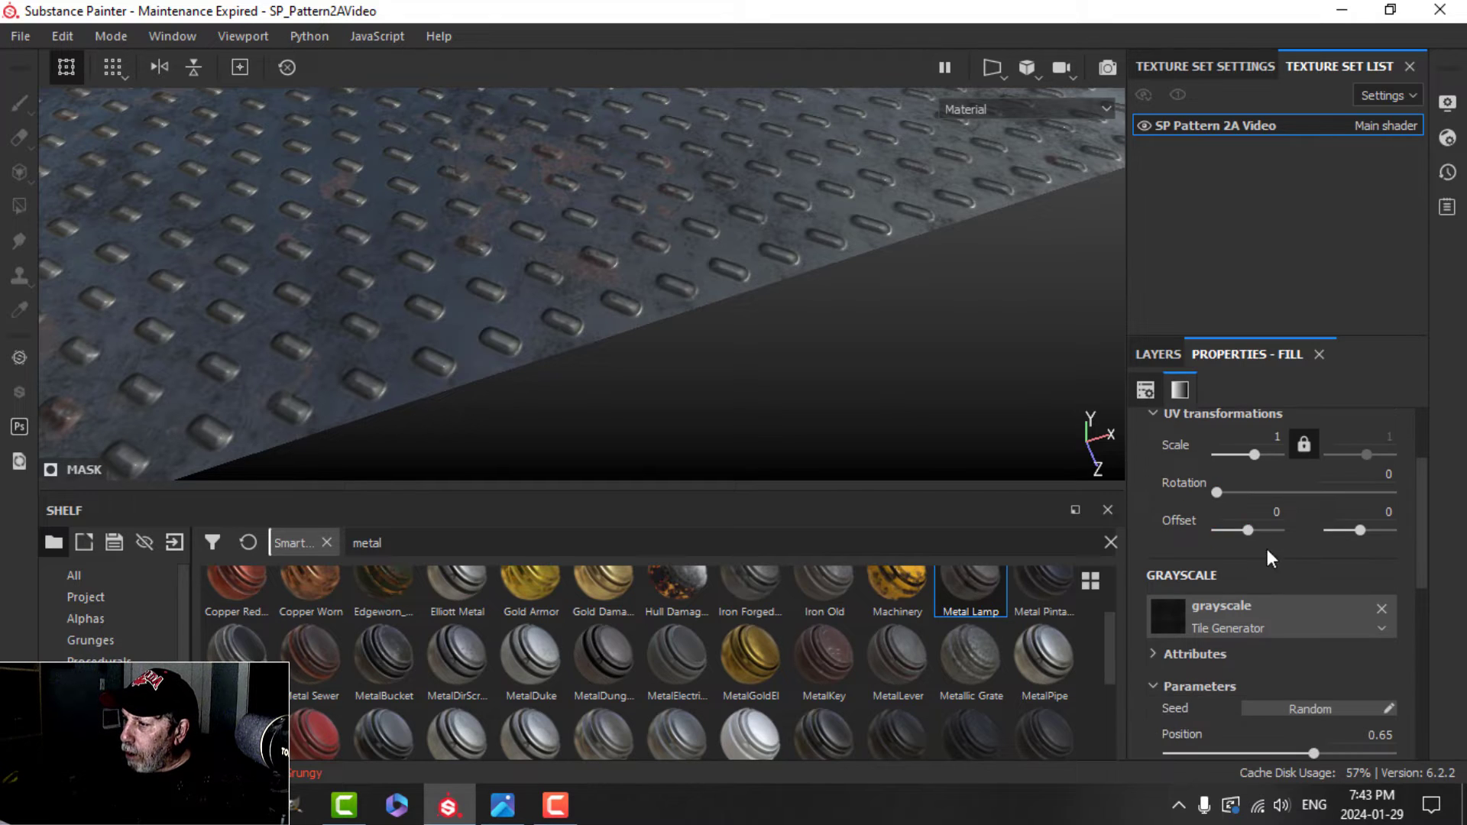
click(1268, 511)
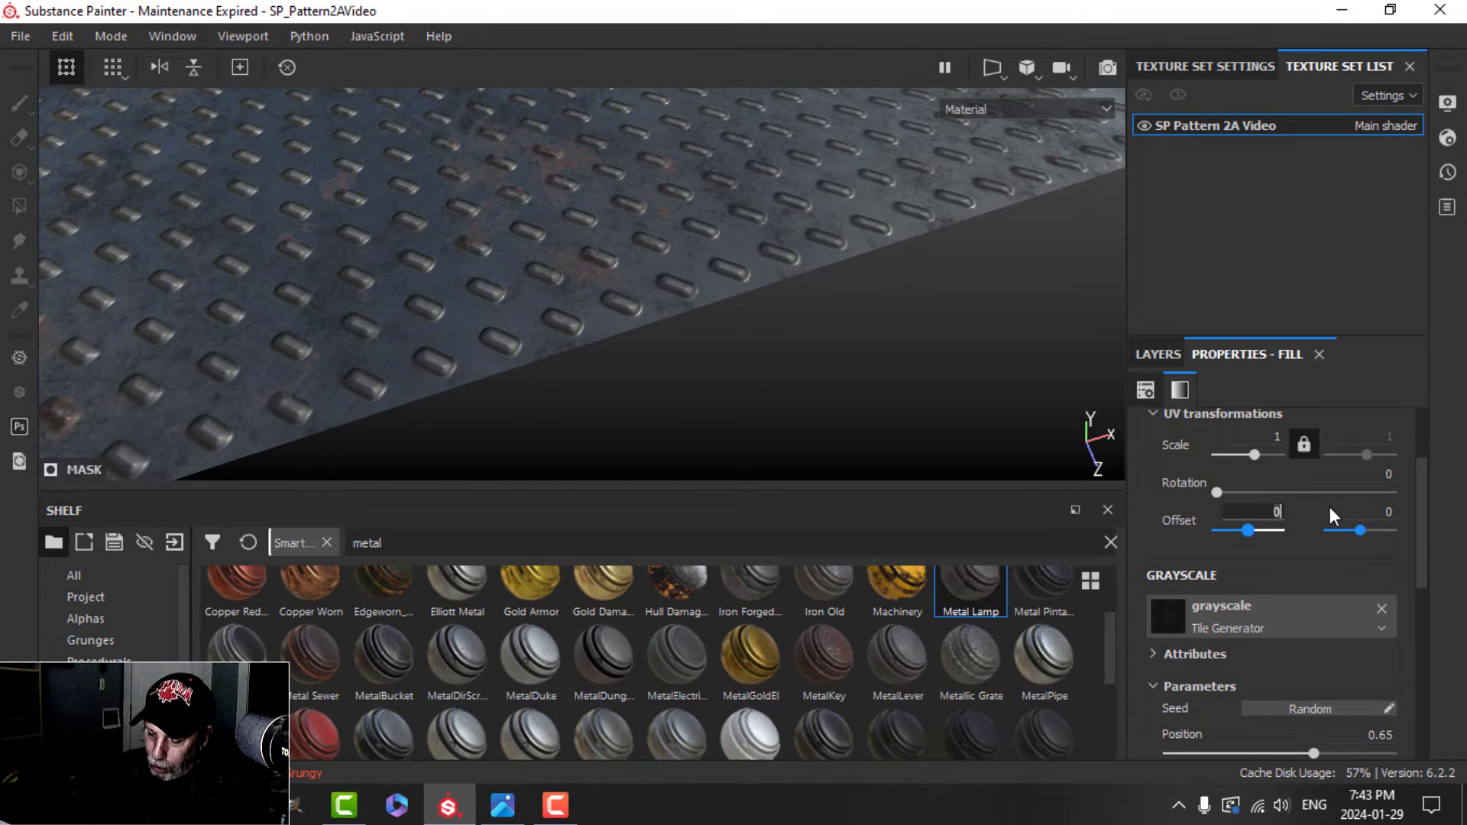
text(.25)
key(Return)
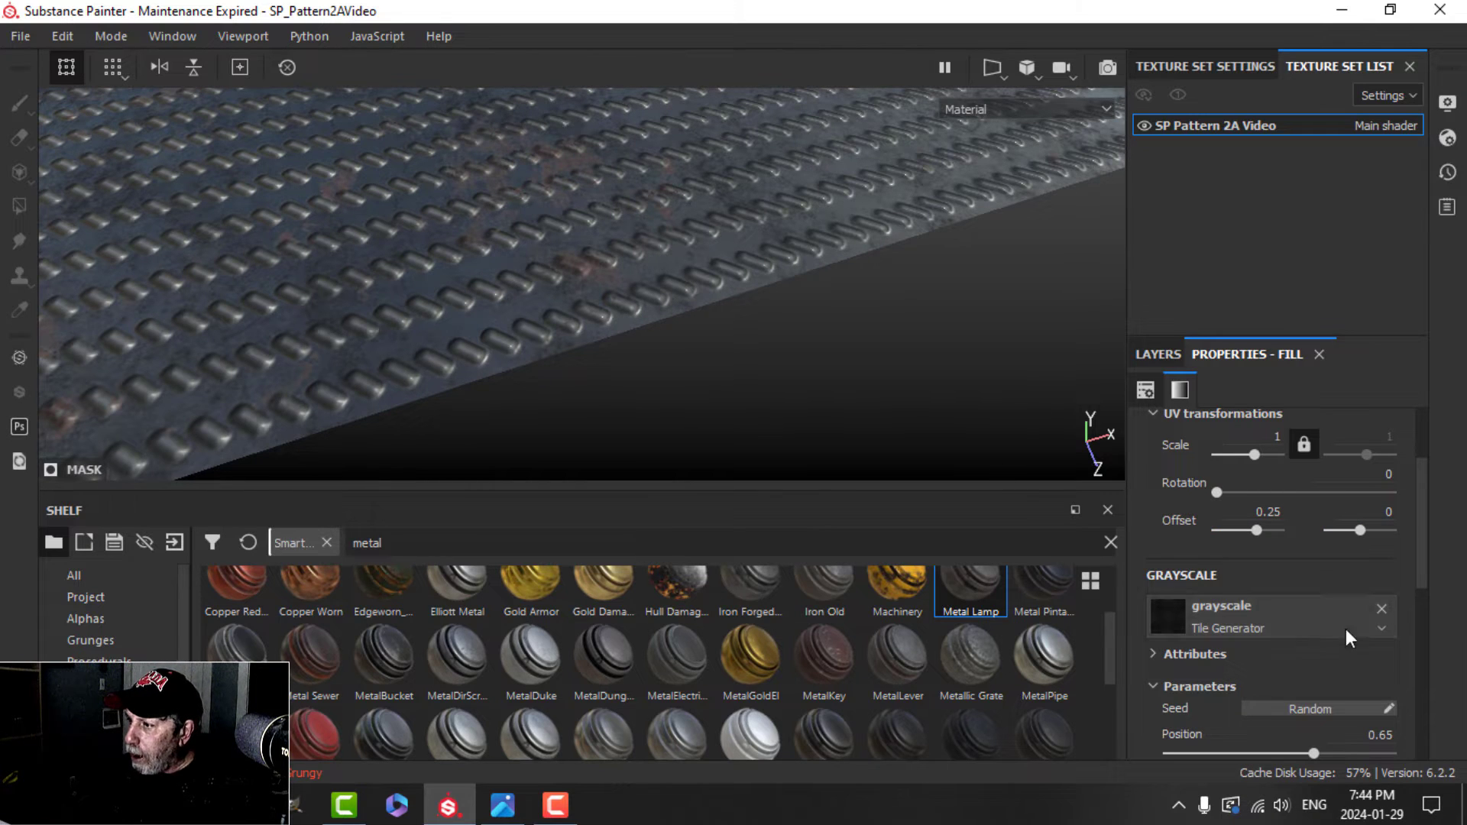
Step: Set the second UV offset value of the duplicated Tile Generator to 0.15
click(1375, 513)
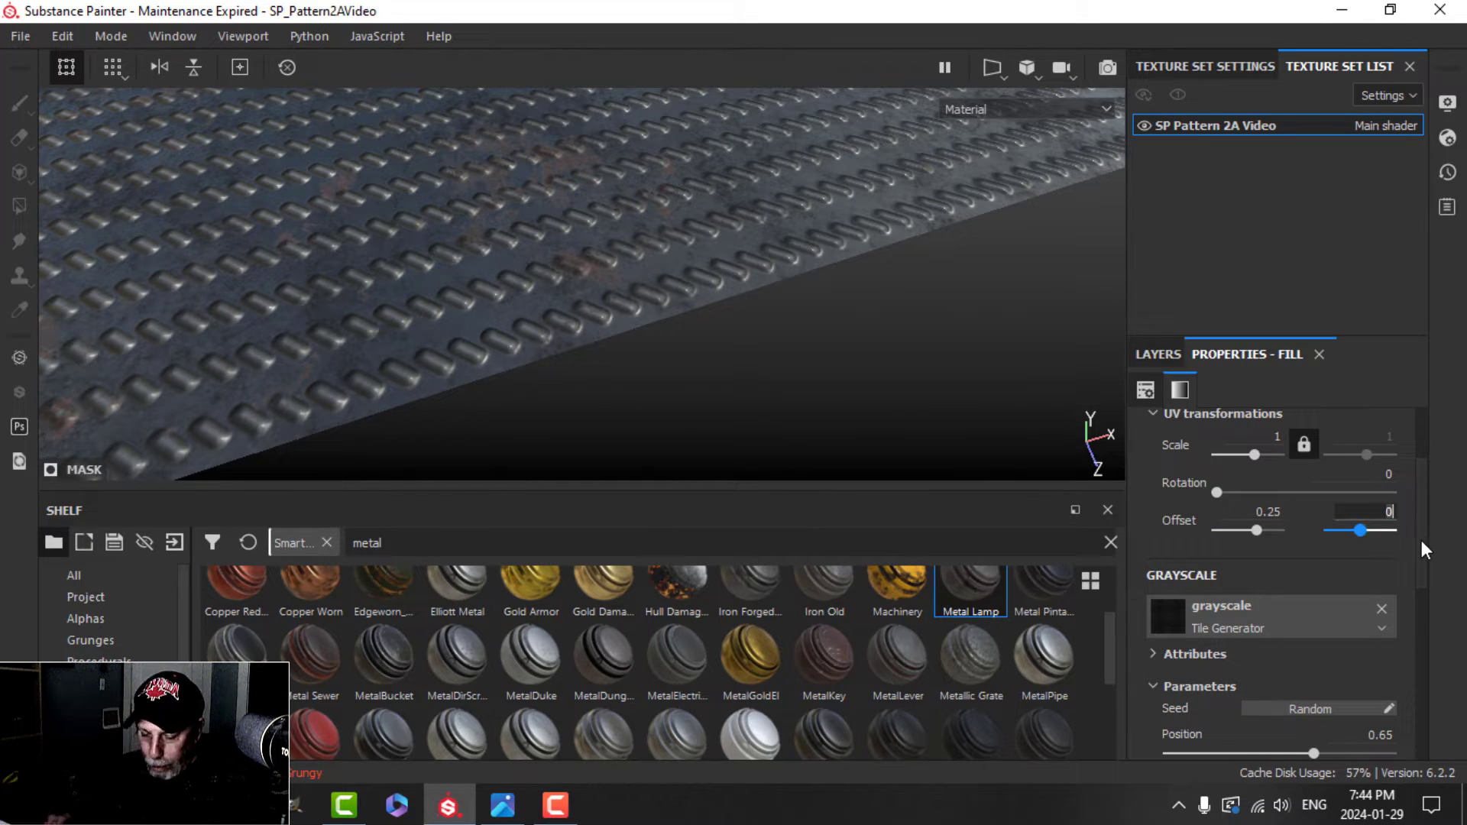
text(.15)
key(Return)
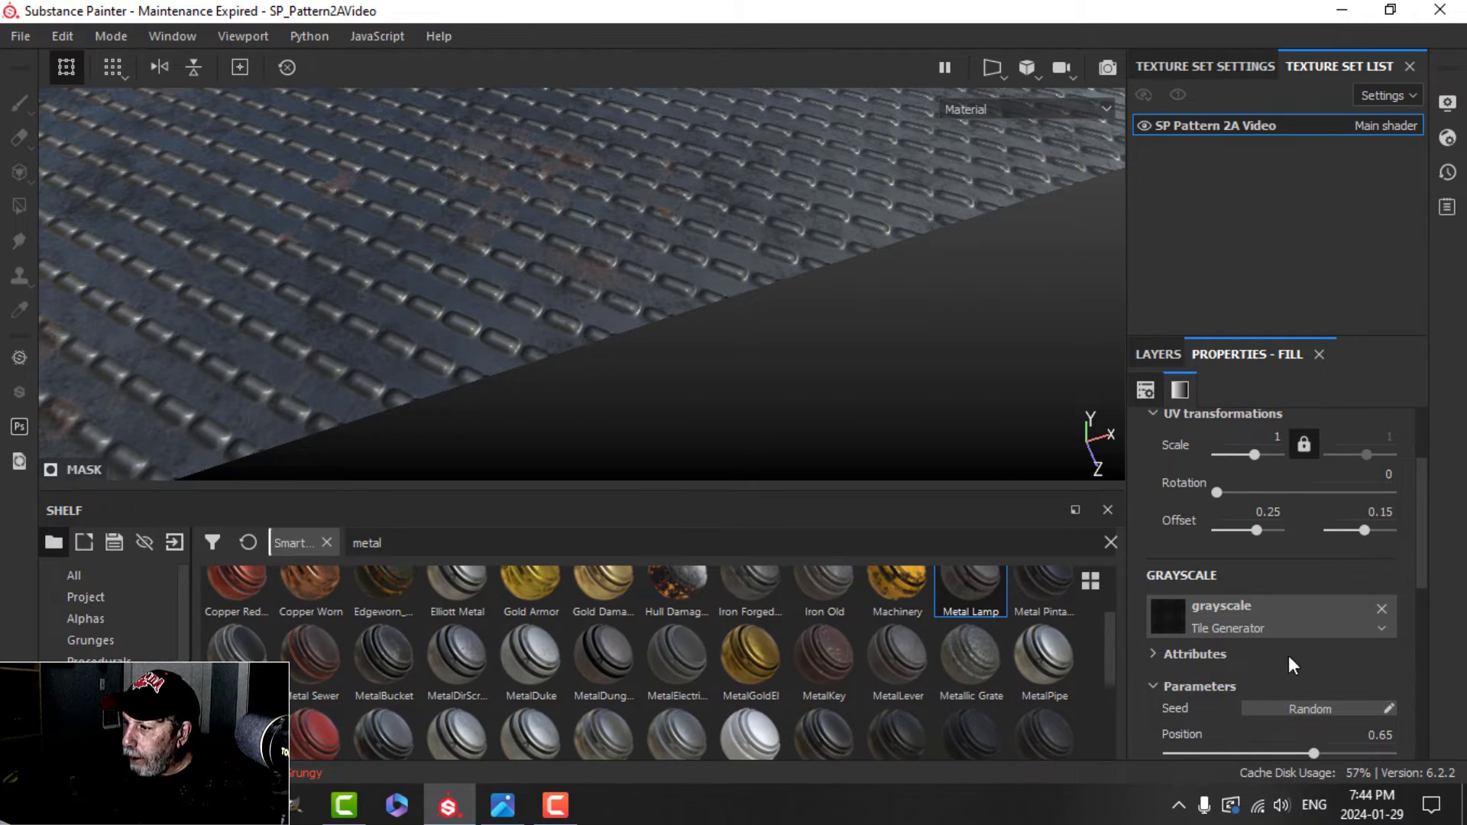
Step: Rotate the duplicated tiles by setting the Tile Generator's pattern angle to 315
scroll(1289, 656, down, 1)
scroll(1326, 642, down, 3)
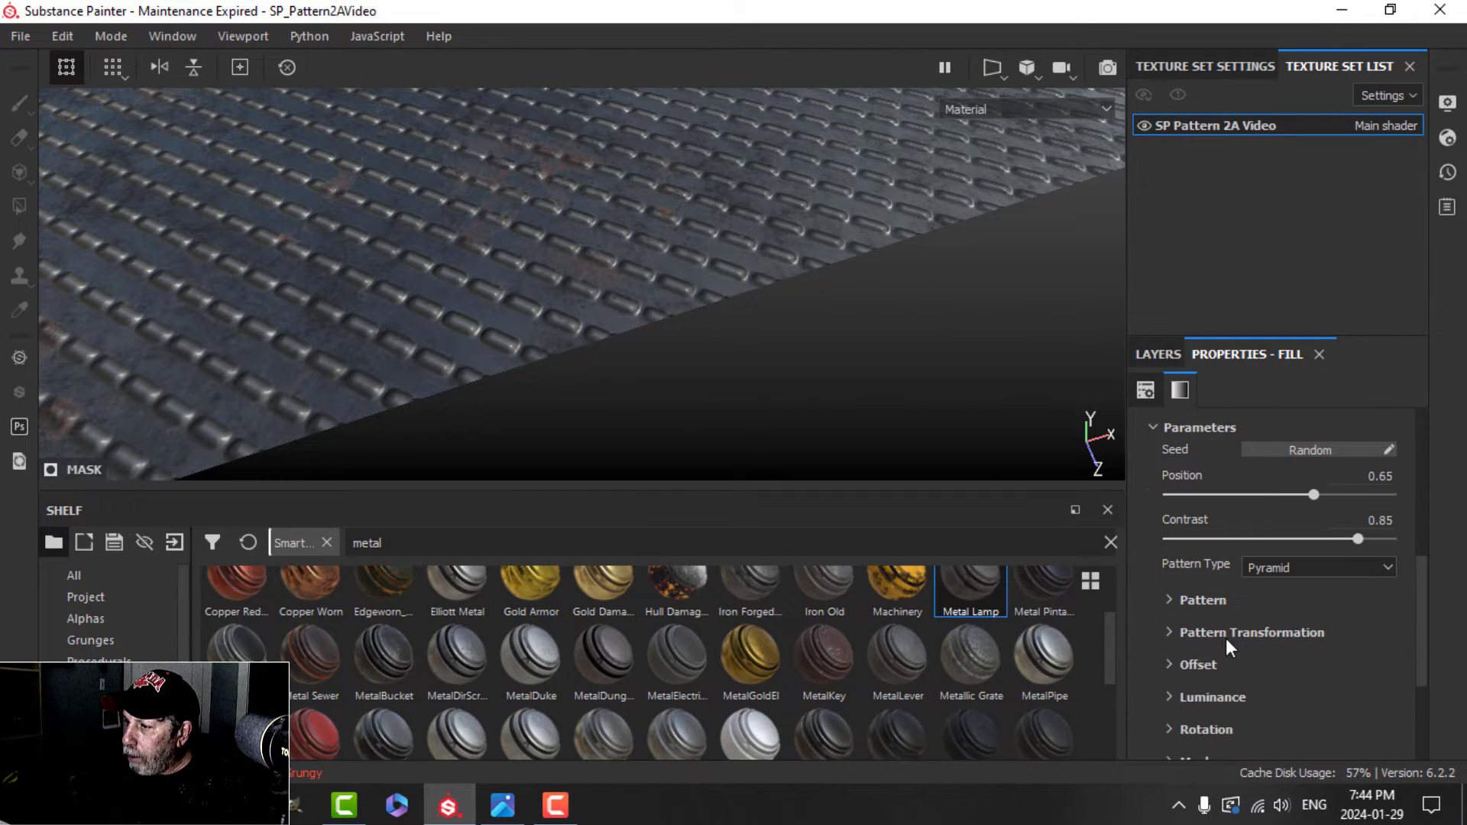
click(1169, 603)
scroll(1269, 619, down, 1)
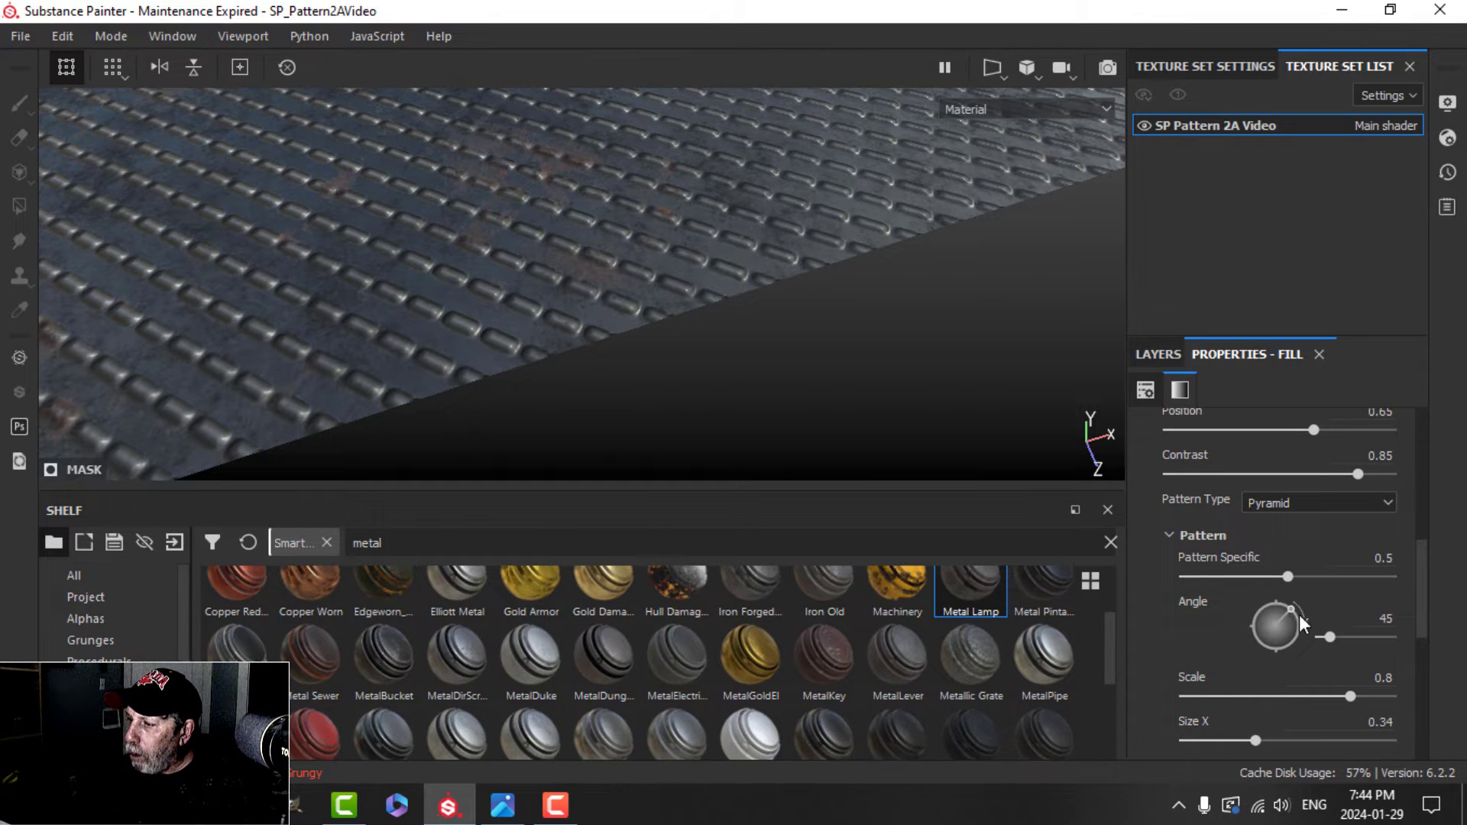
drag(1299, 615, 1301, 640)
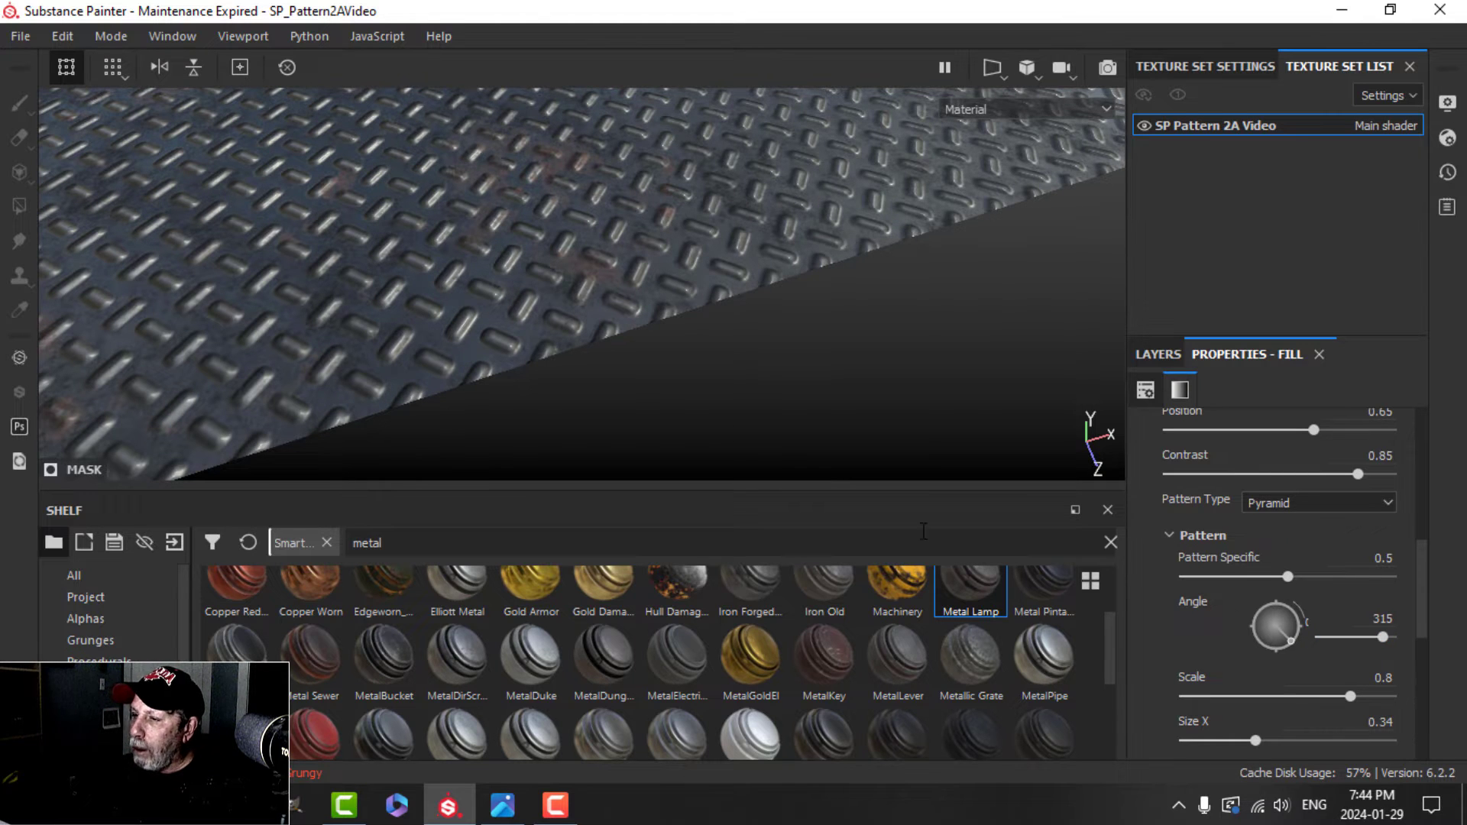
Step: Examine the tread-plate pattern on the plane from several angles and distances, checking how the two directions of raised bars interlock
scroll(738, 359, down, 5)
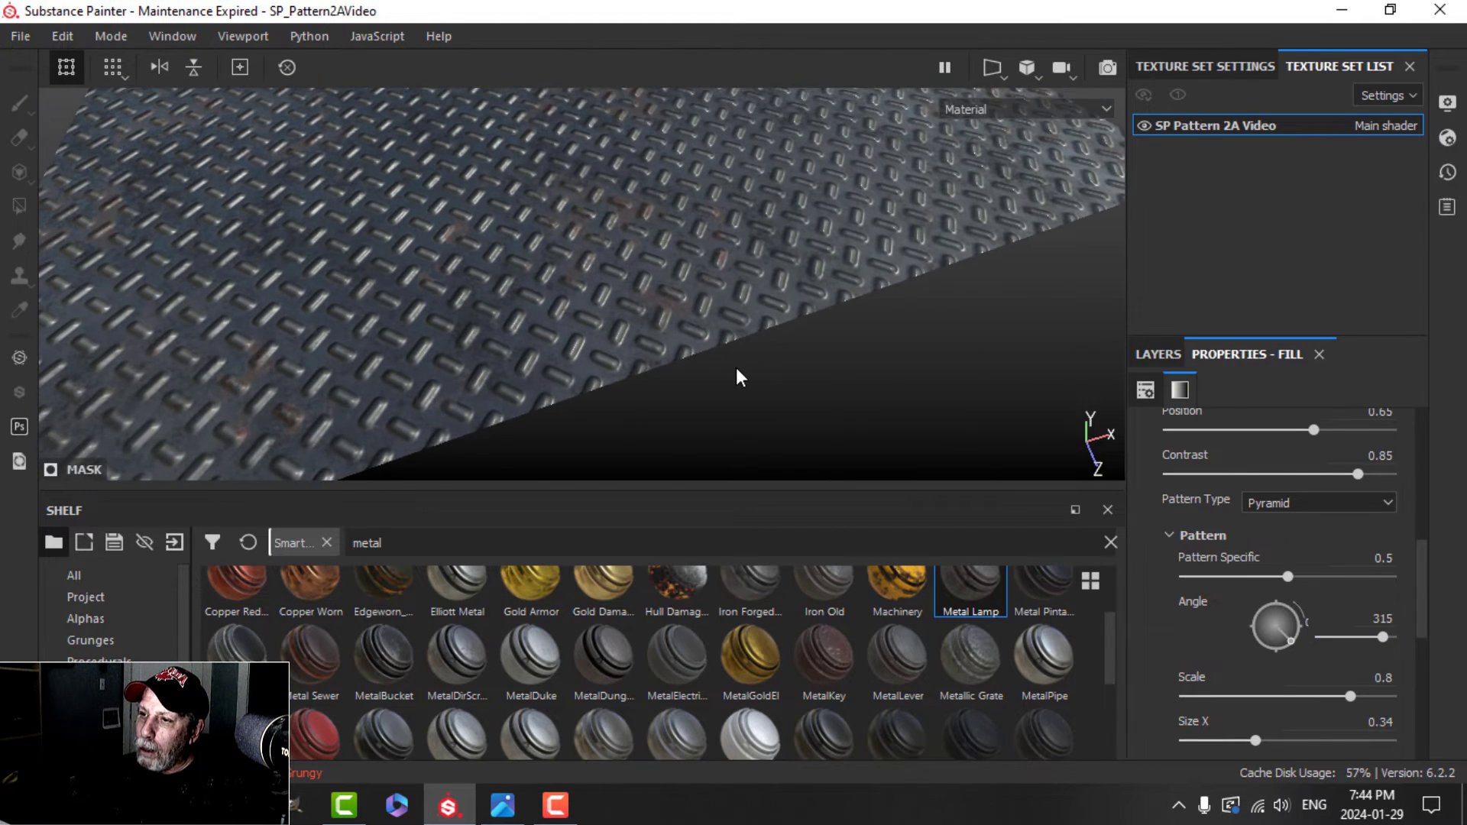
alt+drag(718, 377, 773, 341)
scroll(760, 367, up, 4)
scroll(764, 380, down, 3)
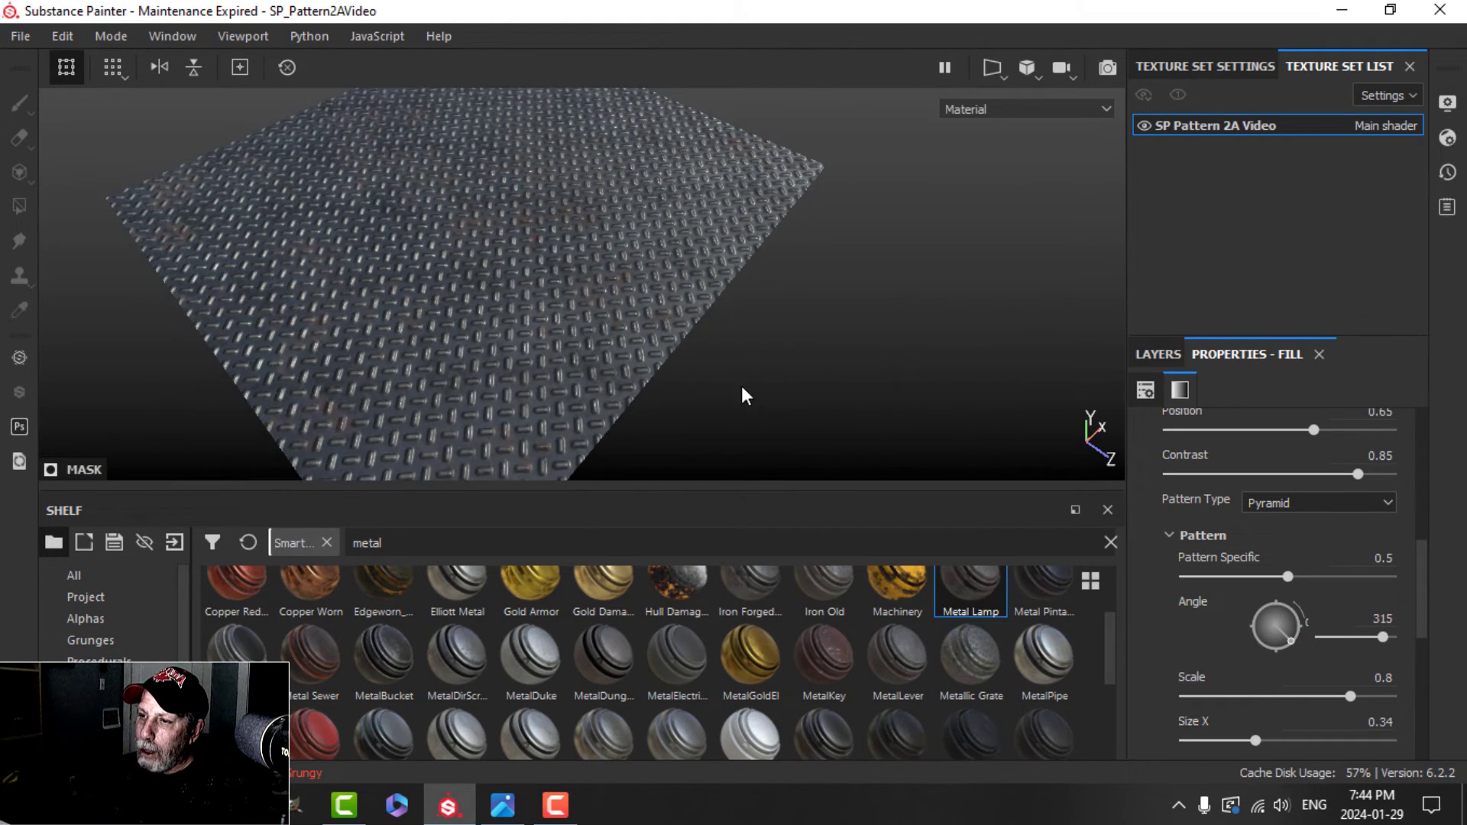
alt+drag(747, 396, 764, 346)
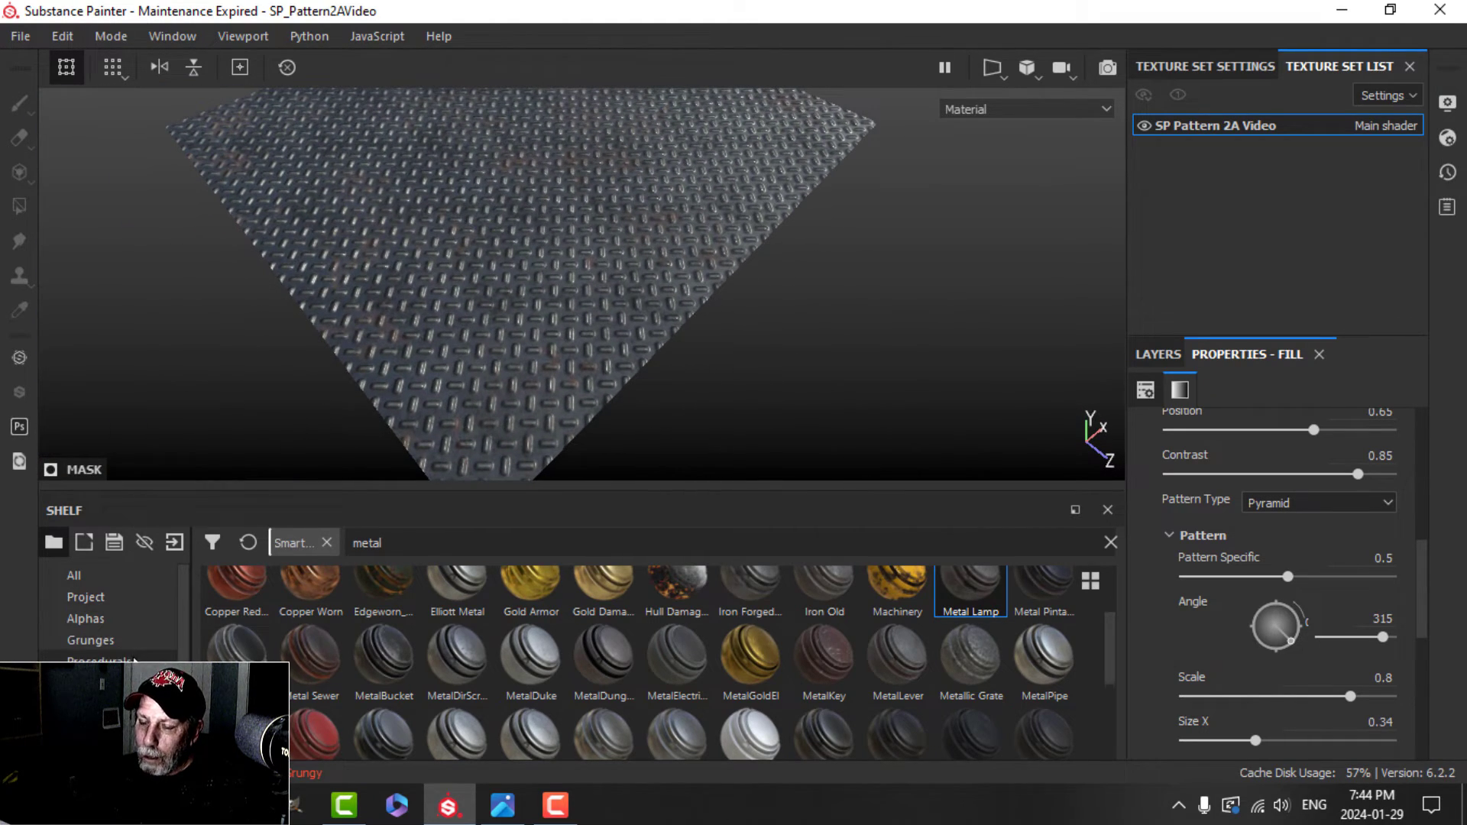
mouse_move(668, 367)
alt+mouse_down()
mouse_move(622, 360)
mouse_move(619, 316)
mouse_move(616, 337)
mouse_move(661, 329)
mouse_move(671, 356)
mouse_move(789, 311)
mouse_move(700, 344)
mouse_move(692, 379)
alt+mouse_up()
scroll(693, 382, up, 1)
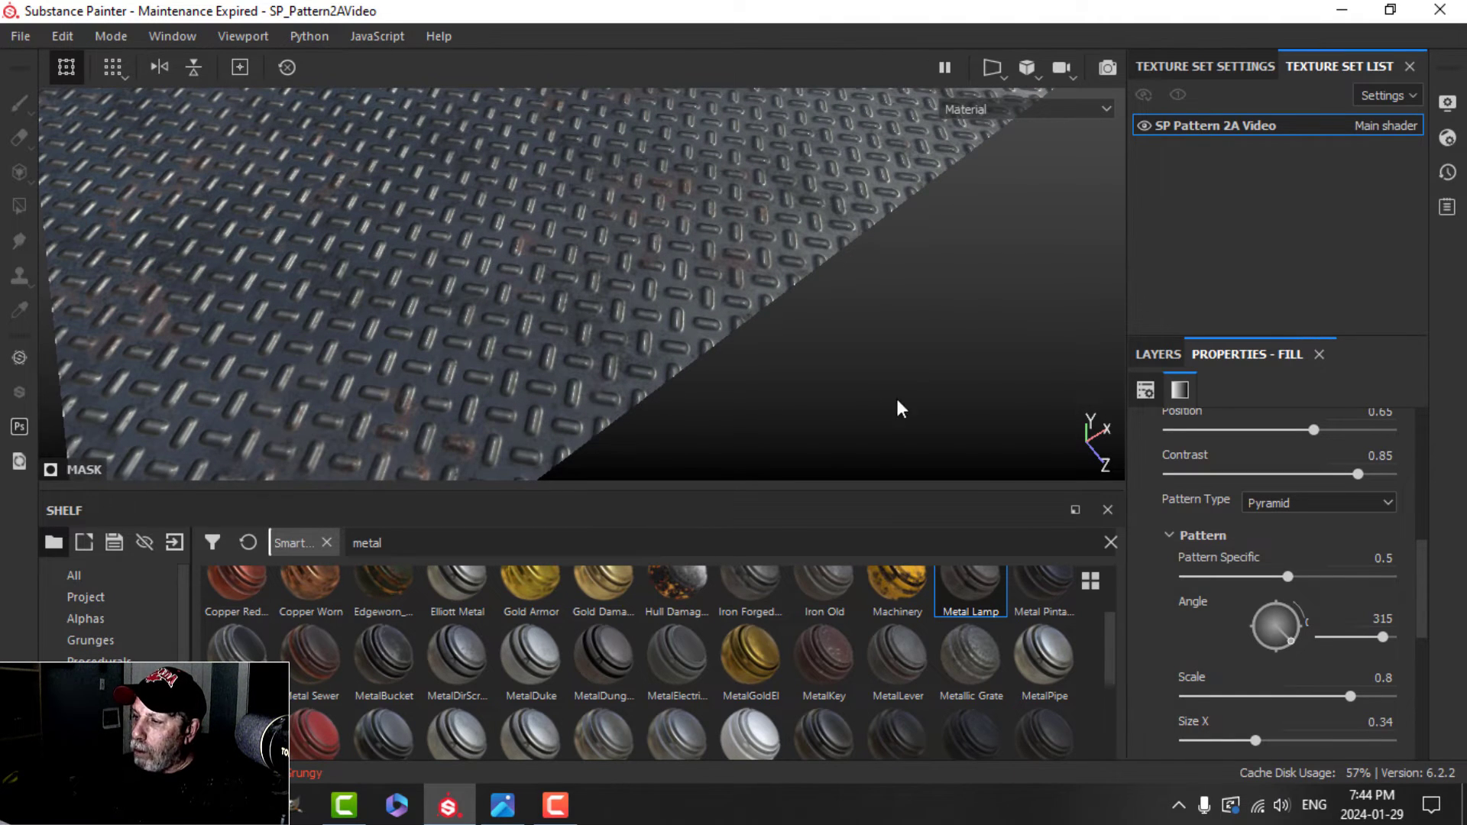
alt+drag(737, 413, 768, 365)
scroll(760, 363, down, 2)
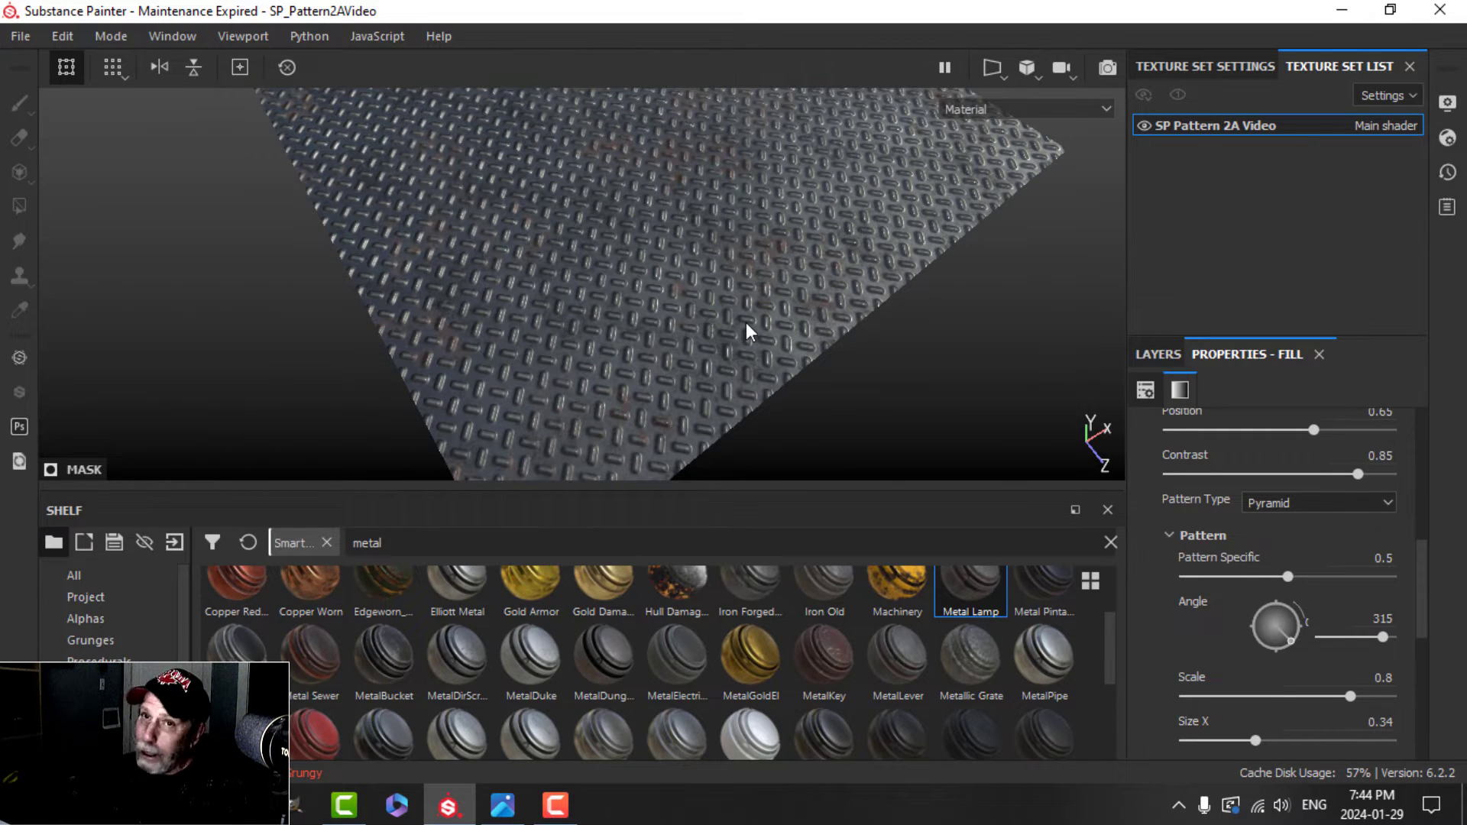
scroll(743, 322, up, 4)
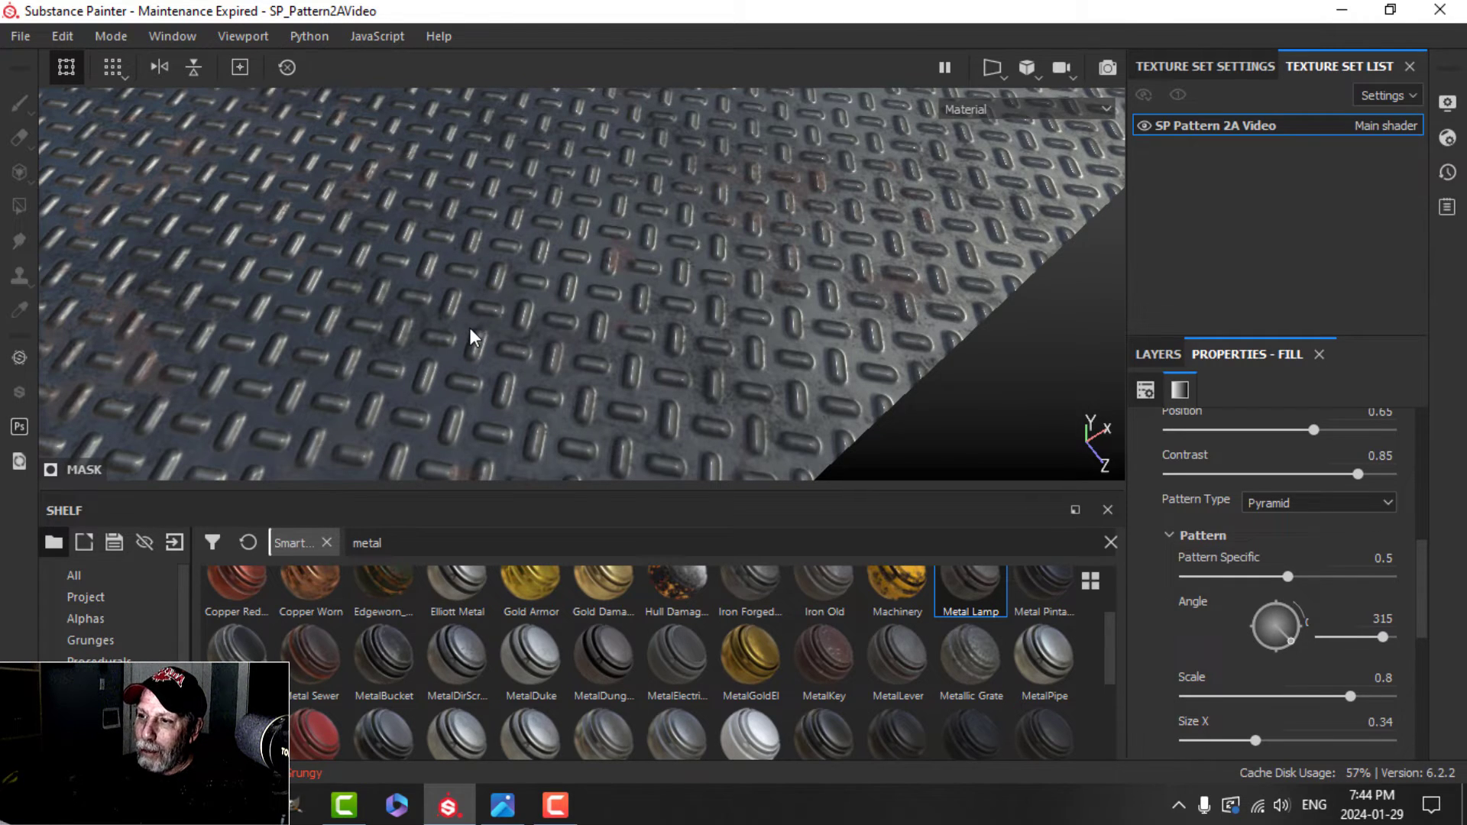
scroll(657, 342, down, 6)
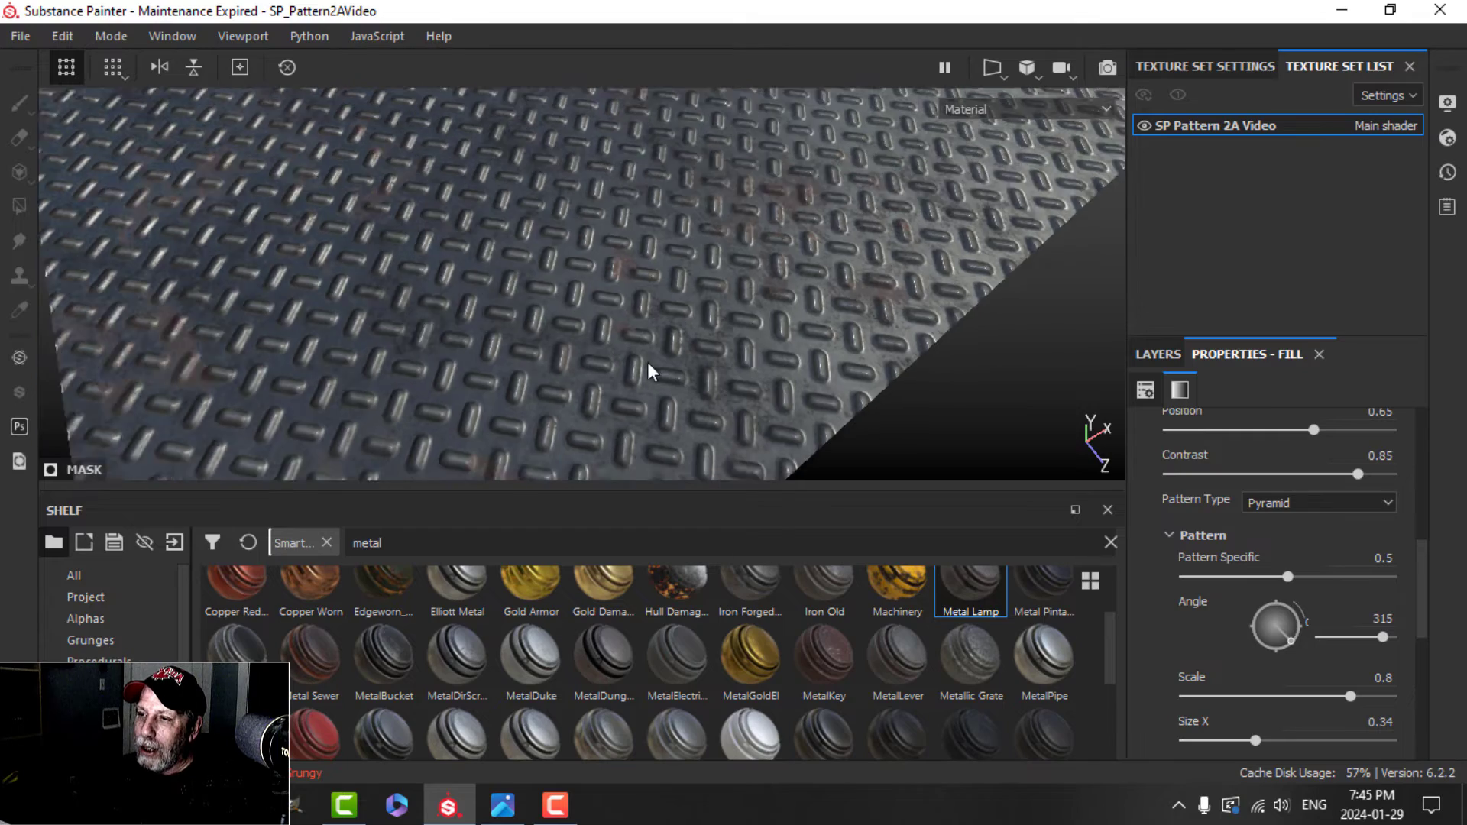
middle_drag(670, 360, 642, 374)
alt+drag(642, 374, 688, 311)
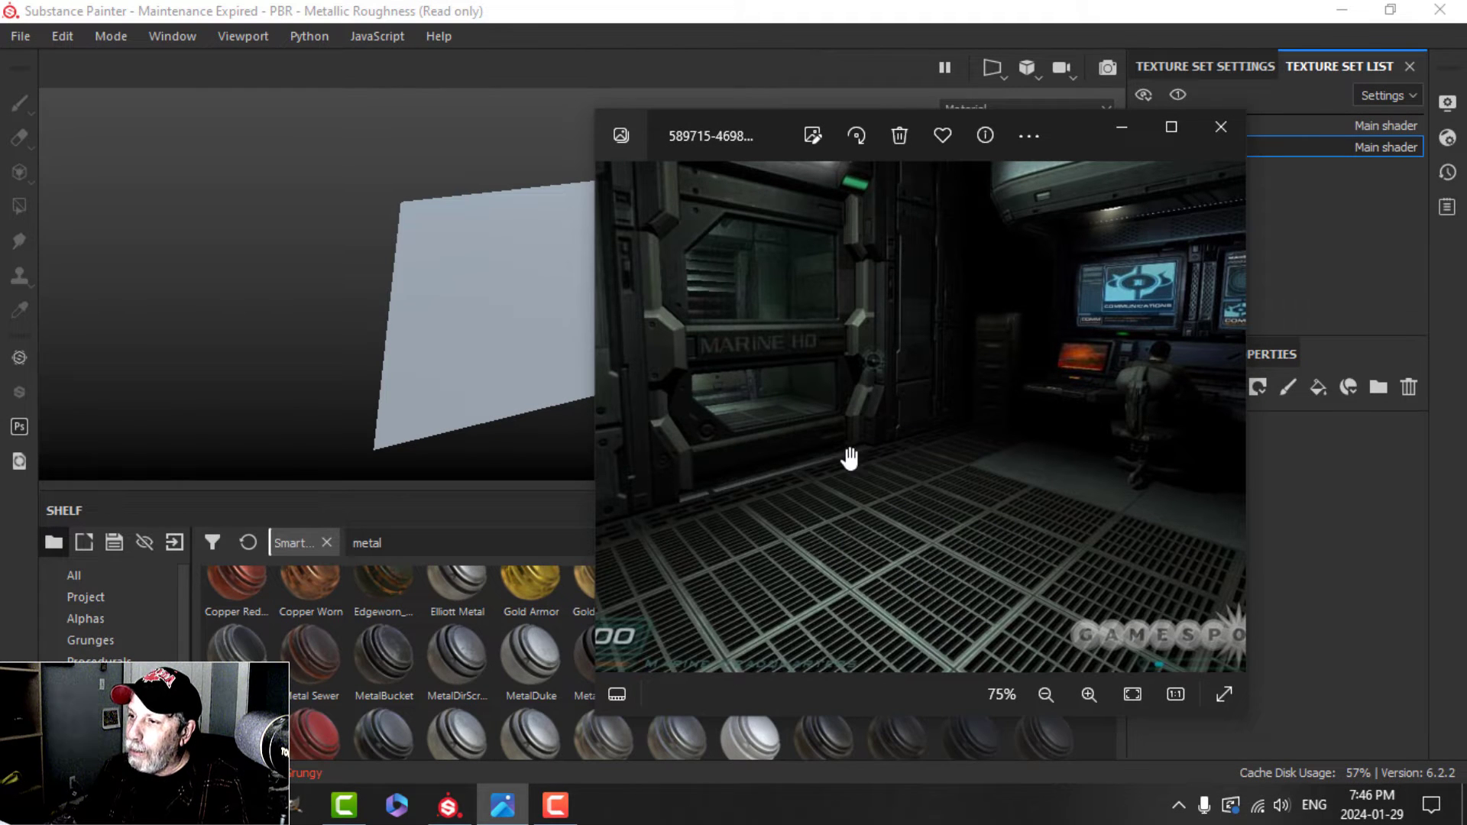
Step: Examine the metal floor grating in the reference image up close, focusing on the slots and panel frames
scroll(981, 632, up, 4)
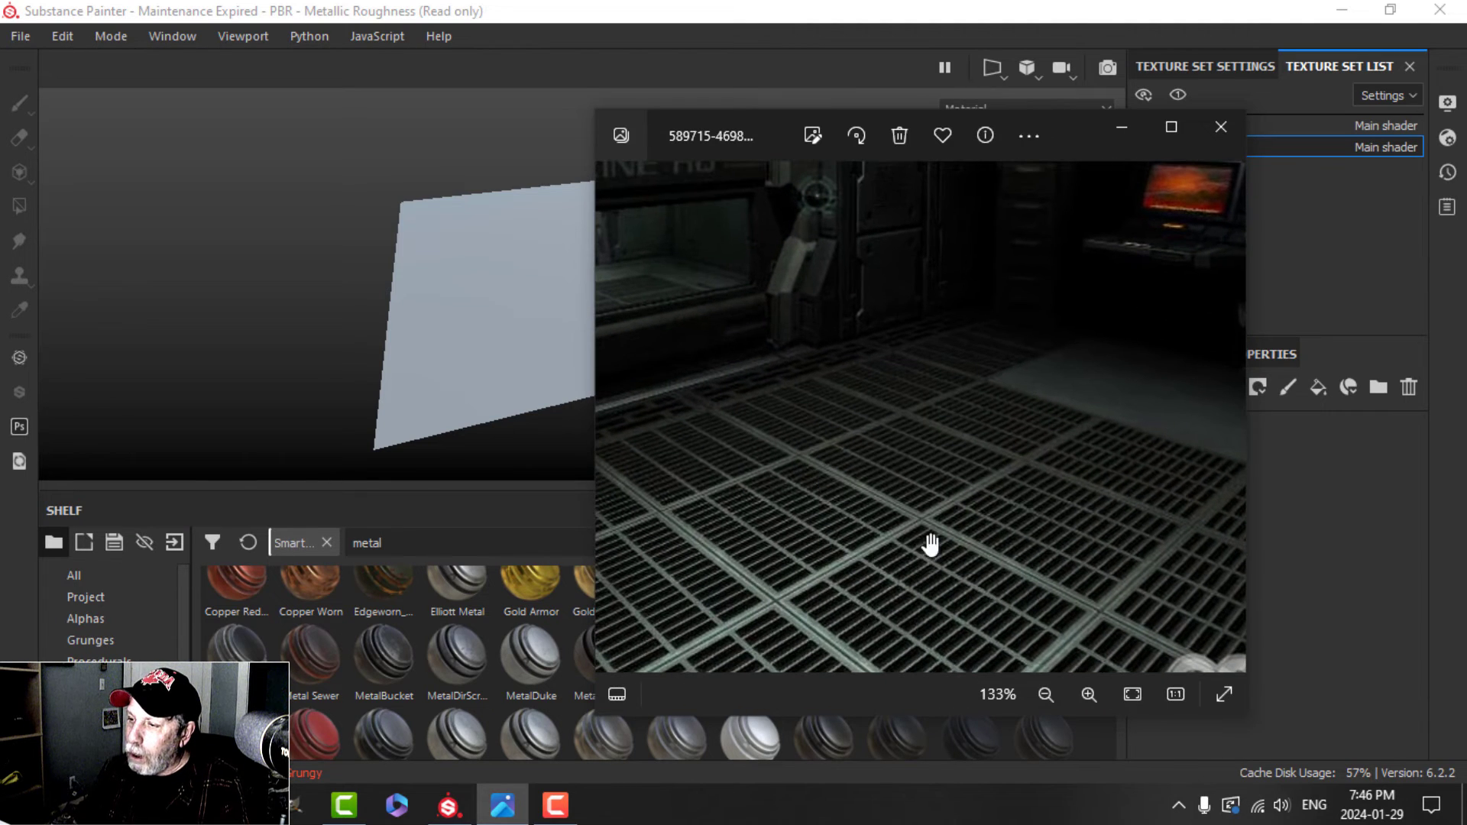
drag(947, 566, 955, 444)
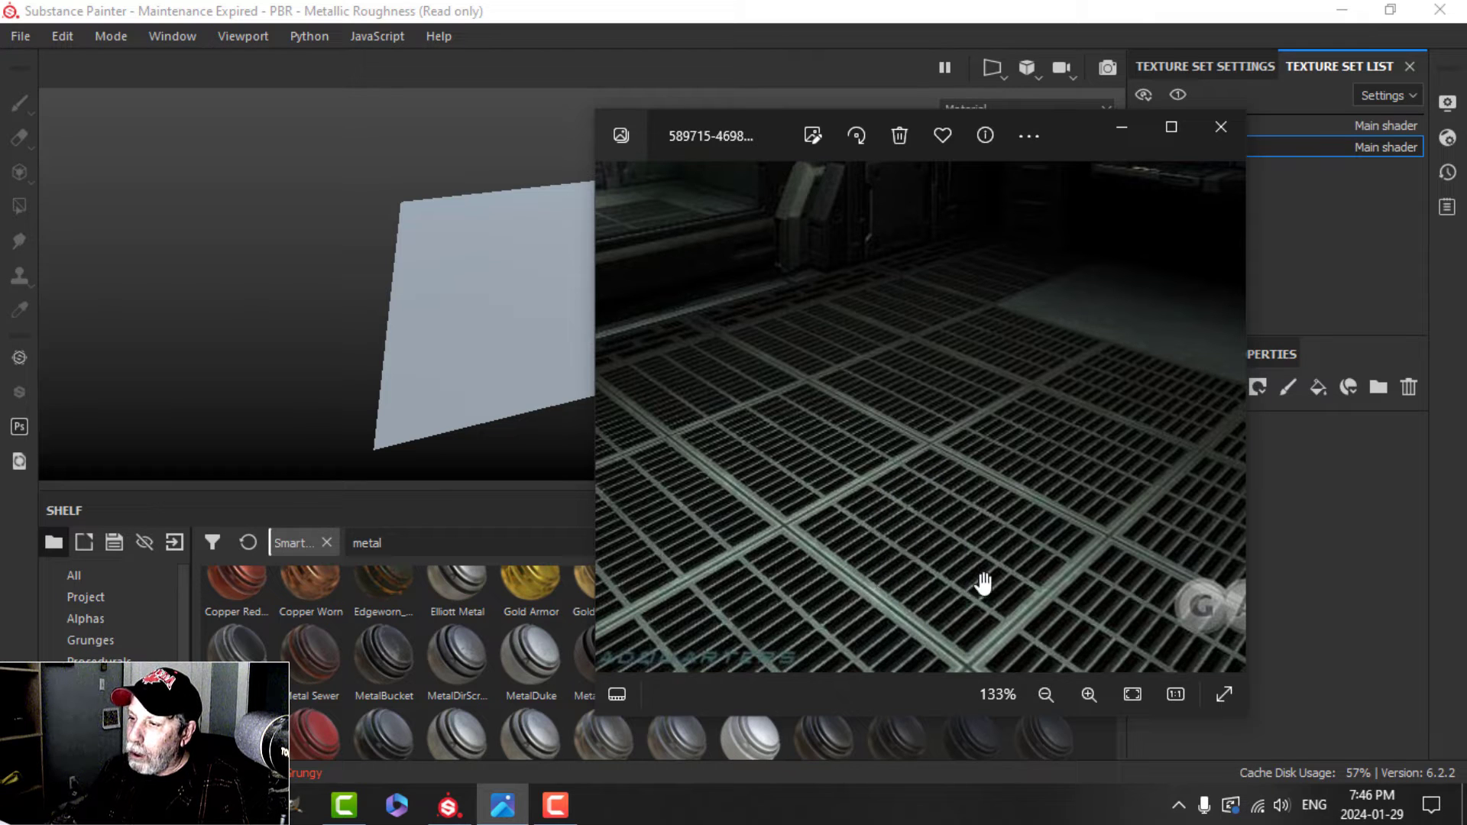
Step: Return from the reference image to Substance Painter and toggle MetalGrateIn's visibility to inspect the outer frame of the plane
scroll(970, 584, up, 1)
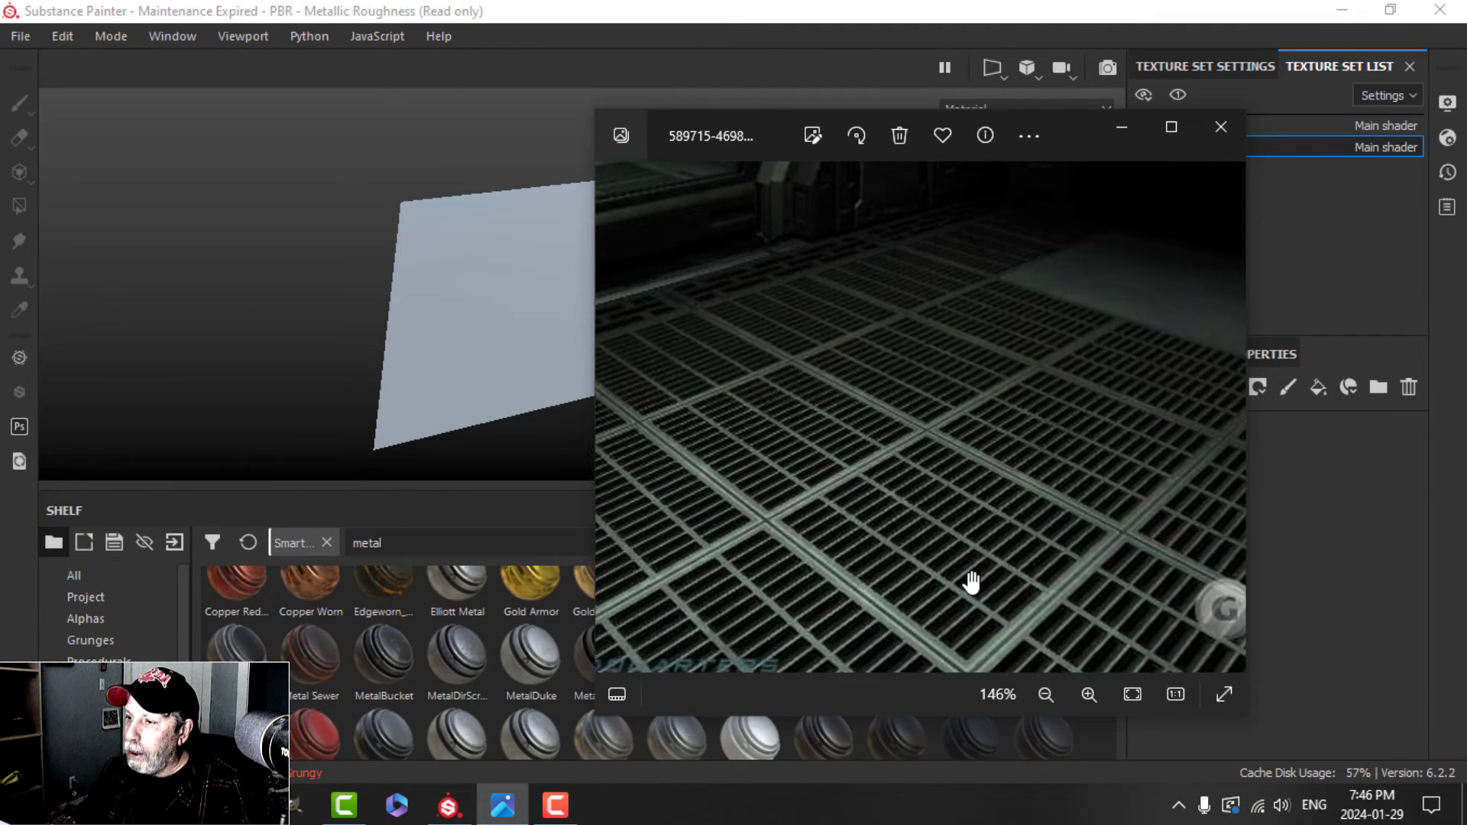
click(1123, 125)
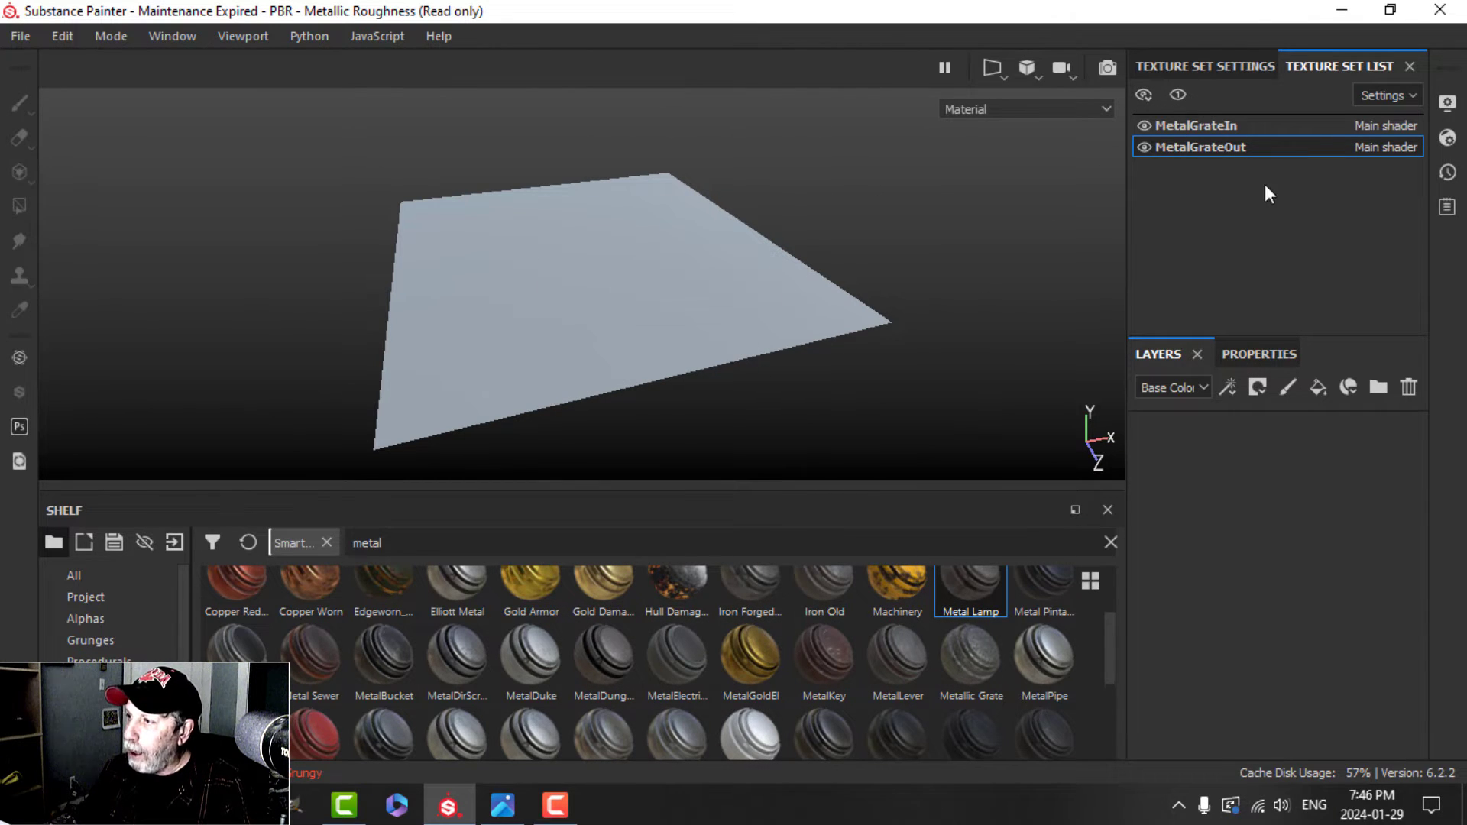
click(1148, 125)
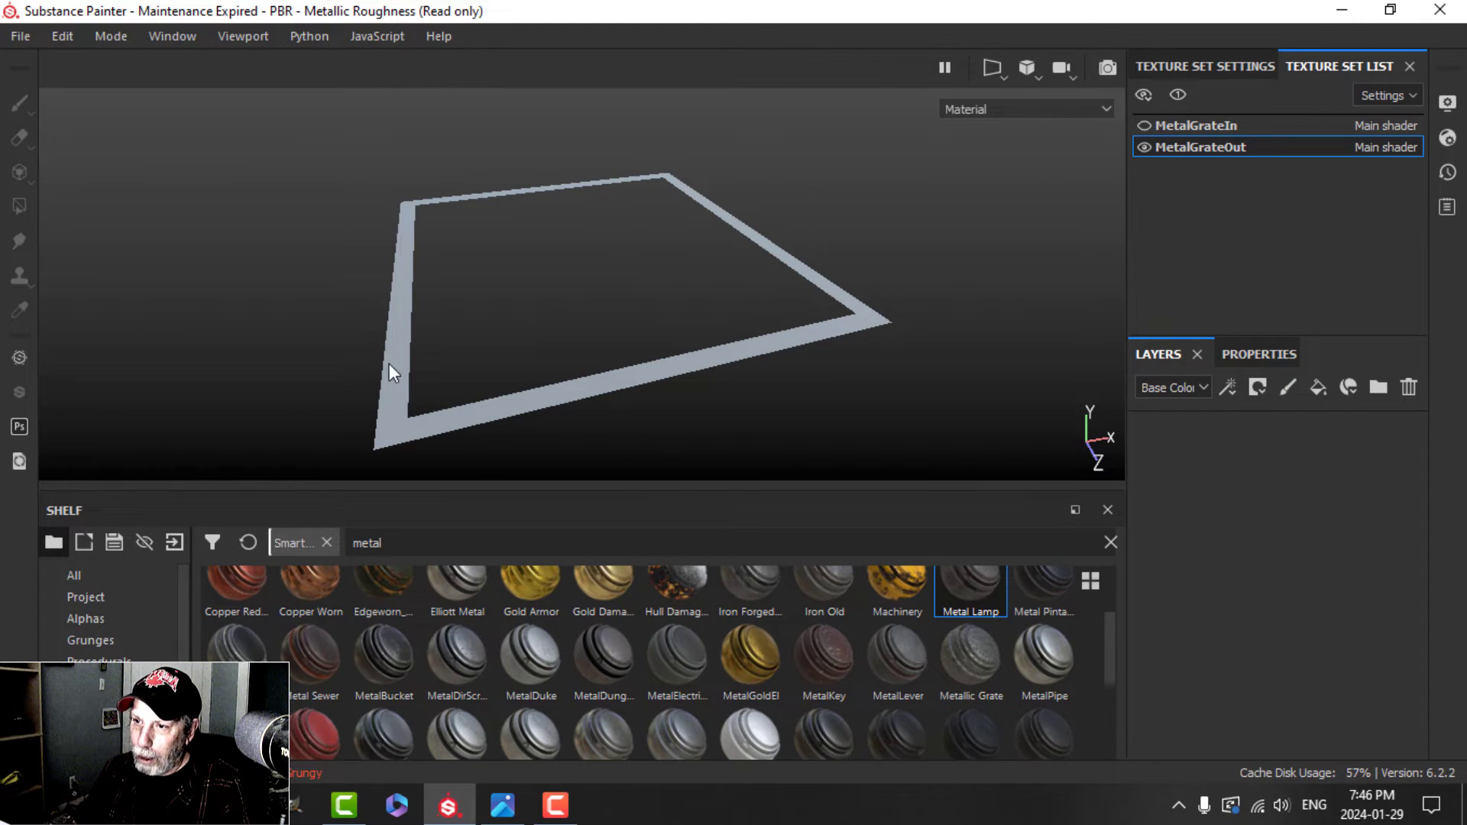
click(1144, 124)
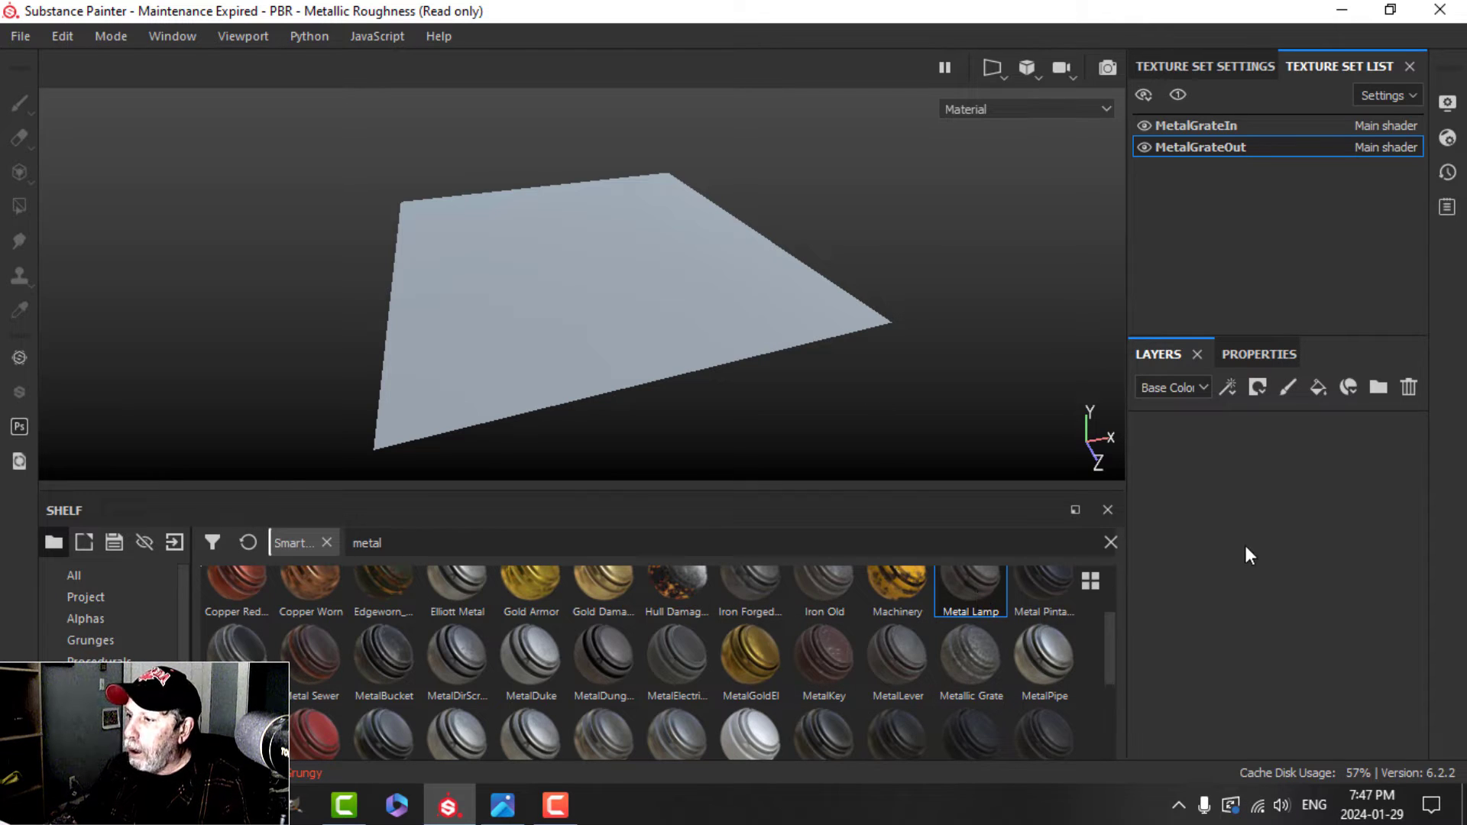
Step: Apply the Metal Lamp smart material to both the MetalGrateOut and MetalGrateIn texture sets
scroll(993, 590, up, 1)
drag(969, 588, 1181, 499)
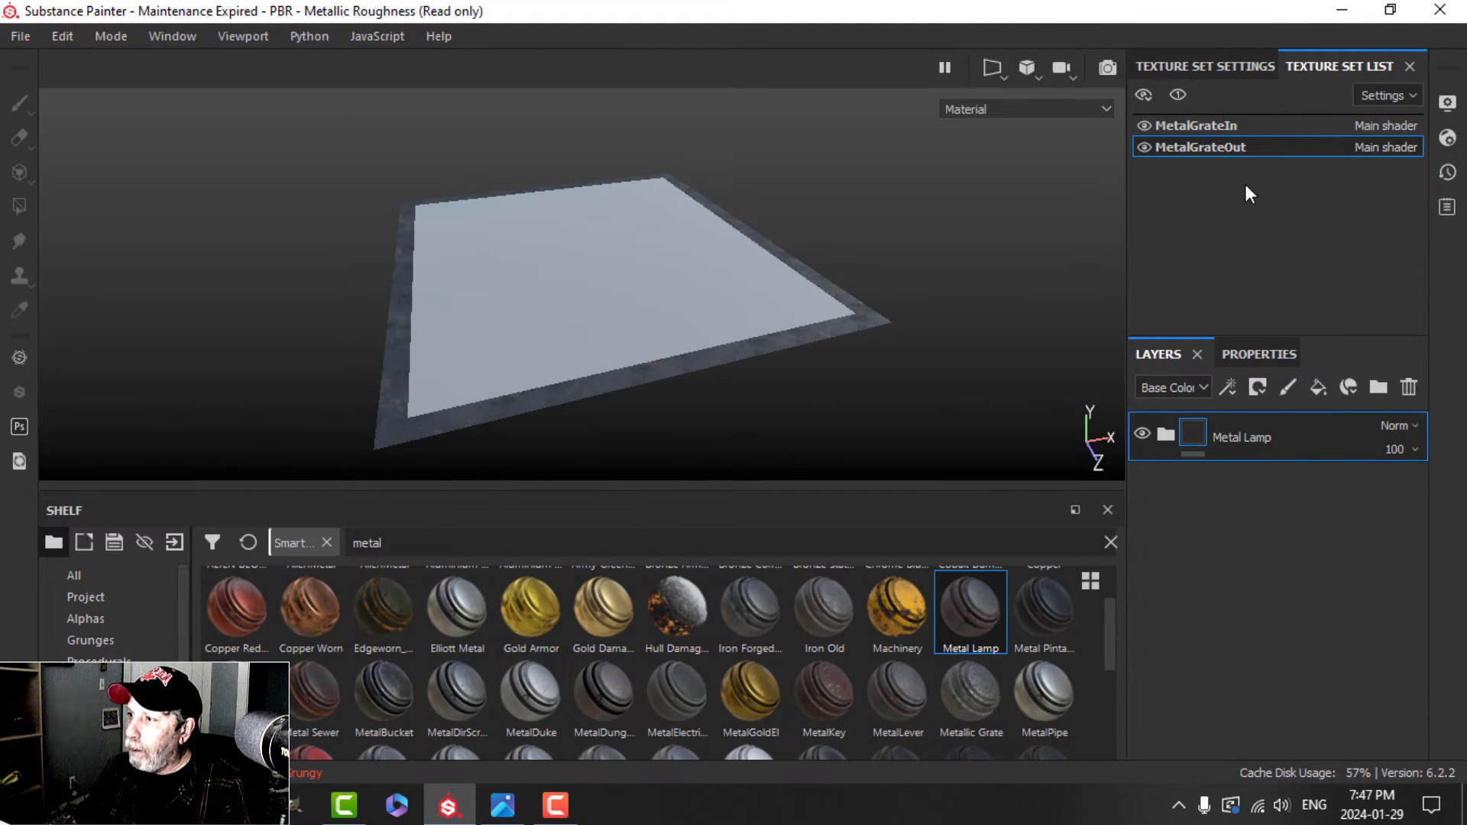
click(1226, 125)
drag(966, 632, 1243, 504)
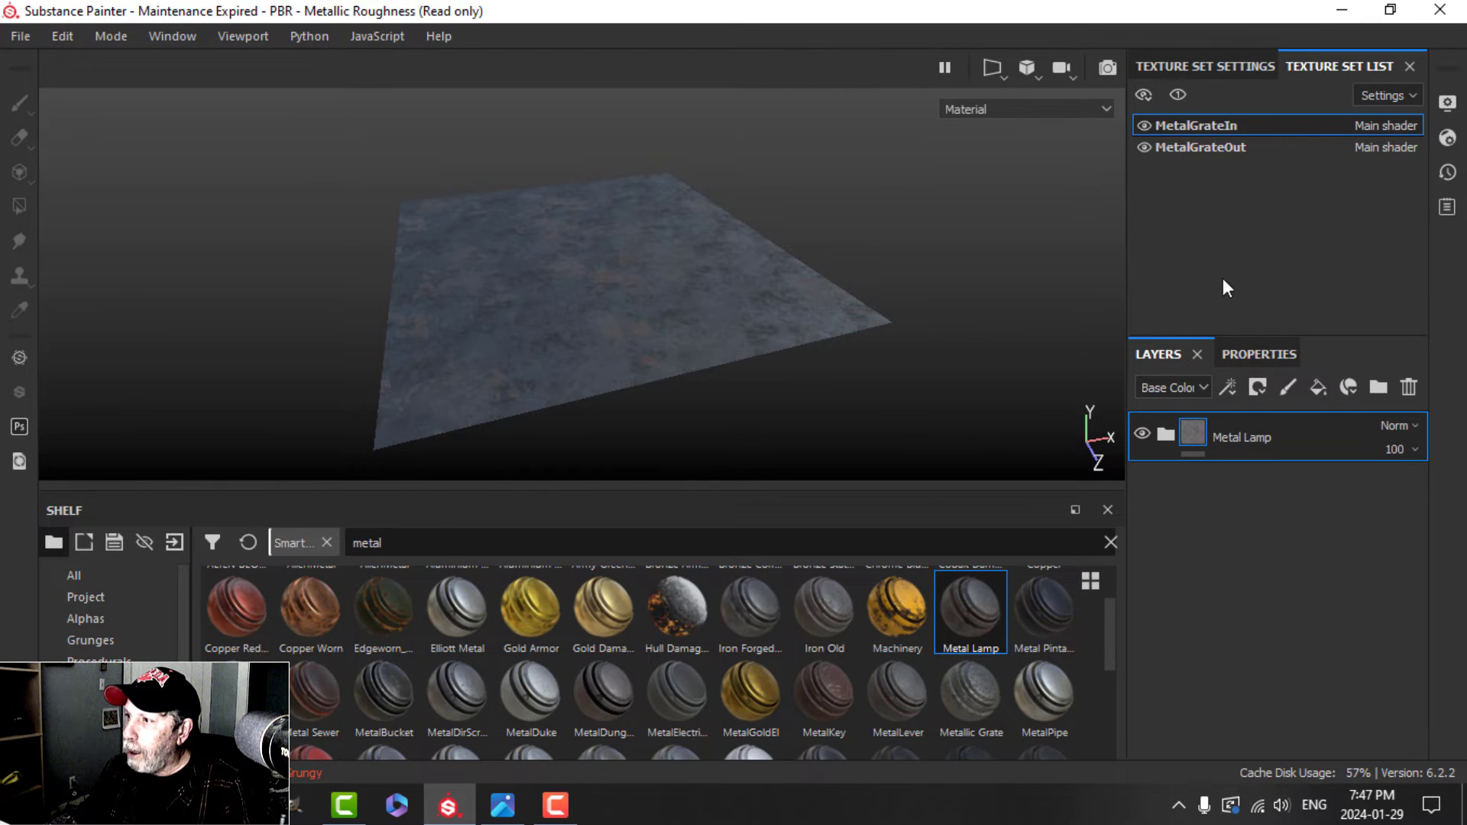
Step: Collapse the Metal Lamp folder in MetalGrateOut and make MetalGrateIn the active texture set
click(1227, 148)
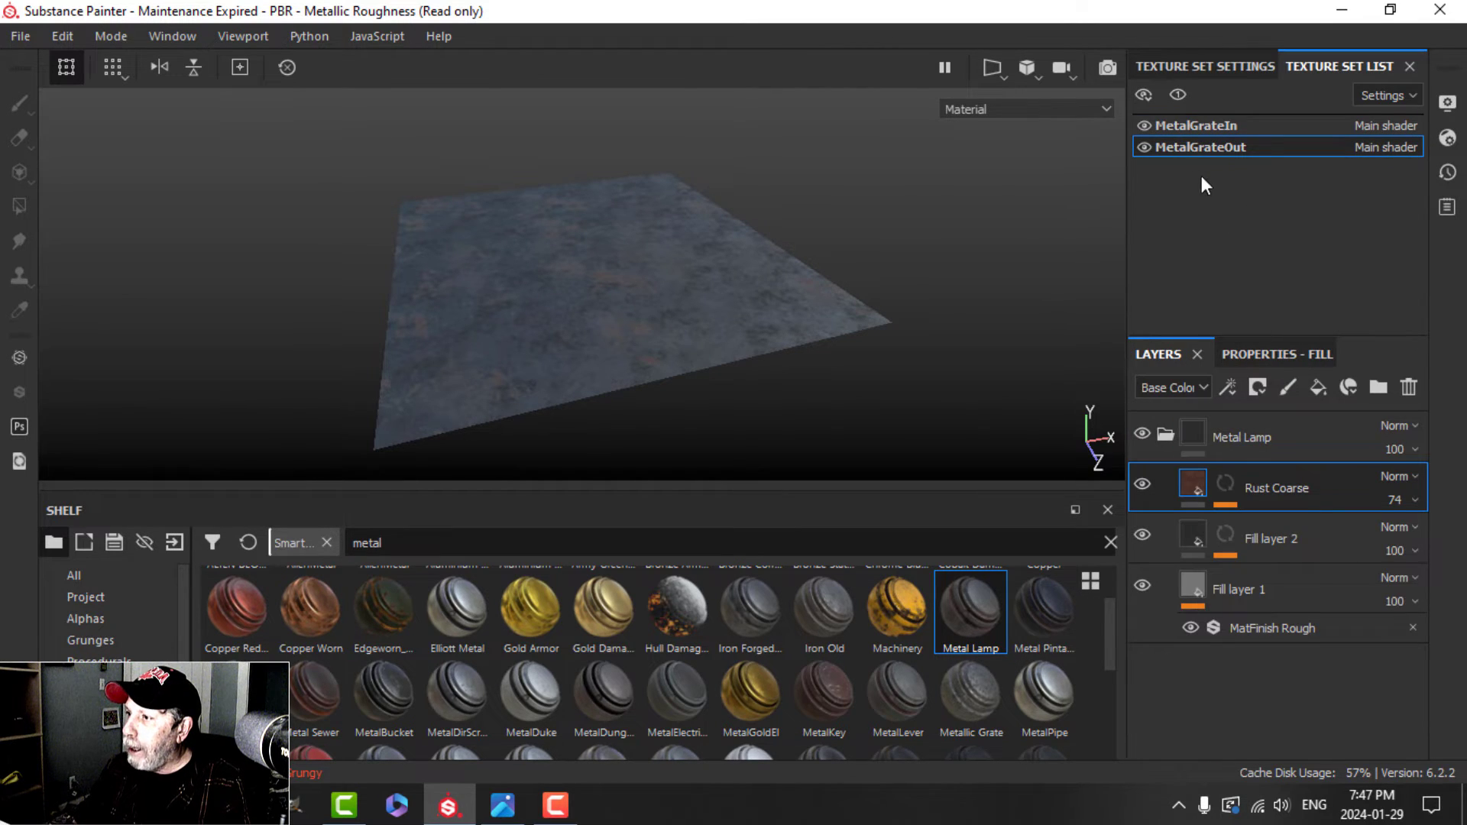
click(1163, 434)
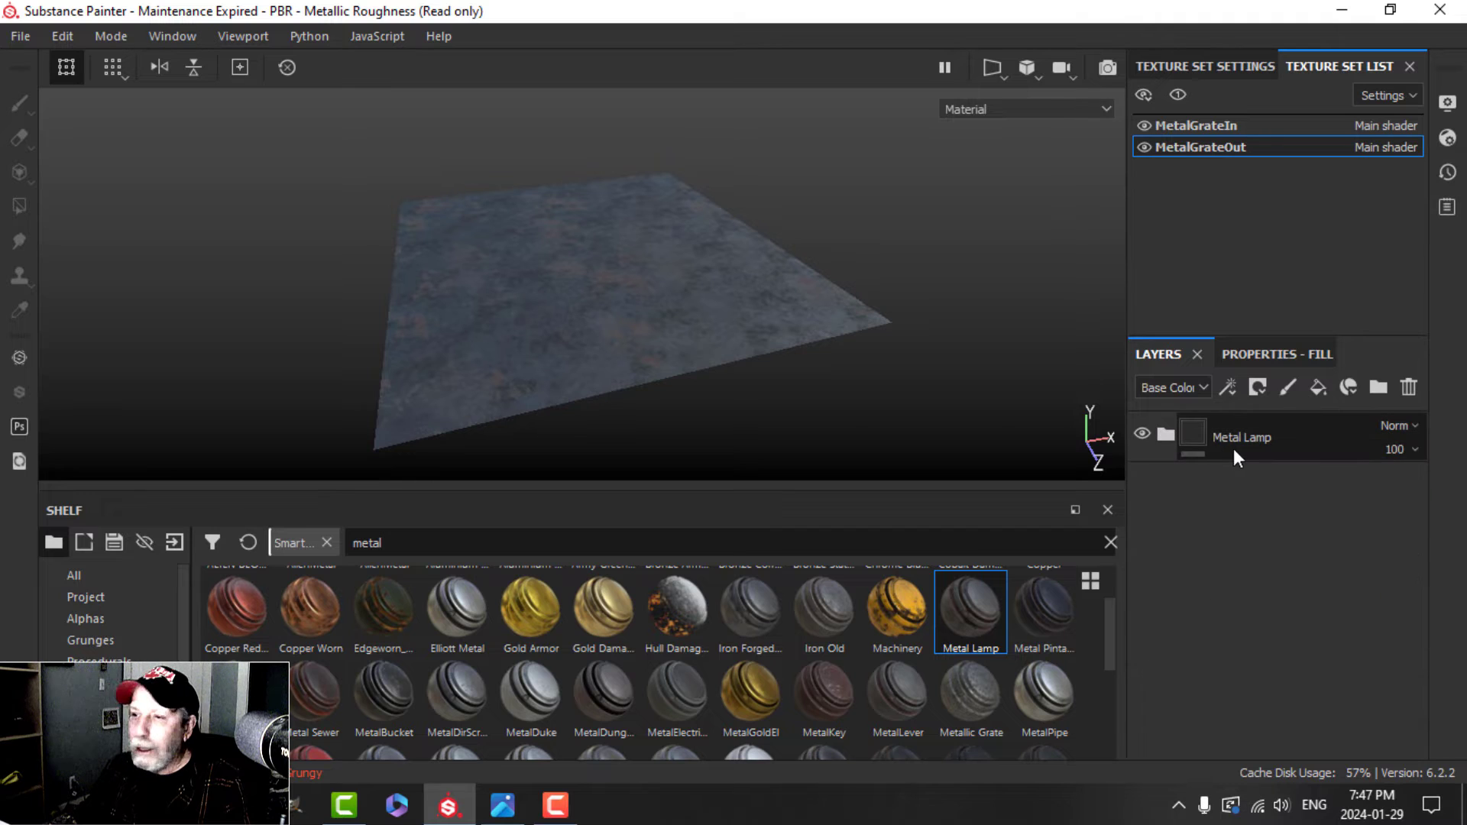
click(1217, 124)
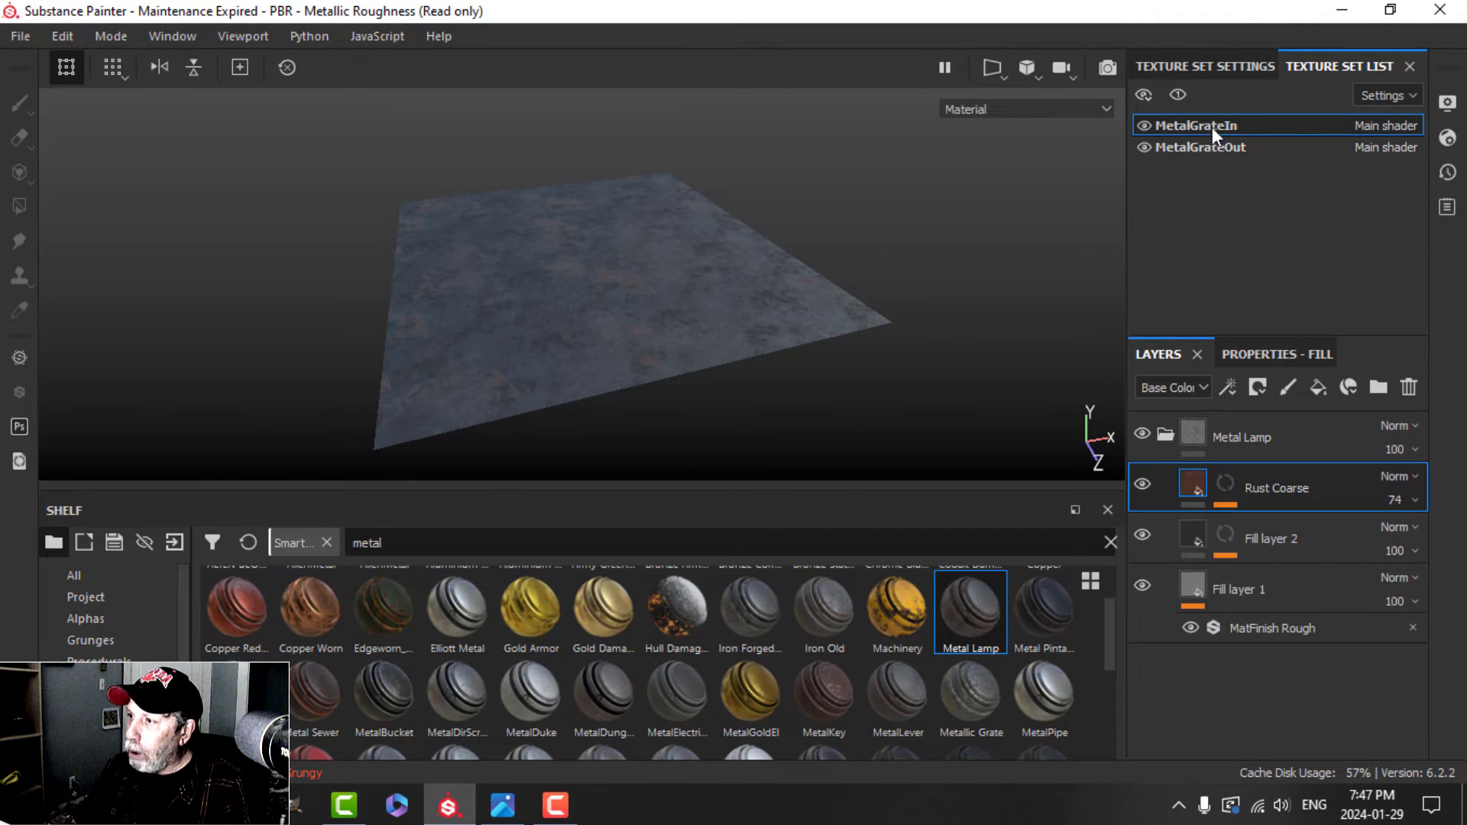
Step: Toggle MetalGrateIn's visibility to check the inner area, and compare it with the floor grating in the reference image
click(1145, 127)
click(1145, 126)
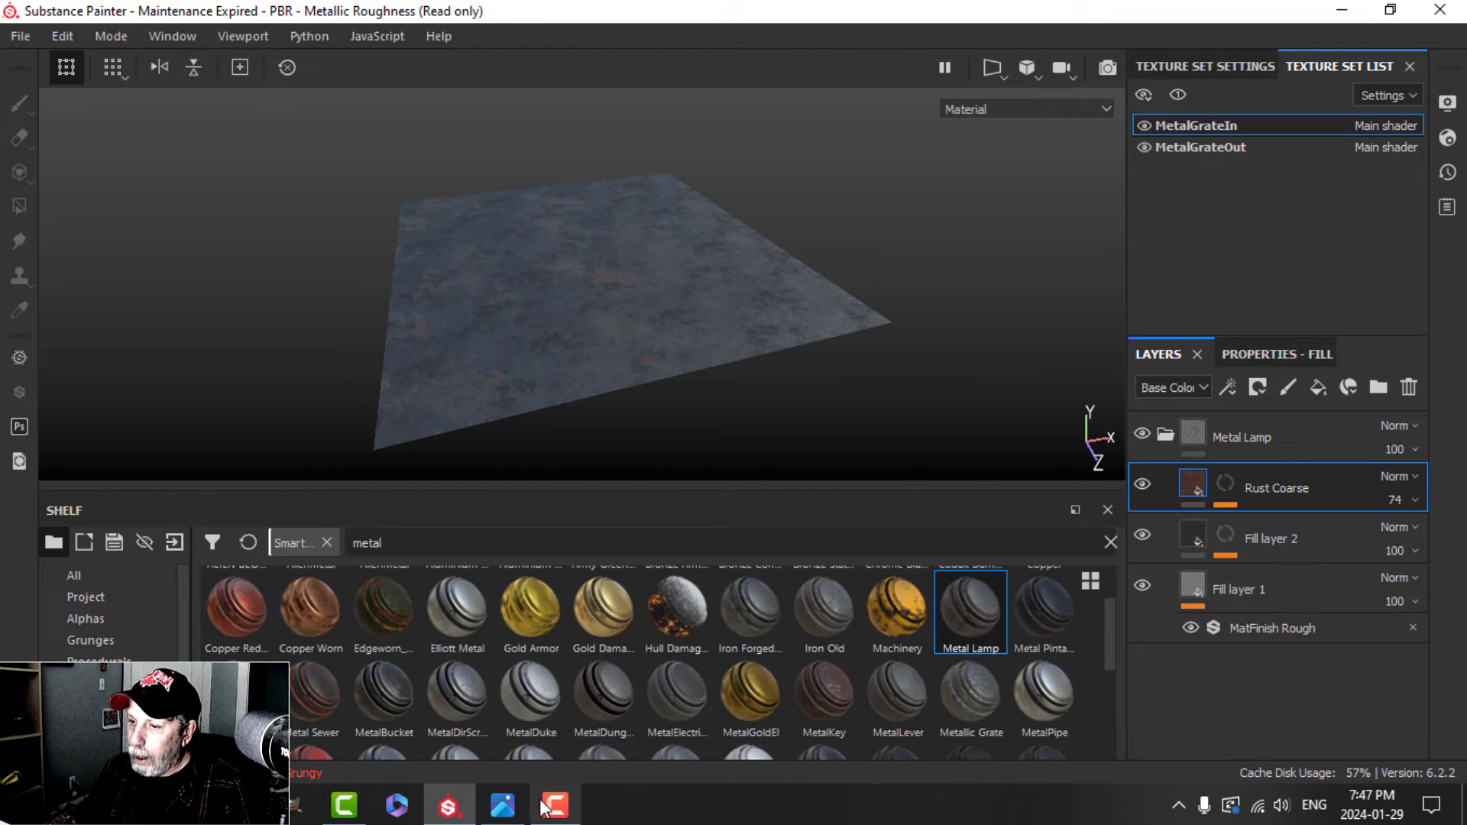
click(503, 805)
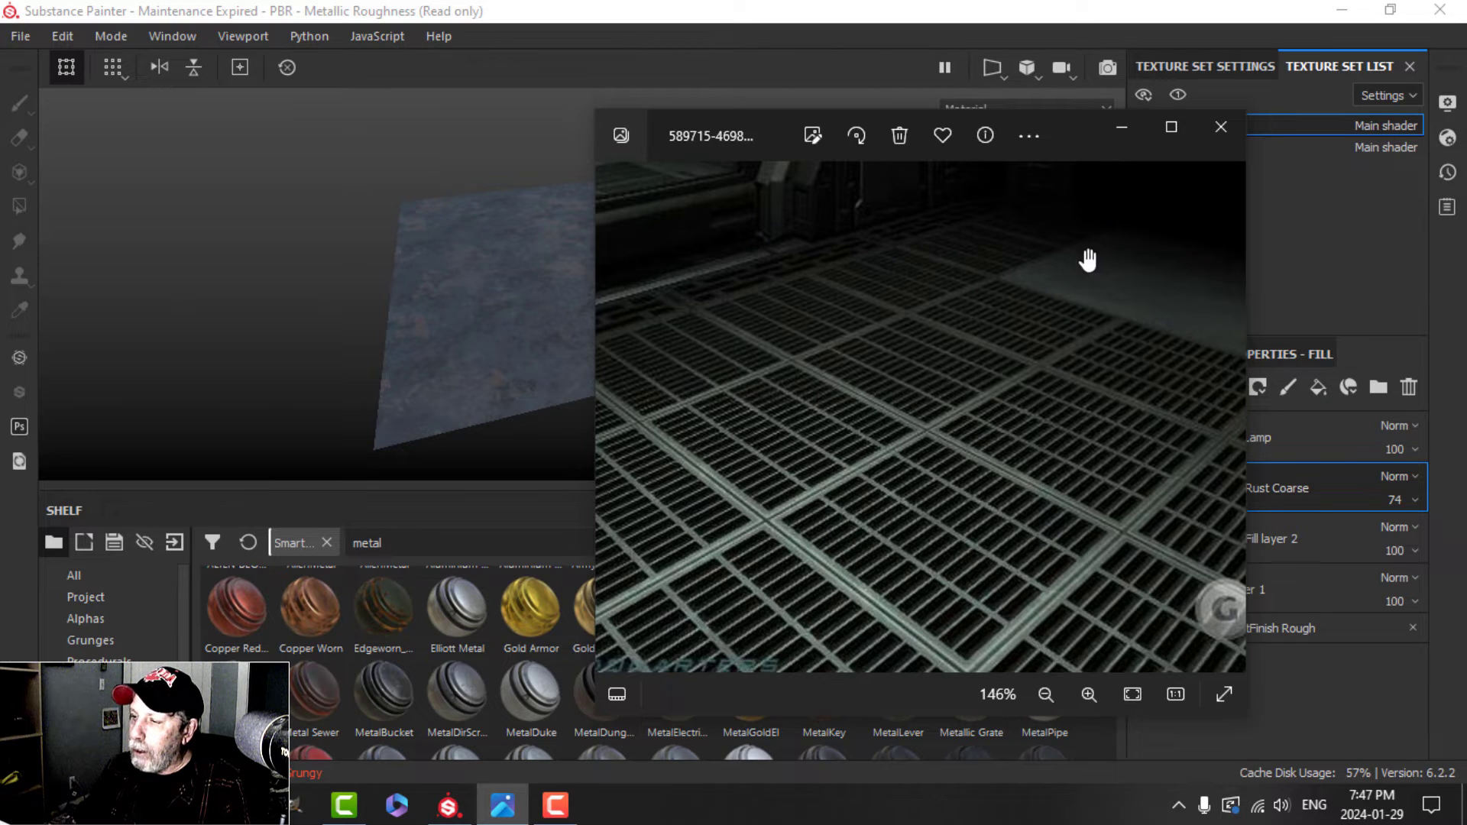
click(1124, 126)
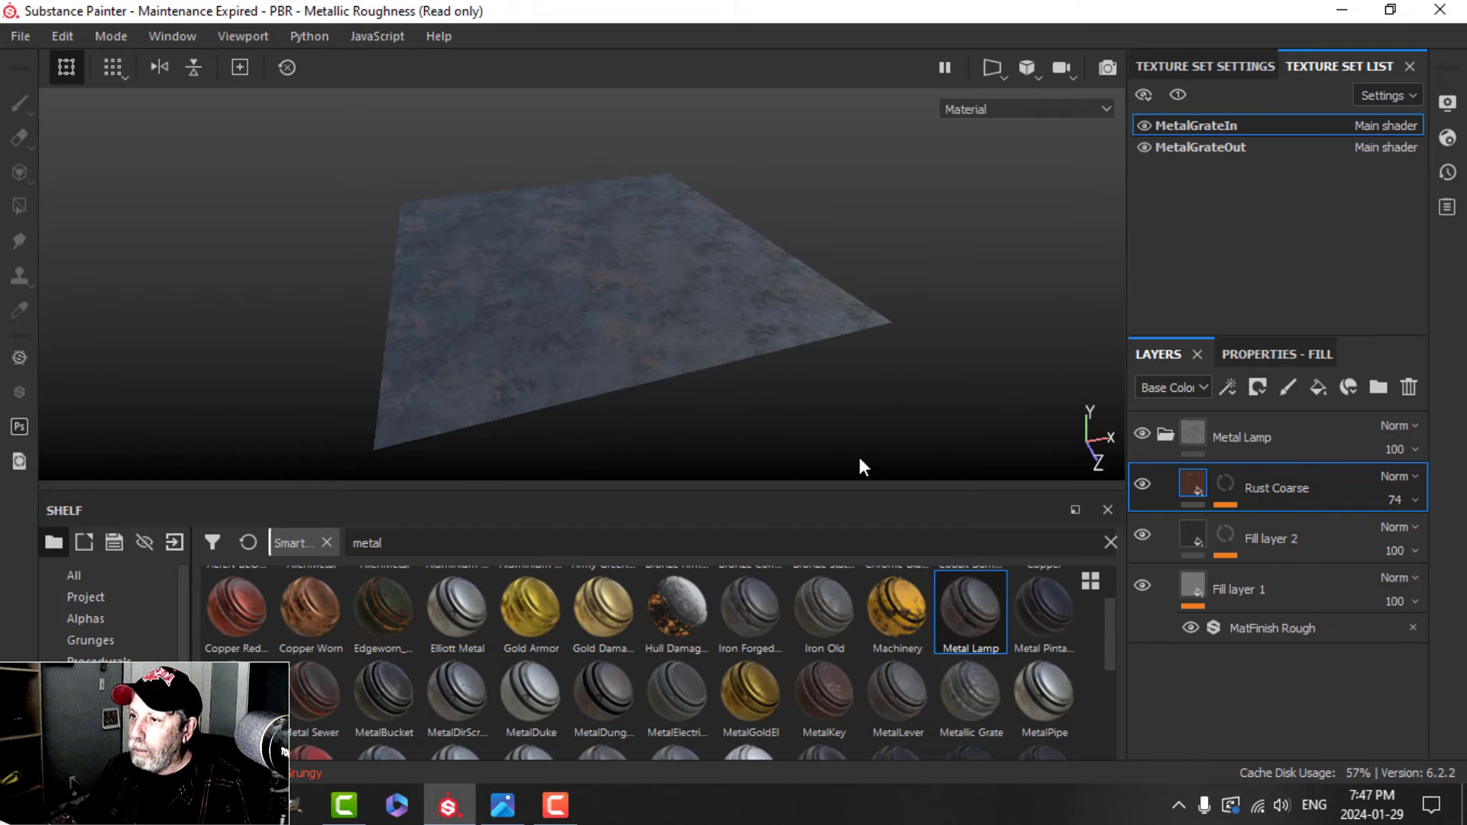
Step: Add a fill layer above the collapsed Metal Lamp folder in MetalGrateIn and set its base color to black
click(1168, 435)
click(1247, 437)
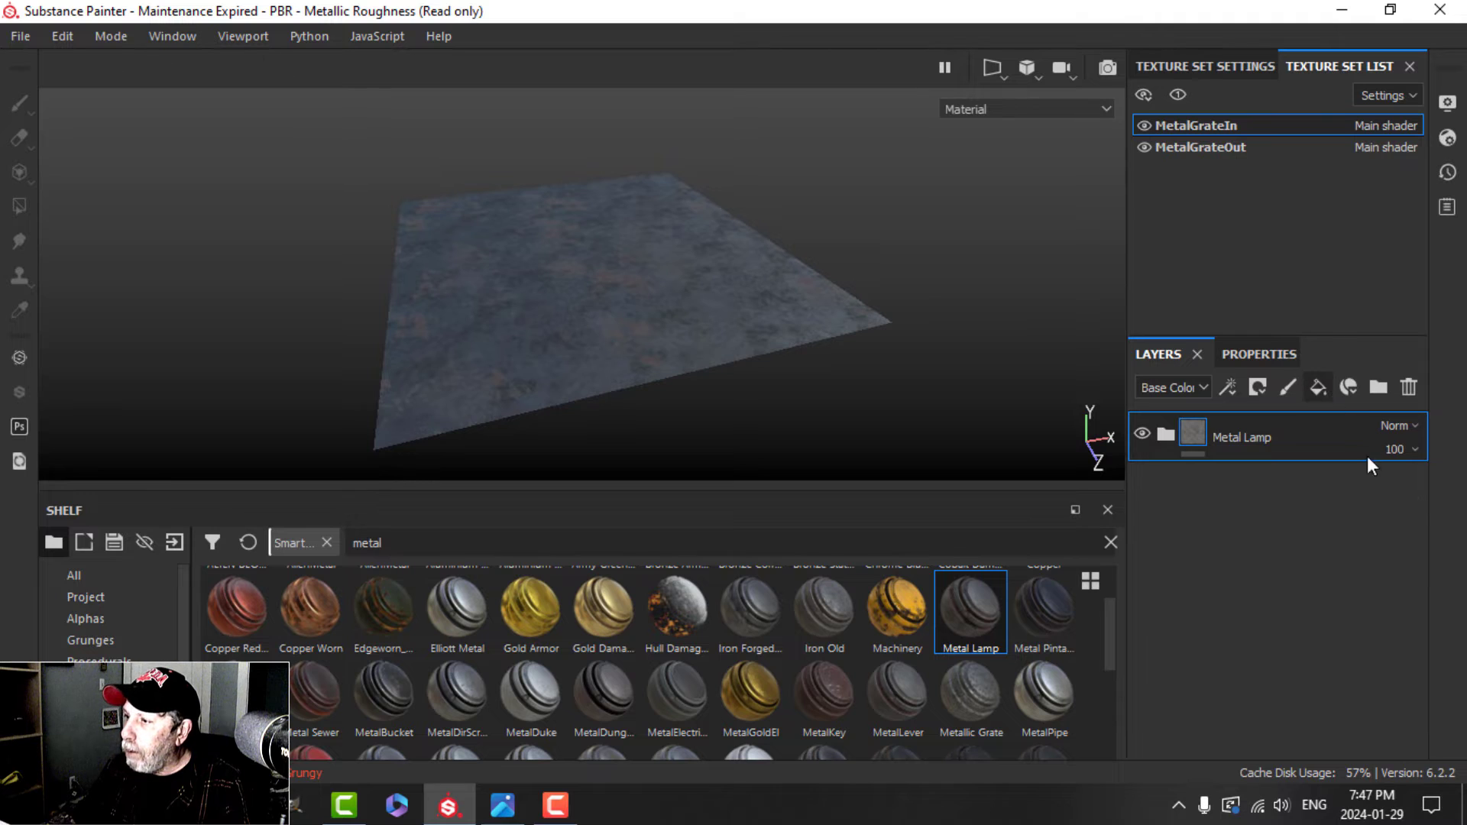
click(1316, 388)
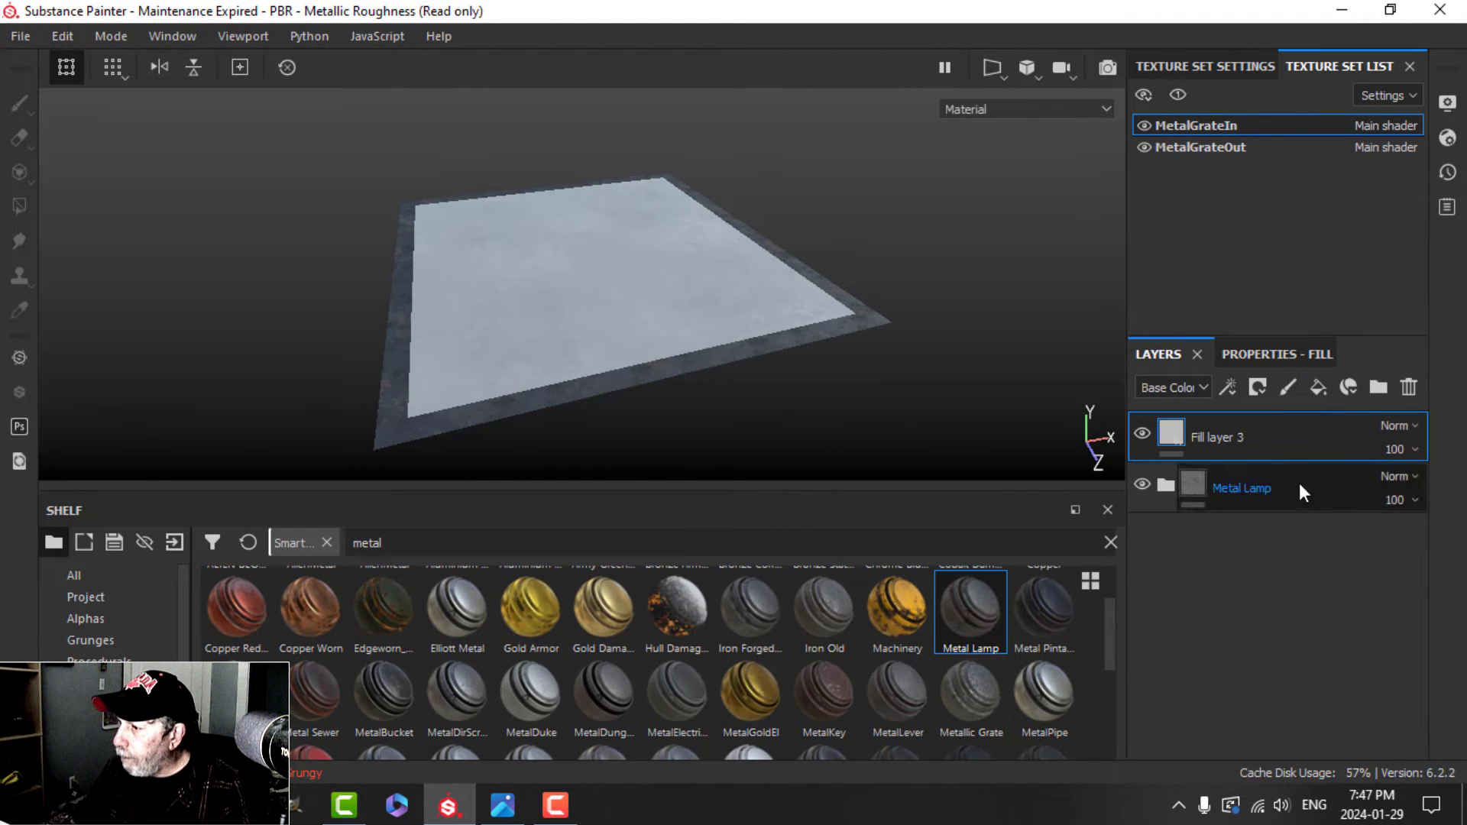
click(1273, 358)
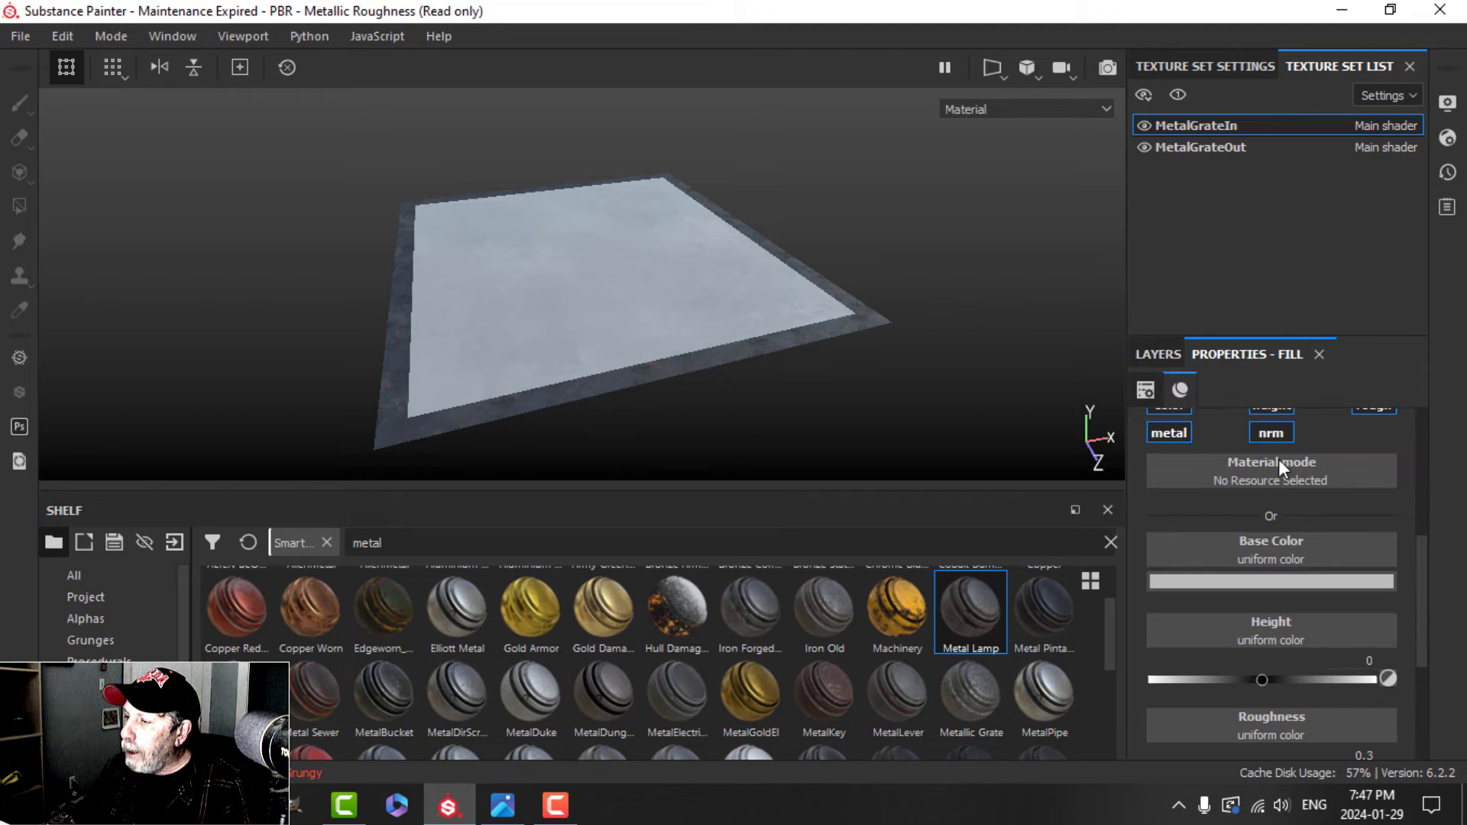
click(1269, 585)
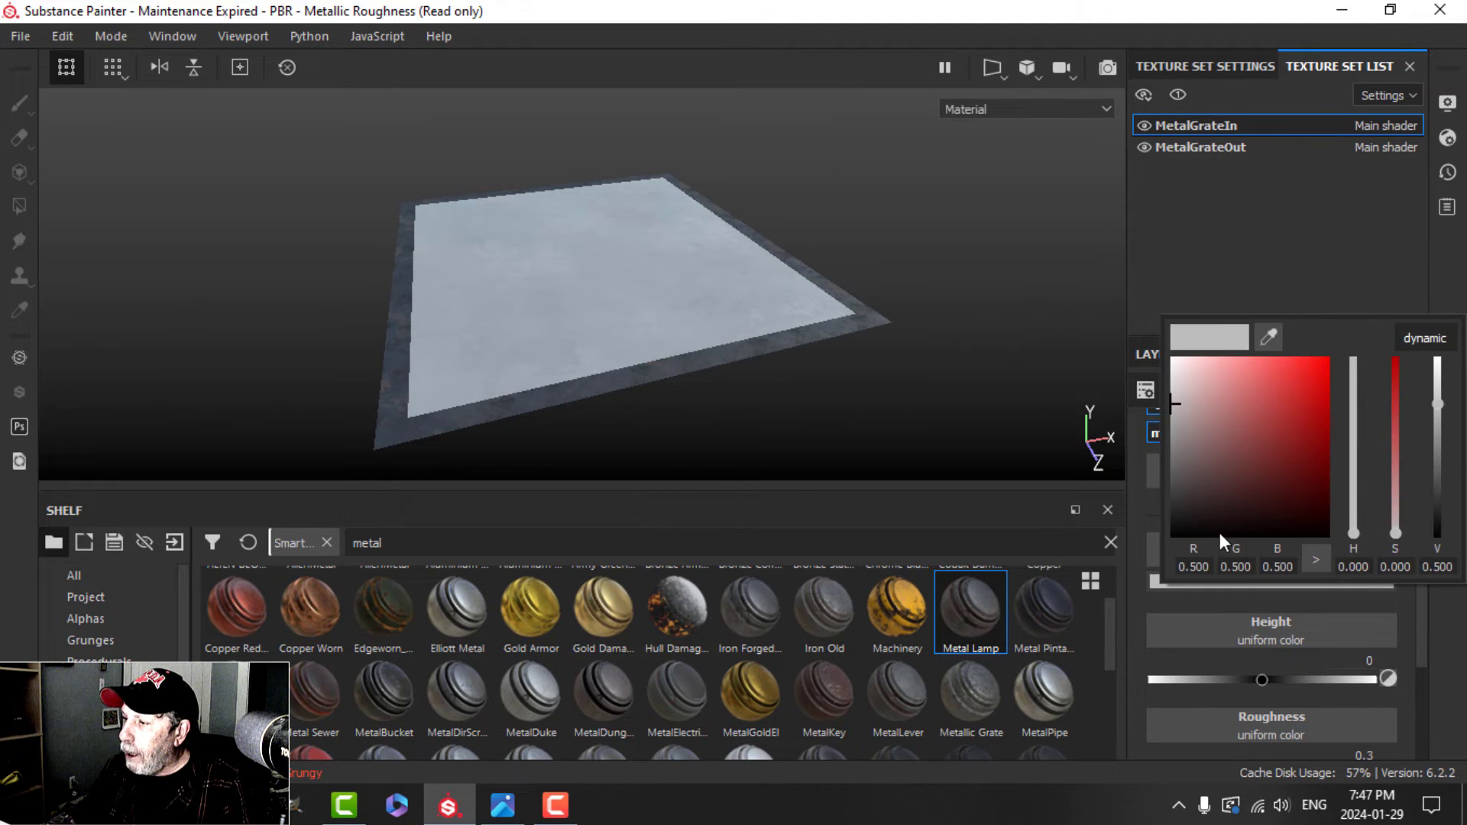
drag(1209, 528, 1163, 534)
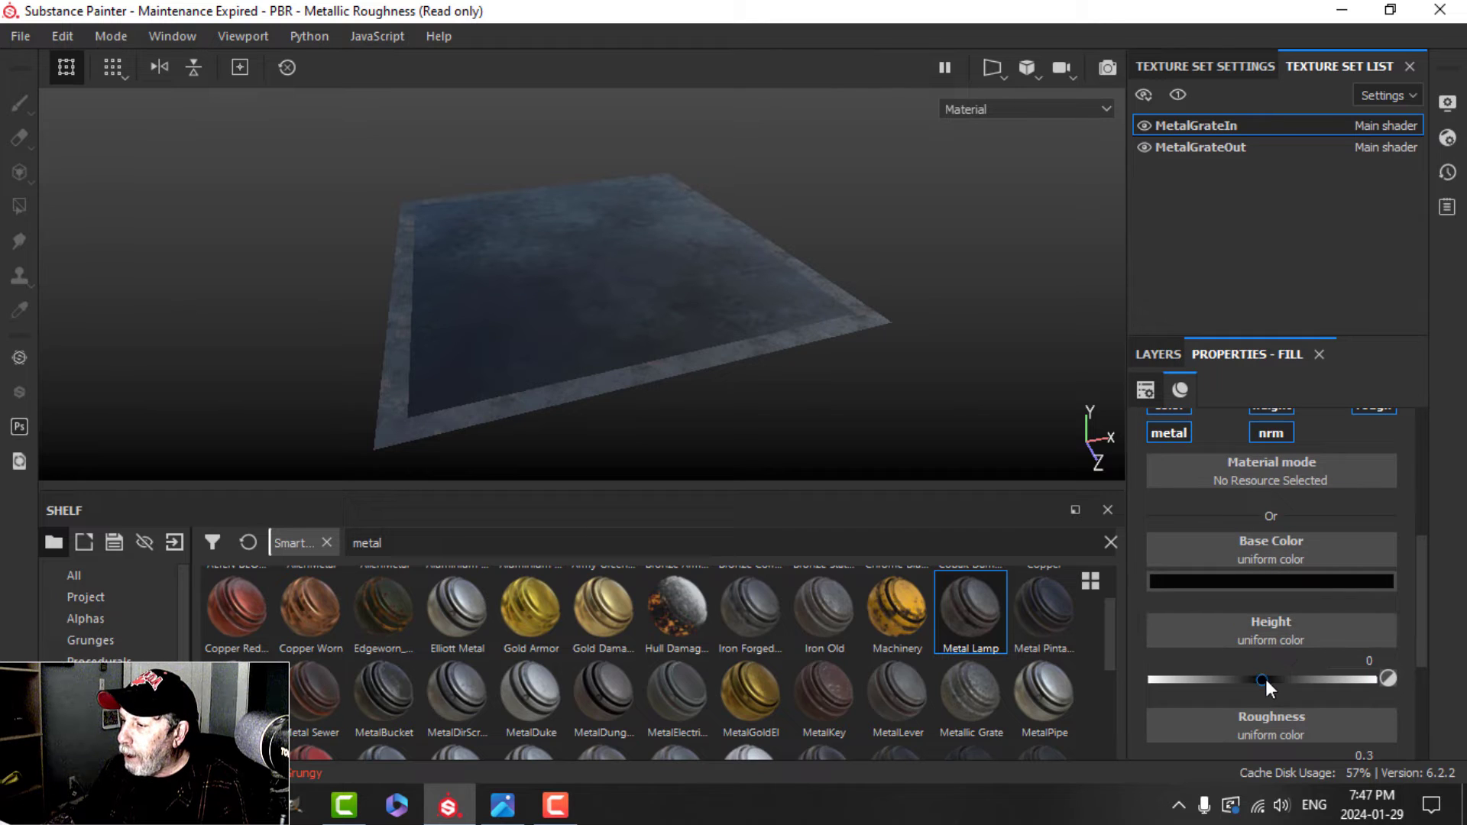
Step: Set the black fill layer's height to -1 and its roughness to 1
drag(1266, 680, 1136, 688)
scroll(1296, 668, down, 3)
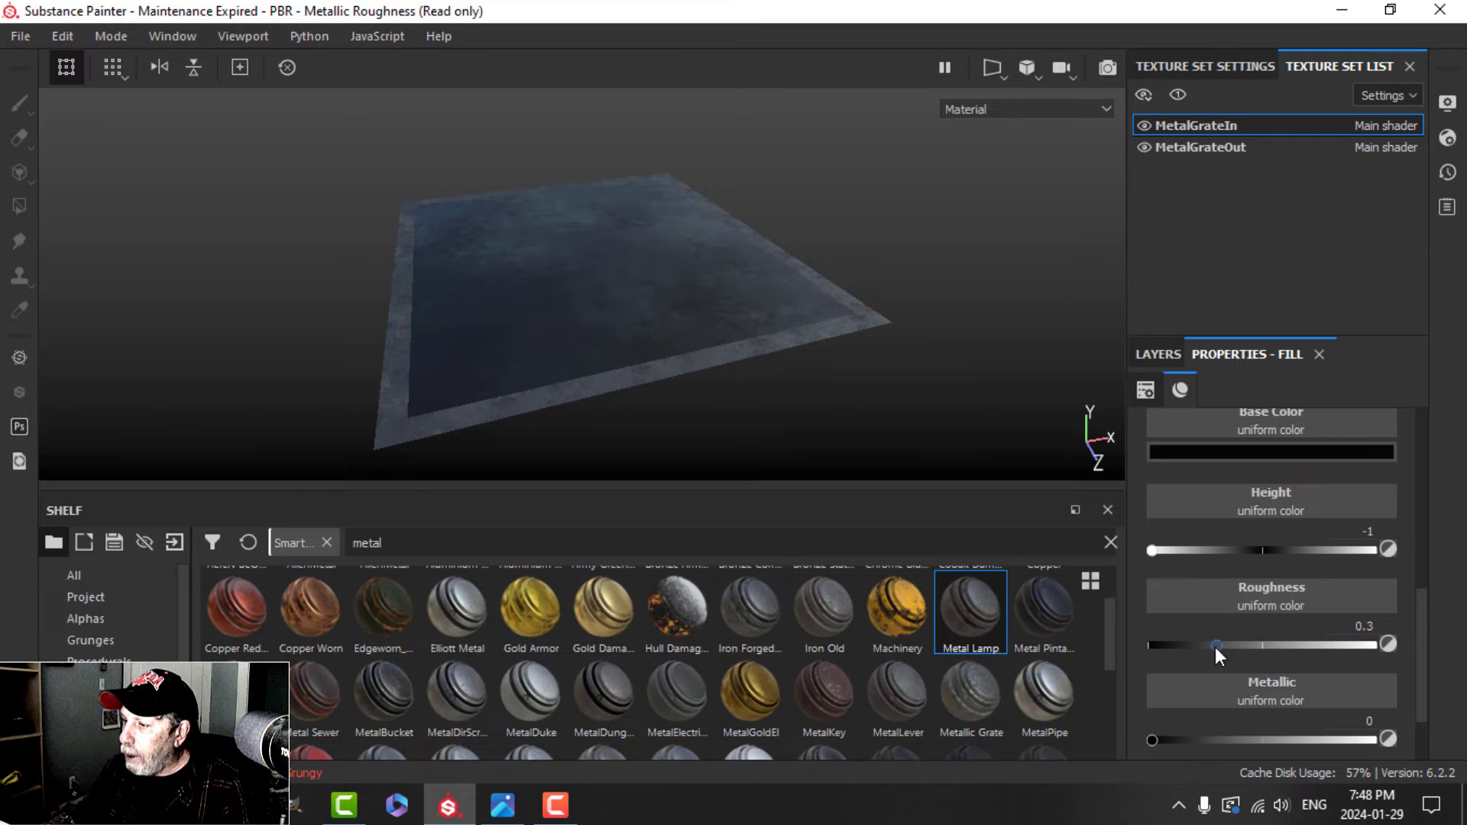
drag(1215, 645, 1404, 647)
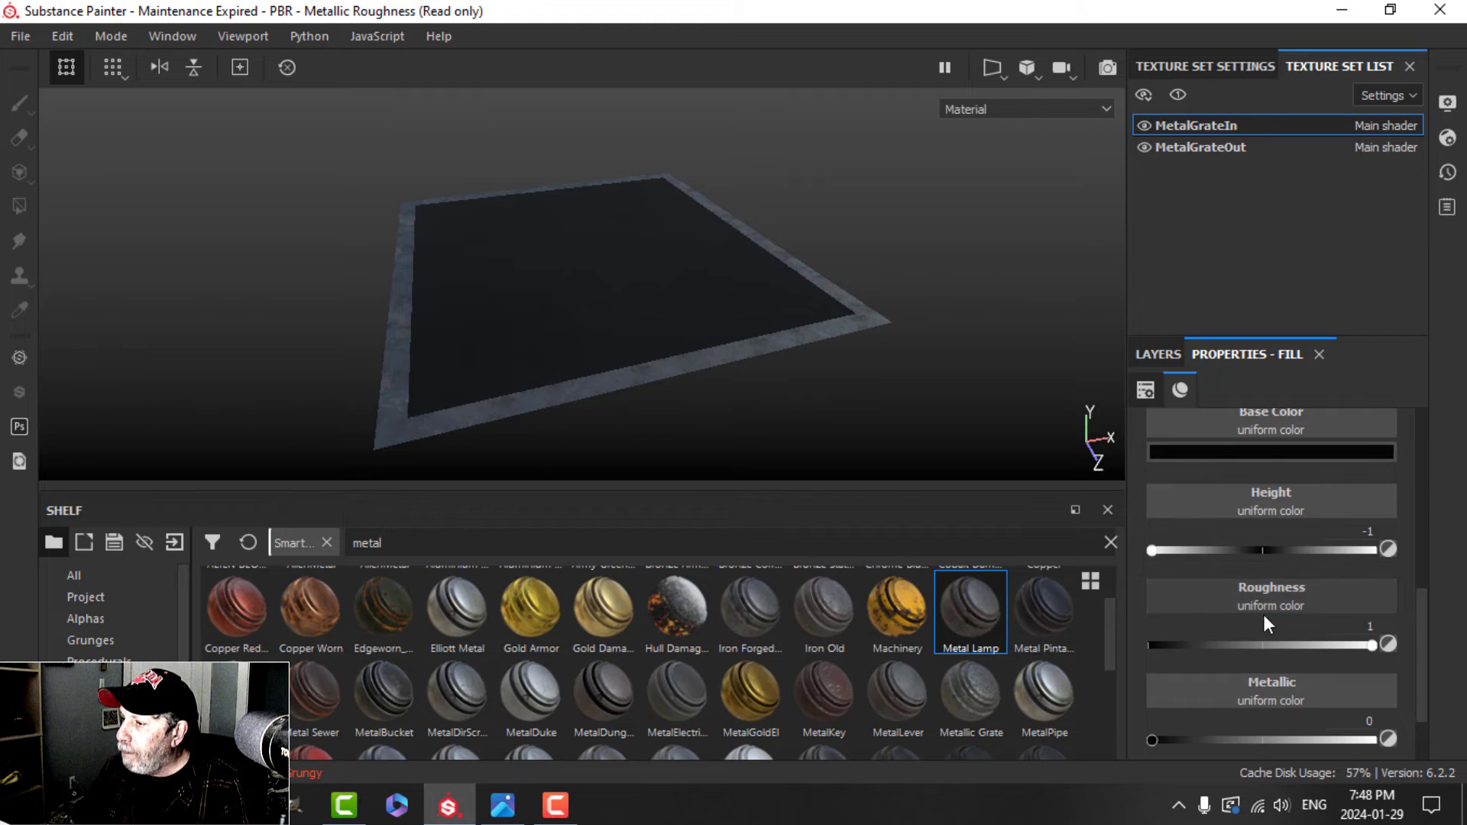
Step: Add a black mask to the black fill layer and put a fill effect in the mask
click(1162, 353)
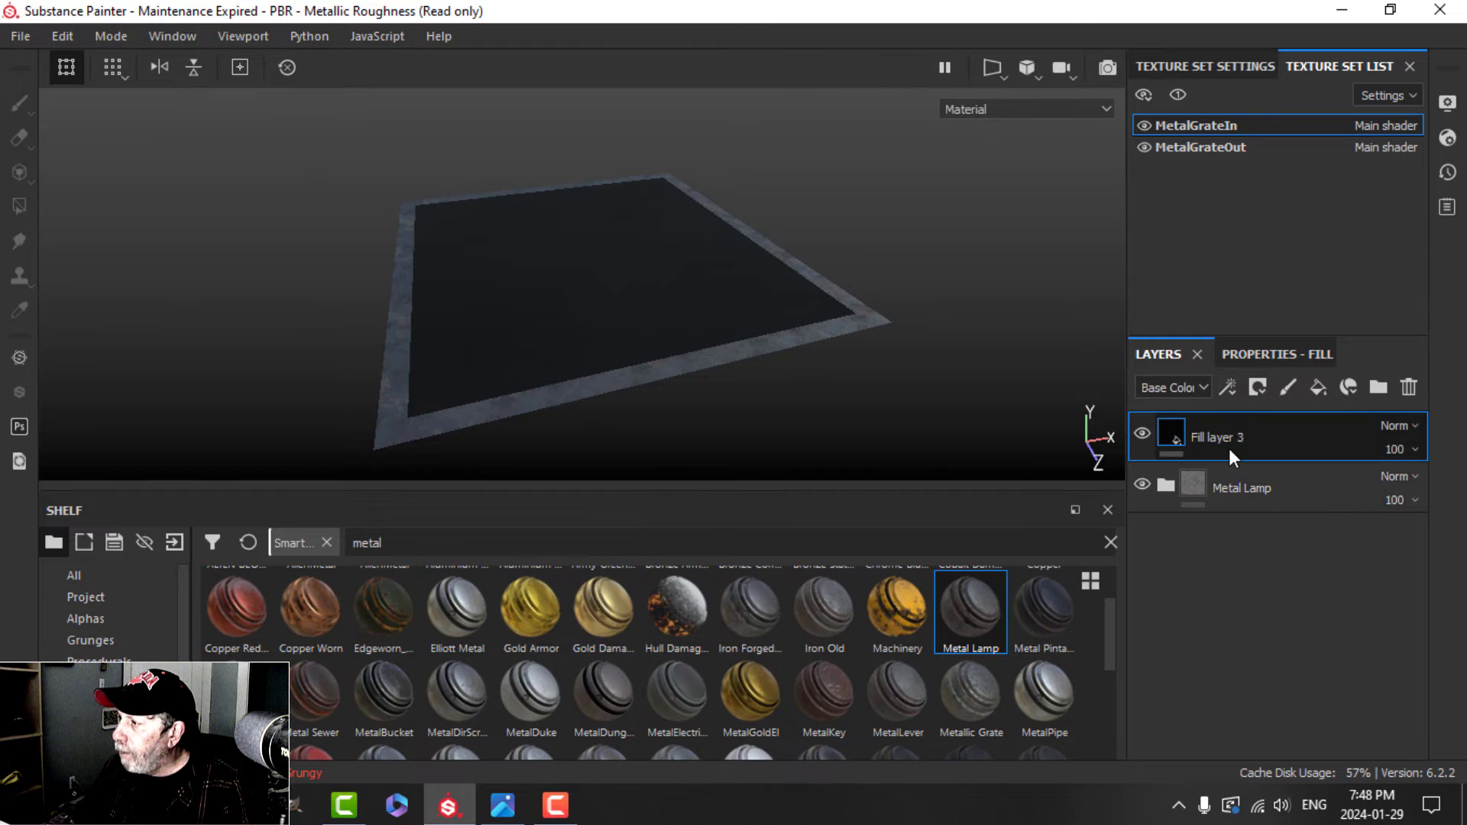
click(1258, 390)
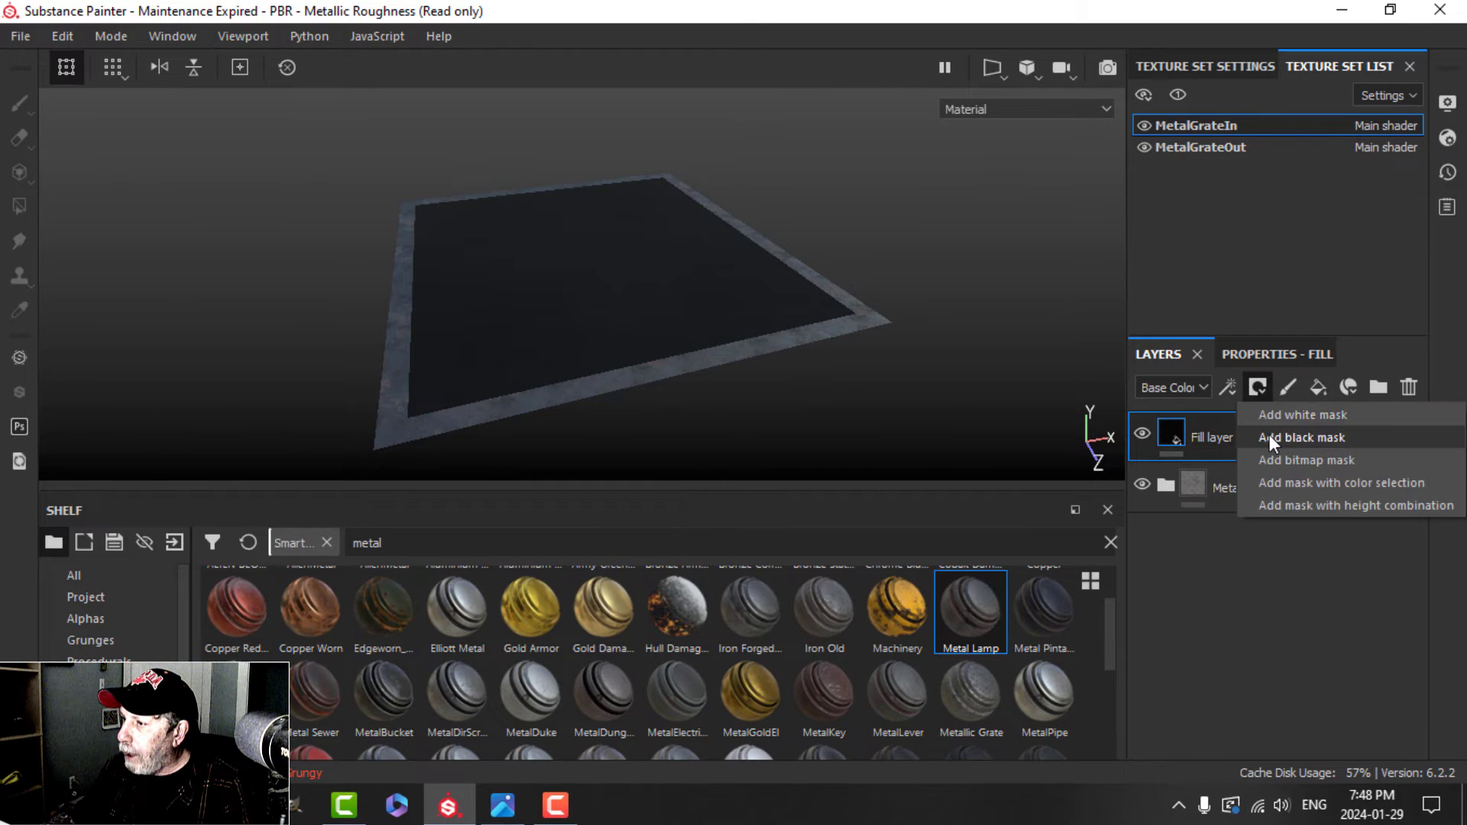
click(1269, 435)
click(1232, 390)
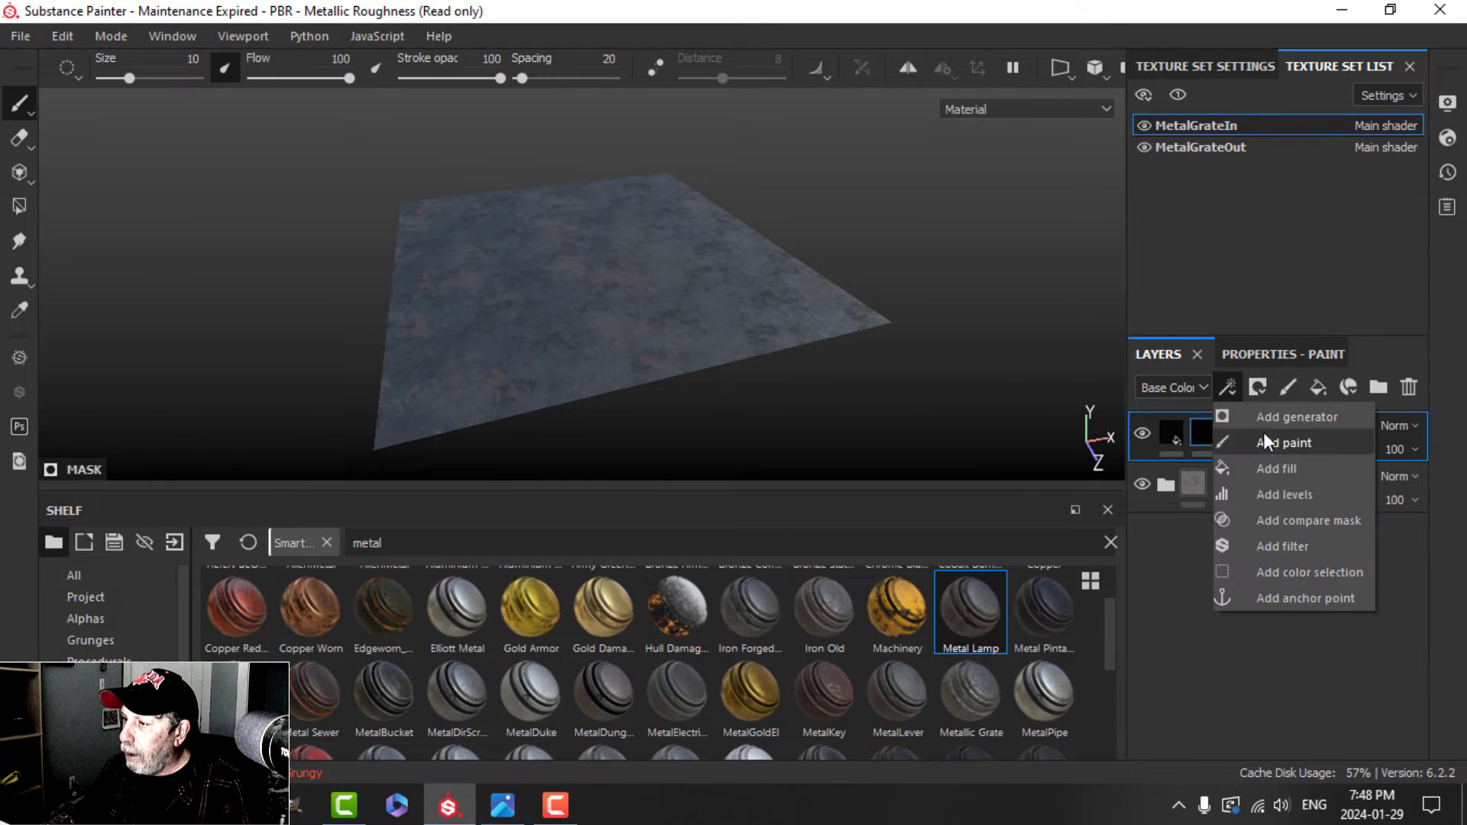
click(1268, 460)
Step: Assign the Tile Generator as the mask fill's grayscale and check the pattern with the MetalGrateOut frame hidden and shown
click(1262, 356)
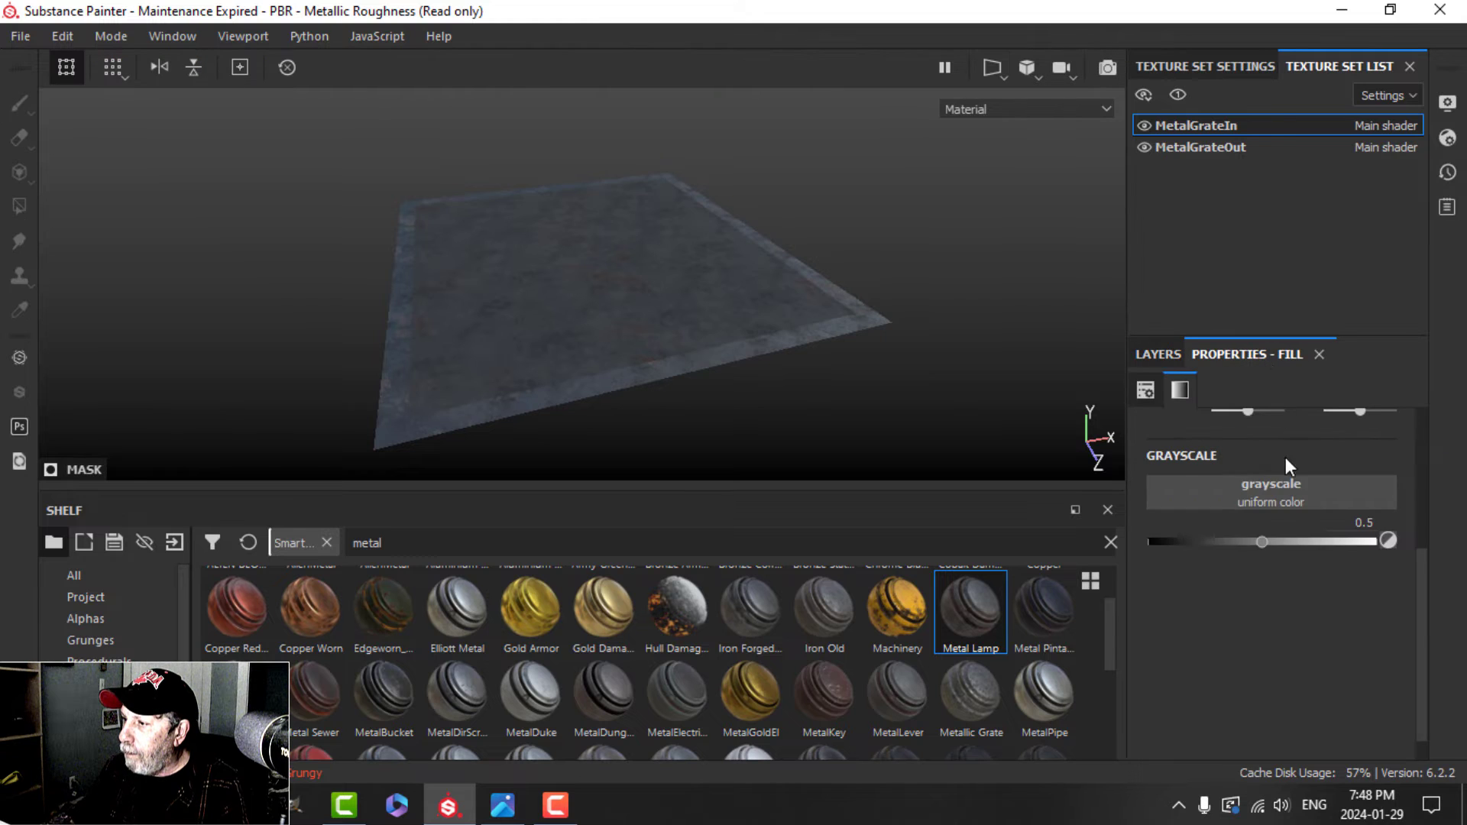
click(1286, 485)
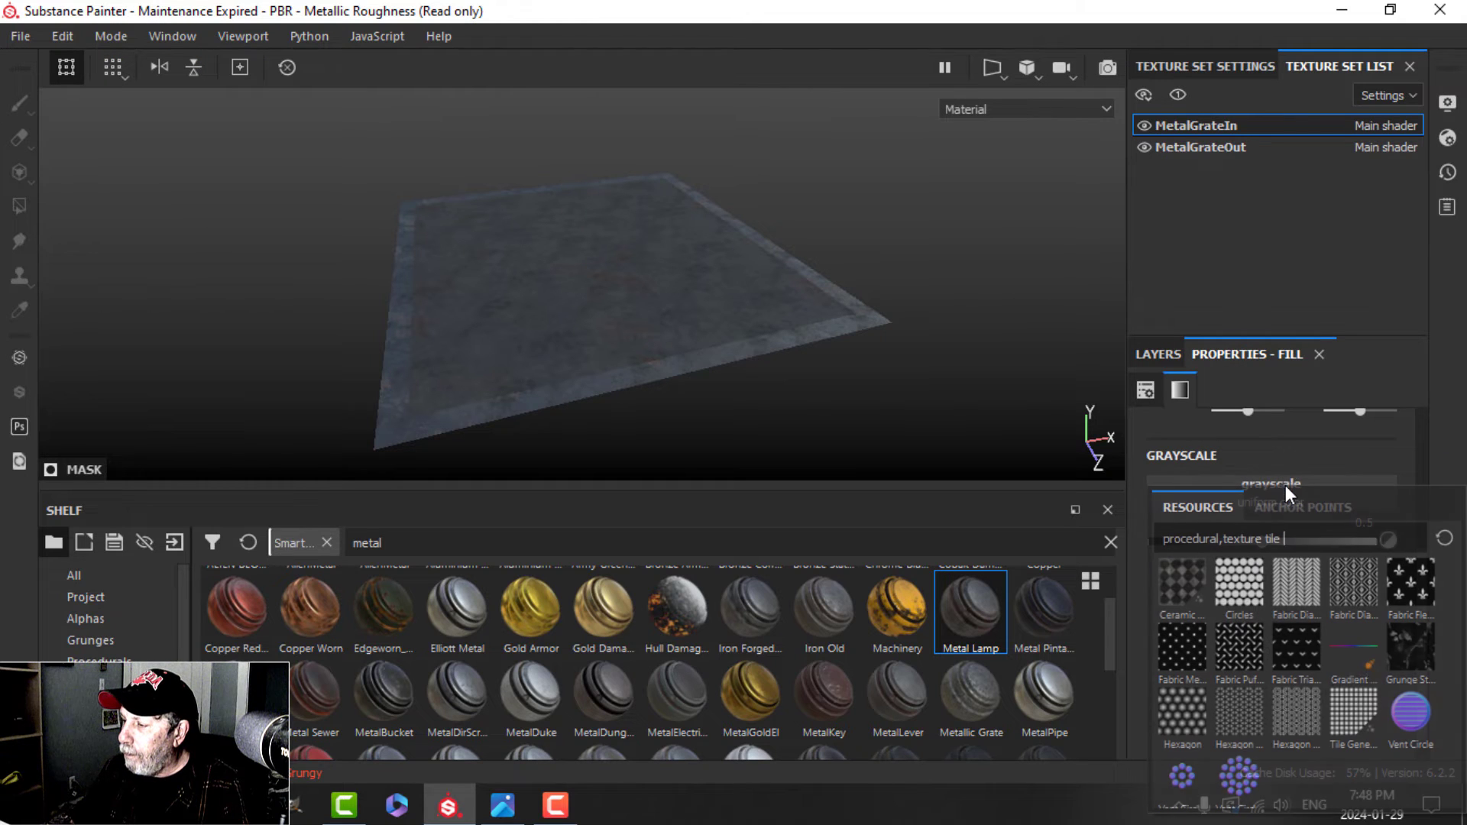
click(1354, 709)
alt+drag(907, 382, 798, 425)
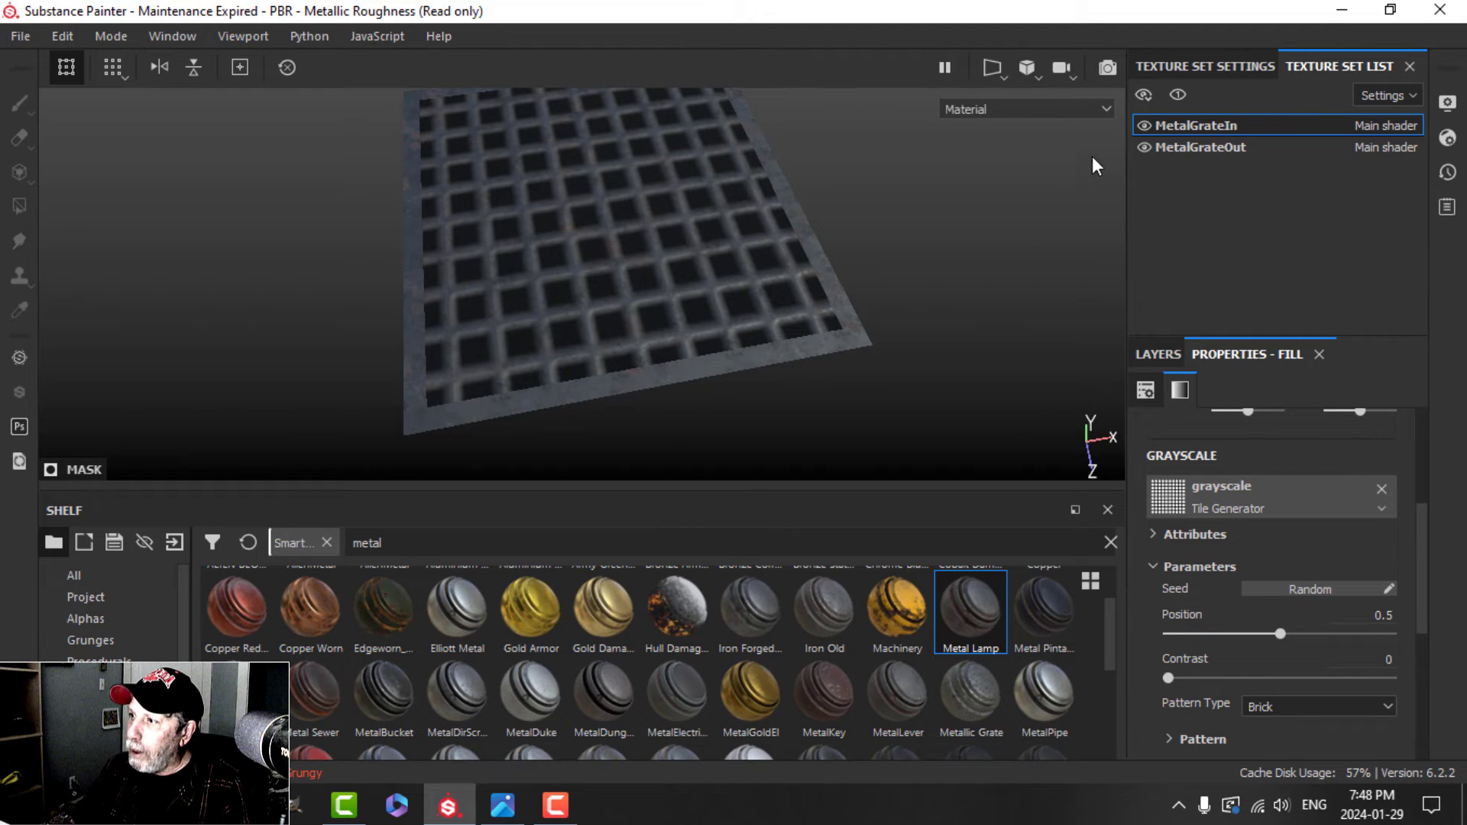
click(1144, 147)
click(1143, 147)
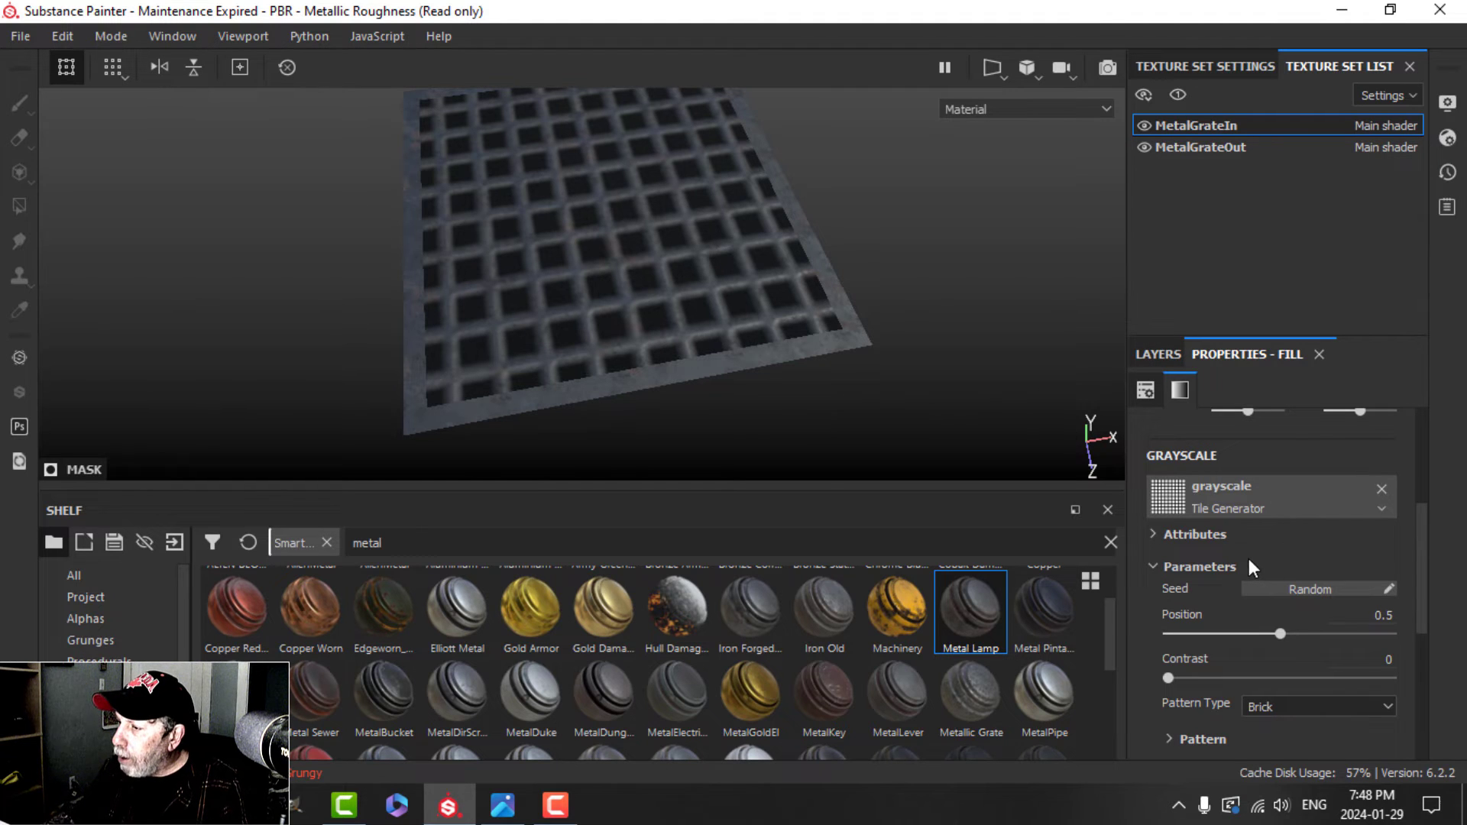
Step: Set the UV scale of the mask's Tile Generator fill to 4
scroll(1260, 545, up, 2)
scroll(1260, 544, up, 4)
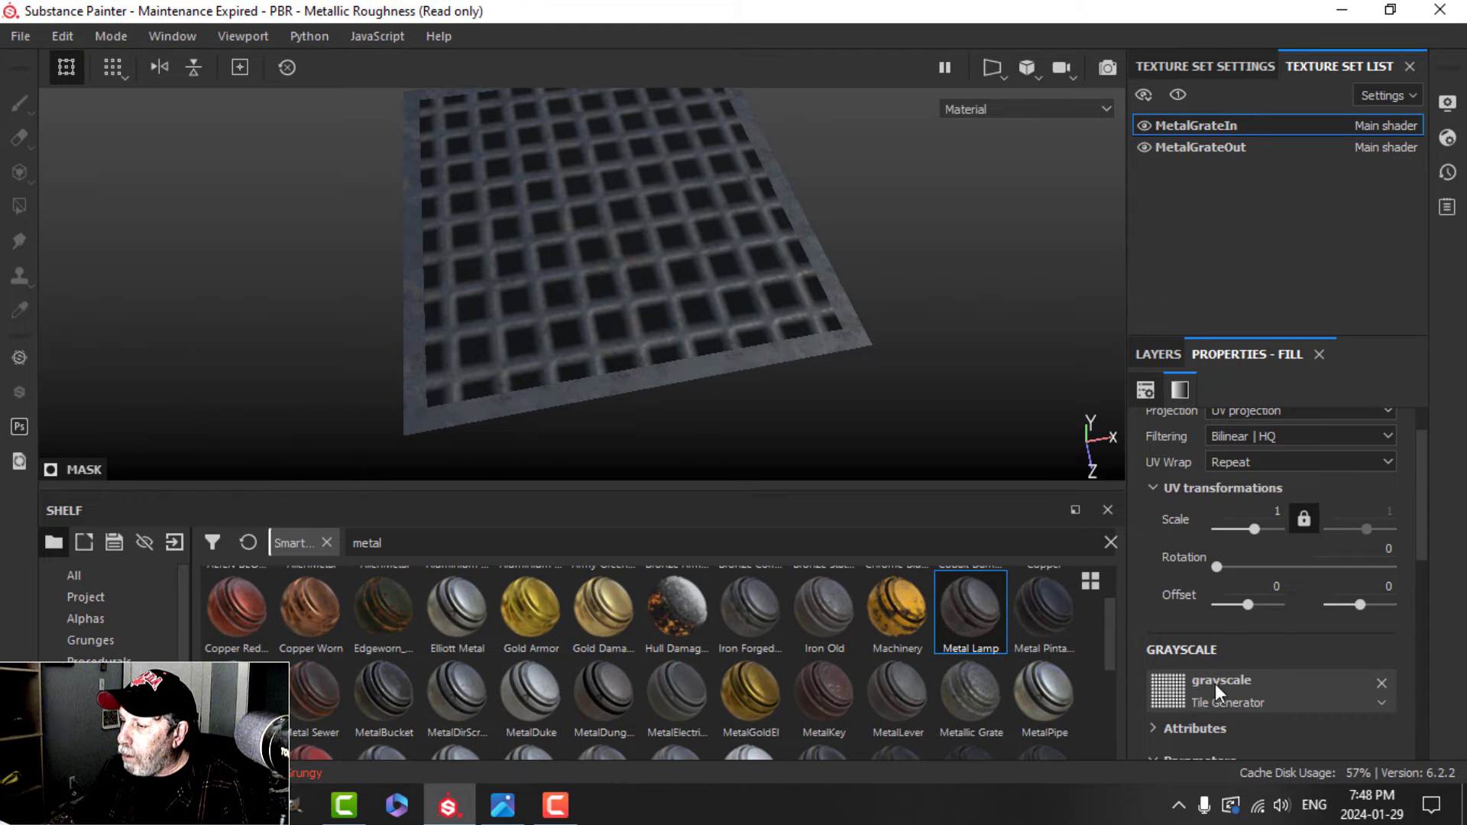
scroll(1226, 682, down, 6)
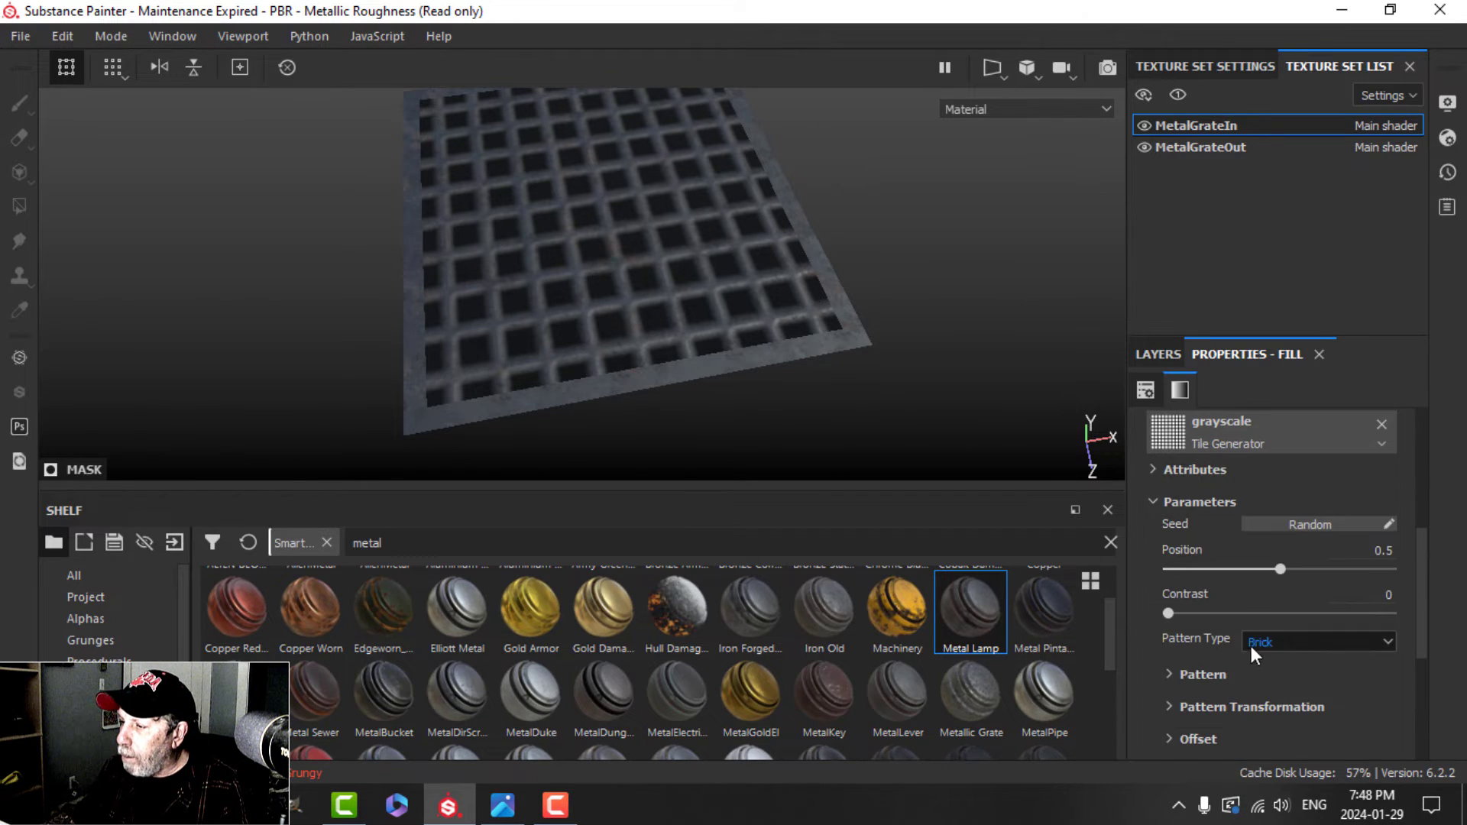
scroll(1276, 630, up, 6)
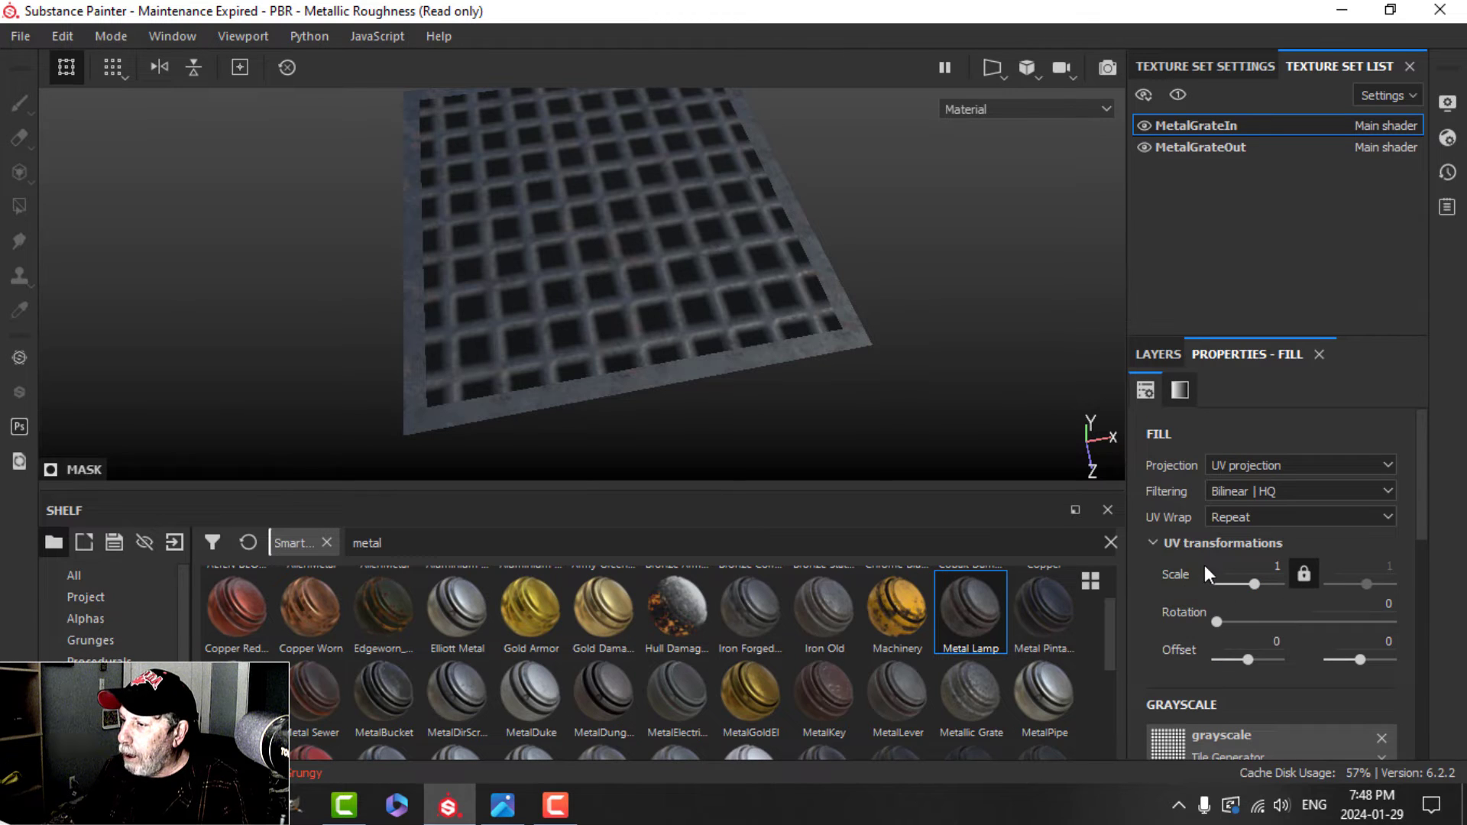
click(1269, 565)
text(4)
key(Return)
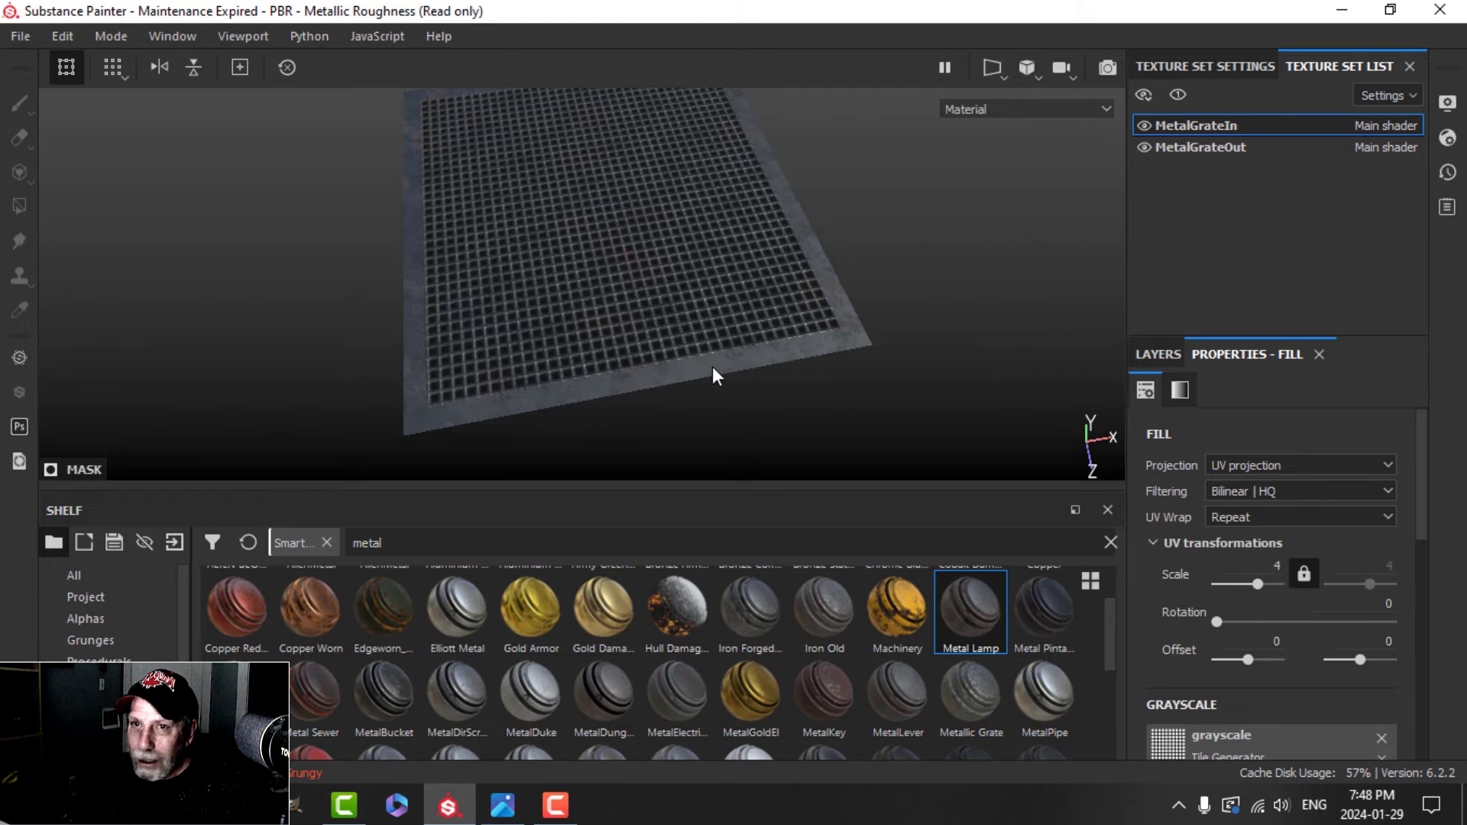
Step: Inspect the finer grate on the plane and set the Tile Generator's Position to 1
scroll(722, 350, up, 5)
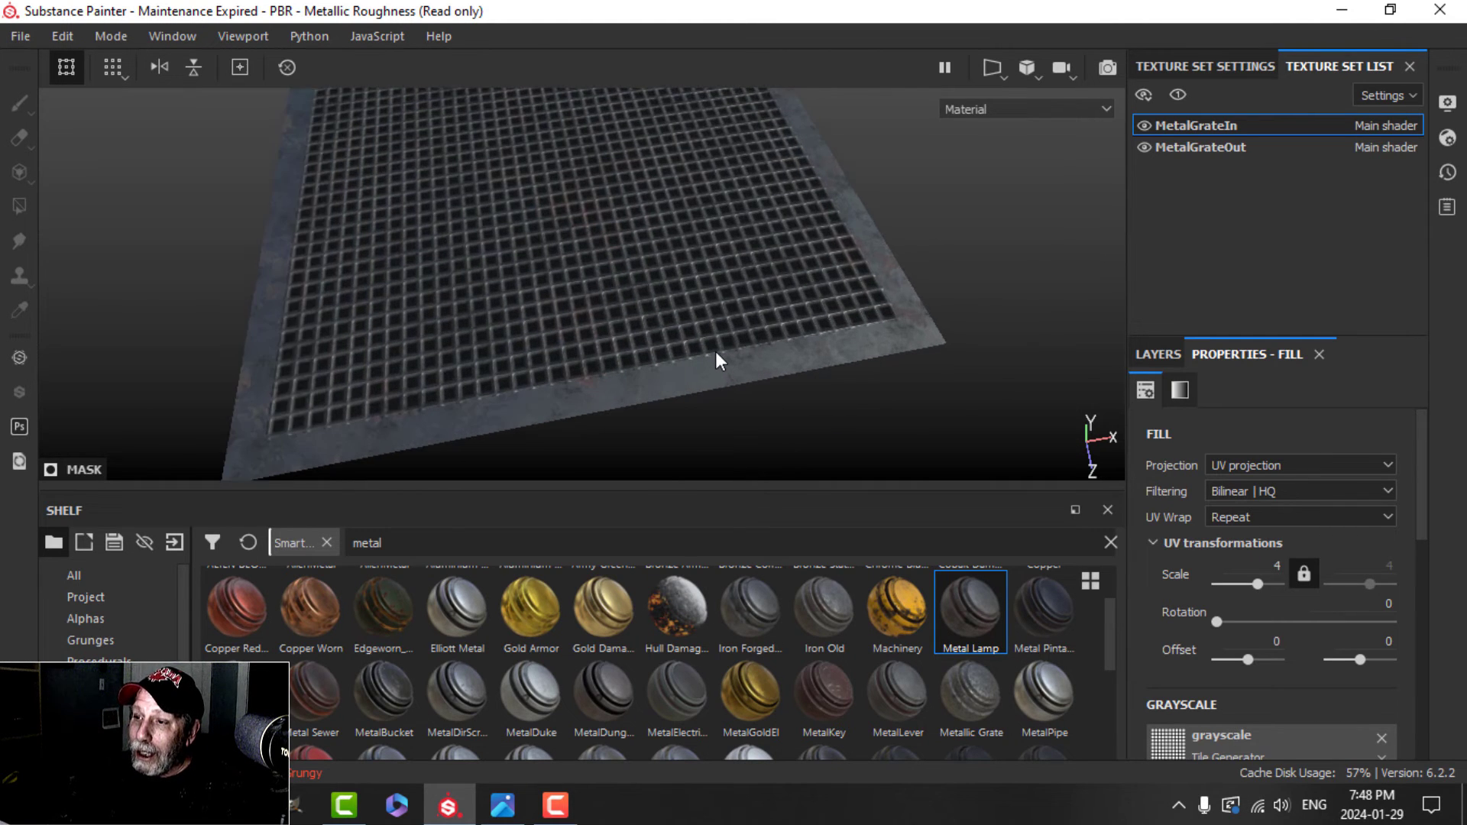
alt+drag(715, 351, 734, 304)
alt+middle_drag(734, 305, 743, 307)
alt+drag(743, 307, 714, 302)
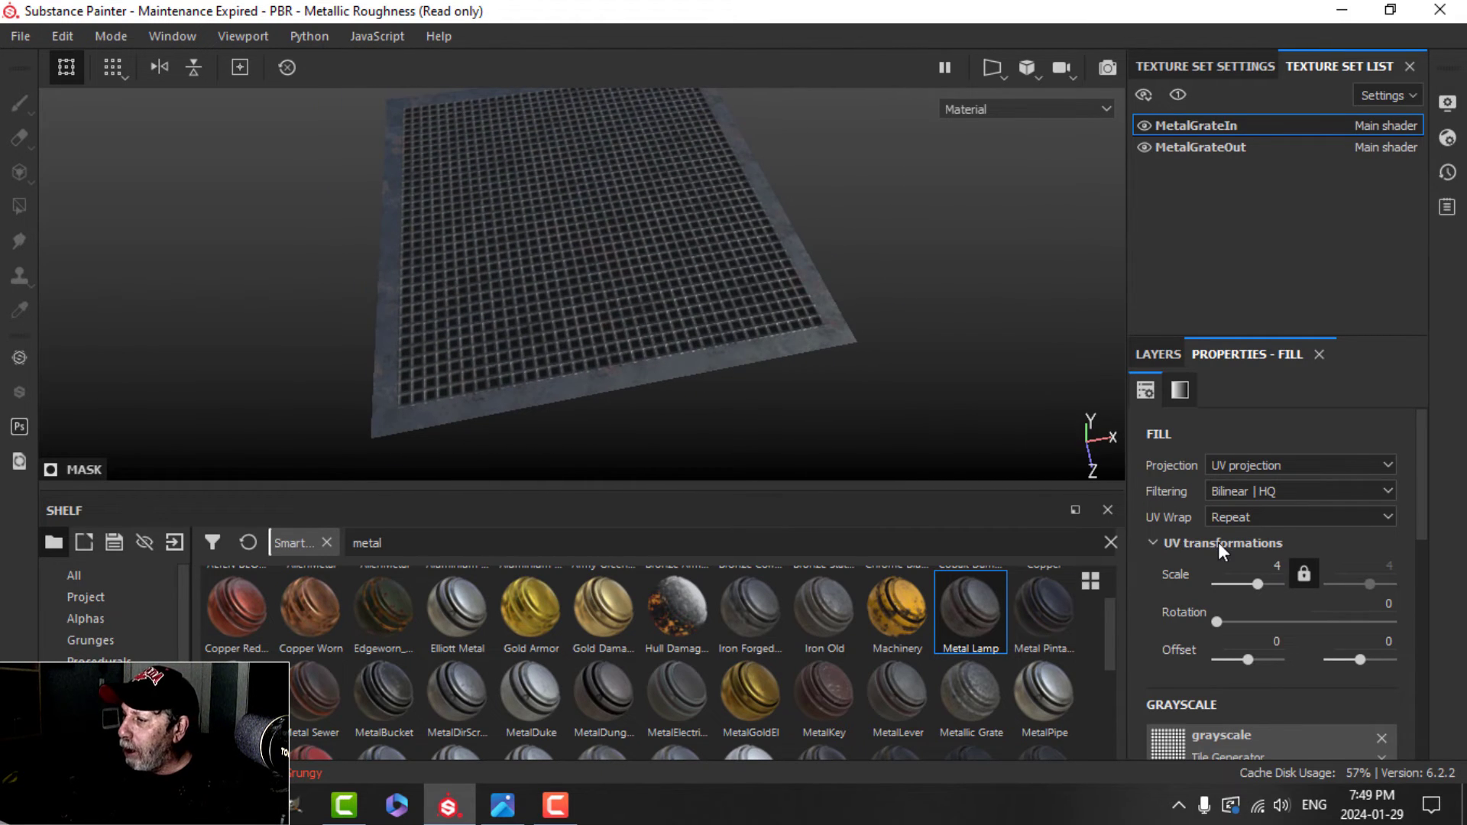
scroll(1245, 580, down, 5)
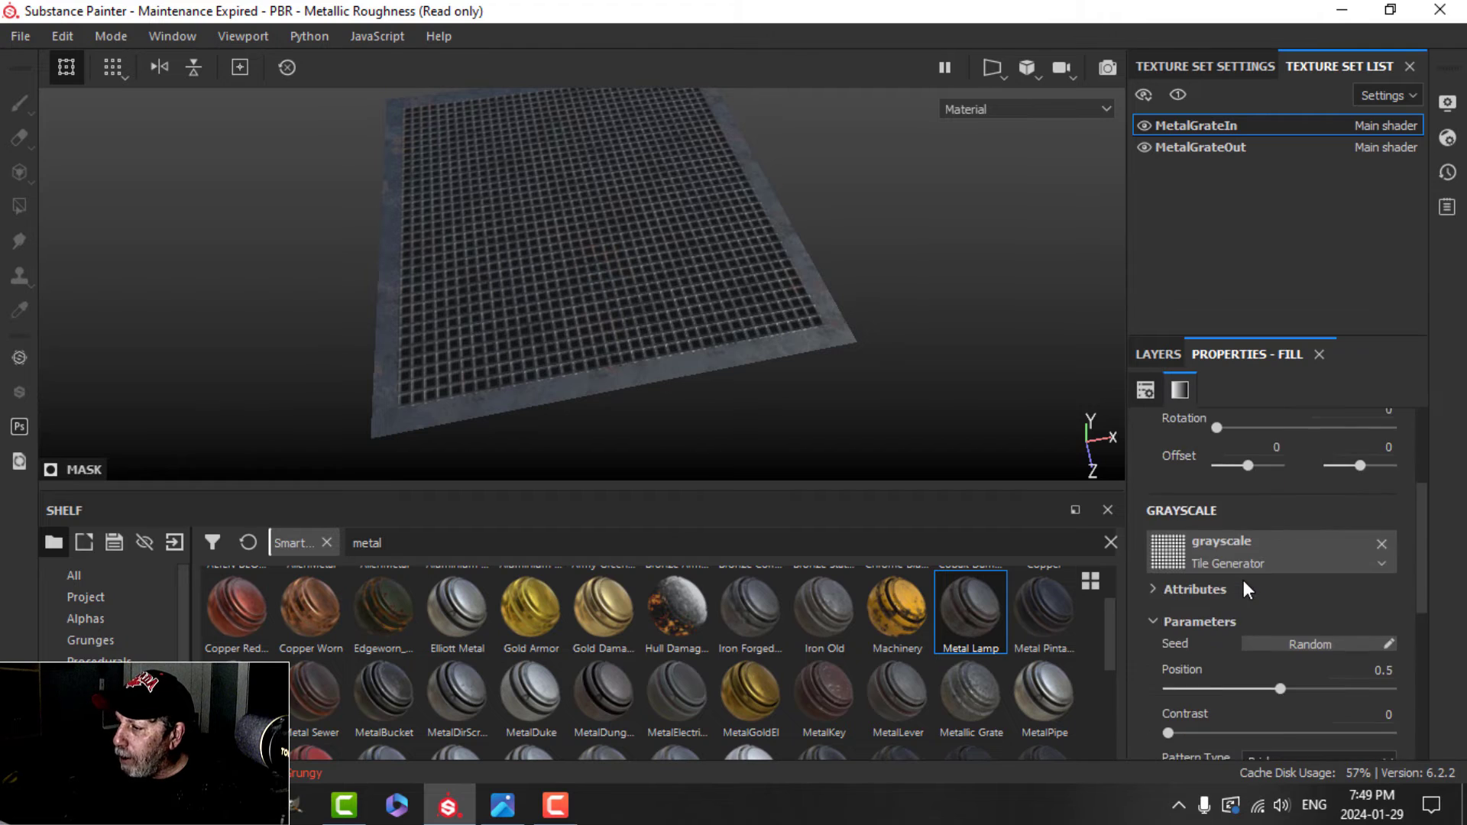
click(1376, 540)
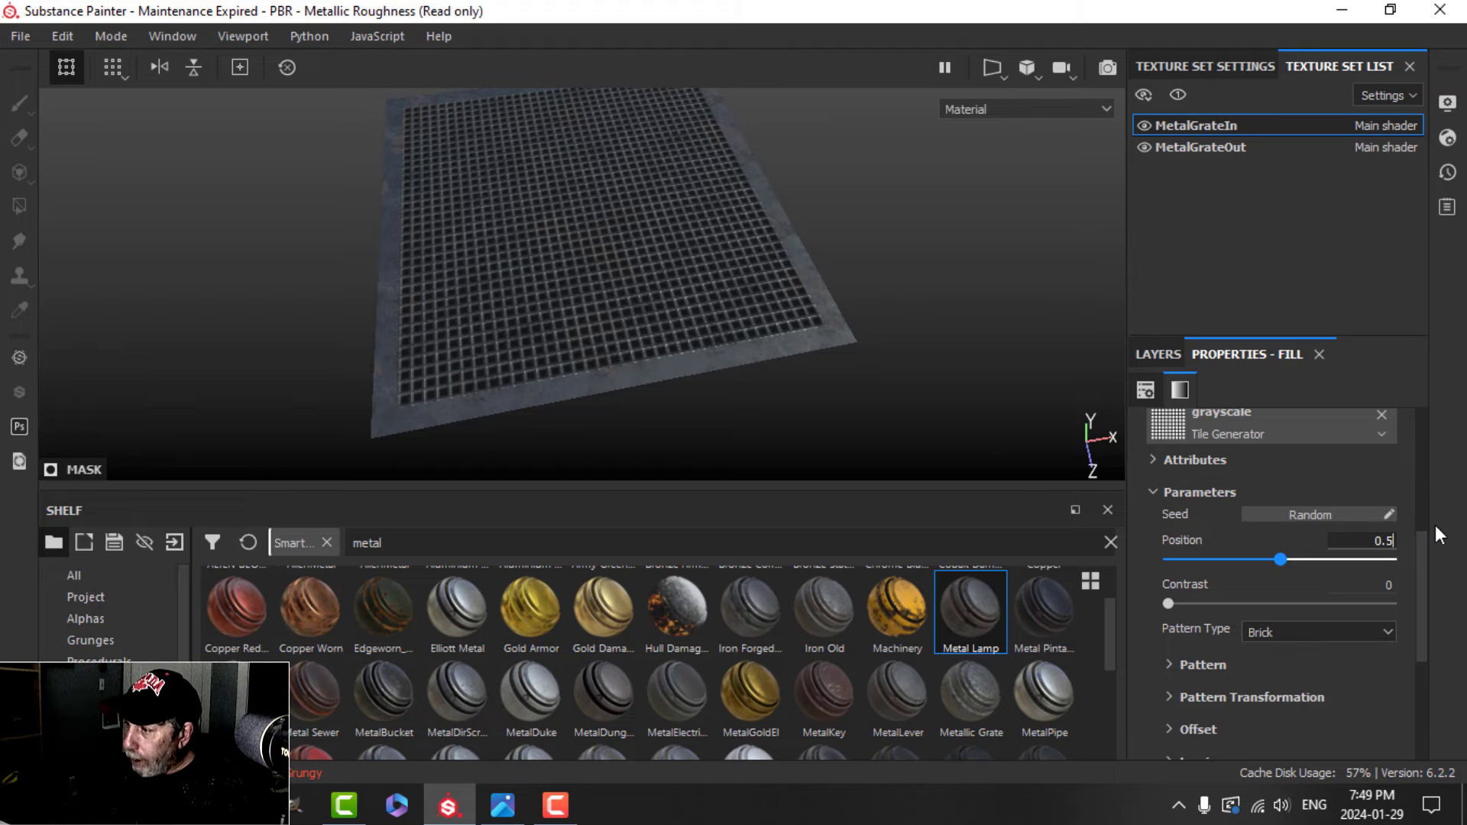
key(BackSpace)
key(BackSpace)
key(BackSpace)
text(1)
key(Return)
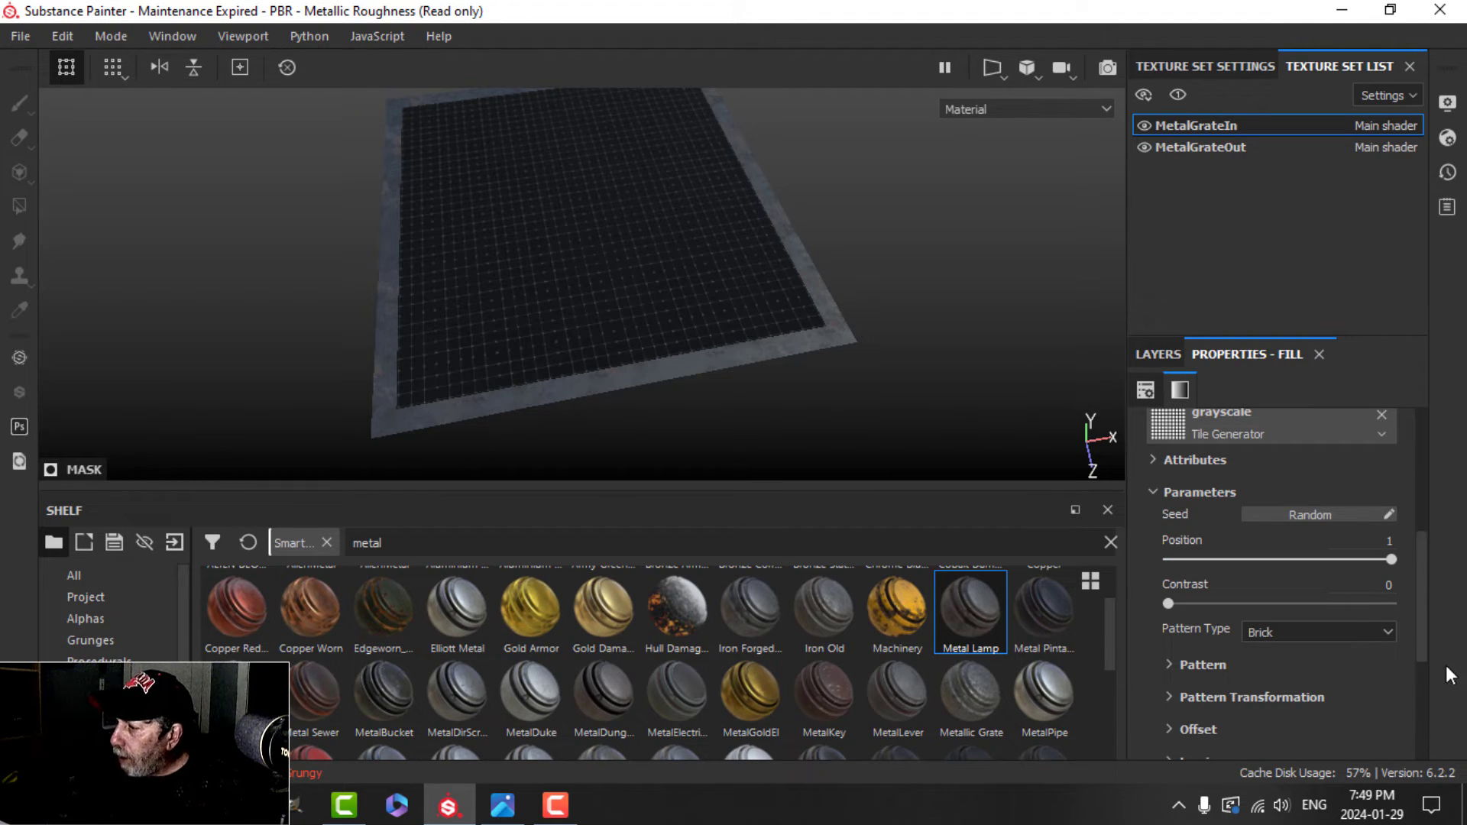
Step: Set the Tile Generator's Contrast to 0.9 and its Pattern Type to Square
click(1370, 587)
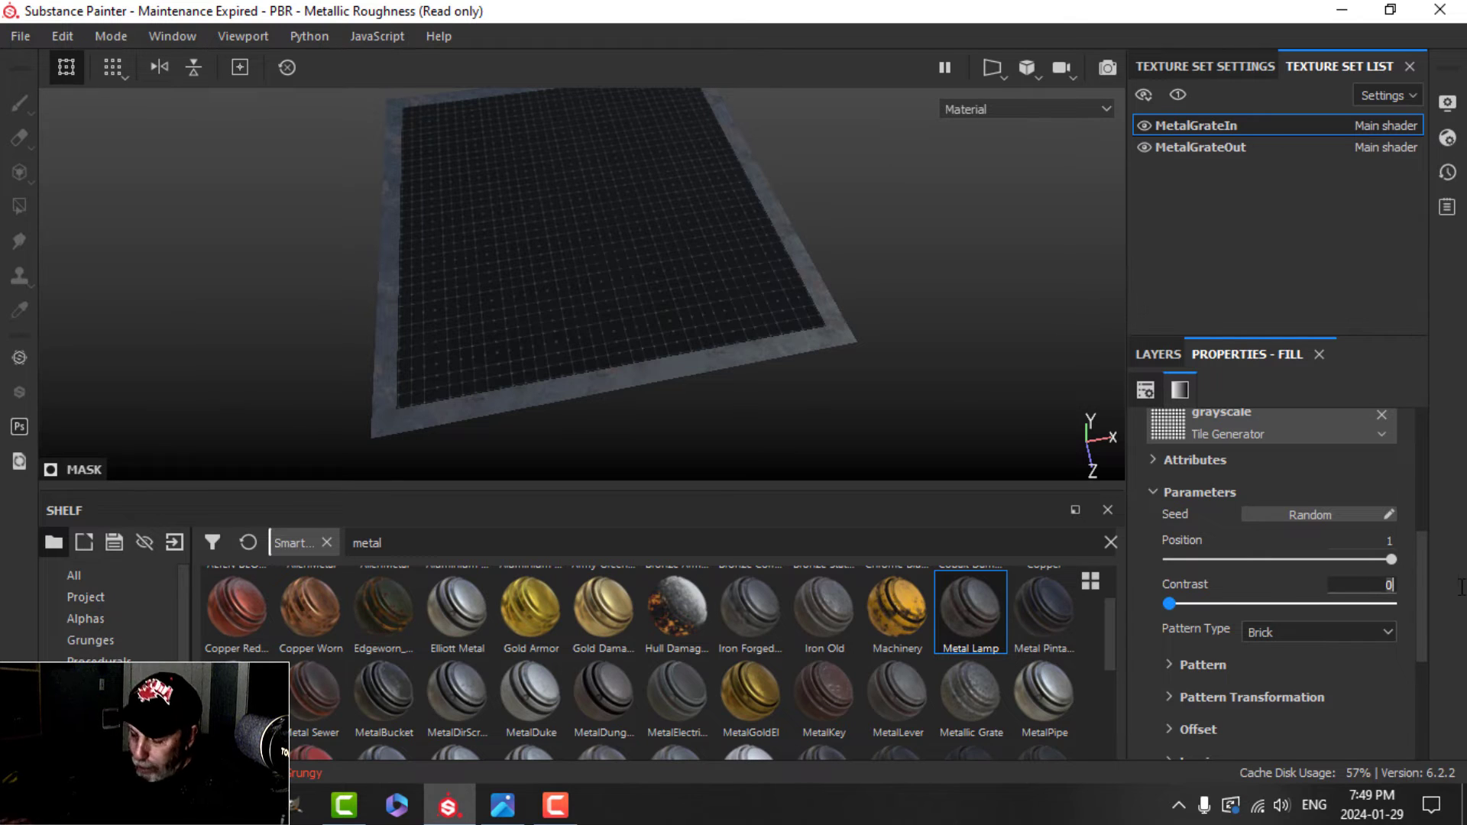
text(.9)
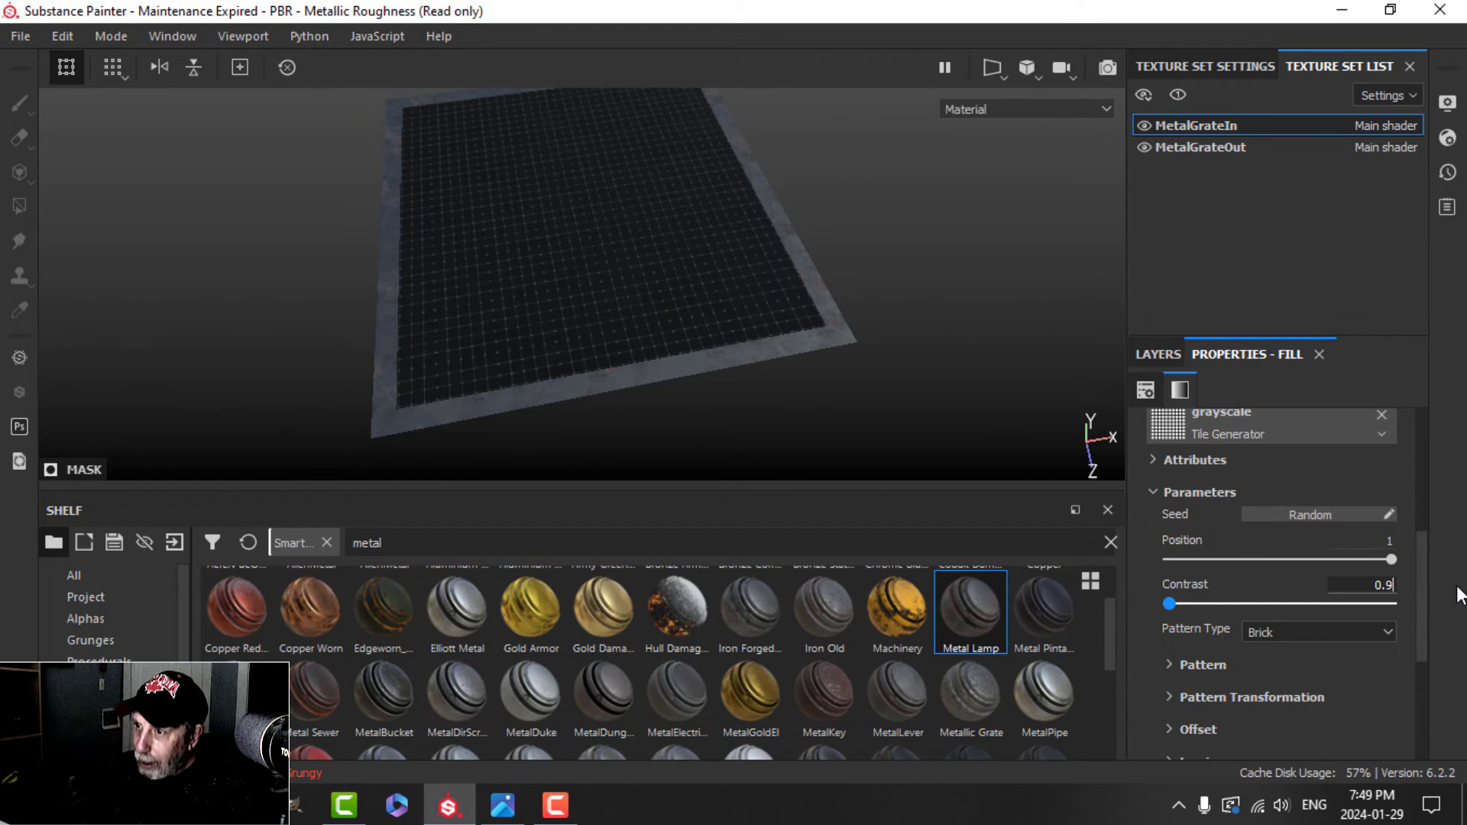
key(Return)
scroll(567, 341, up, 2)
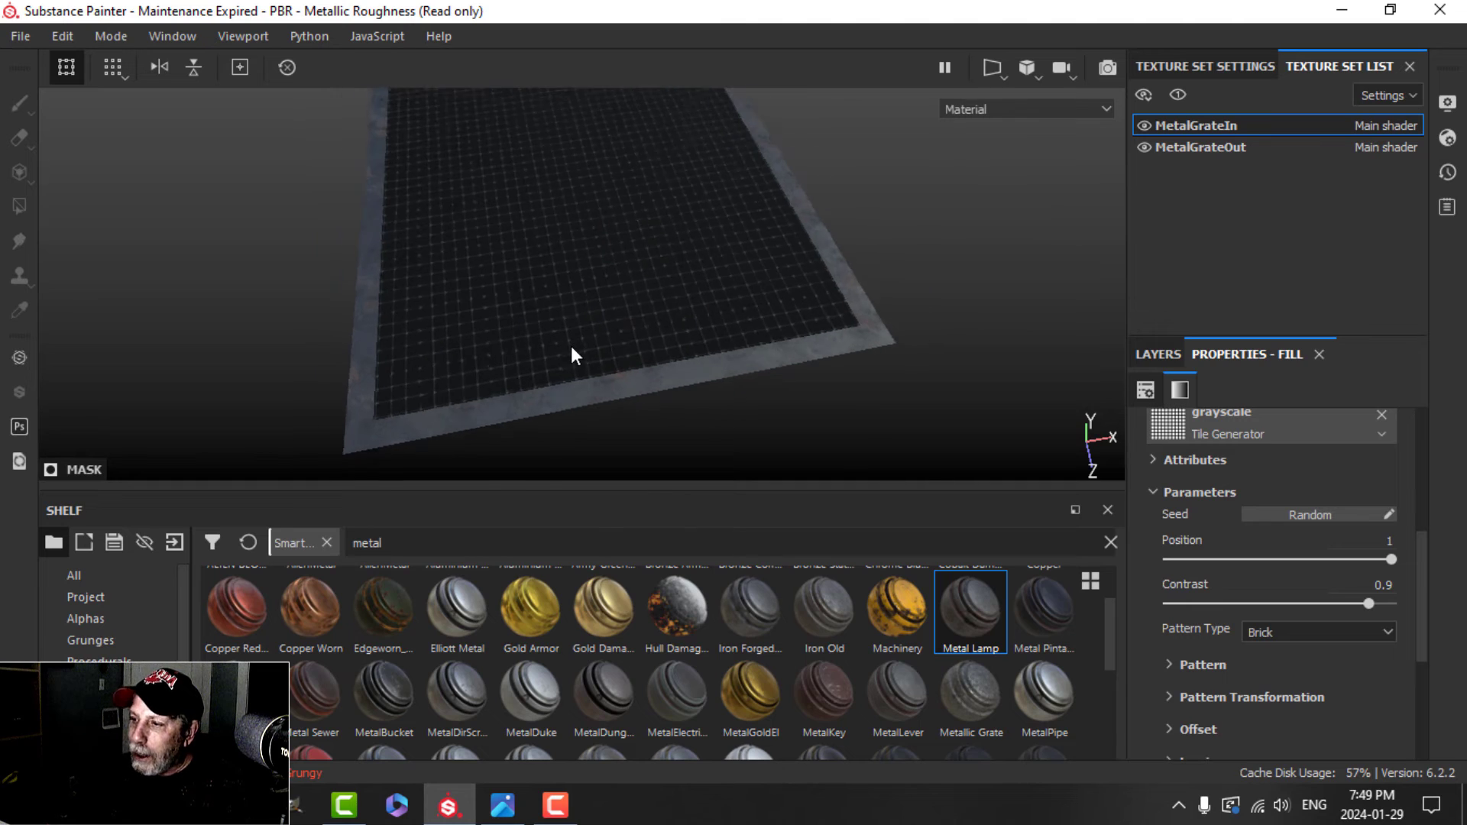
scroll(574, 355, down, 1)
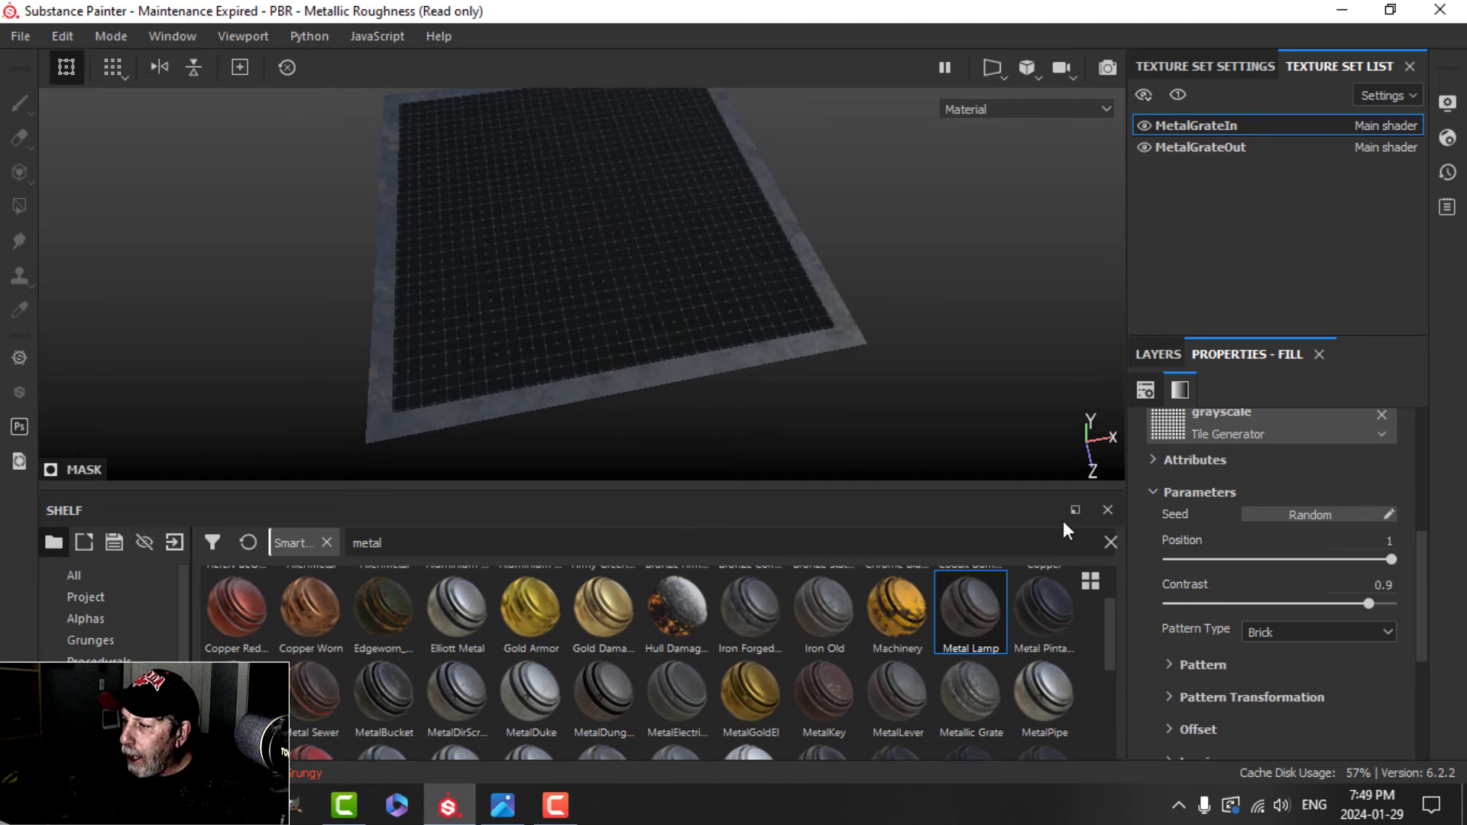
click(1304, 626)
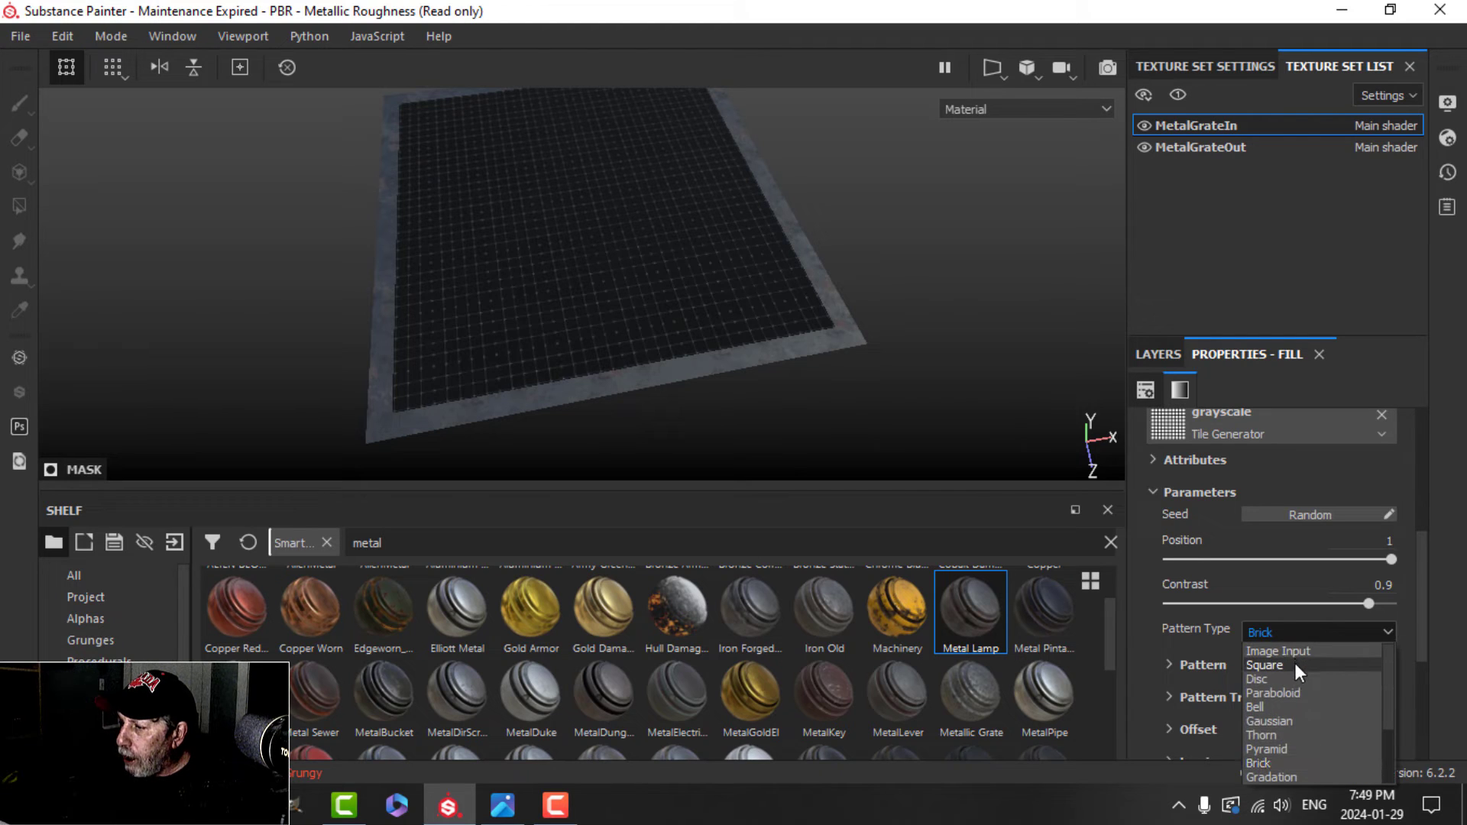
click(1294, 665)
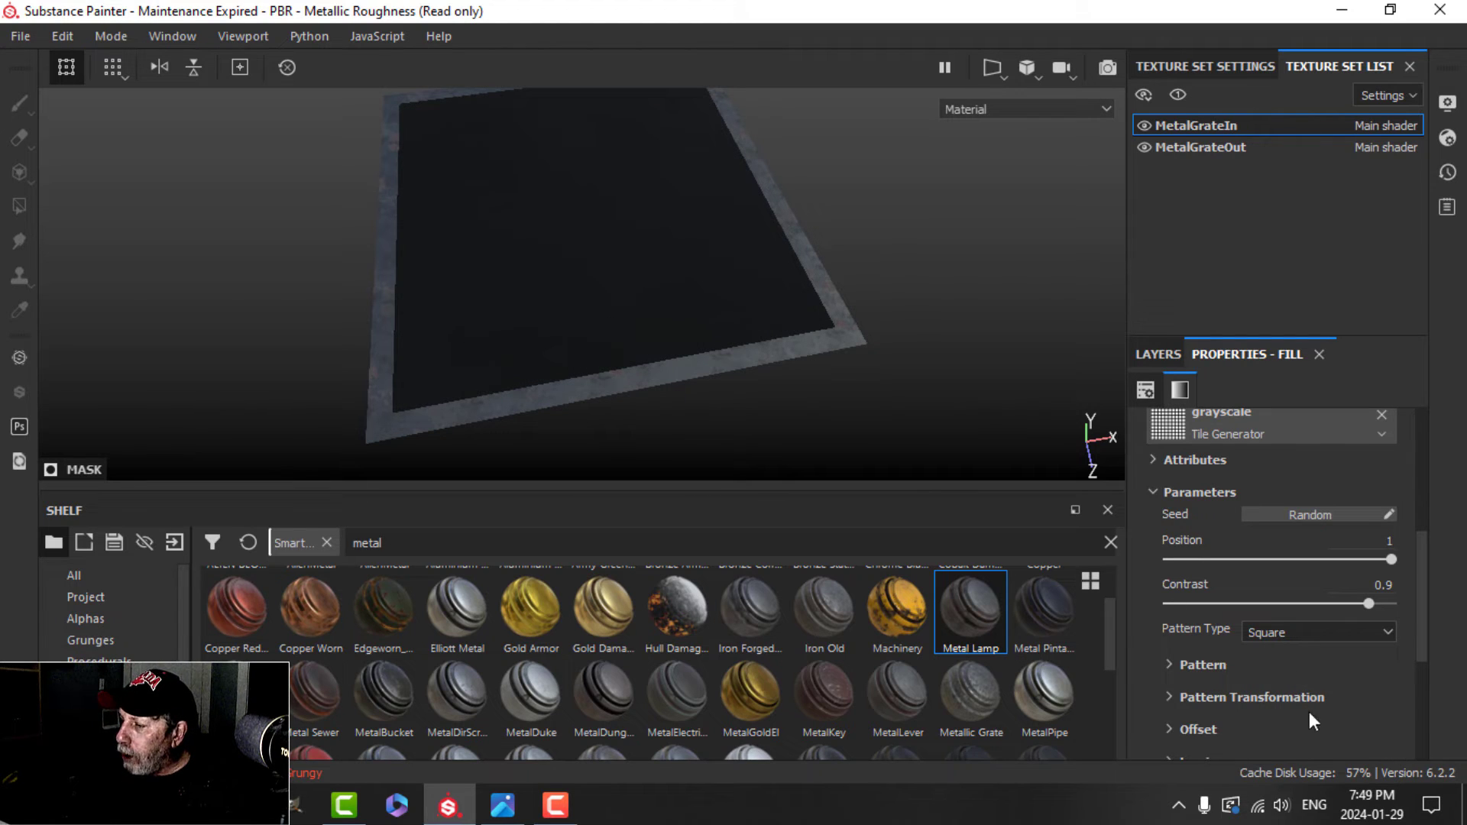
Step: Set both the Scale and Size X of the Tile Generator's pattern to 0.94
click(1169, 665)
scroll(1286, 675, down, 3)
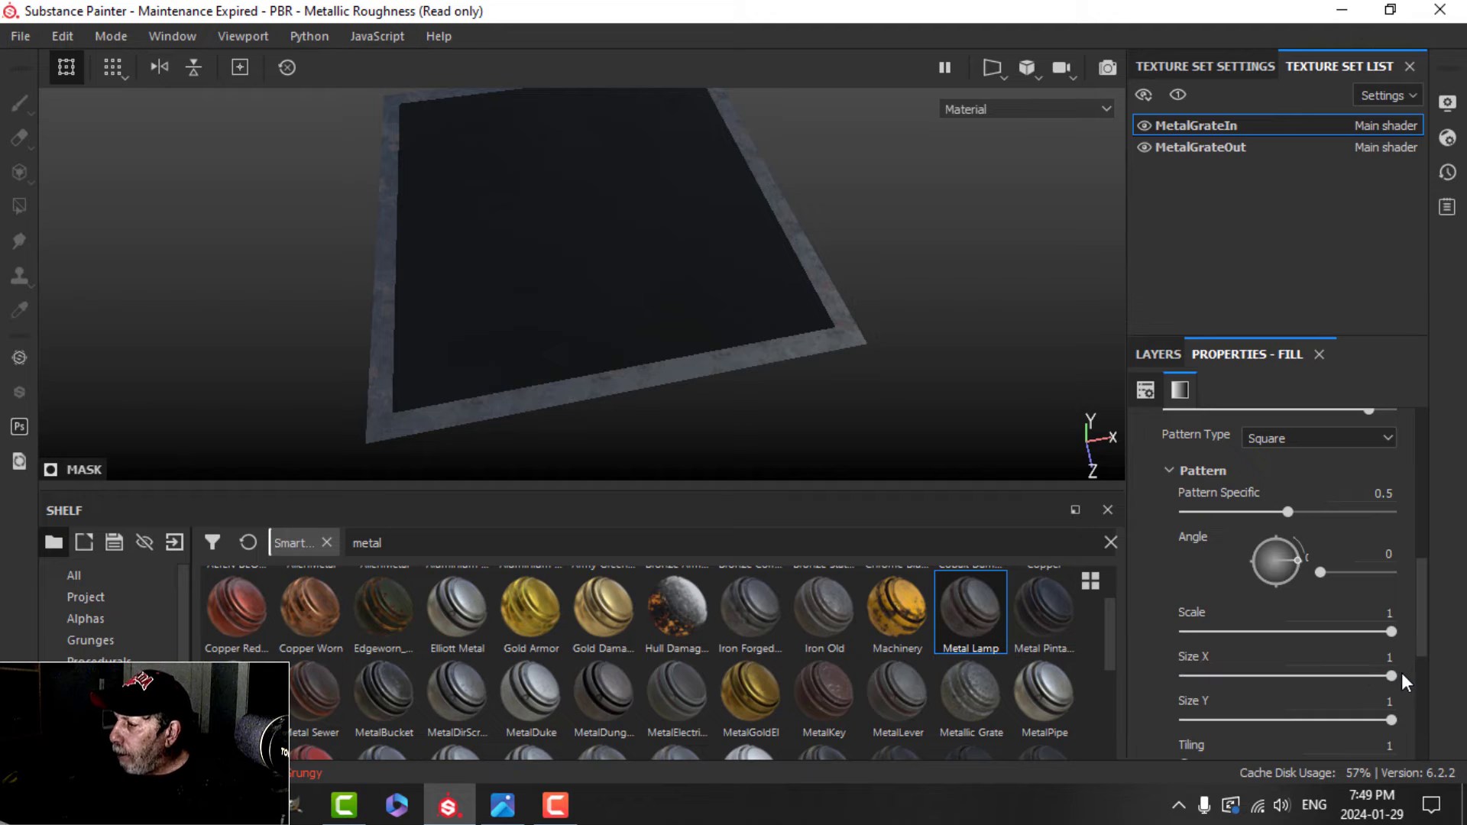
click(1380, 612)
text(0.94)
key(Return)
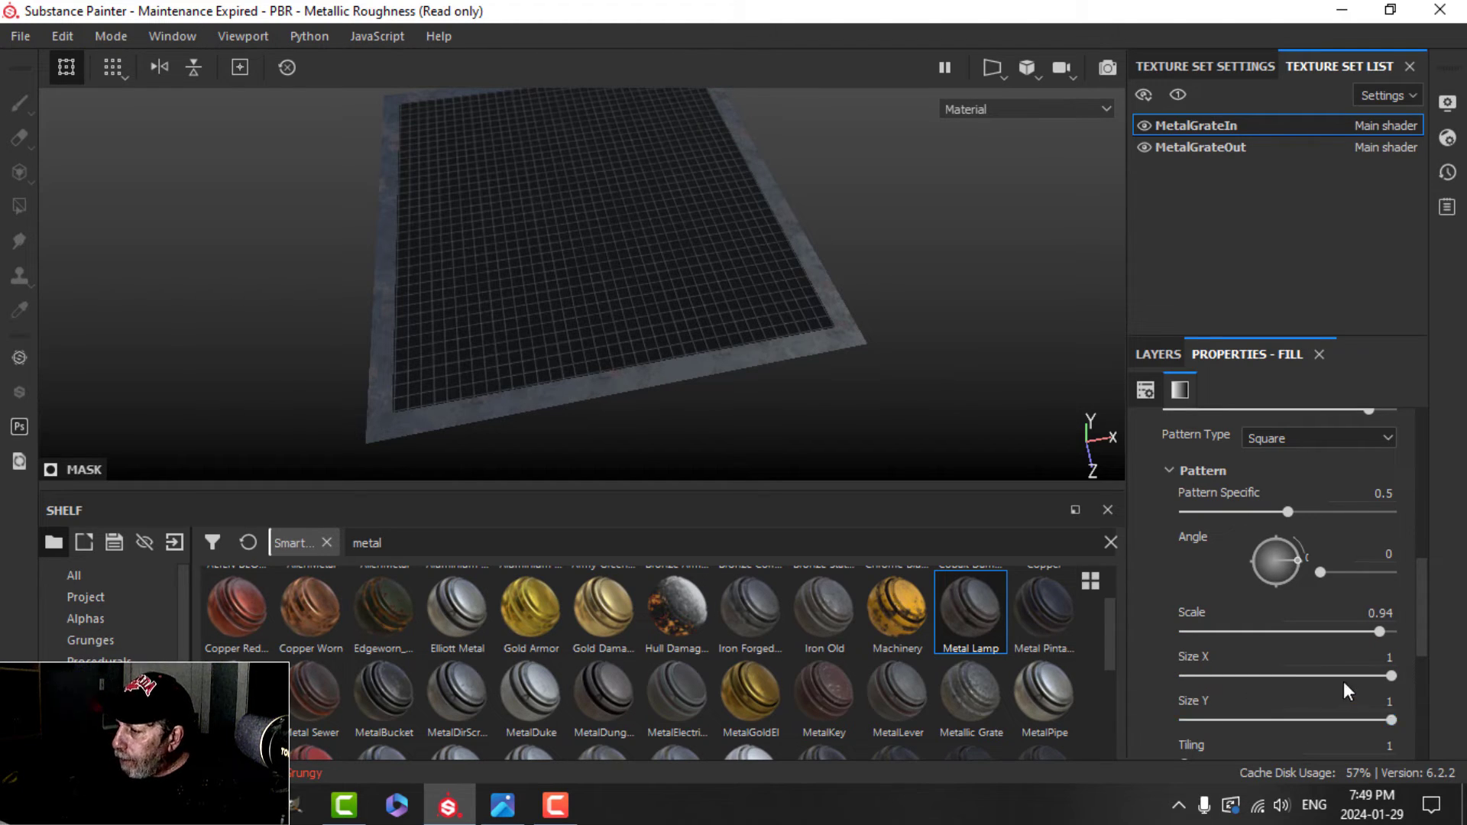
click(1387, 657)
key(BackSpace)
text(0.94)
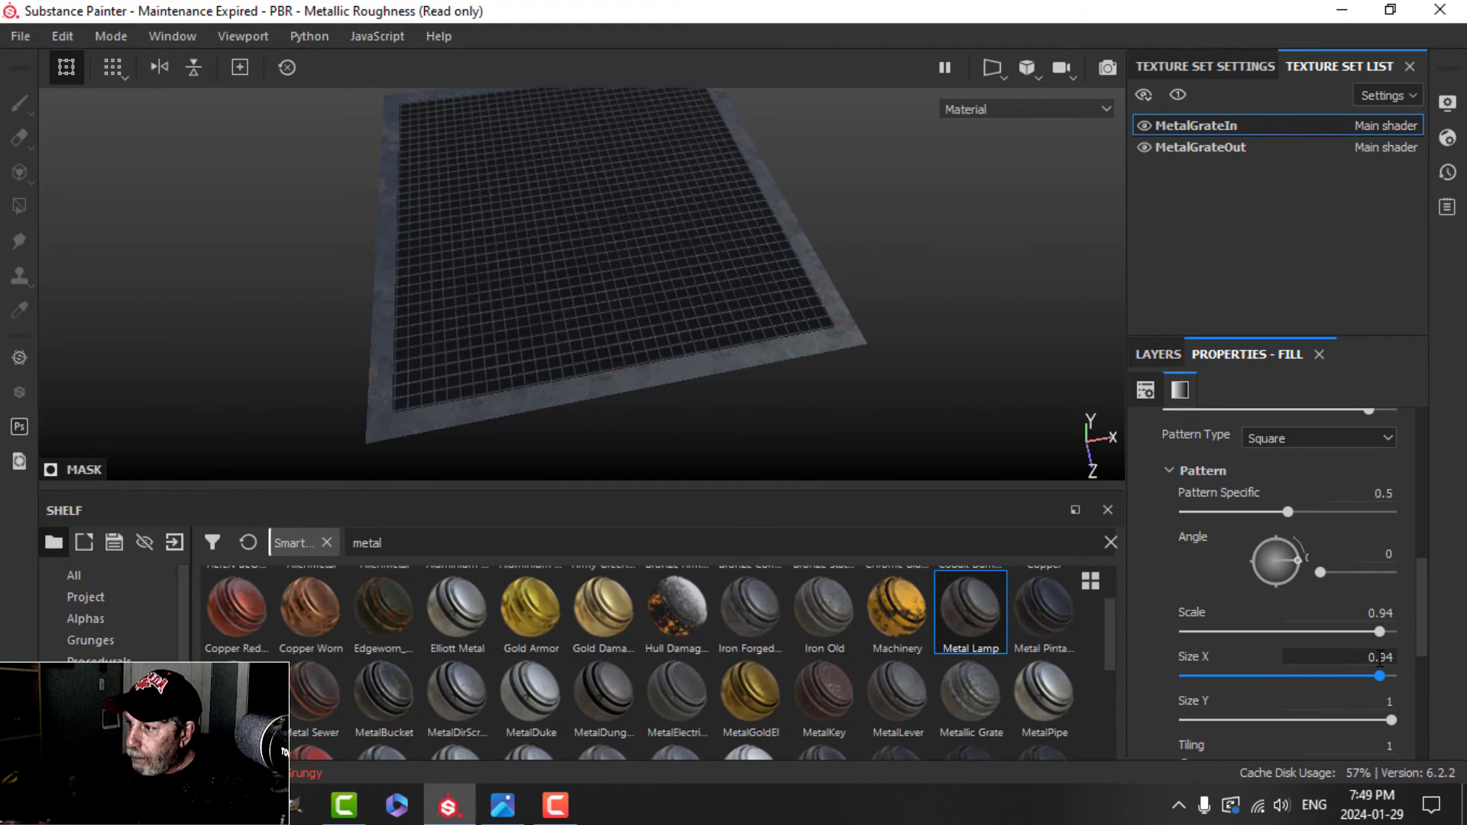
key(Return)
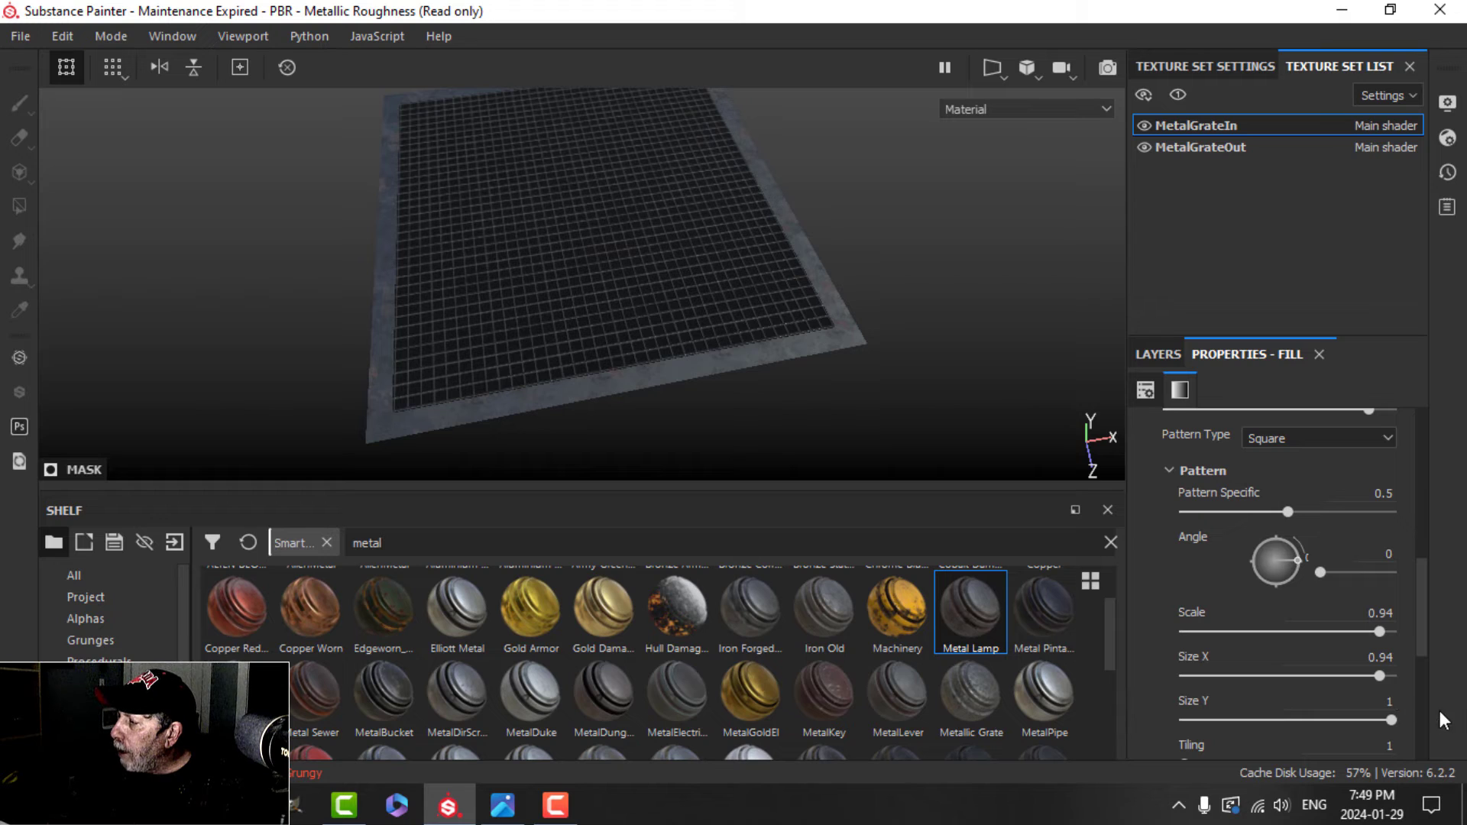
Step: Set the pattern's Size Y to 0.8 and its Tiling to 2
scroll(1418, 714, down, 1)
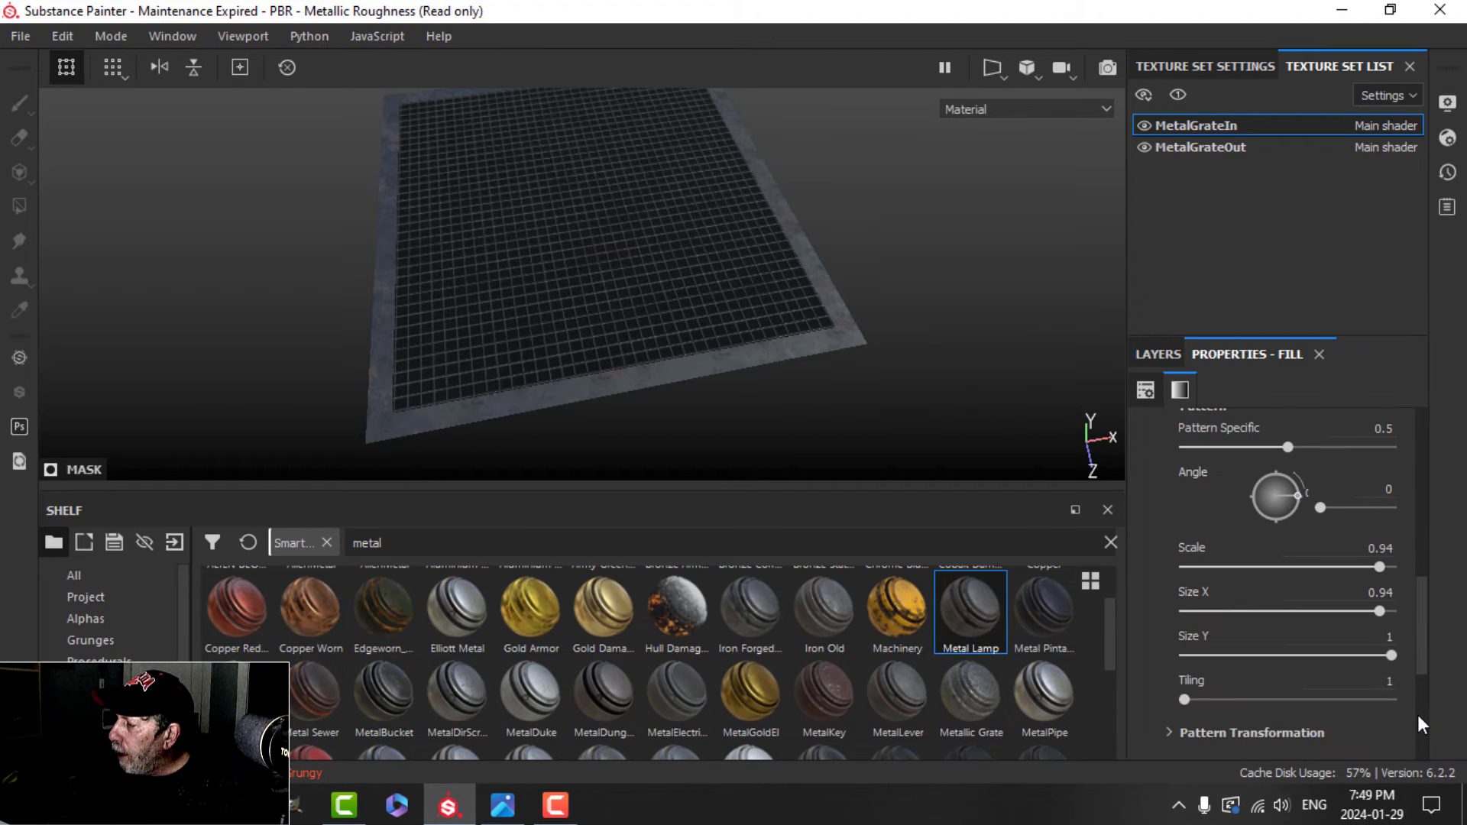
click(1374, 643)
text(0.8)
key(Return)
scroll(510, 286, up, 2)
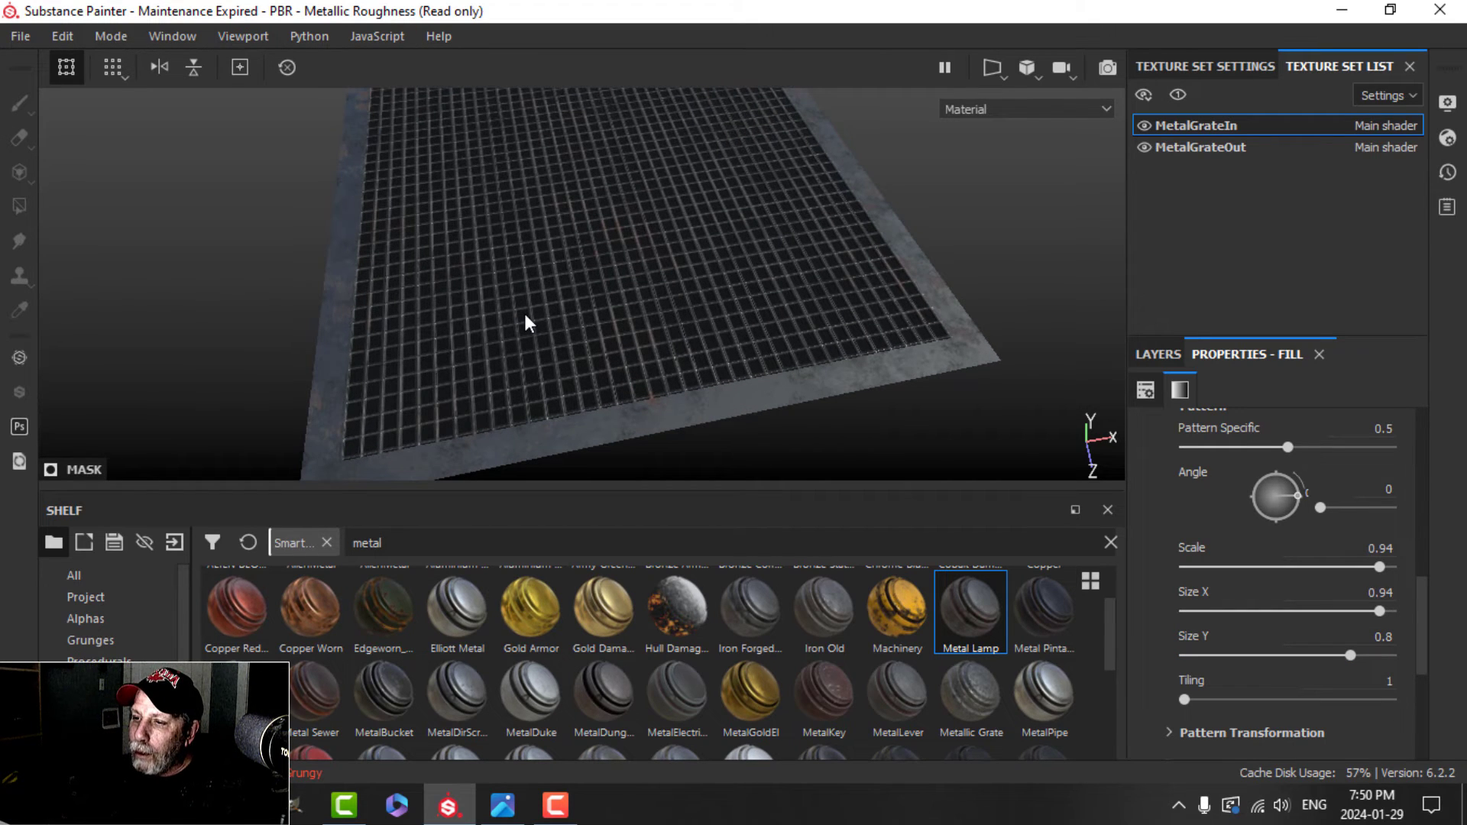
alt+drag(525, 318, 681, 366)
scroll(1342, 663, down, 2)
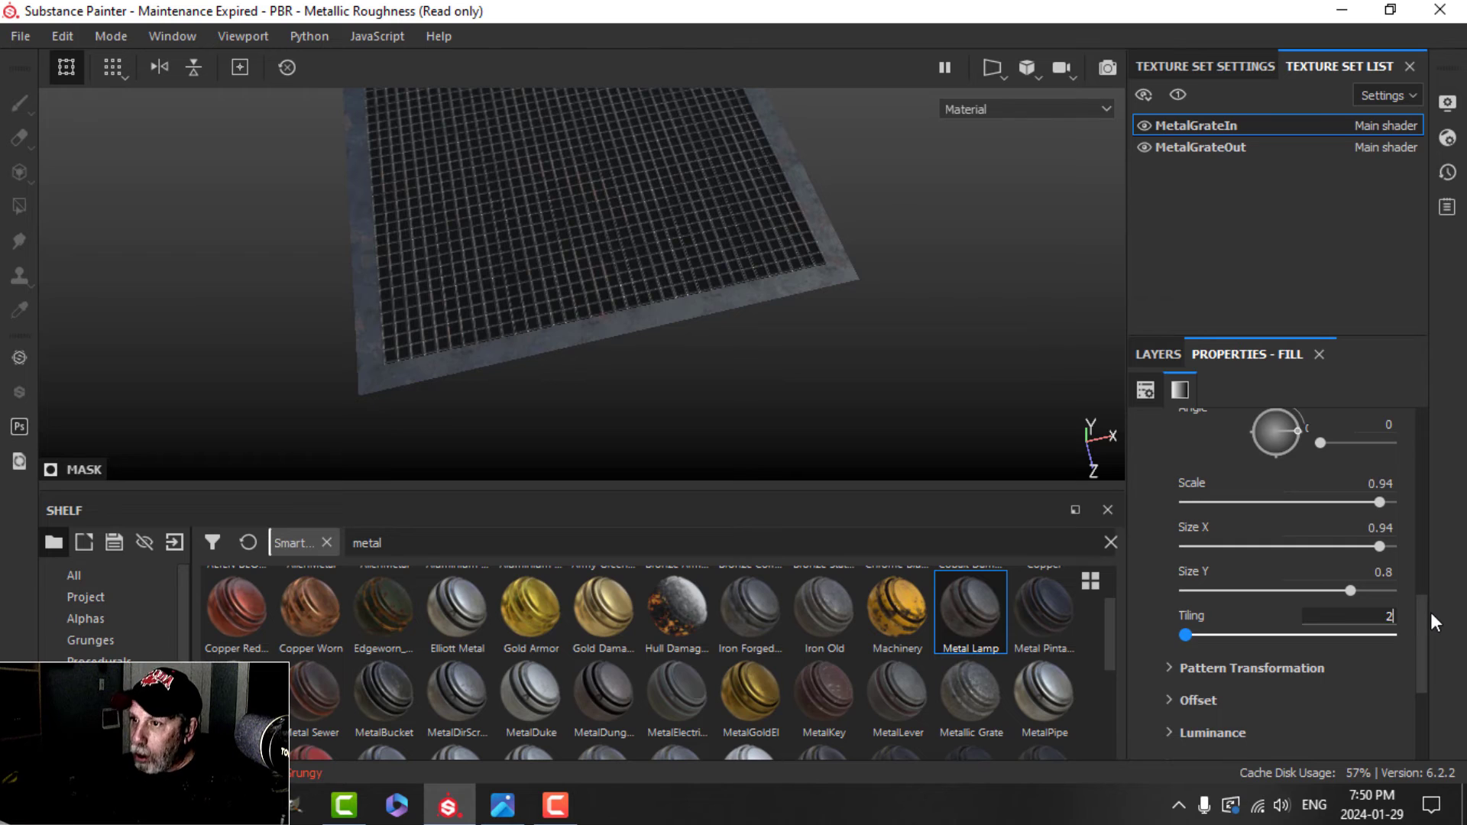
text(2)
key(Return)
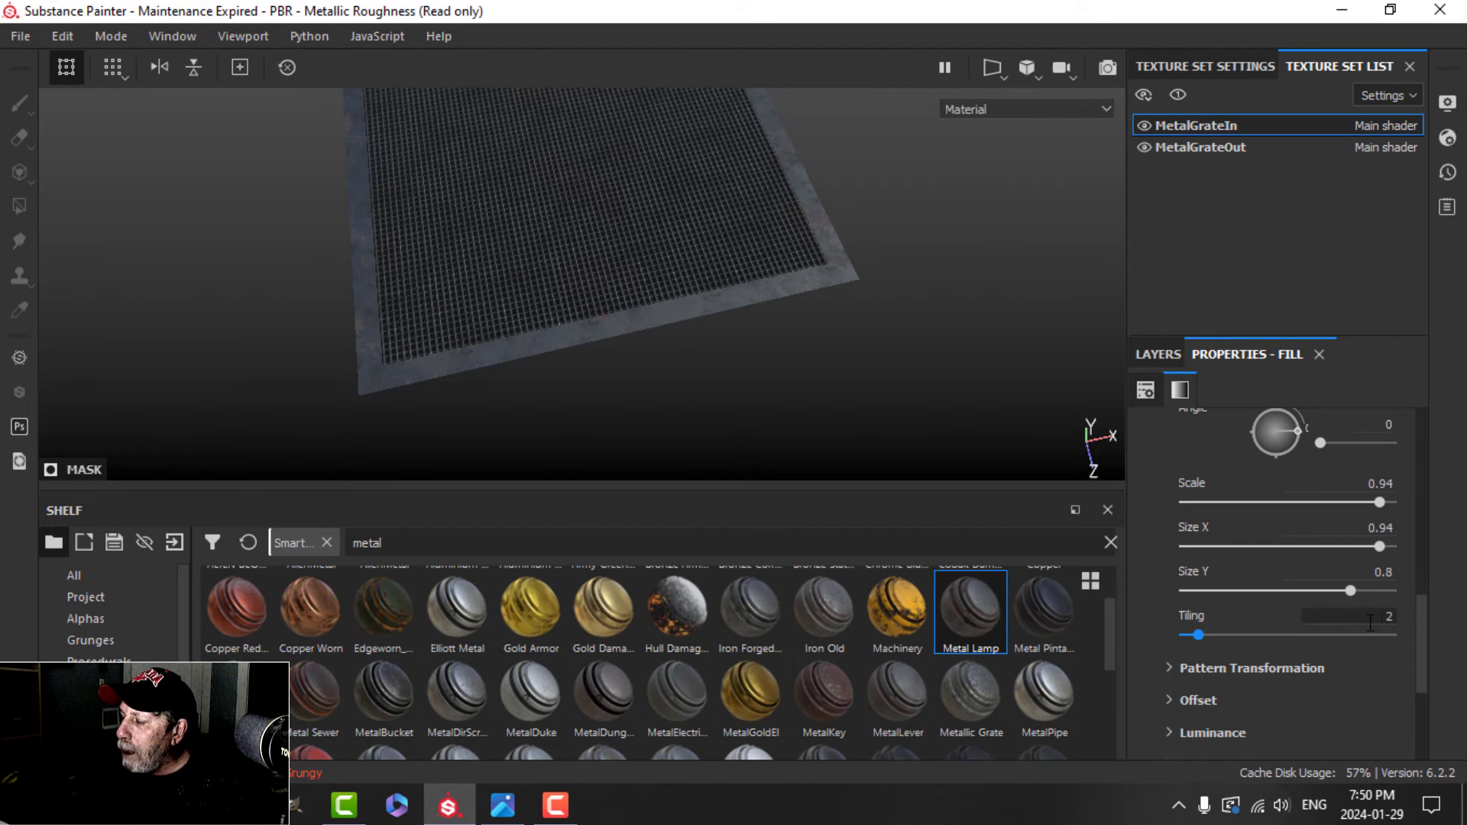
Step: In the pattern transformation settings, set Number X to 5 and Number Y to 1
scroll(1299, 654, down, 1)
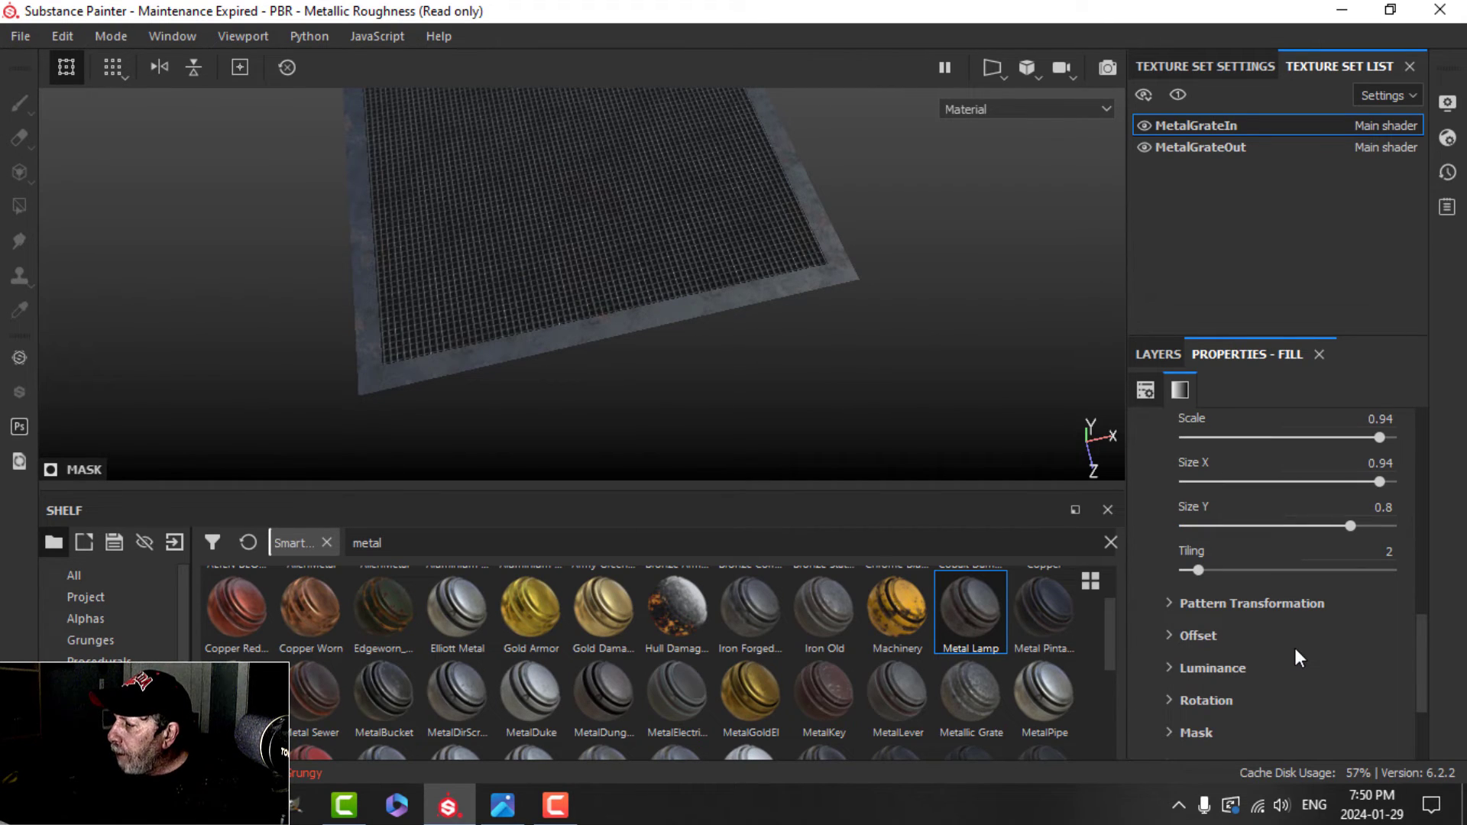
click(1168, 604)
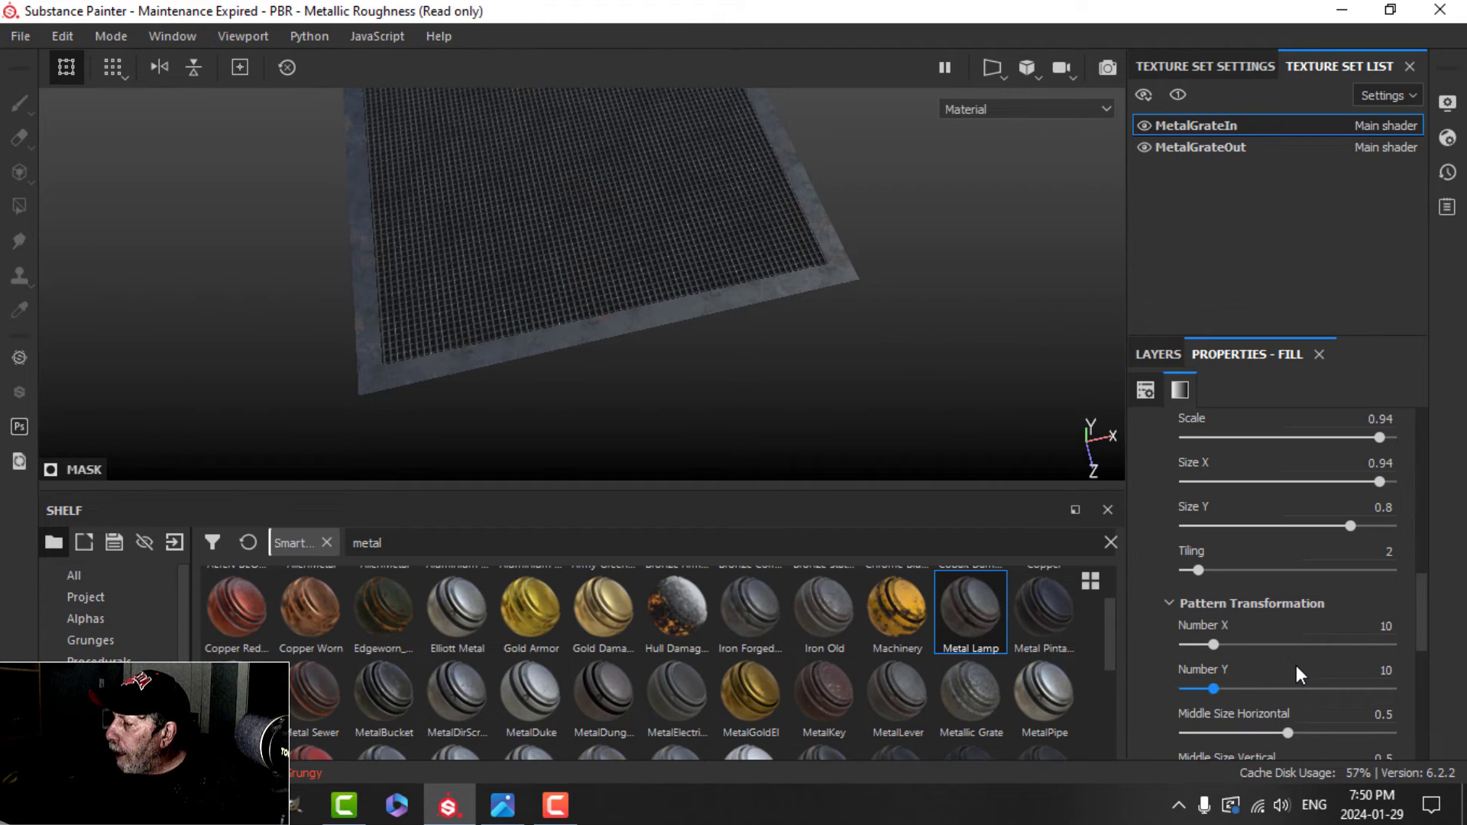
click(1360, 627)
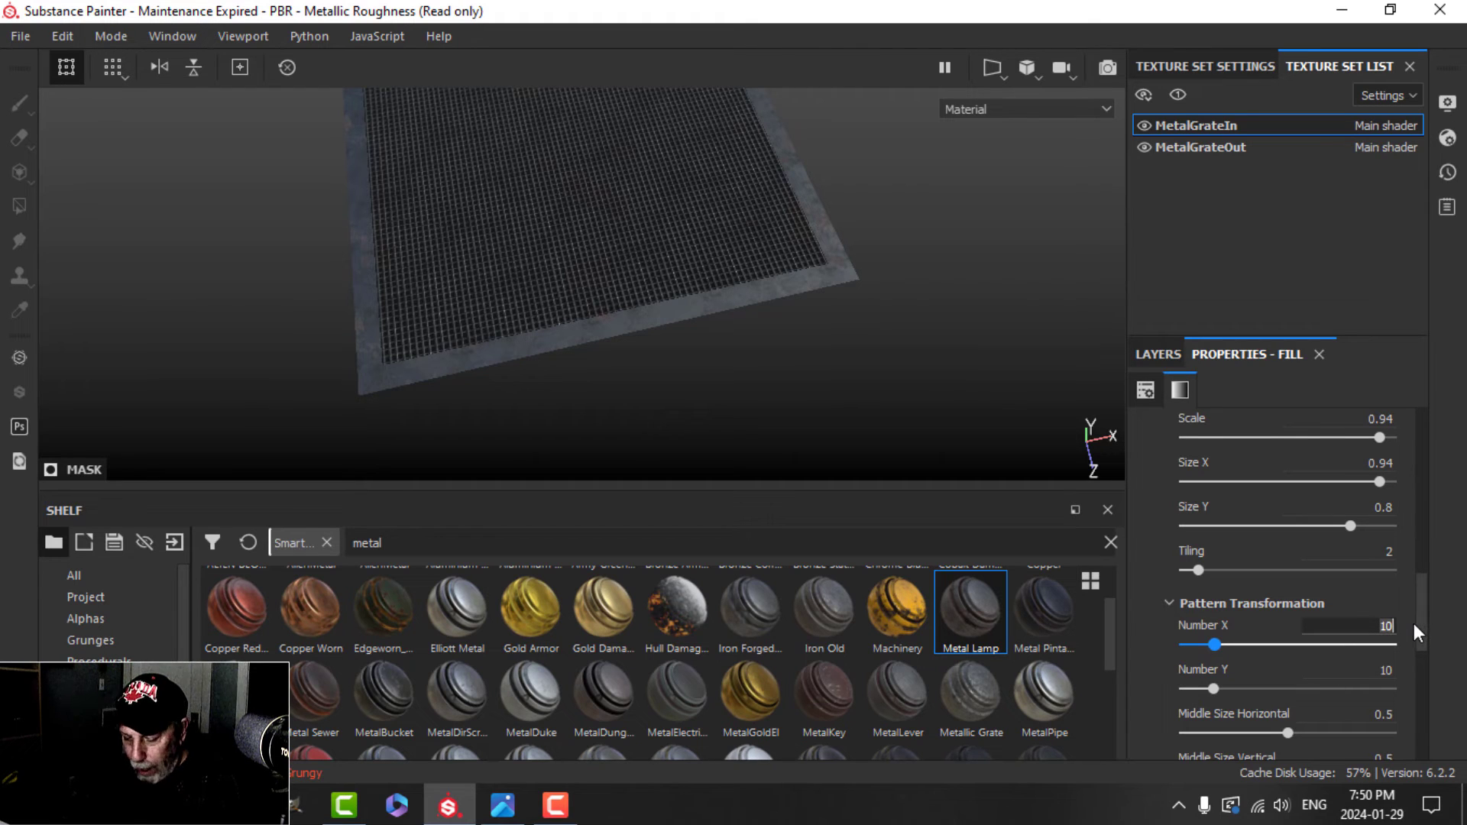
key(BackSpace)
key(BackSpace)
text(5)
key(Return)
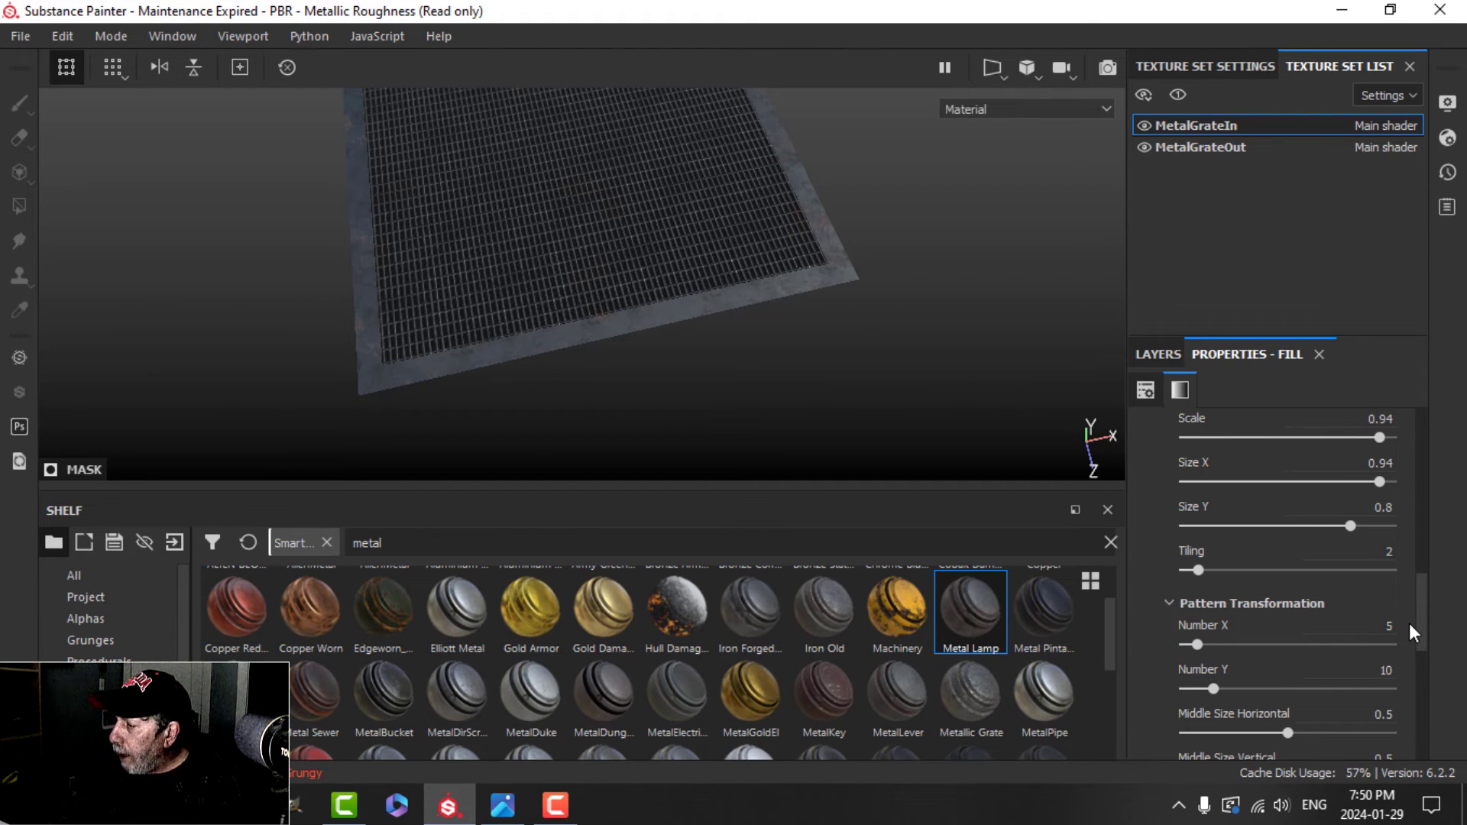
click(1377, 672)
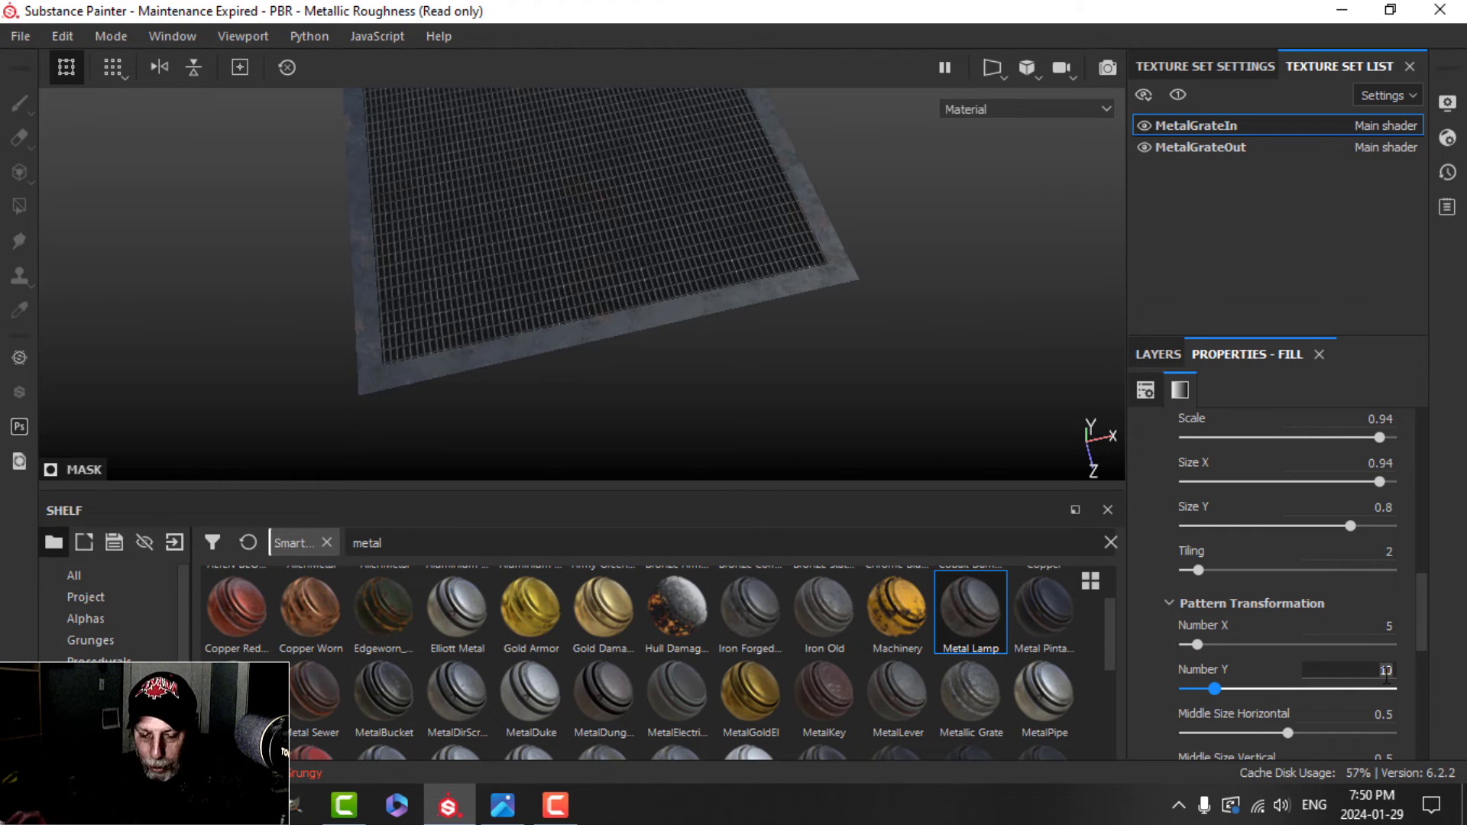
key(BackSpace)
key(Return)
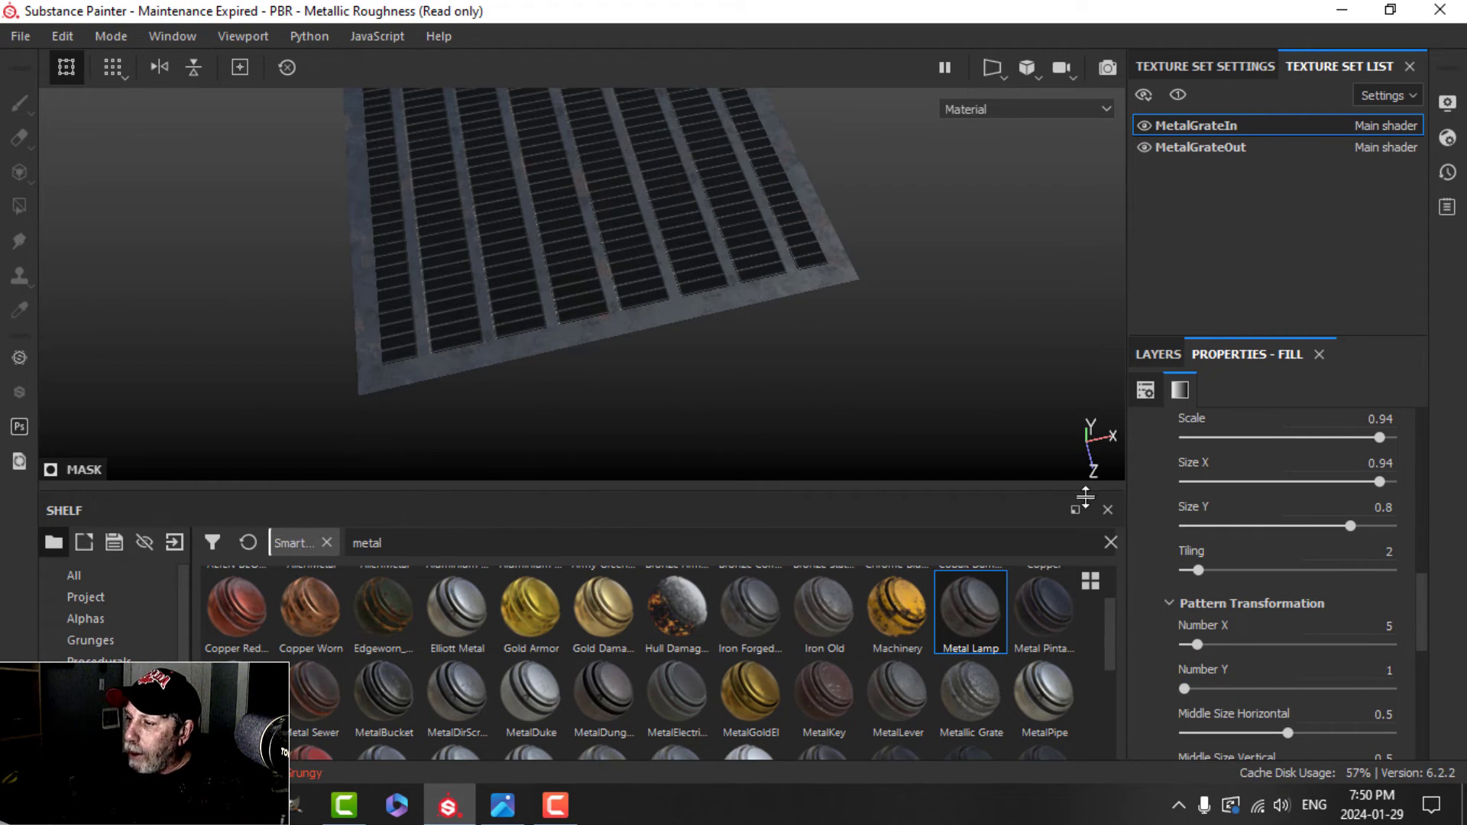
Step: Set the Scale in the Tile Generator's pattern transformation settings to 2
scroll(1286, 672, down, 3)
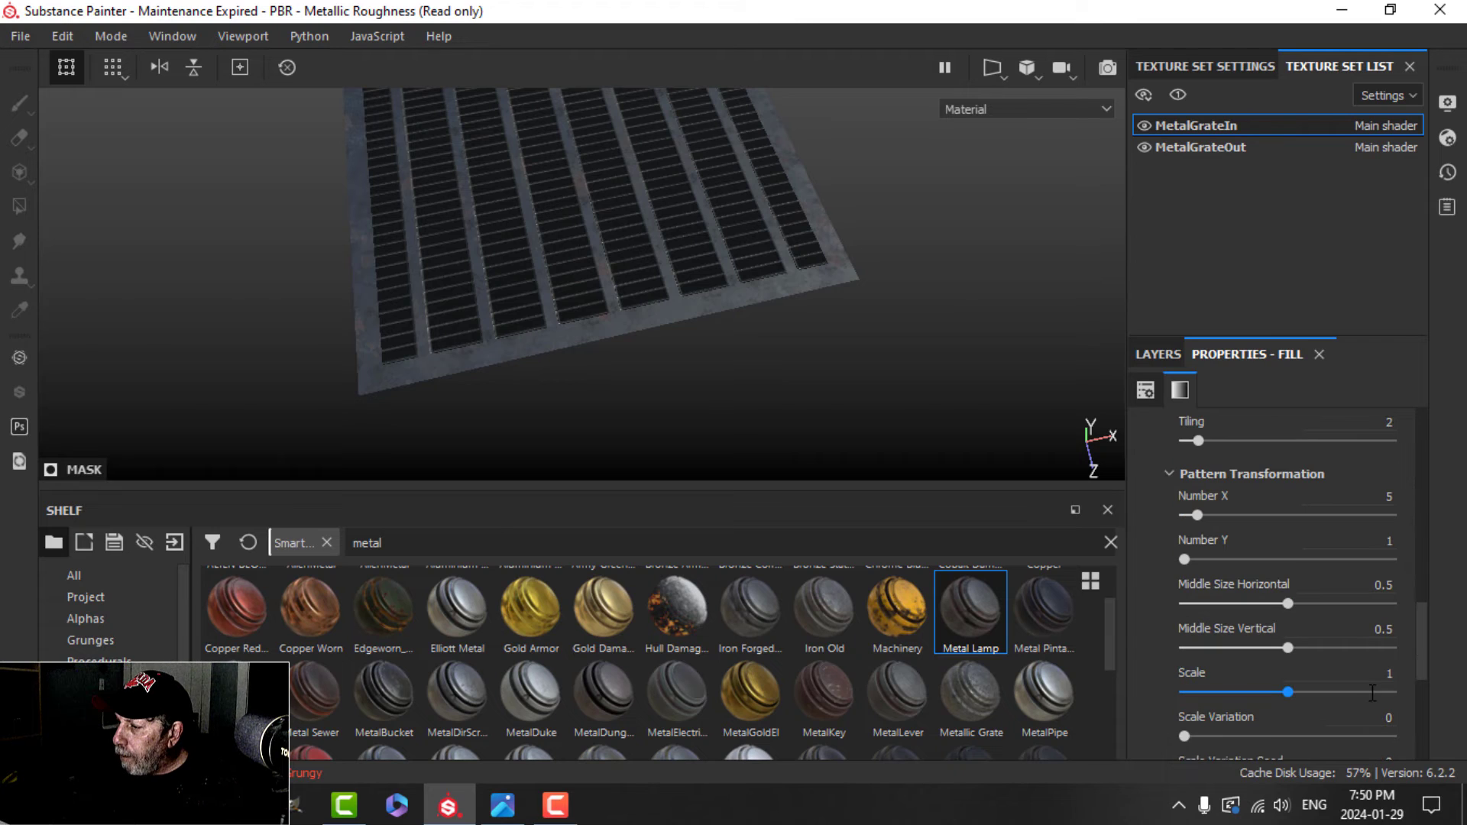
double_click(1373, 675)
text(2)
key(Return)
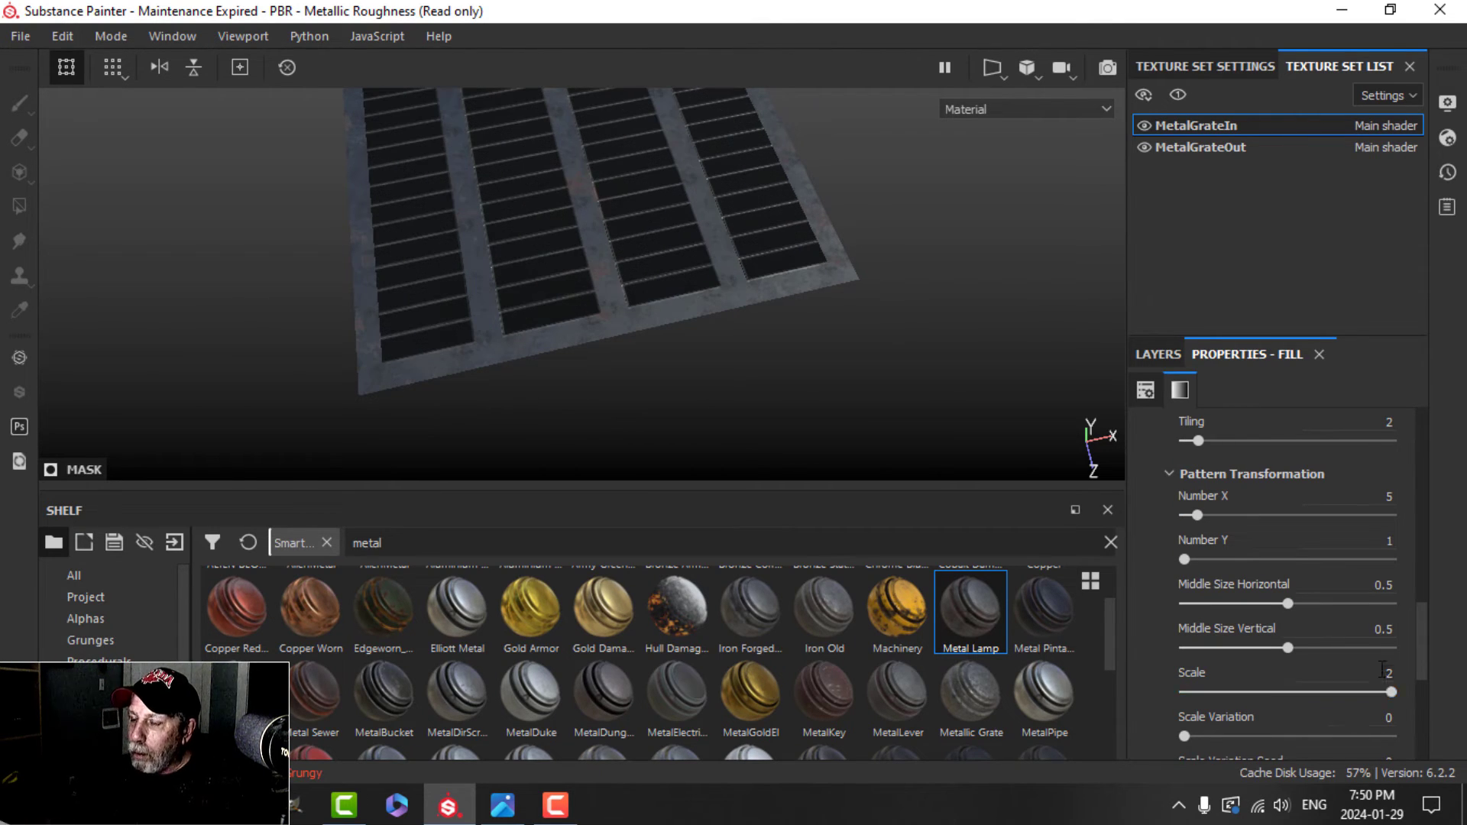
Step: Set the pattern's Angle to 270 and inspect the slots on the plane
scroll(1319, 648, down, 5)
scroll(1343, 633, up, 1)
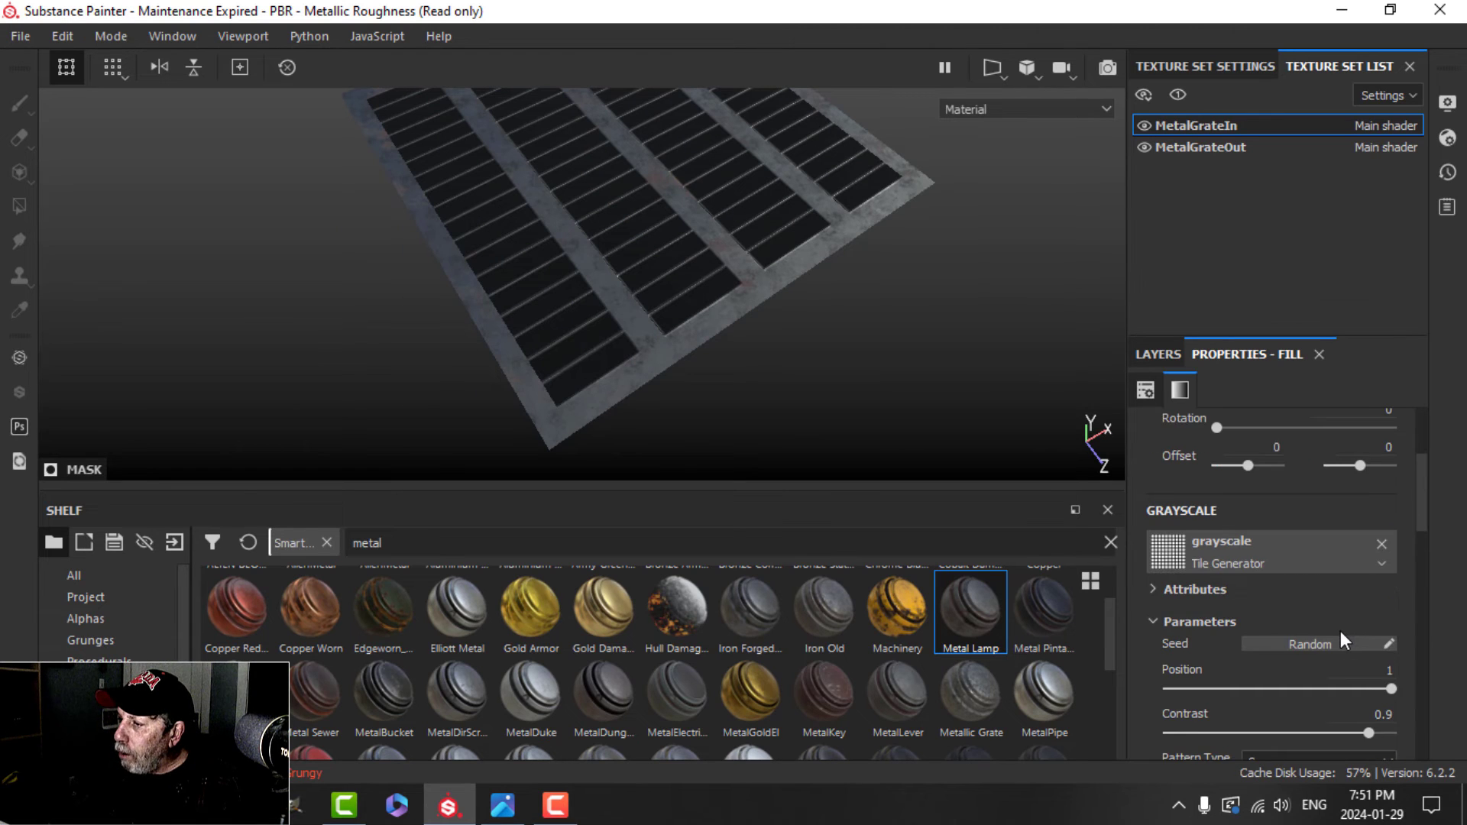
scroll(1332, 636, up, 2)
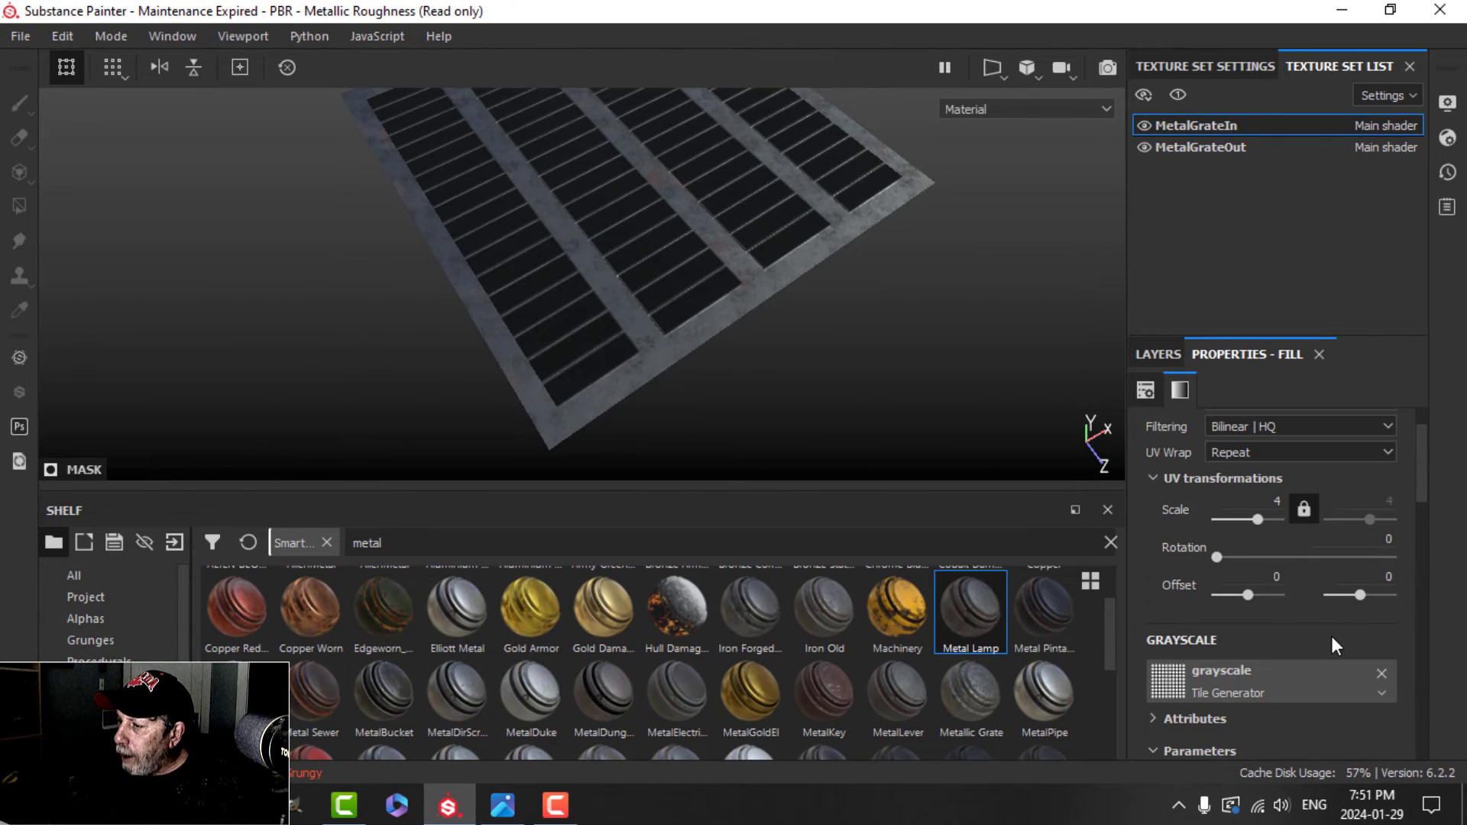
scroll(1330, 639, down, 3)
scroll(1330, 639, down, 3)
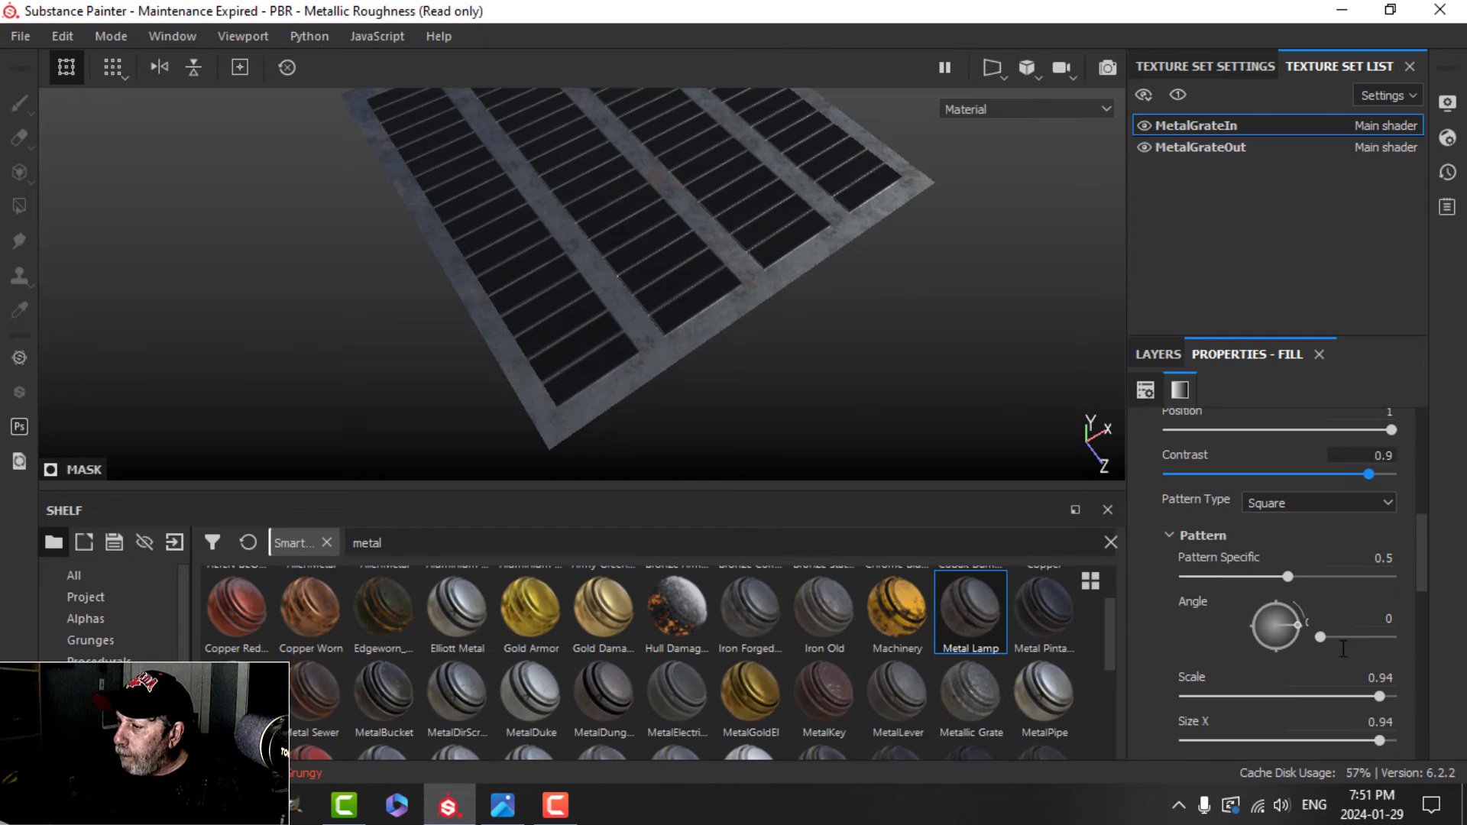
click(1362, 623)
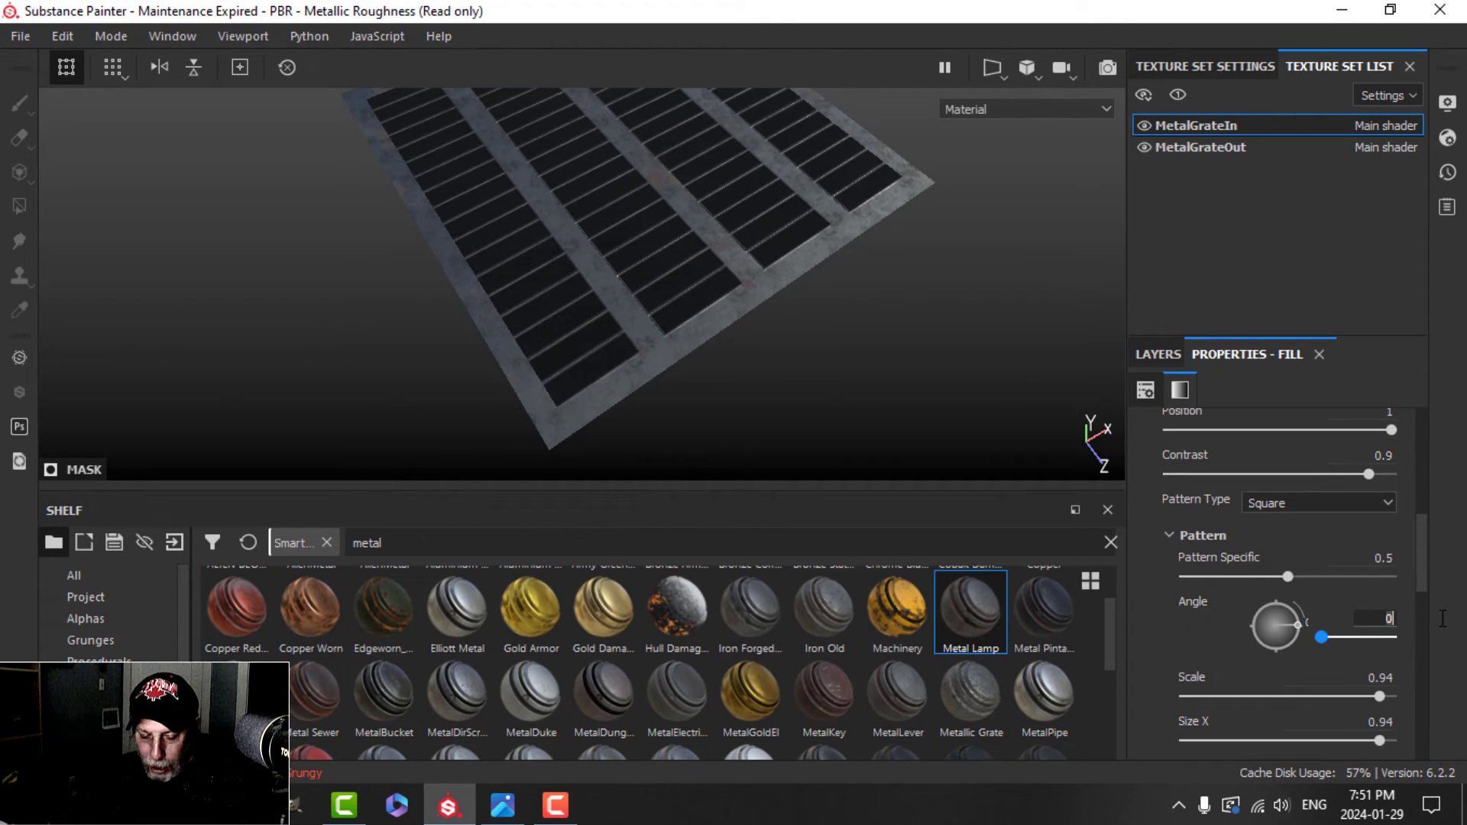
text(270)
key(Return)
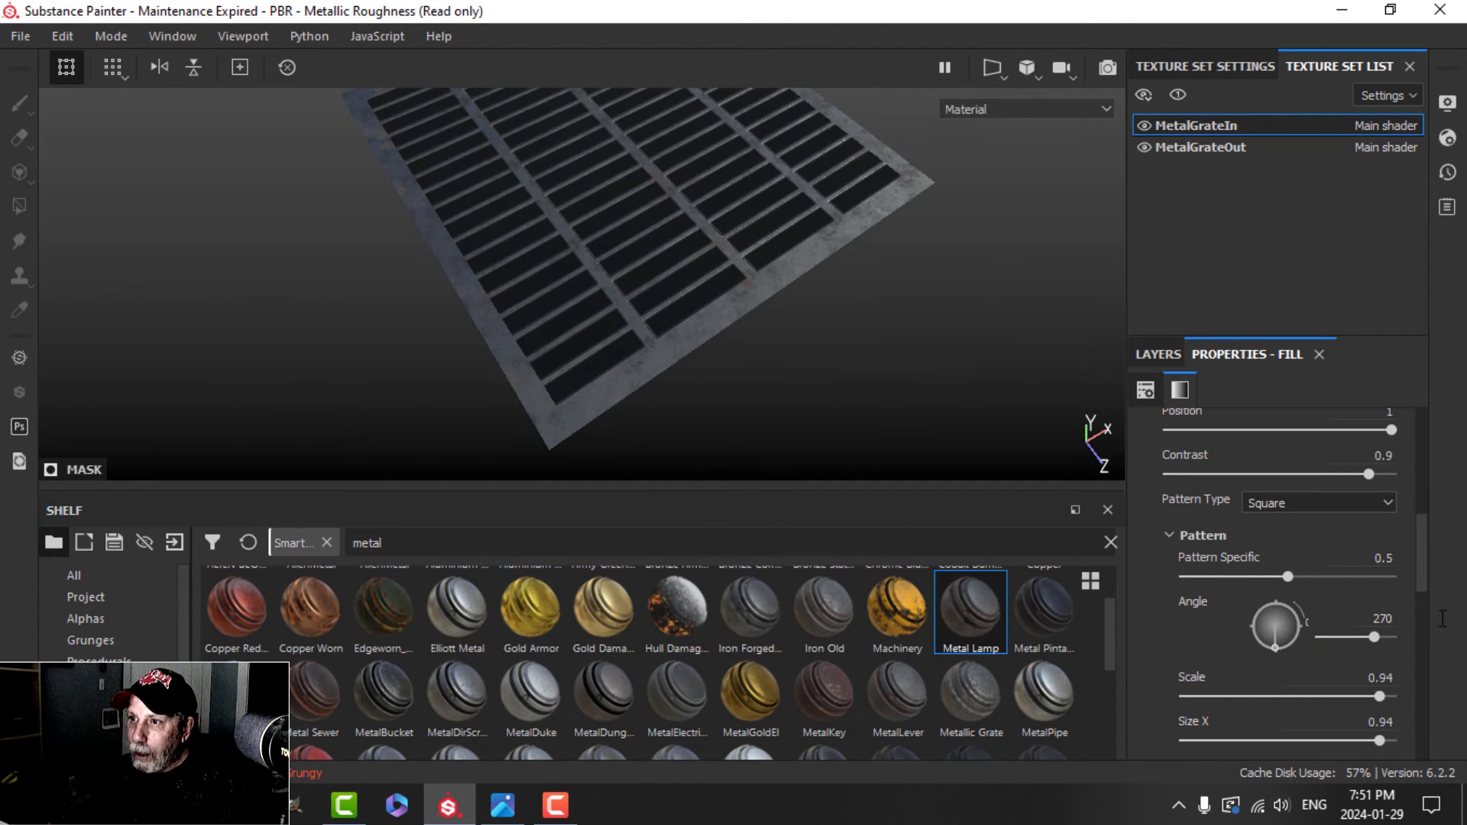
alt+drag(810, 326, 688, 305)
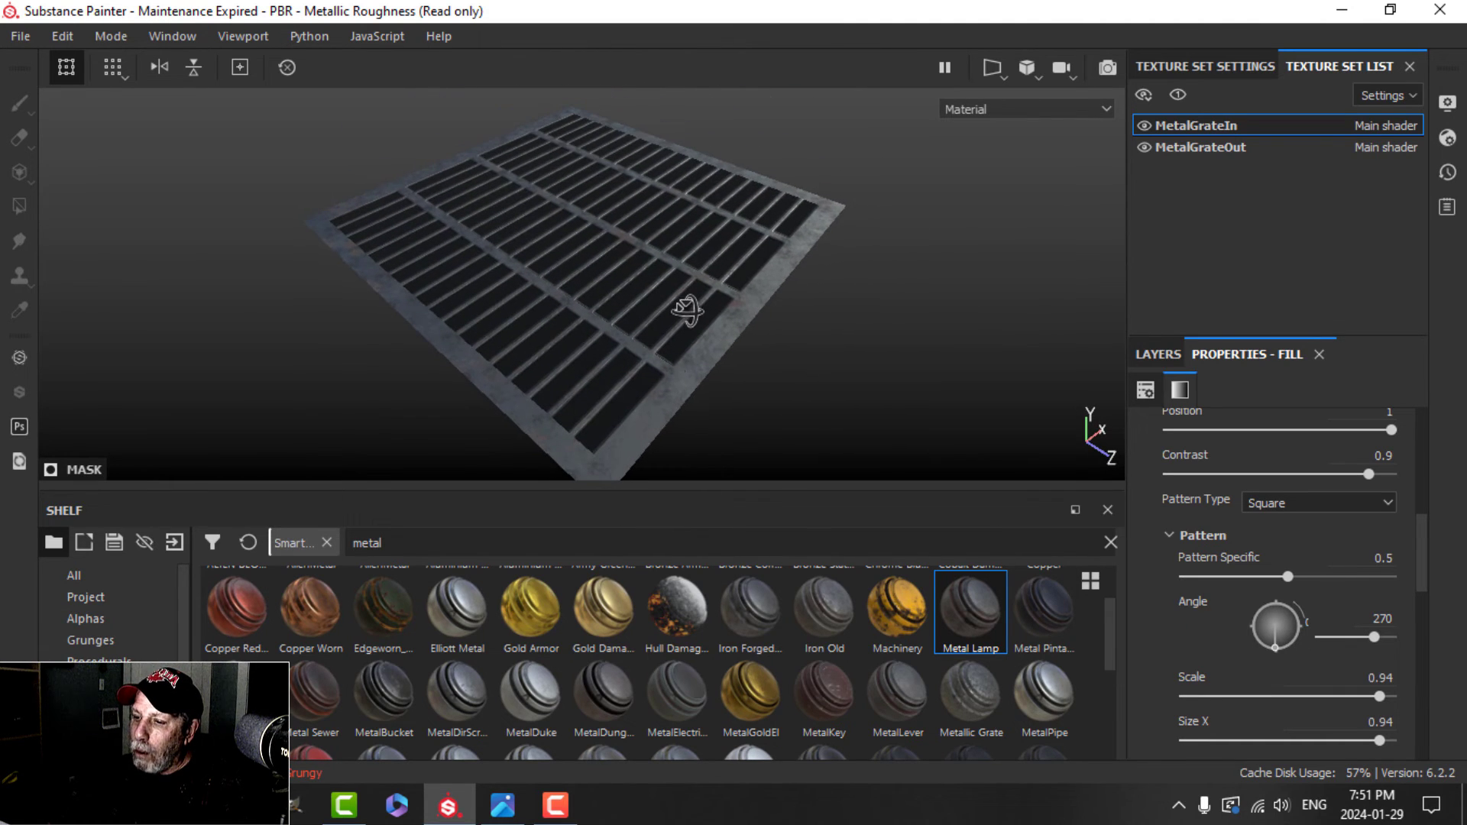
Step: Compare the grate on the plane with the reference image, then put the image away
click(510, 807)
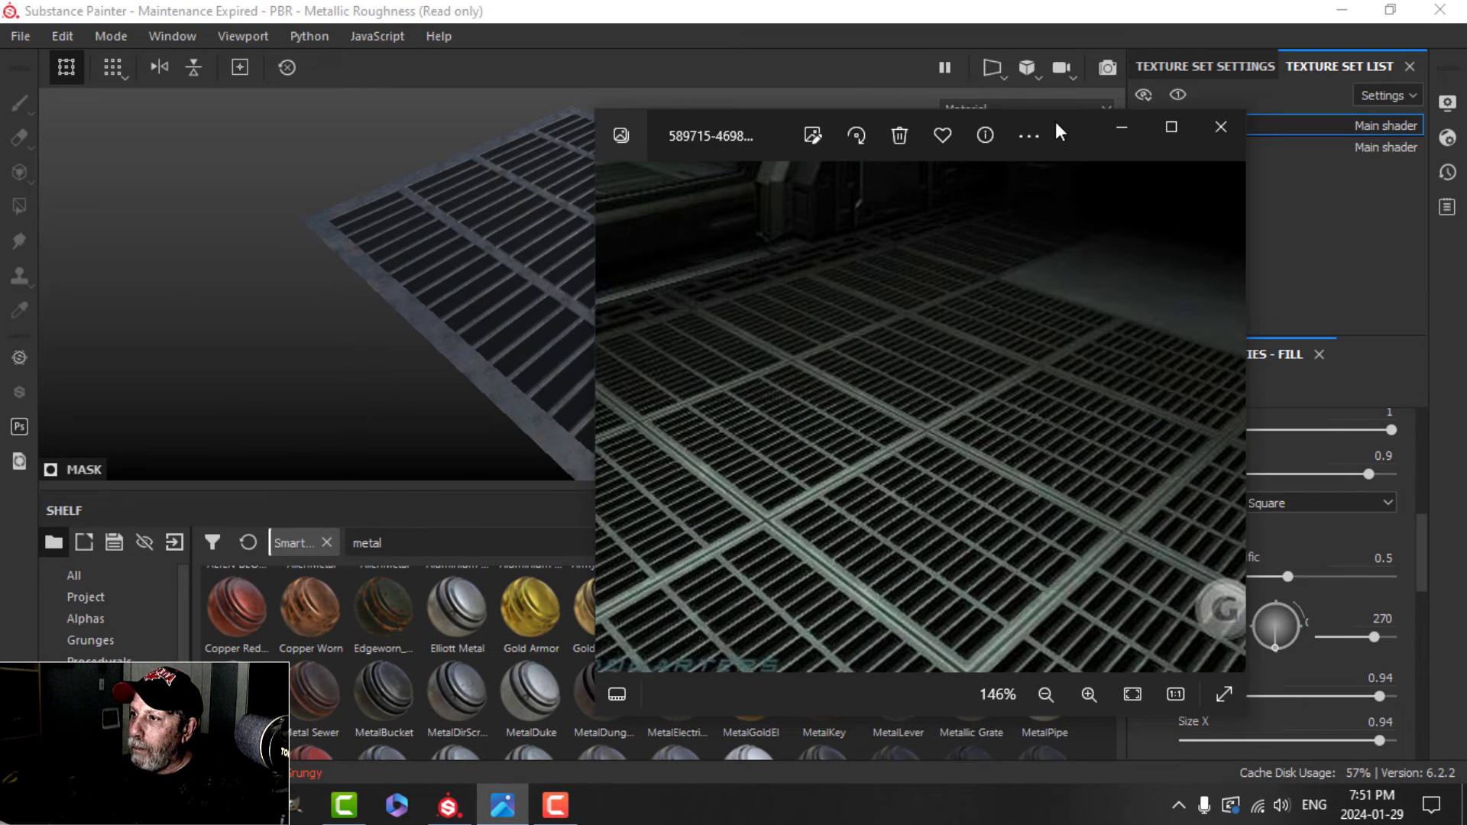
drag(1056, 122, 1258, 57)
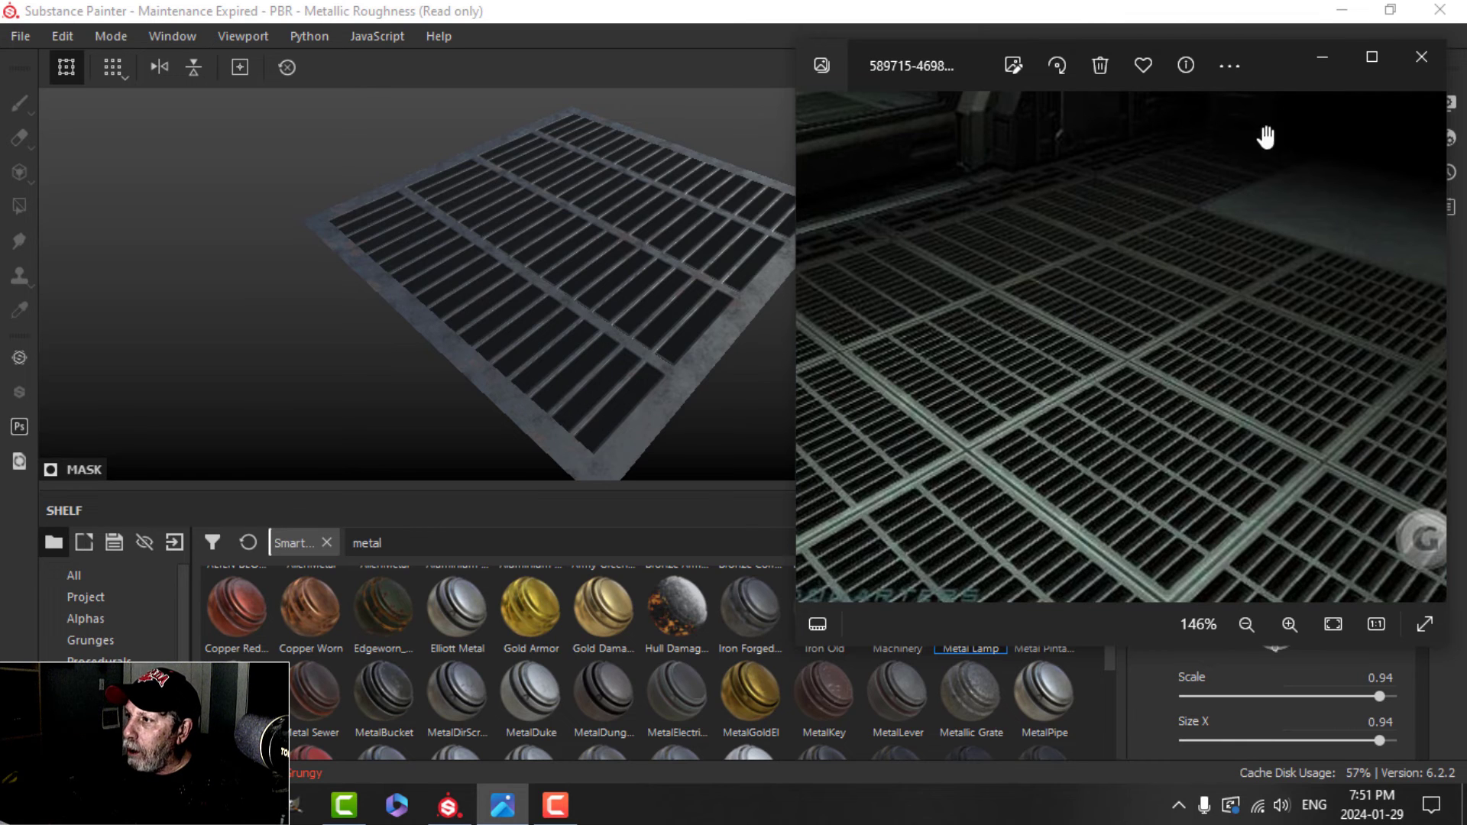
click(1323, 58)
alt+drag(673, 348, 881, 370)
Step: Add a Blur filter to the mask of Fill layer 3 and check the slot edges on the plane
click(1157, 353)
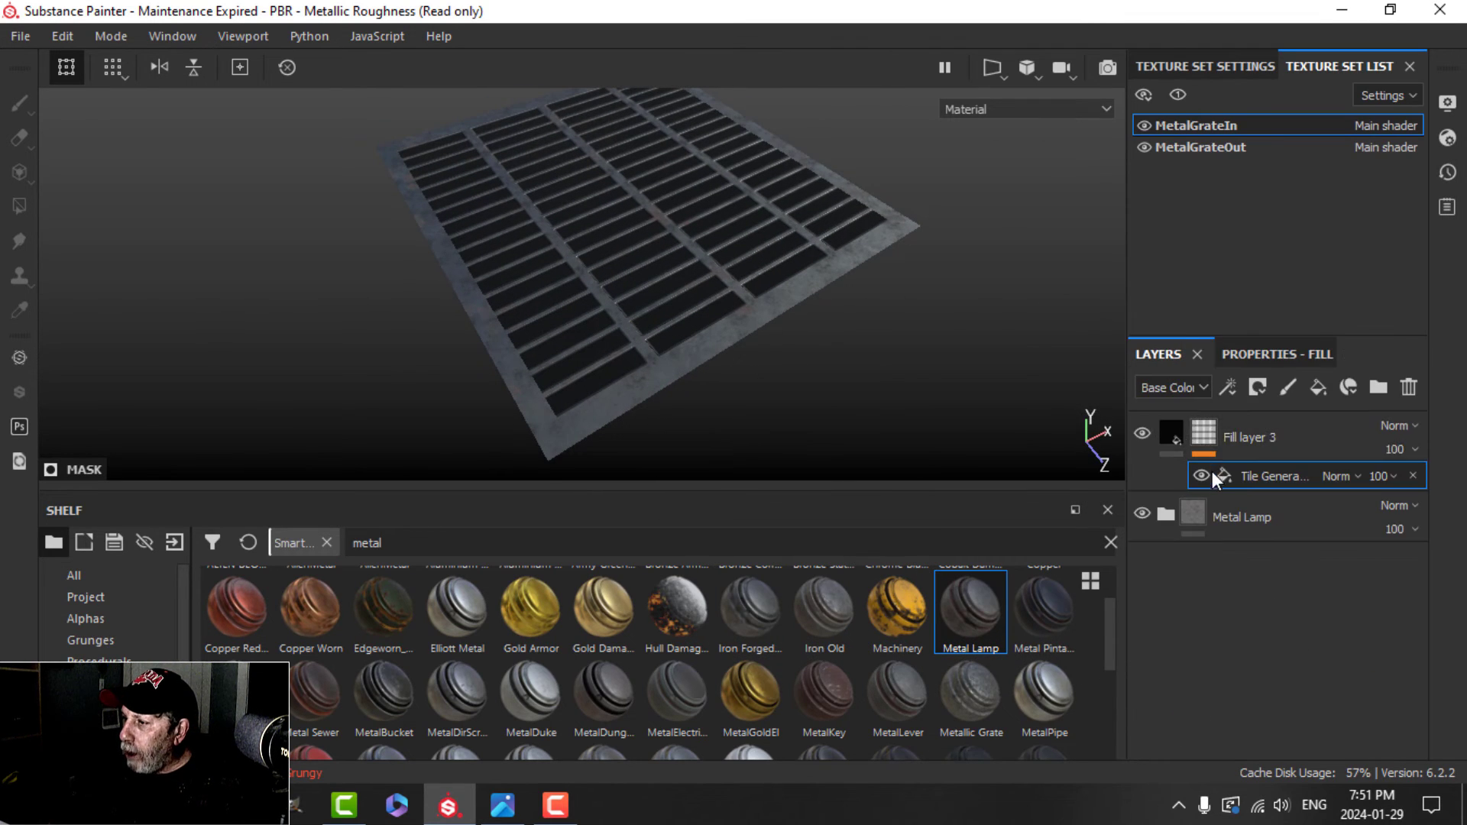
click(1237, 390)
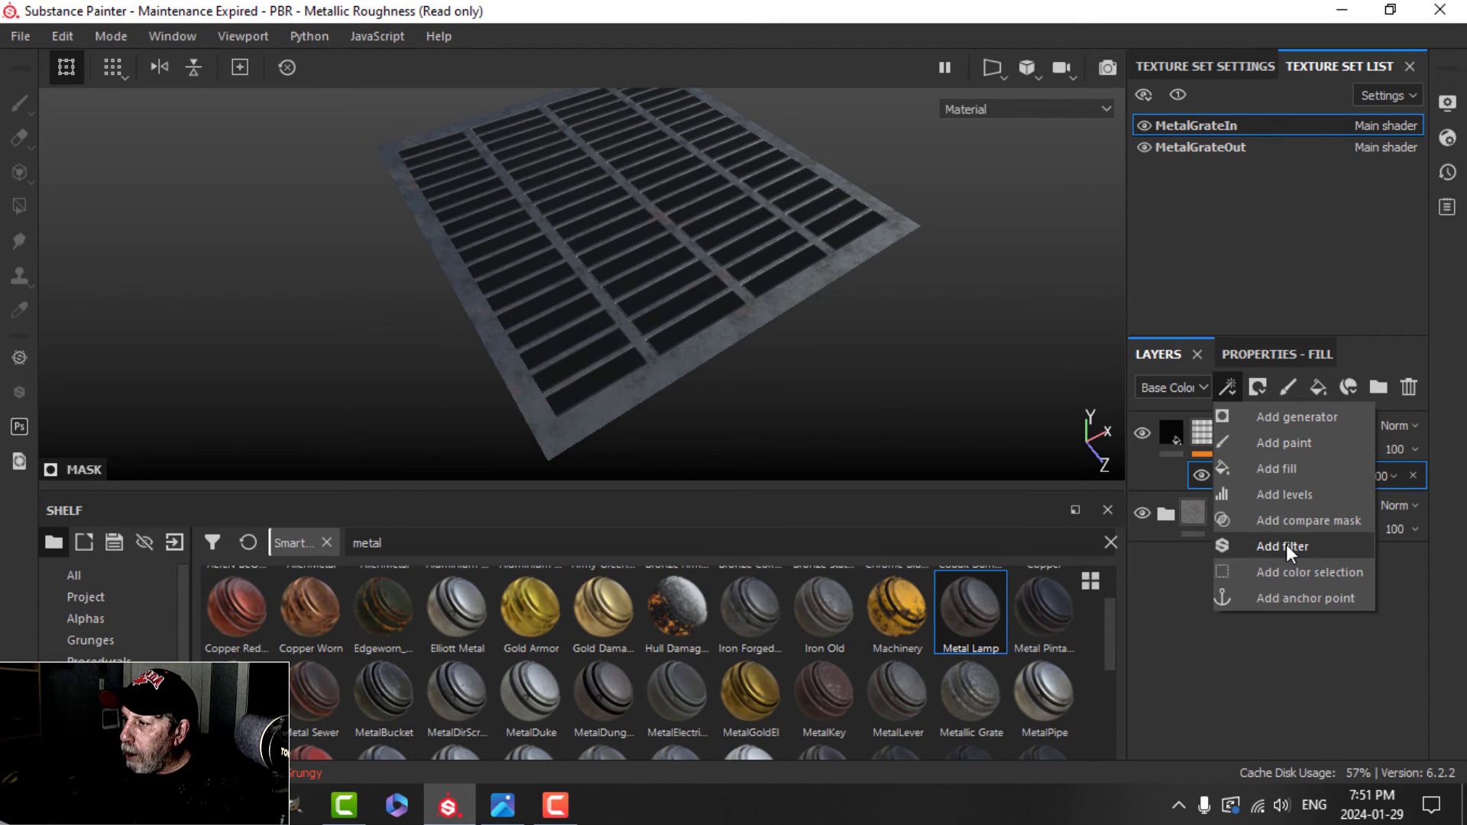
click(1286, 544)
click(1259, 361)
click(1259, 434)
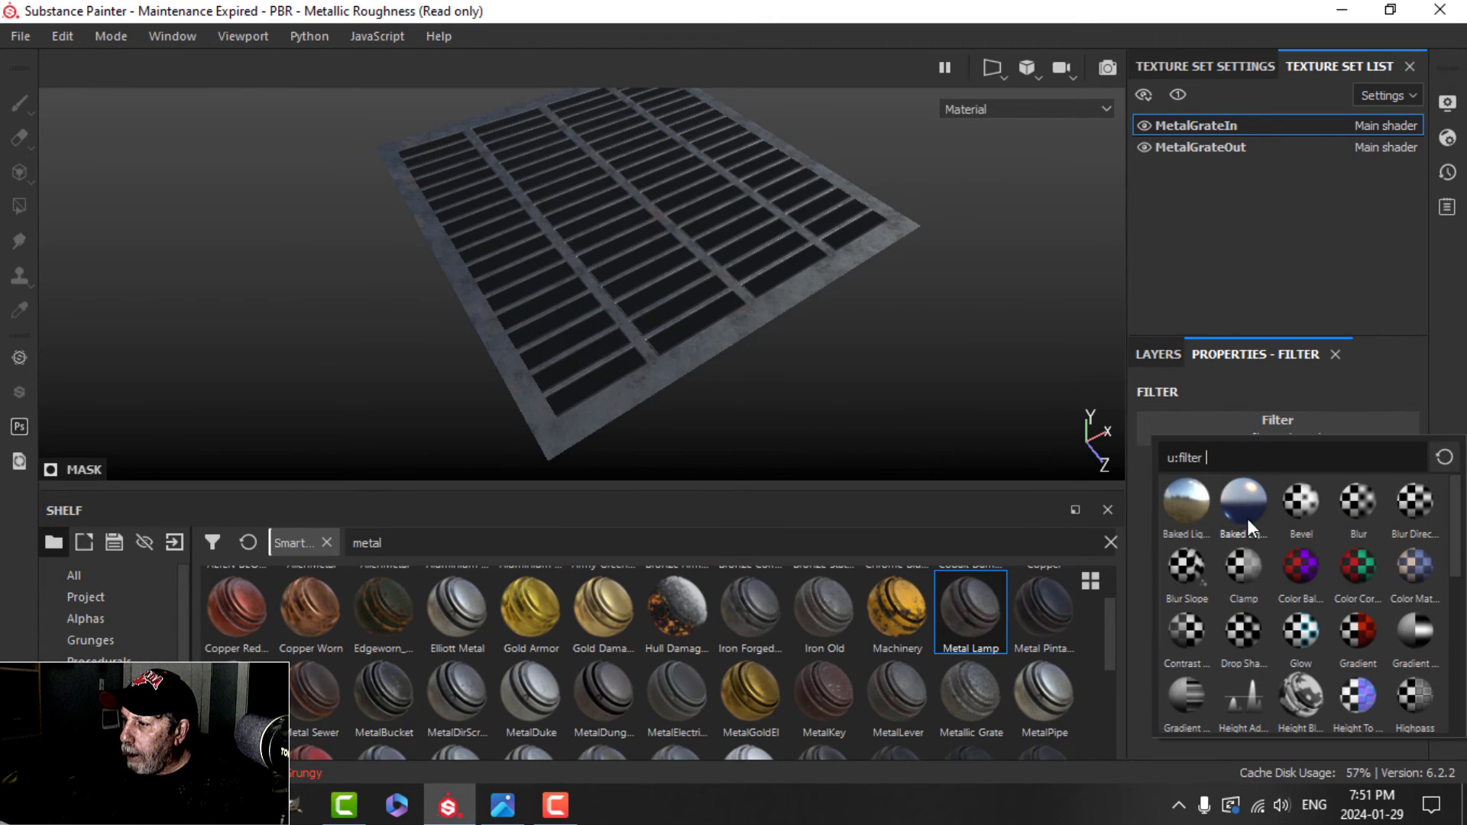
click(1351, 509)
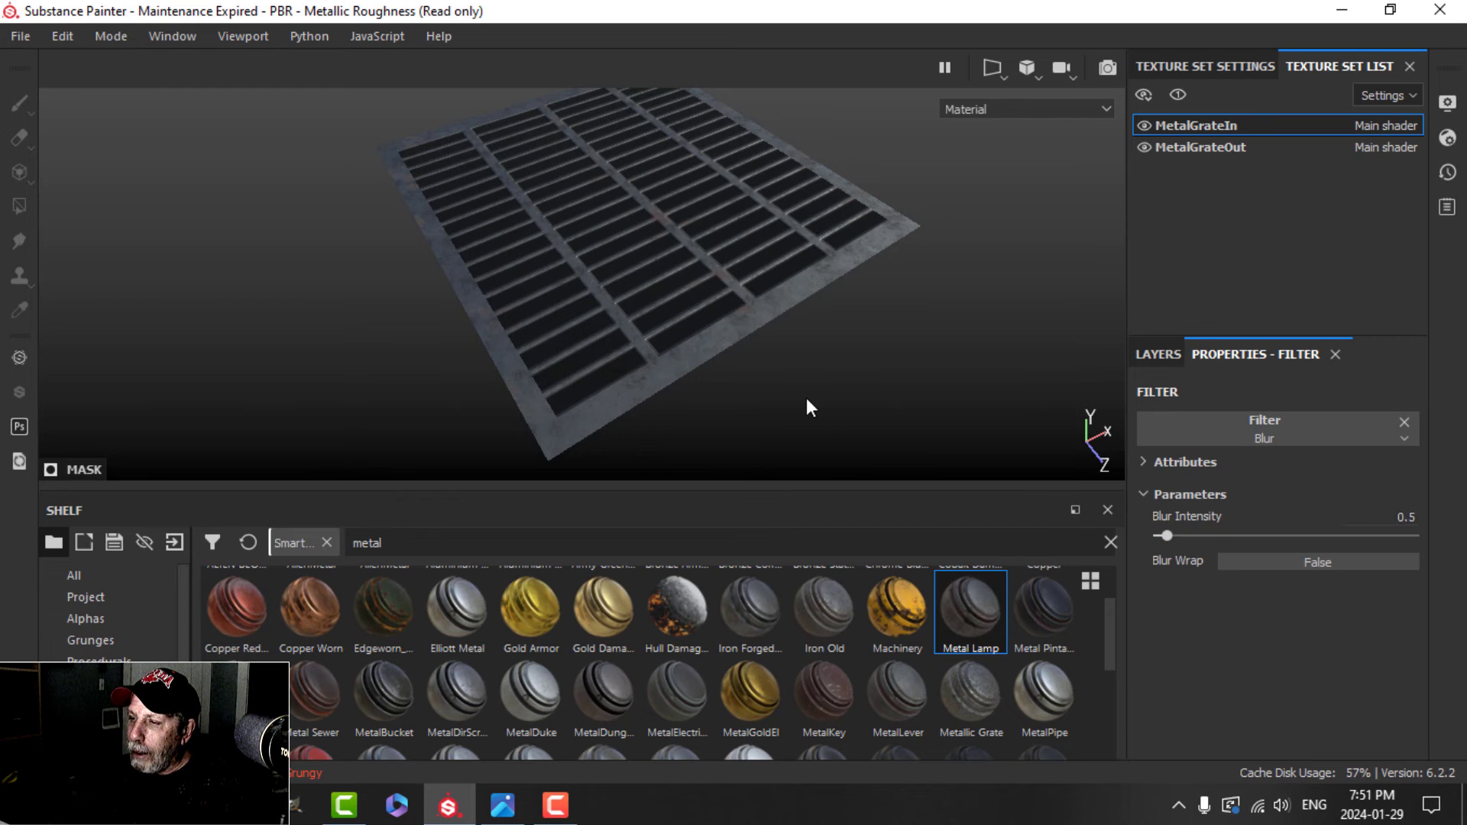
scroll(775, 402, up, 3)
scroll(766, 352, down, 4)
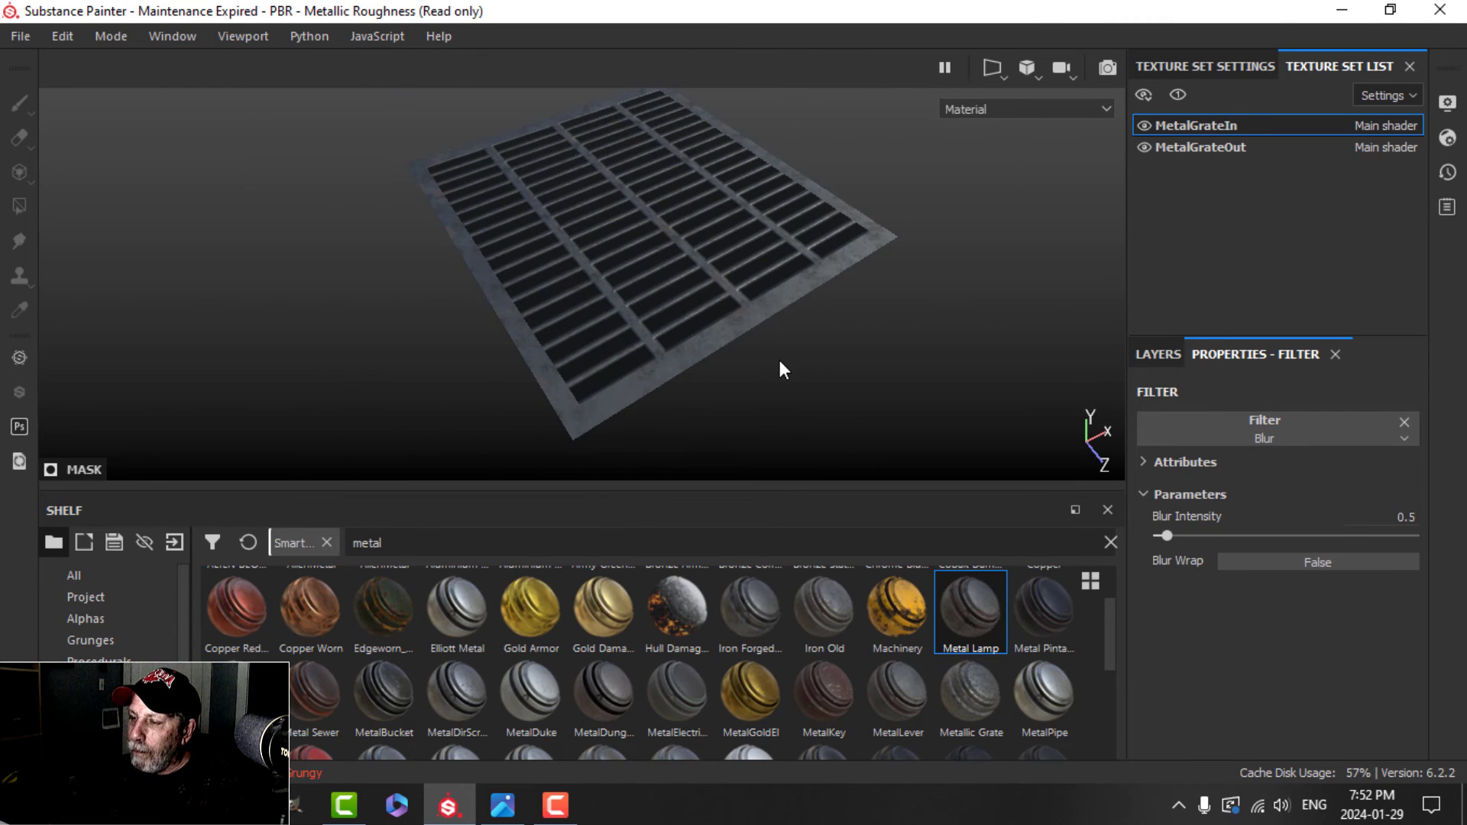
Step: Inspect the softened slot edges on the grate up close and from afar, then select the fill of Fill layer 3
alt+drag(780, 356, 740, 351)
mouse_move(746, 403)
alt+mouse_down()
mouse_move(736, 367)
mouse_move(745, 411)
mouse_move(727, 413)
alt+mouse_up()
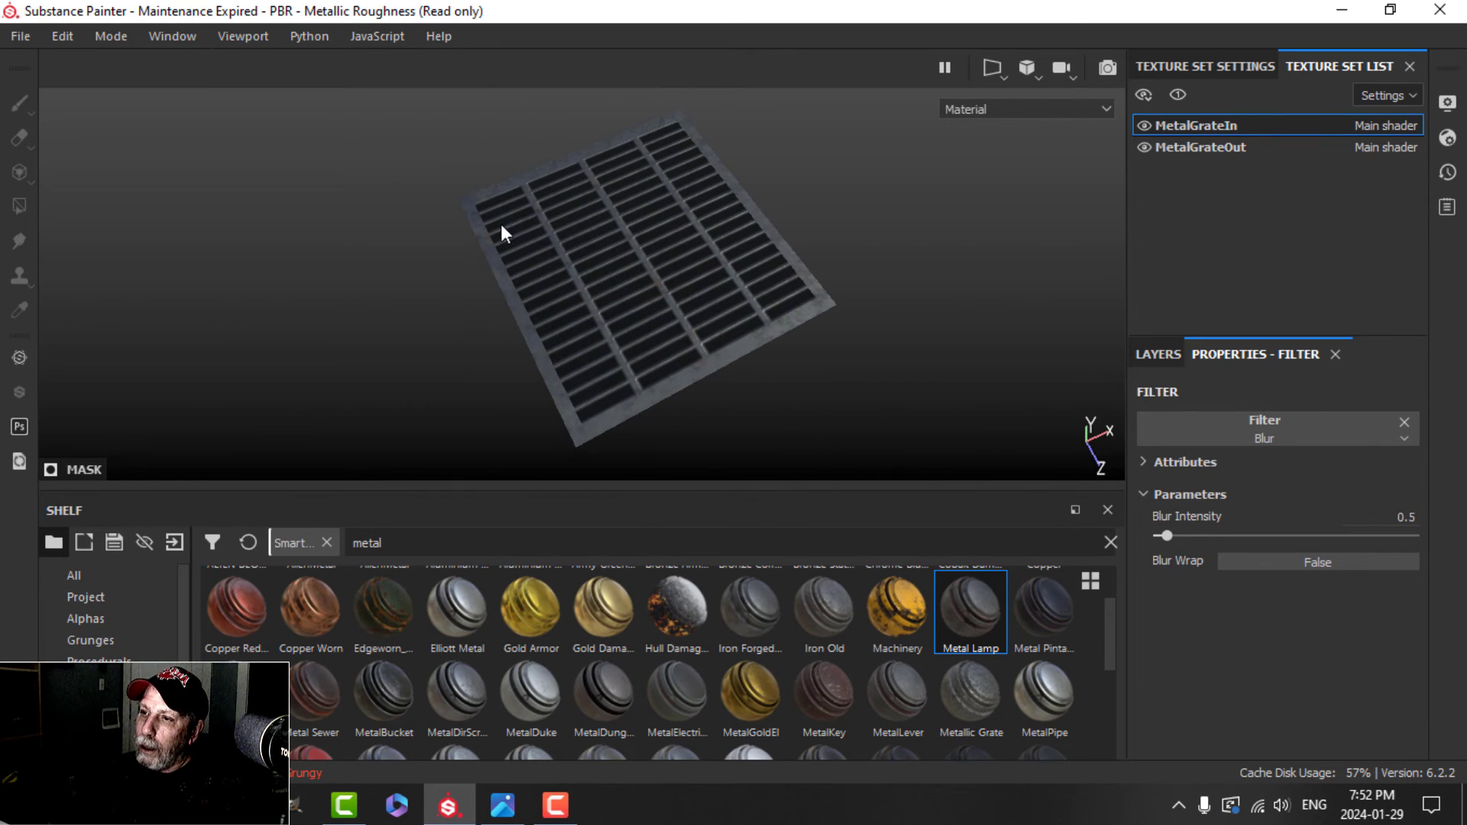
alt+drag(698, 292, 760, 340)
scroll(717, 380, up, 4)
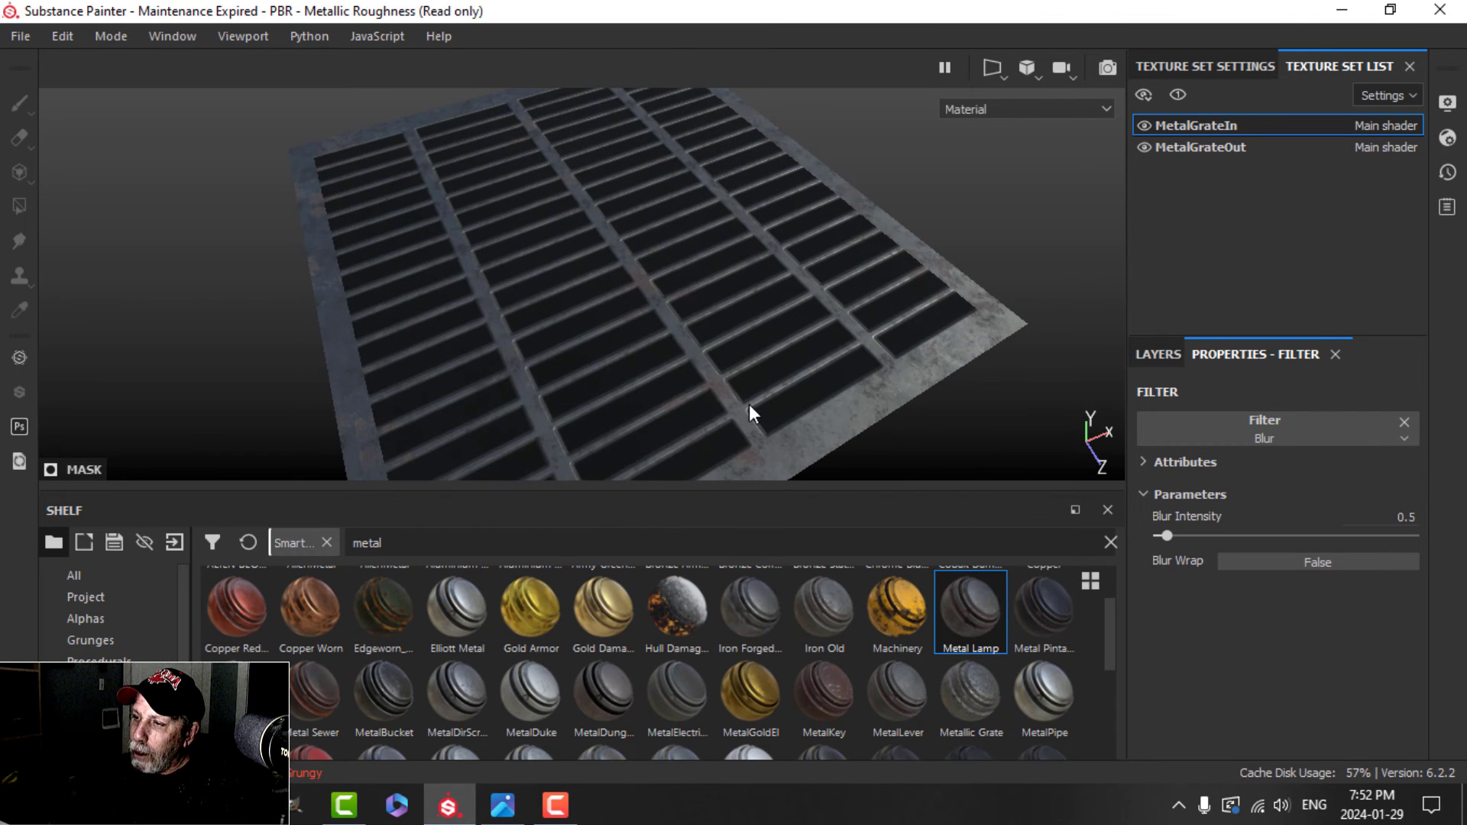
alt+drag(750, 413, 715, 344)
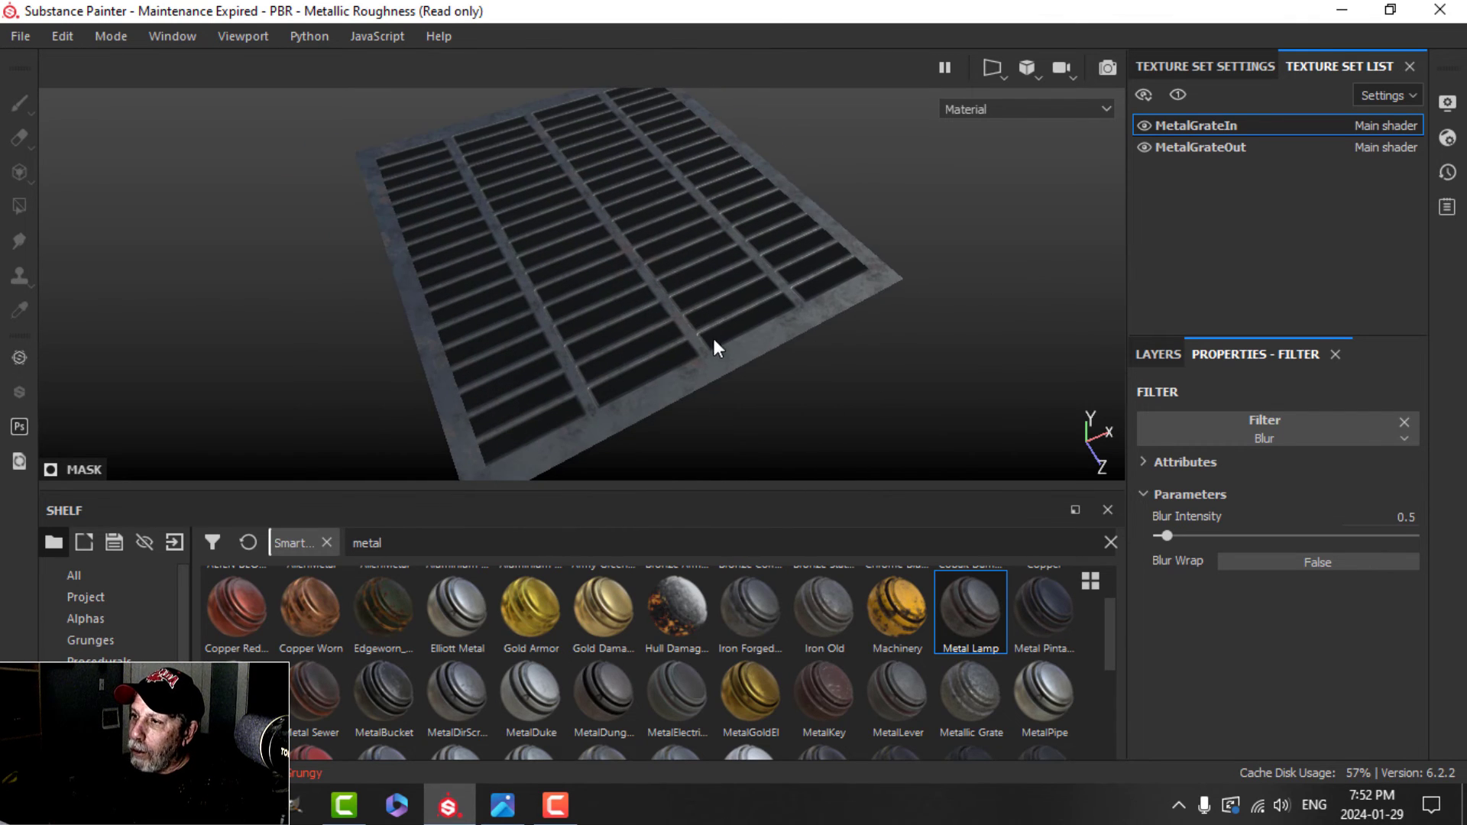
click(1160, 355)
click(1171, 434)
Step: Examine the grate's illusion of depth from shallow angles, switching the MetalGrateIn texture set's visibility off and on
alt+drag(616, 377, 655, 363)
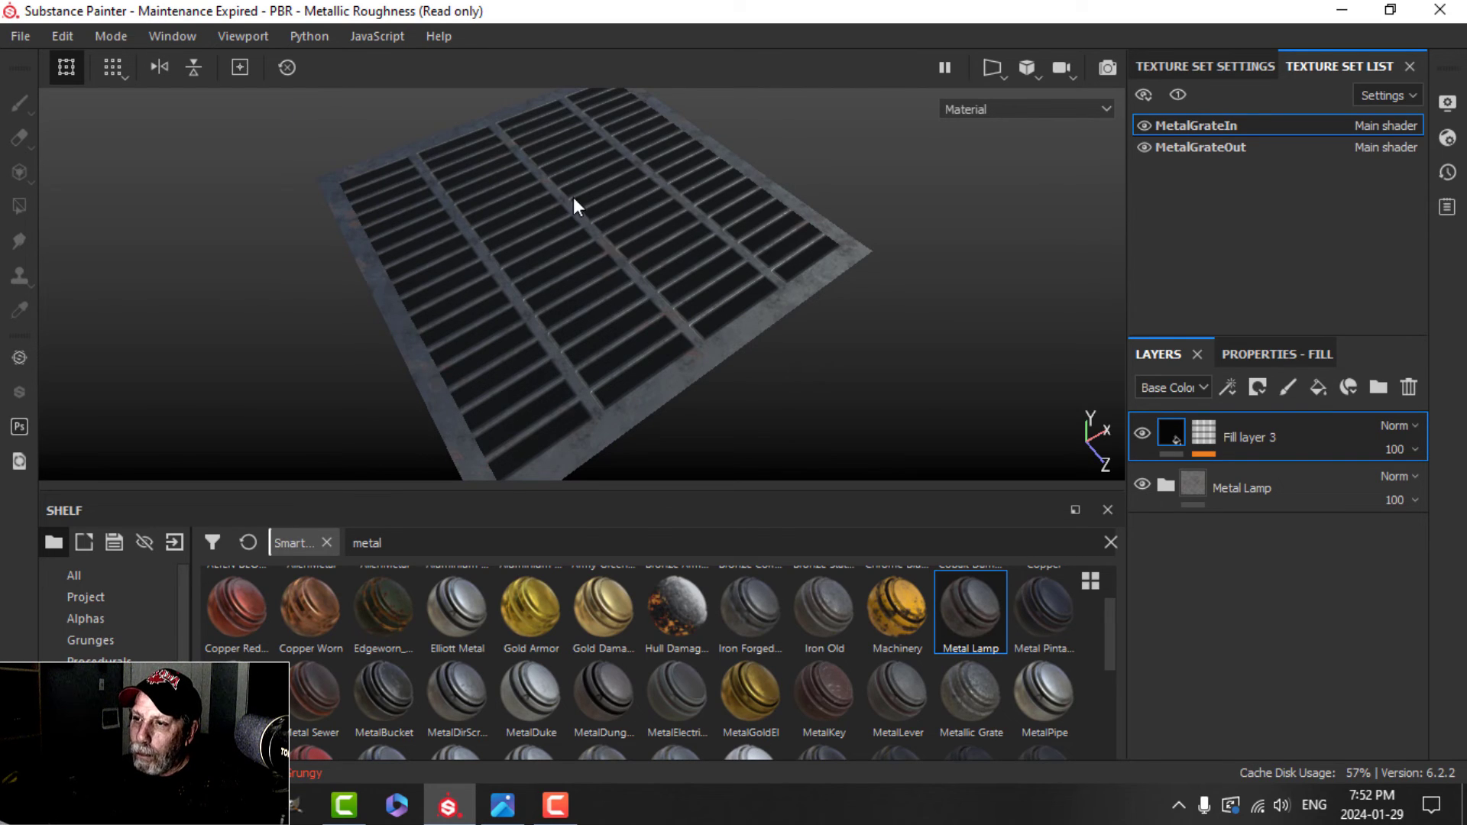
alt+drag(623, 271, 675, 288)
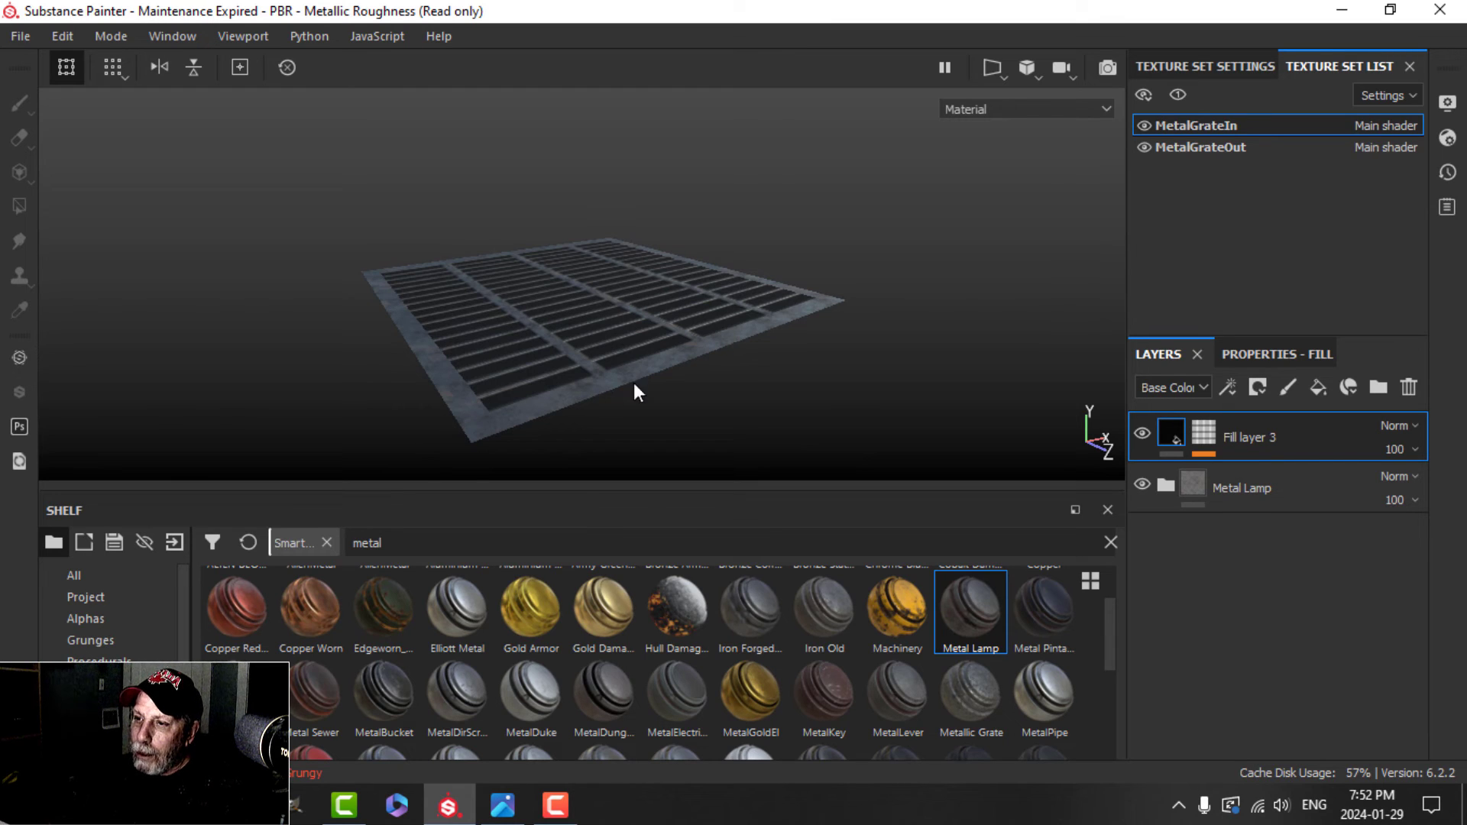
alt+drag(642, 389, 612, 409)
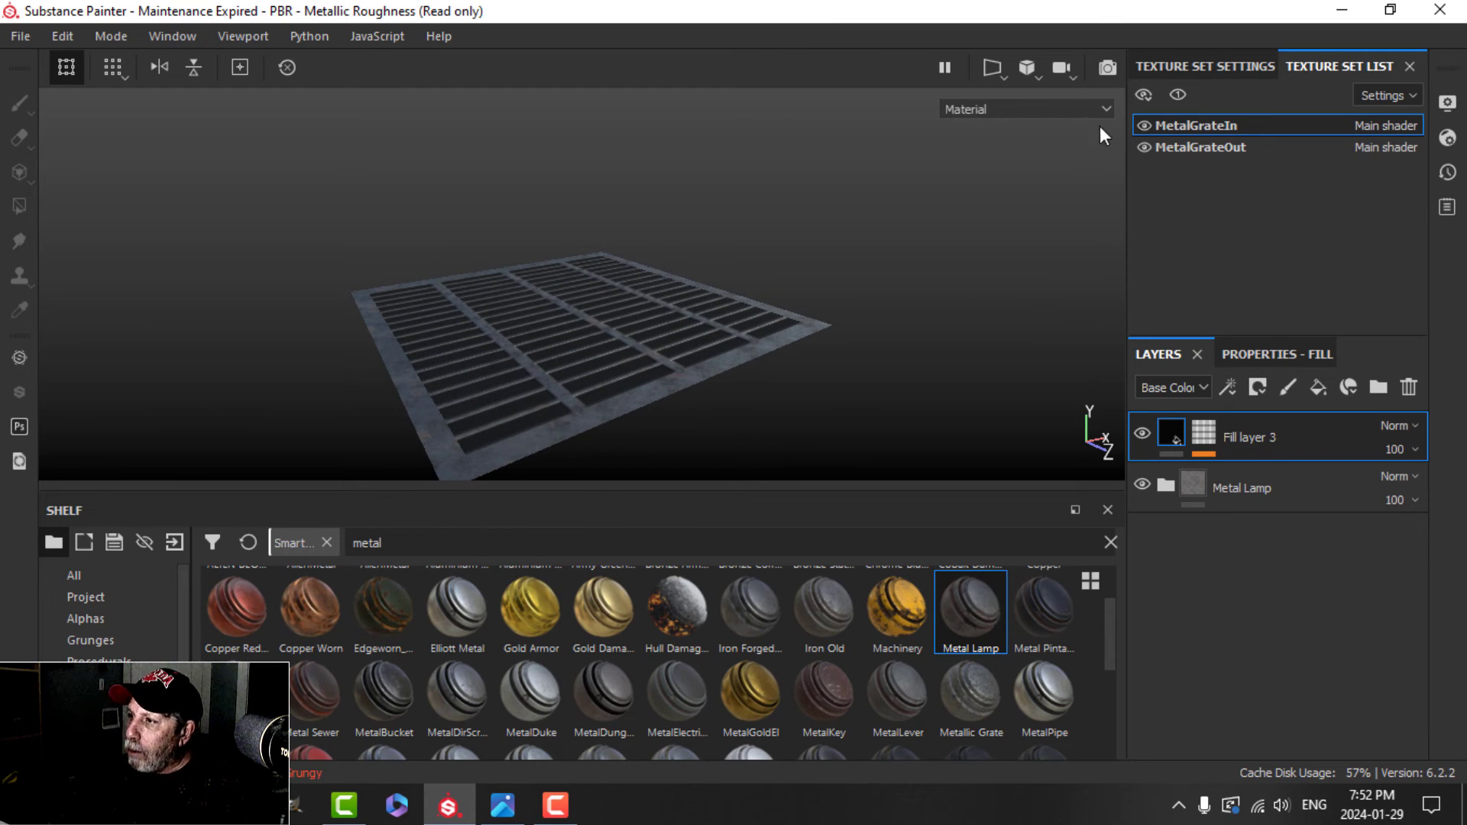
click(1144, 127)
click(1144, 127)
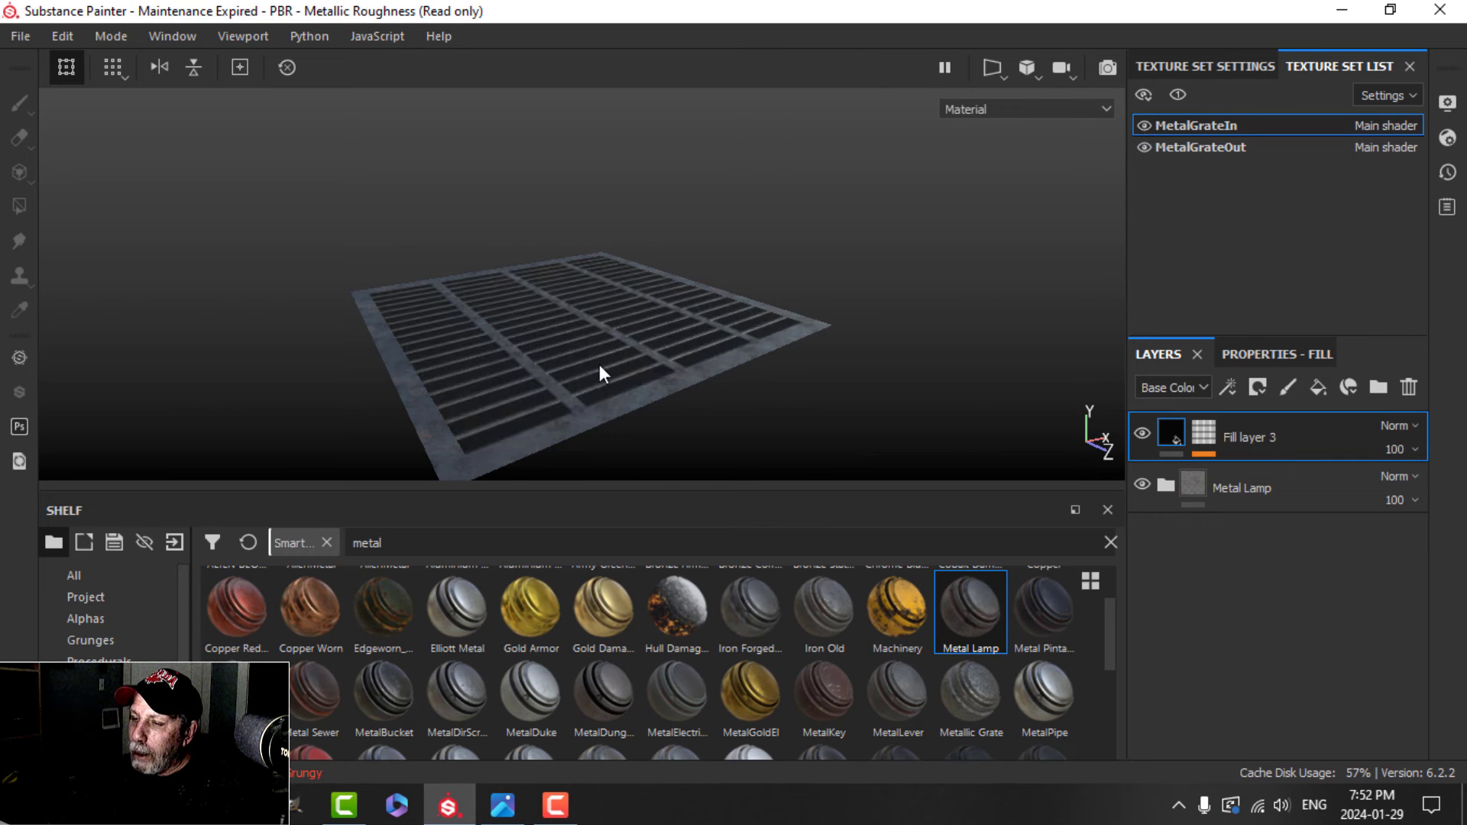
alt+drag(596, 377, 488, 362)
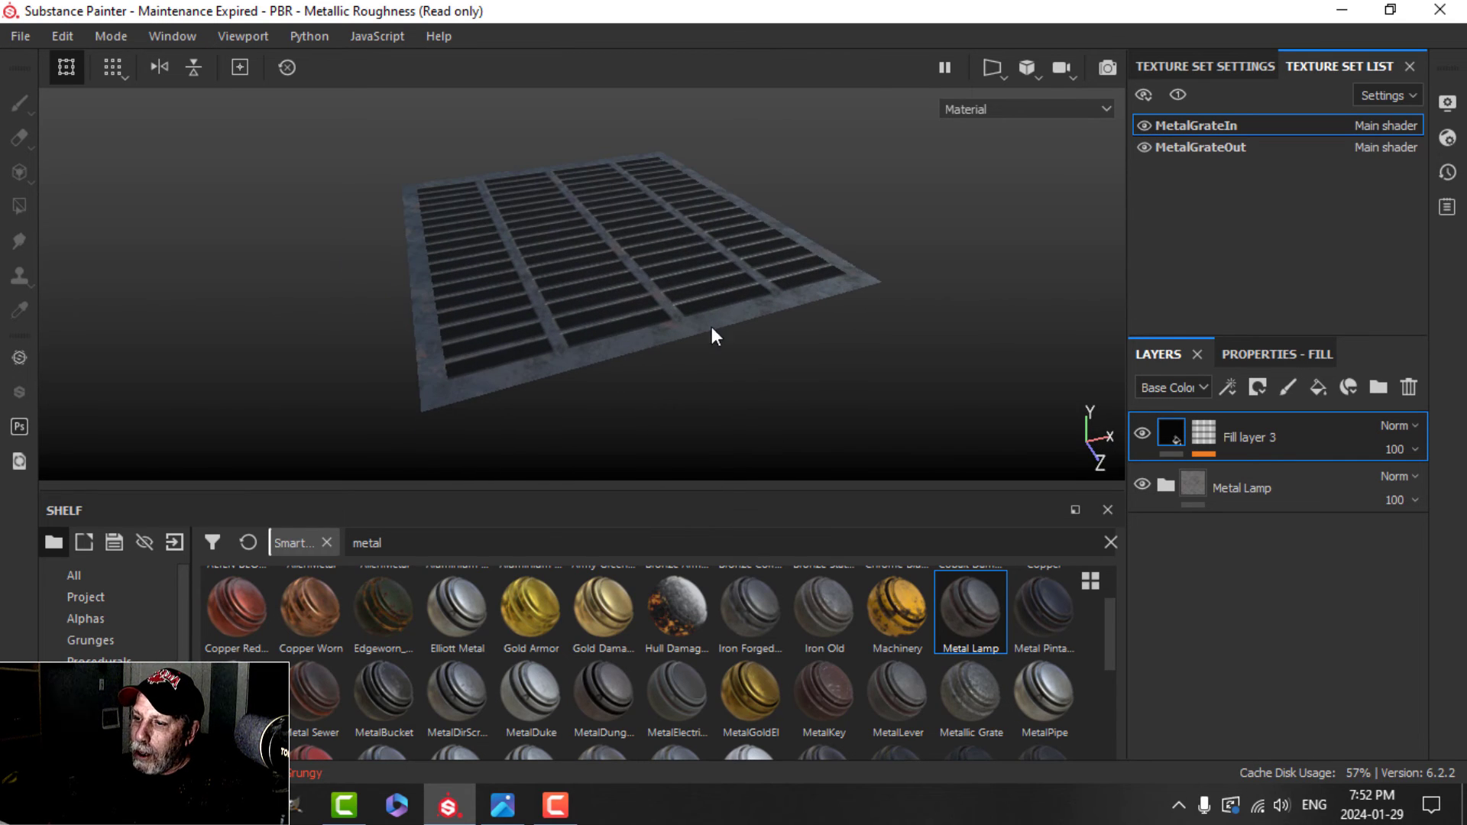
Step: Zoom in on the reference photo to study its grating bars, then hide it and view the grate again
click(504, 810)
scroll(930, 482, up, 5)
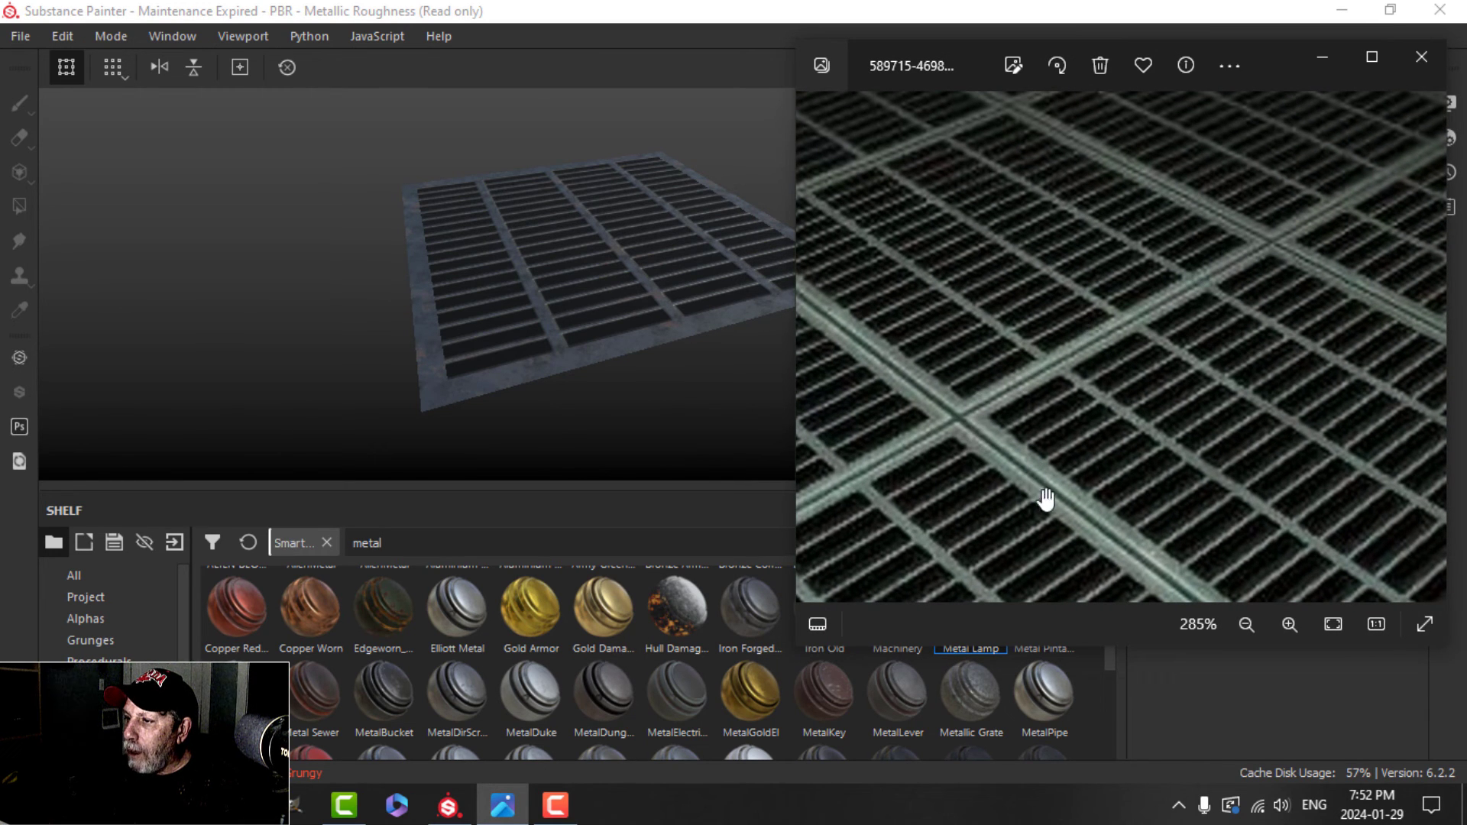
click(1323, 58)
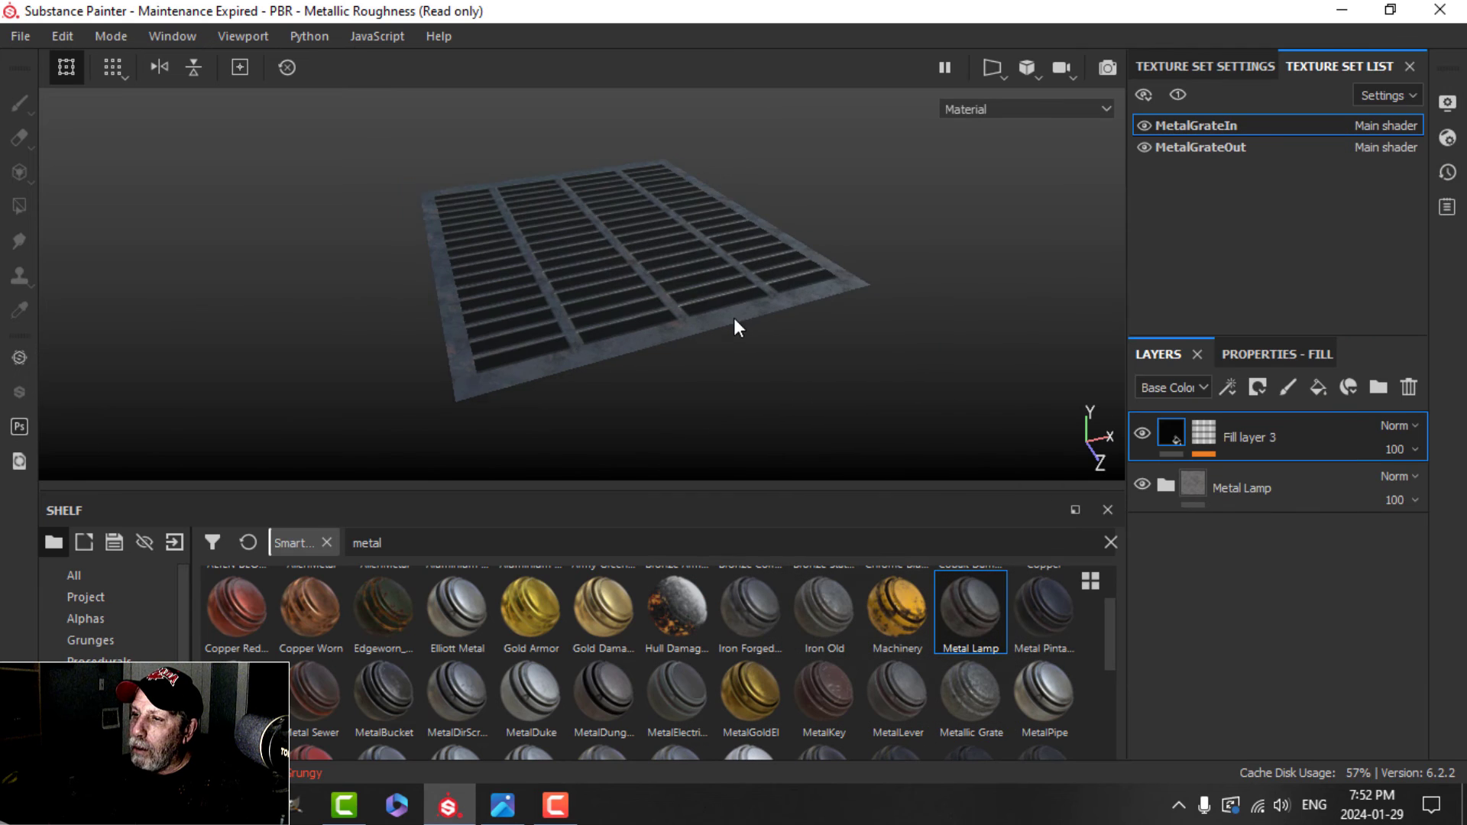
mouse_move(733, 318)
alt+mouse_down()
mouse_move(691, 322)
mouse_move(689, 342)
alt+mouse_up()
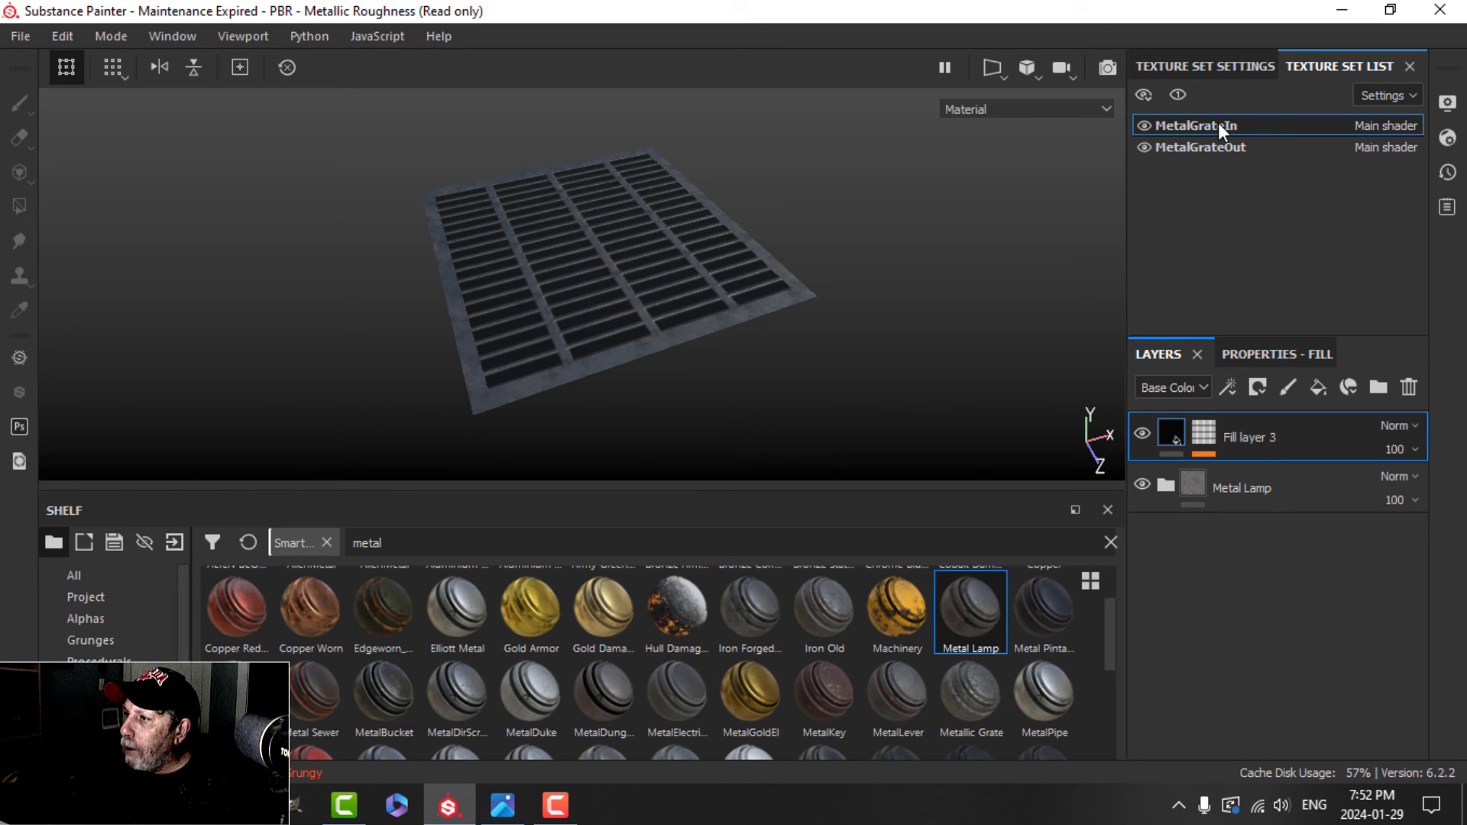
Step: Change the Main shader to pbr-metal-rough-with-alpha-blending
click(1447, 139)
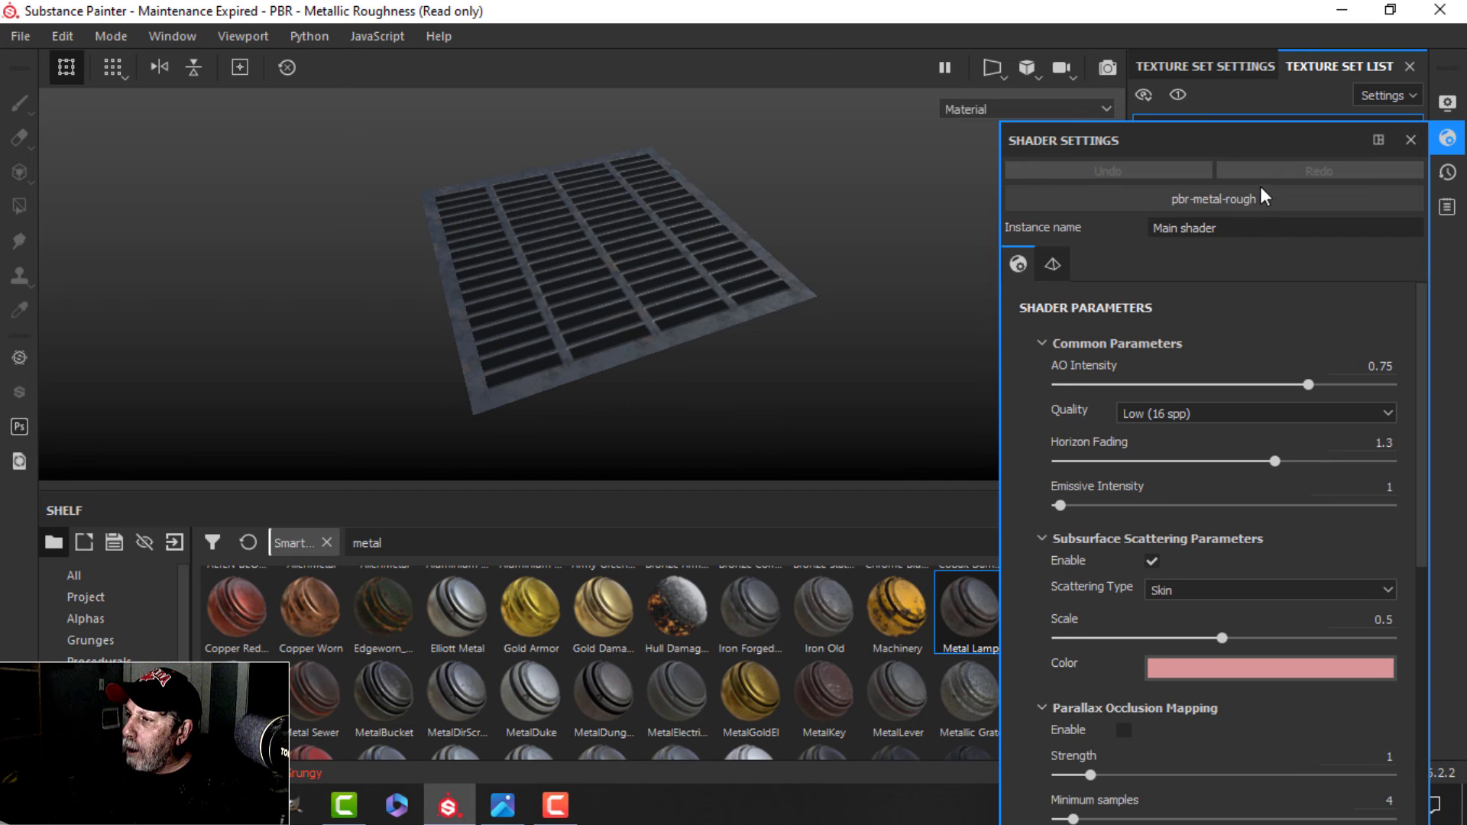
click(1249, 197)
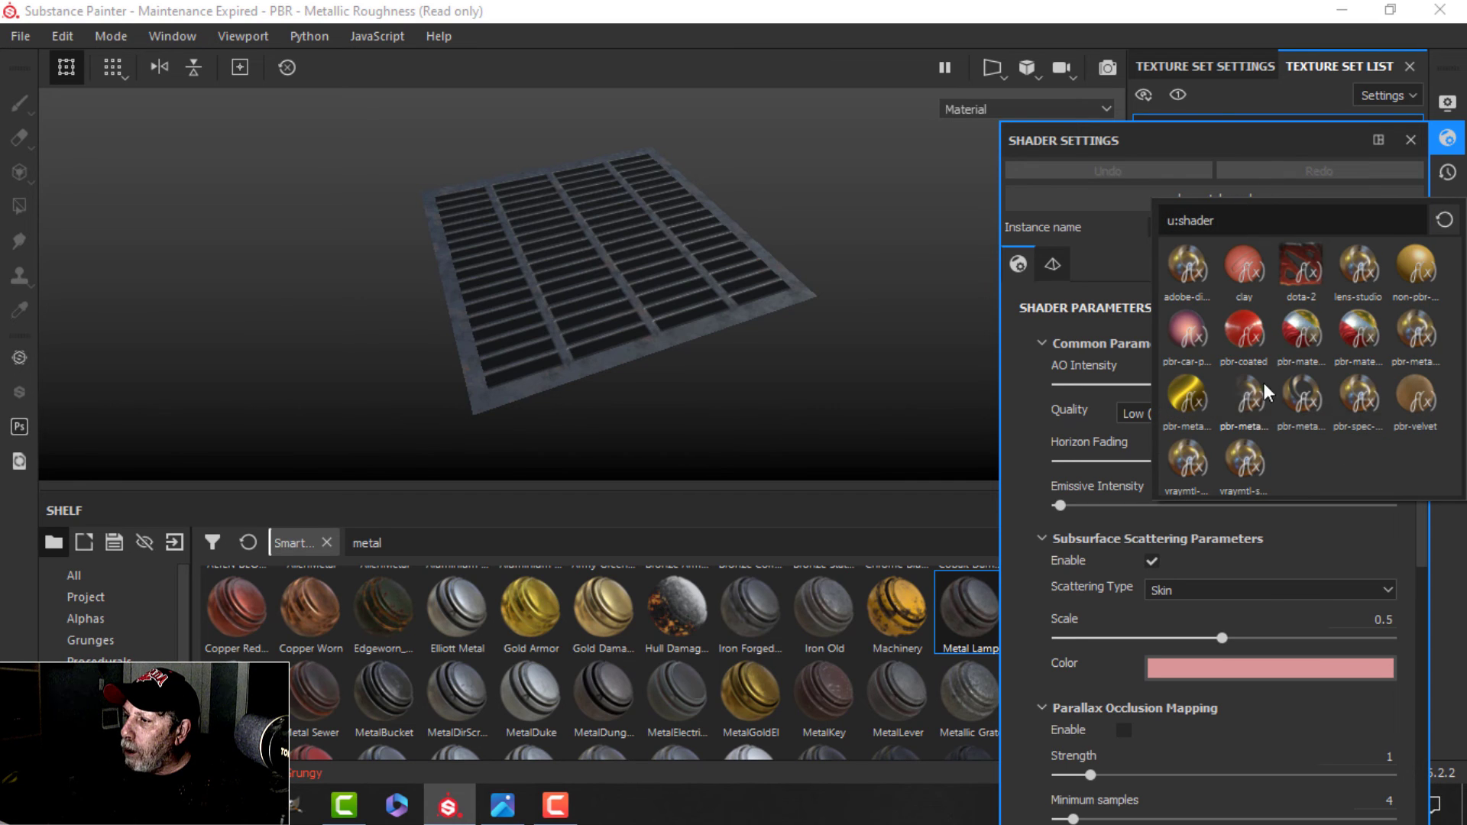
click(1252, 408)
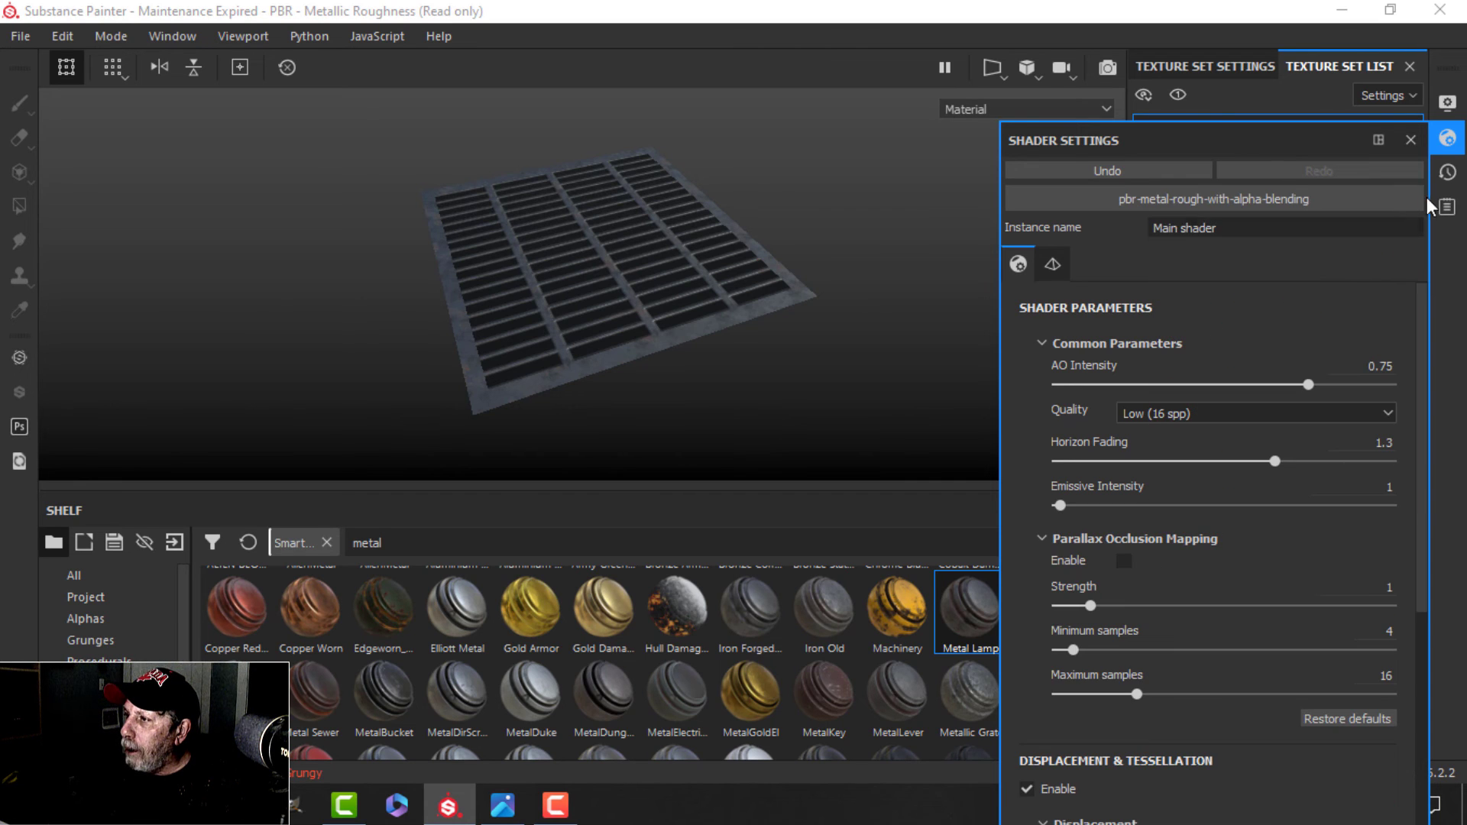
click(1448, 139)
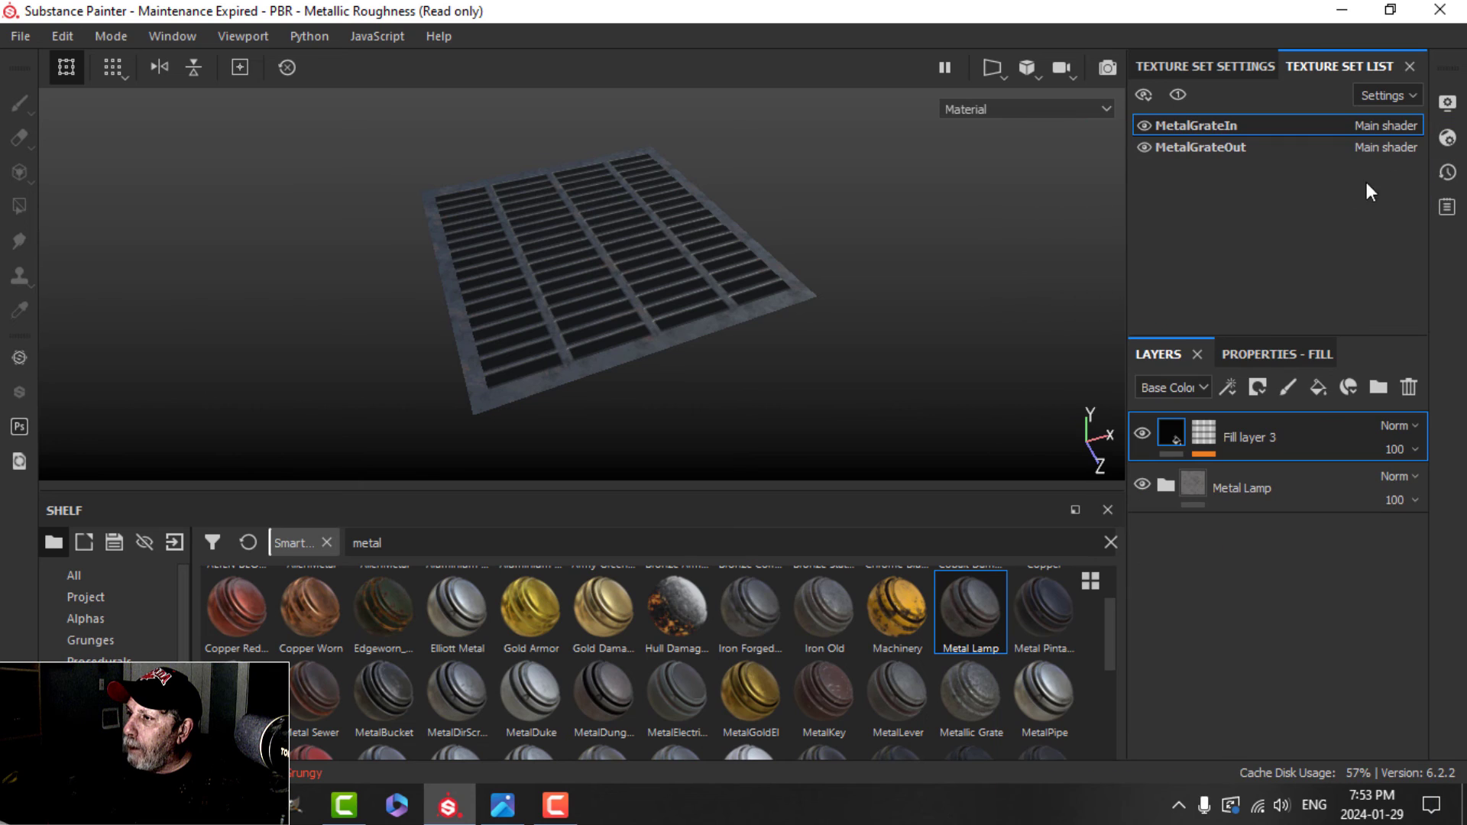
Step: Add an Opacity channel to the MetalGrateIn texture set
click(1246, 66)
scroll(1316, 218, down, 3)
scroll(1315, 232, up, 10)
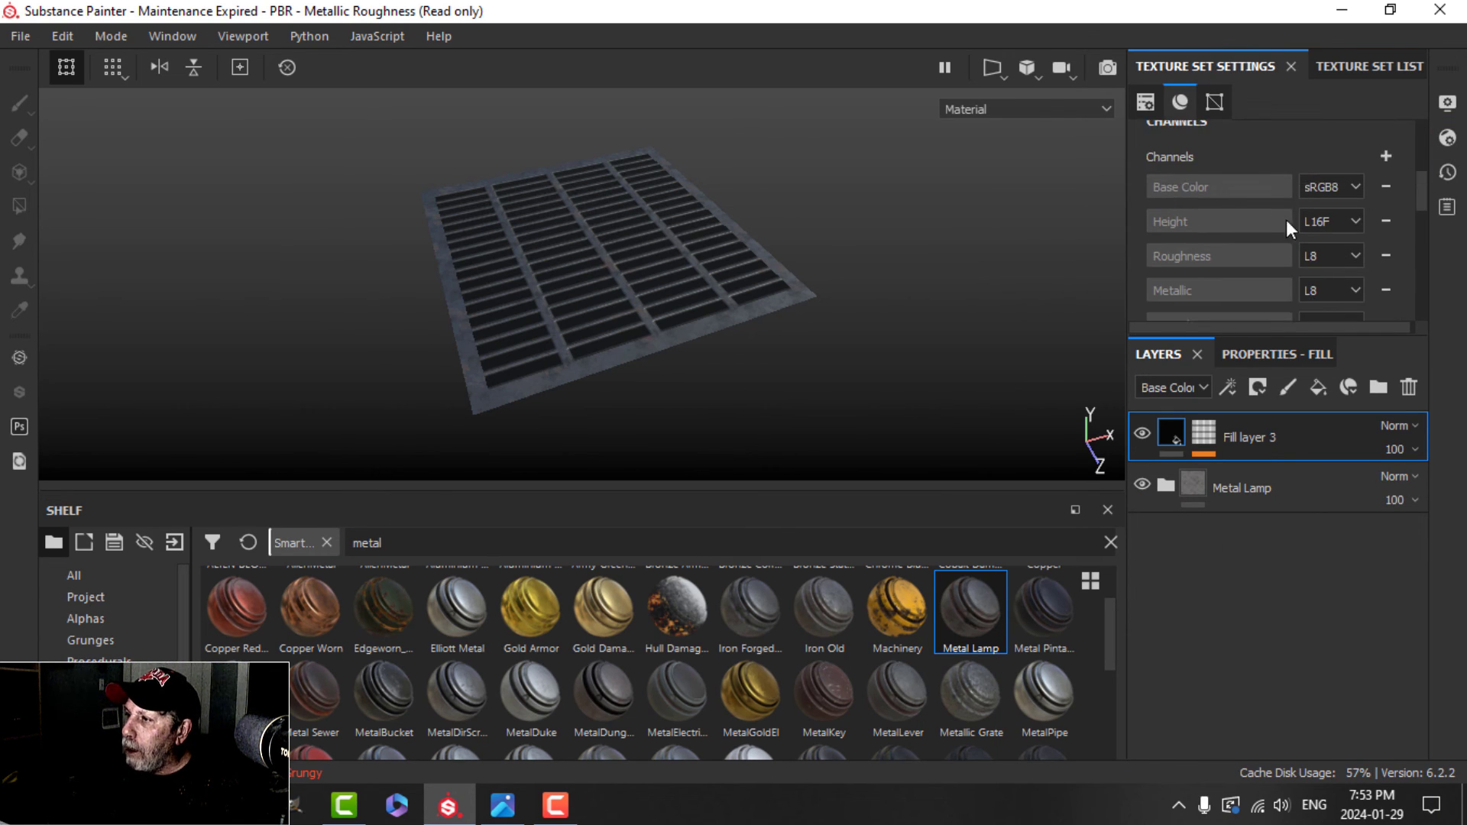
click(1386, 156)
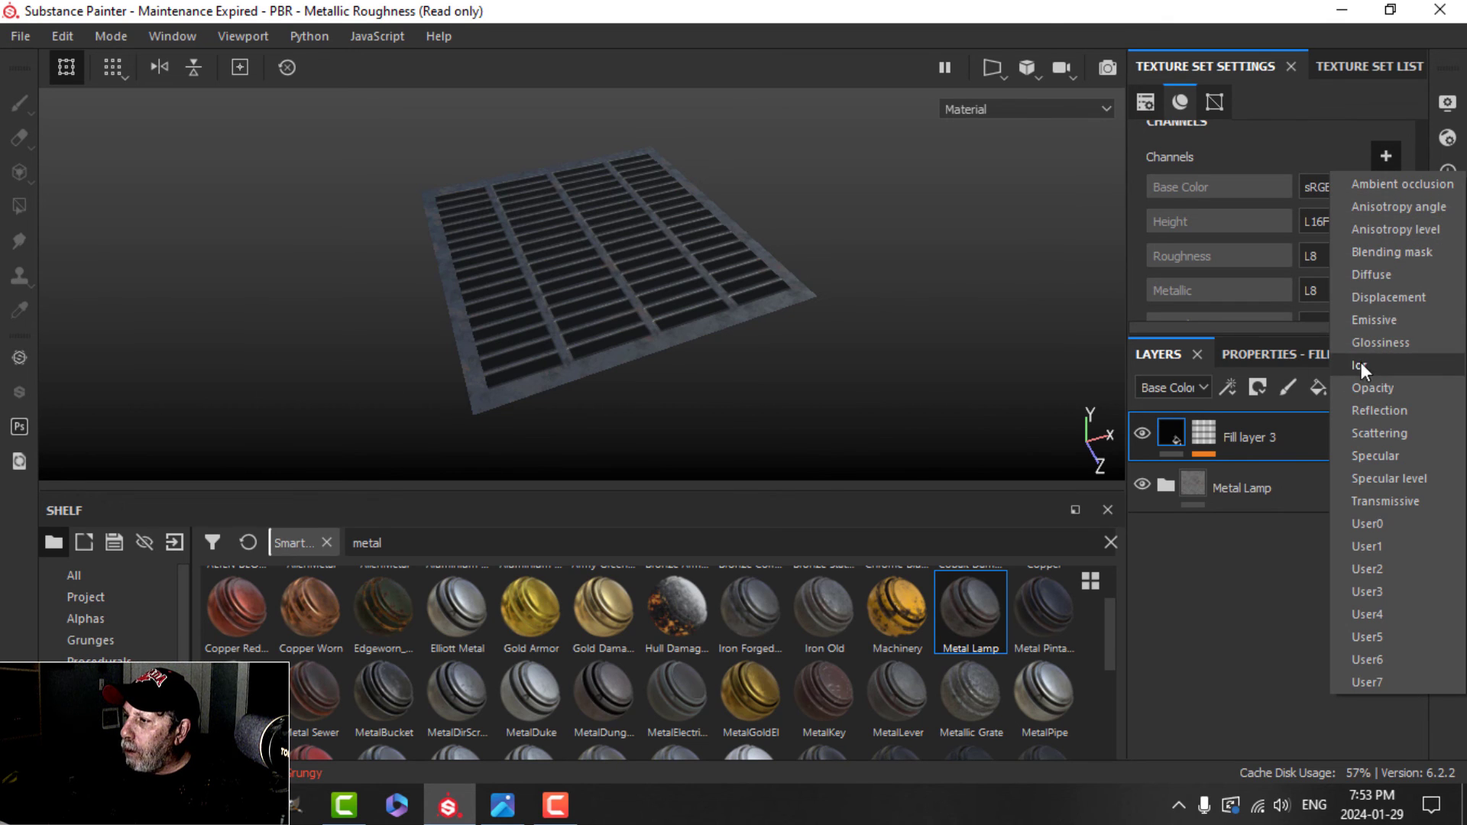
click(1369, 388)
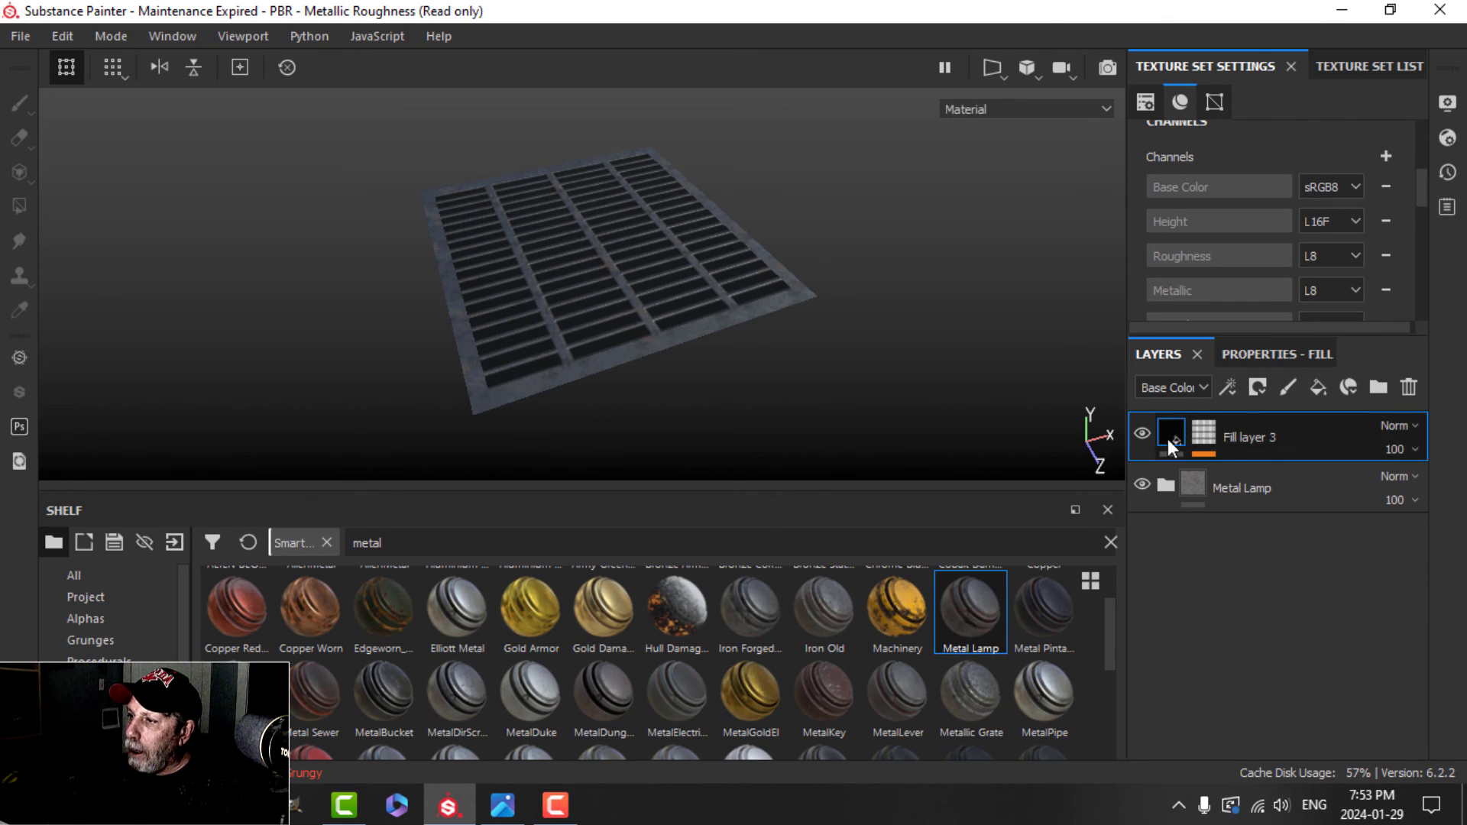
Step: Enable the opacity channel on Fill layer 3, set its Opacity to 0, and check the slots on the grate
click(1288, 359)
scroll(1254, 420, up, 5)
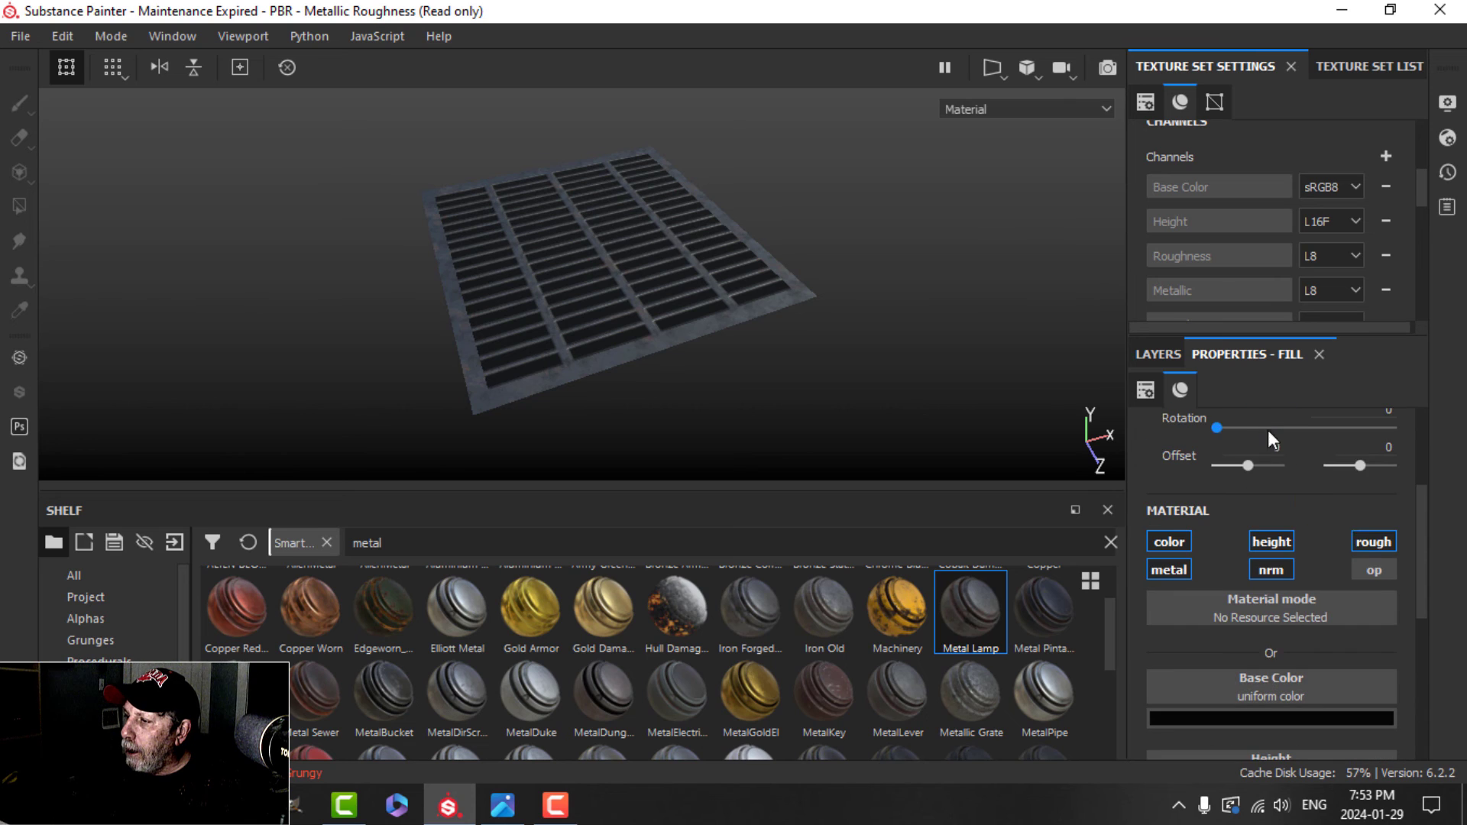
click(1373, 572)
scroll(1295, 543, down, 5)
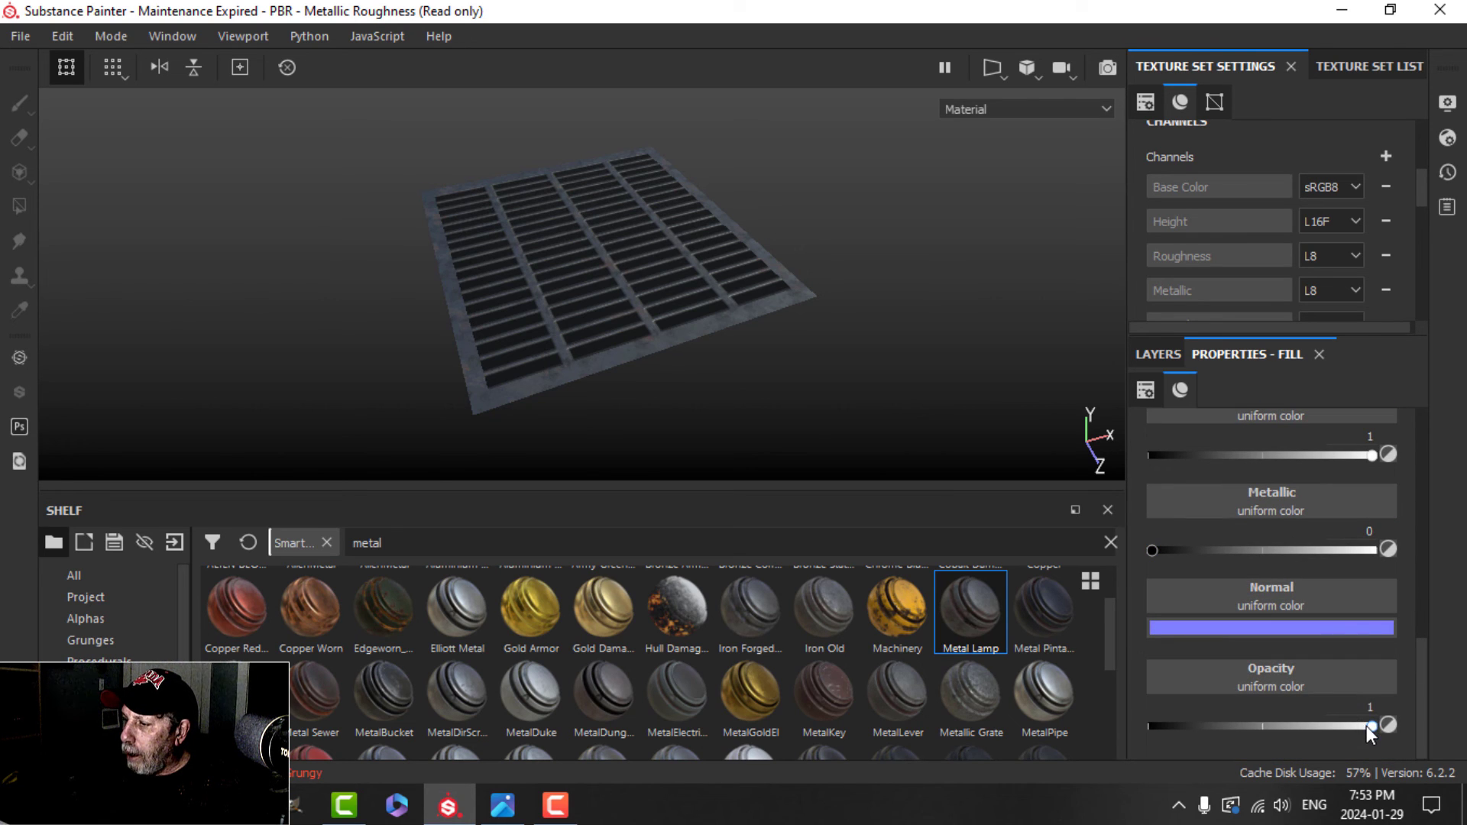
drag(1369, 726, 1126, 735)
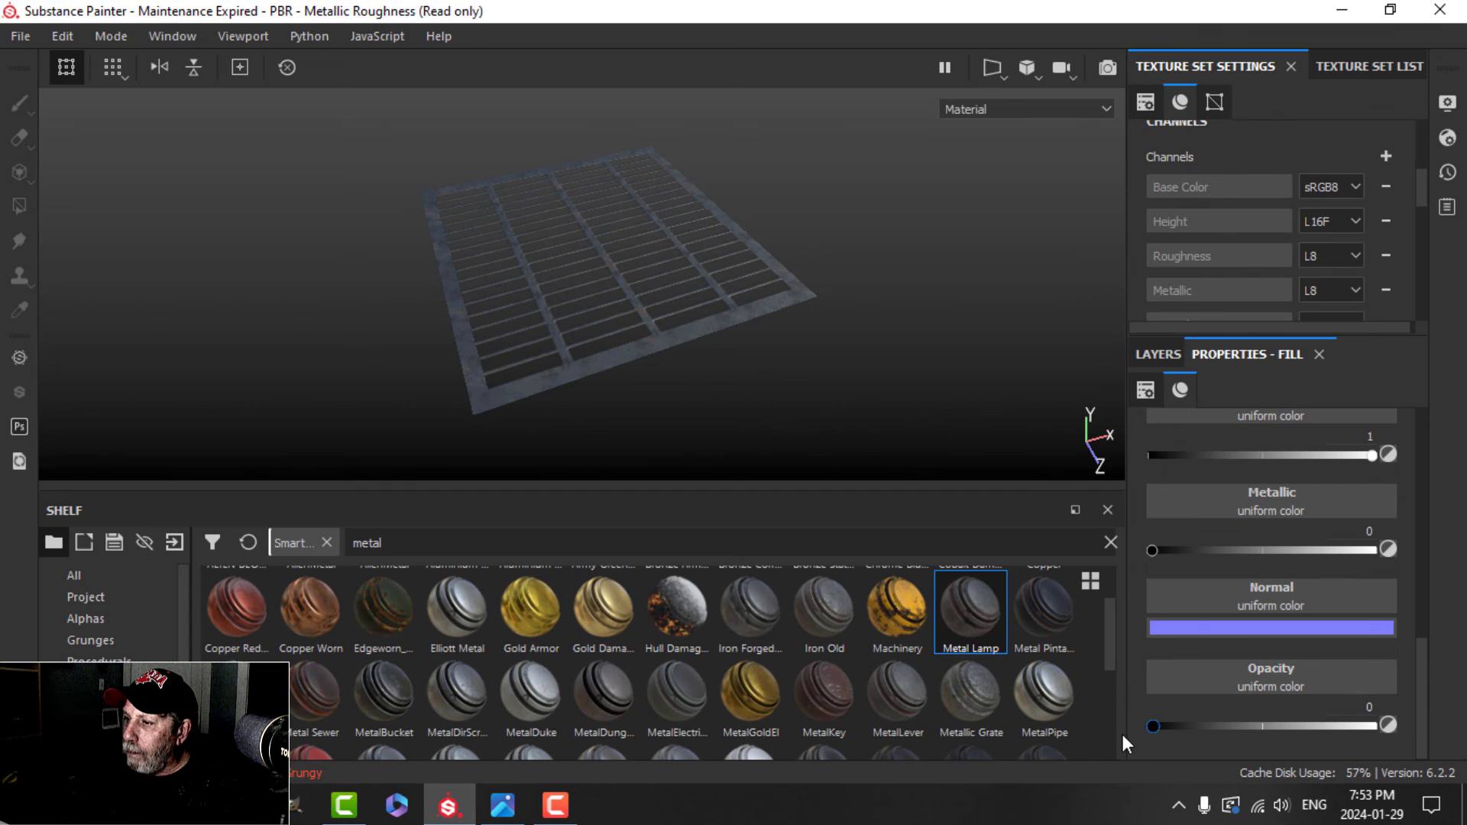
alt+drag(750, 346, 776, 361)
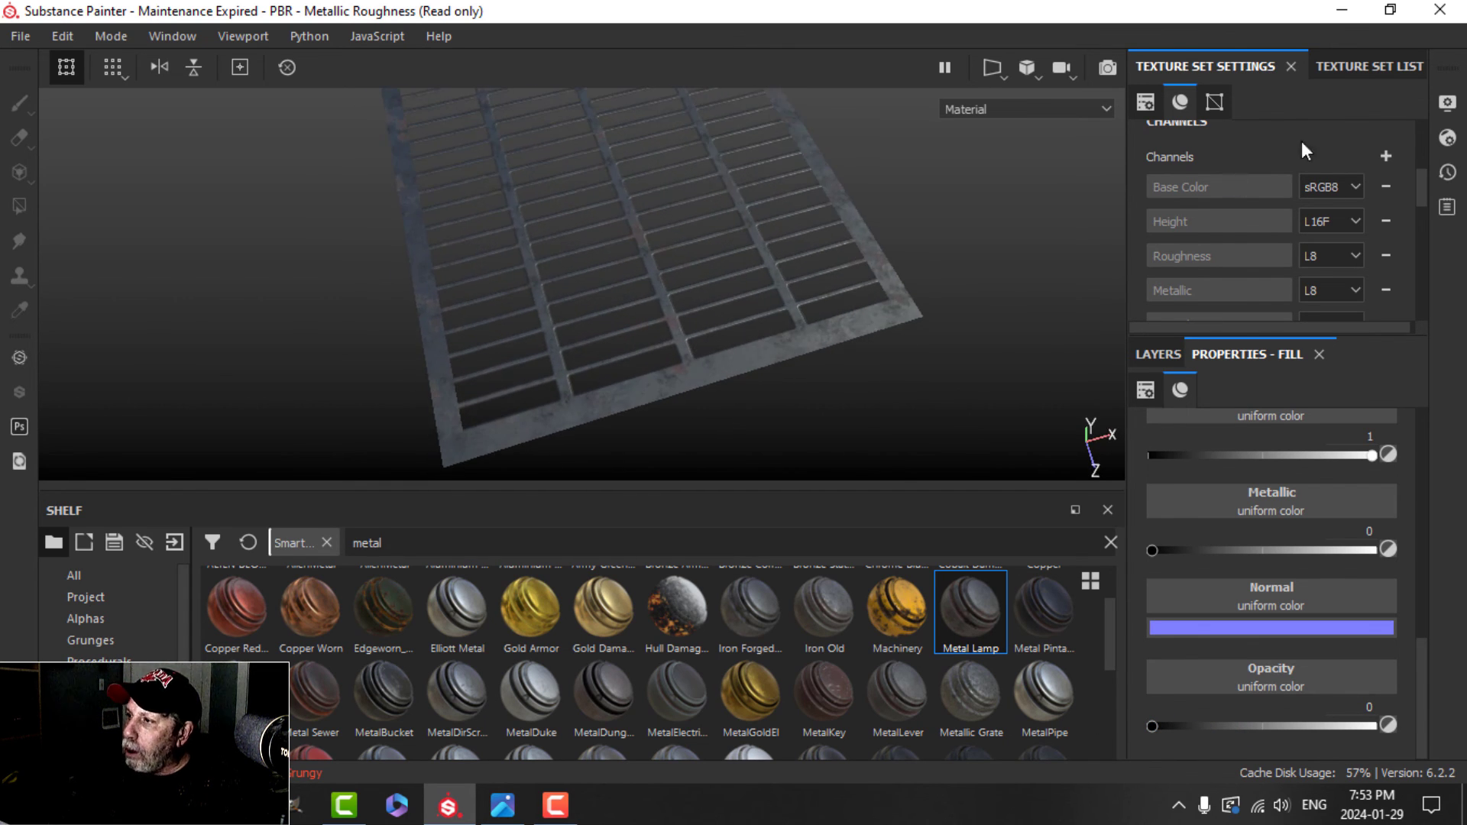
Step: Raise the Environment Opacity to 57 and examine the grate's slots against the panorama background
click(1447, 102)
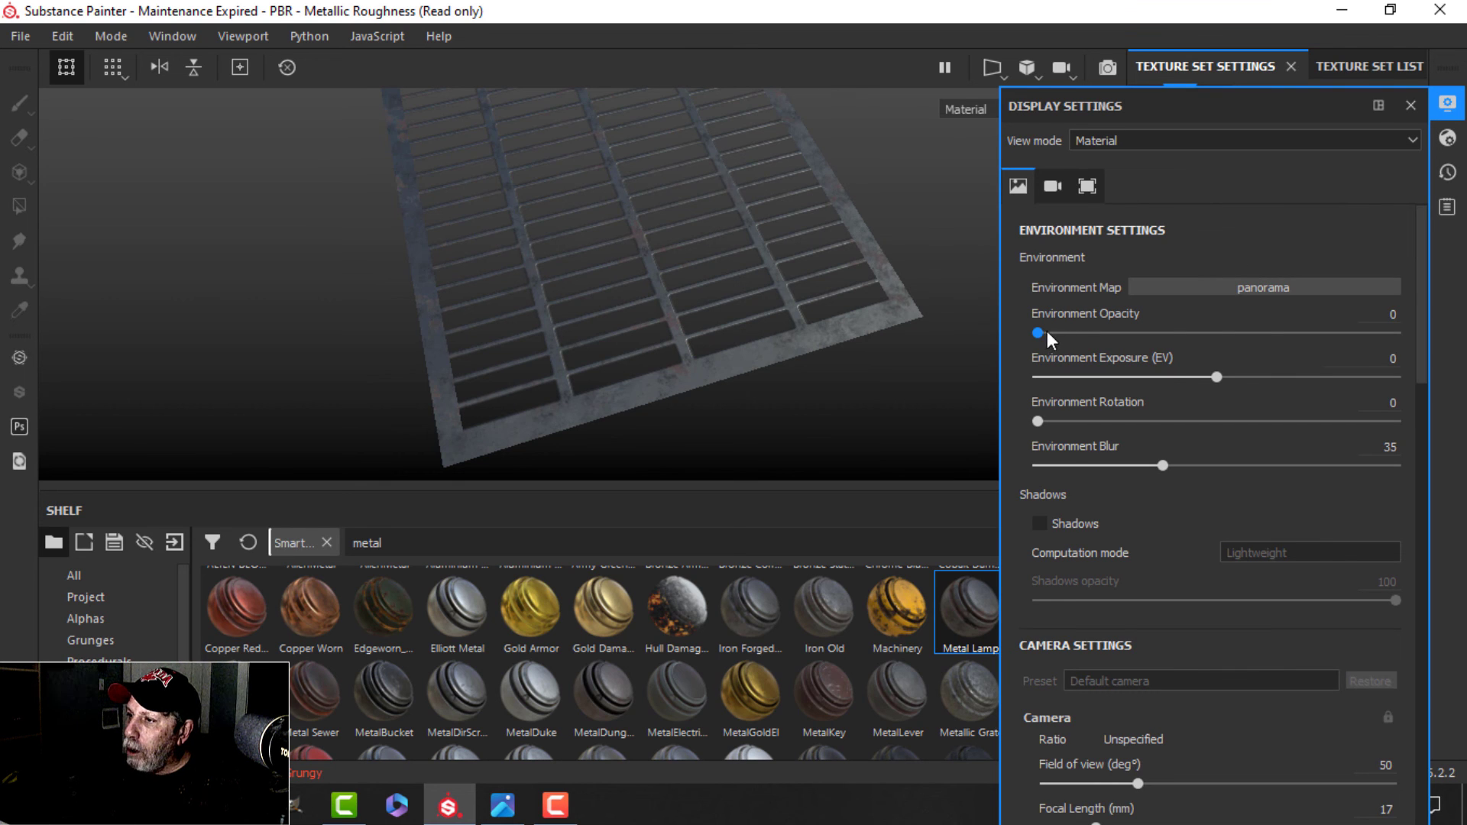
drag(1046, 333, 1241, 333)
alt+drag(812, 311, 823, 269)
scroll(777, 320, up, 3)
alt+drag(632, 275, 772, 247)
alt+middle_drag(786, 239, 767, 252)
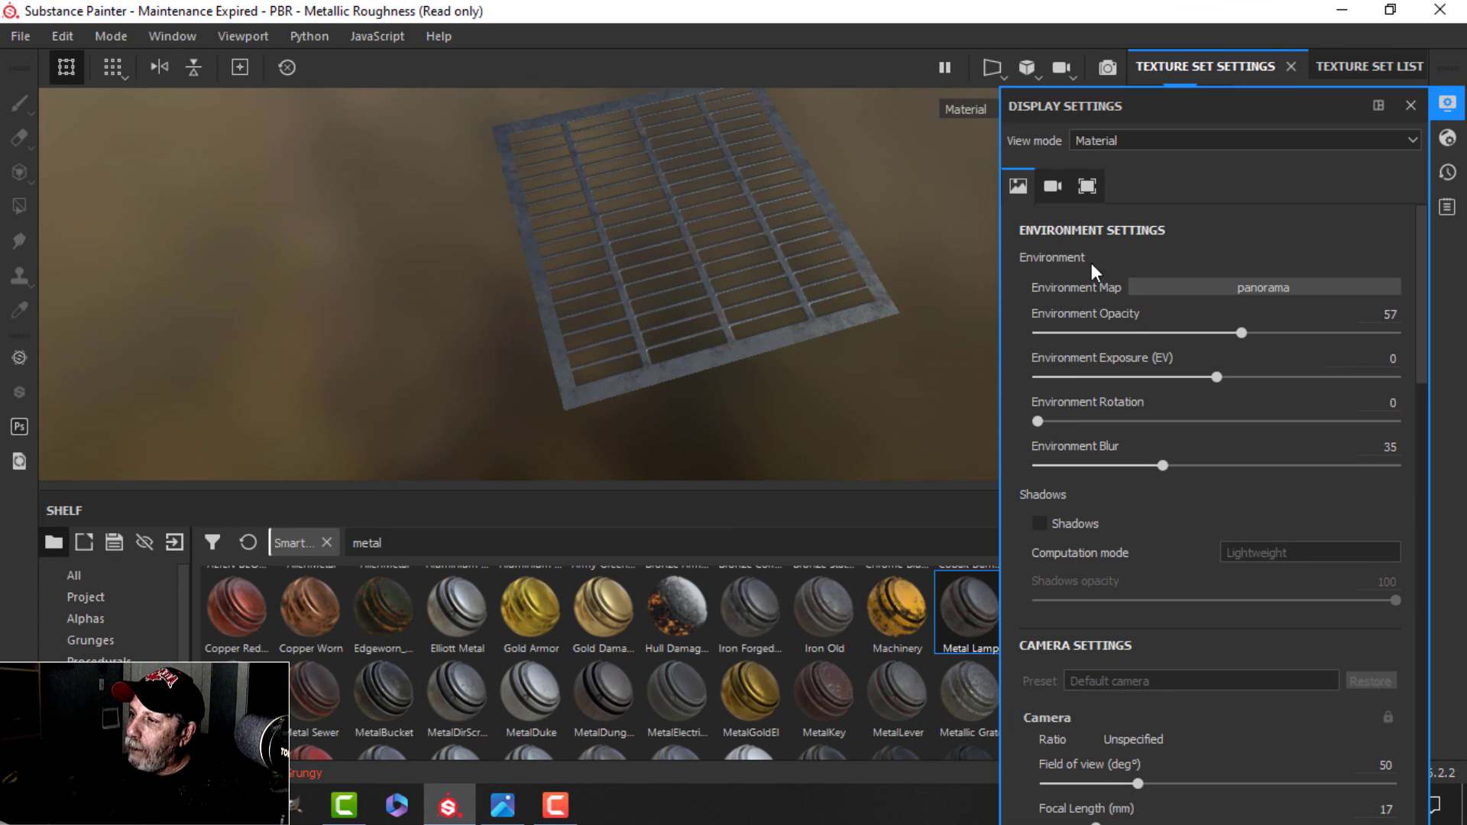
Step: Return the Environment Opacity to 0, close the display settings, and inspect the see-through grate
drag(1238, 331, 993, 336)
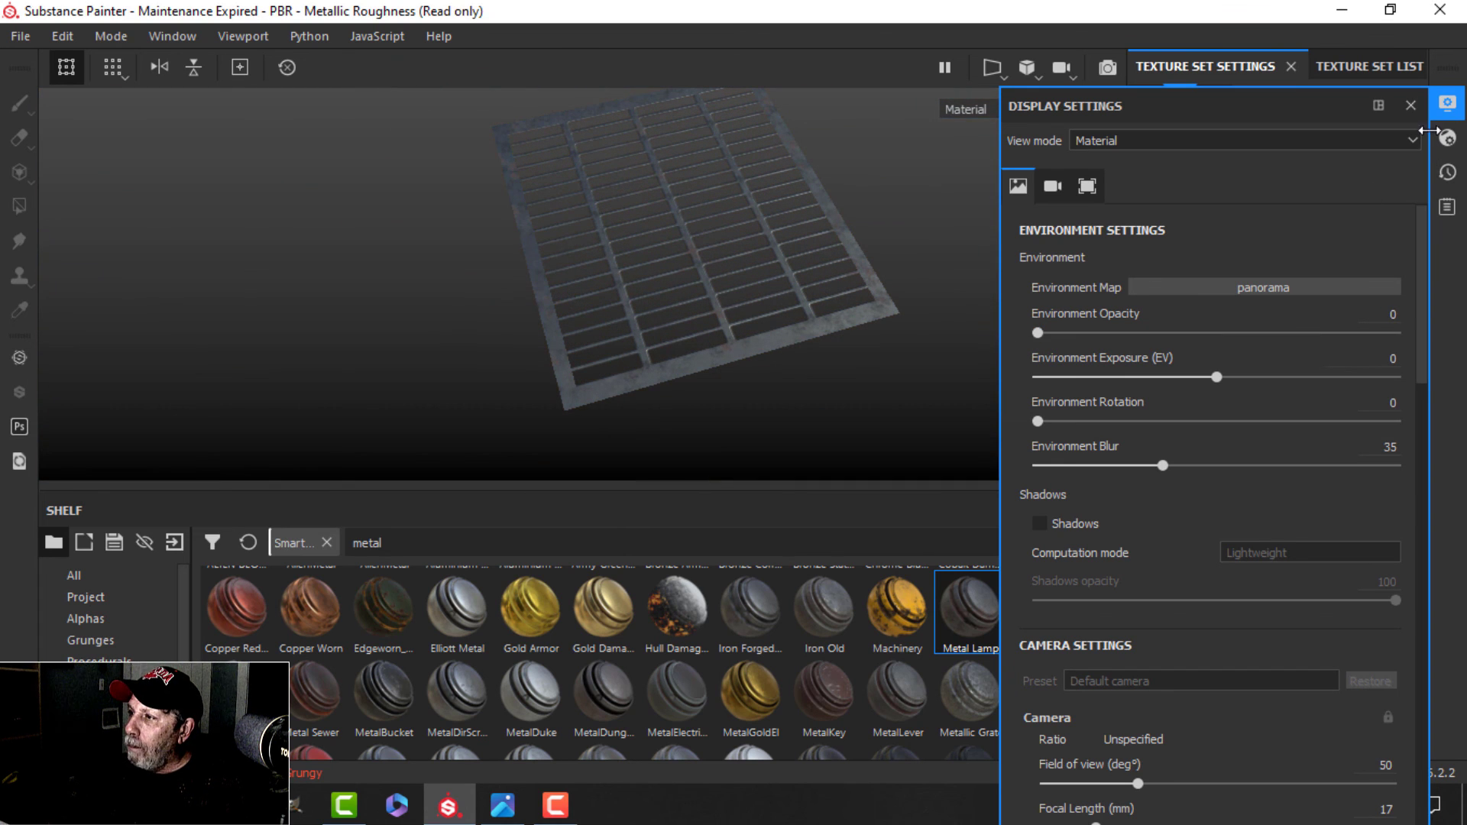
click(1448, 103)
mouse_move(828, 281)
alt+mouse_down()
mouse_move(795, 255)
mouse_move(826, 252)
mouse_move(812, 258)
alt+mouse_up()
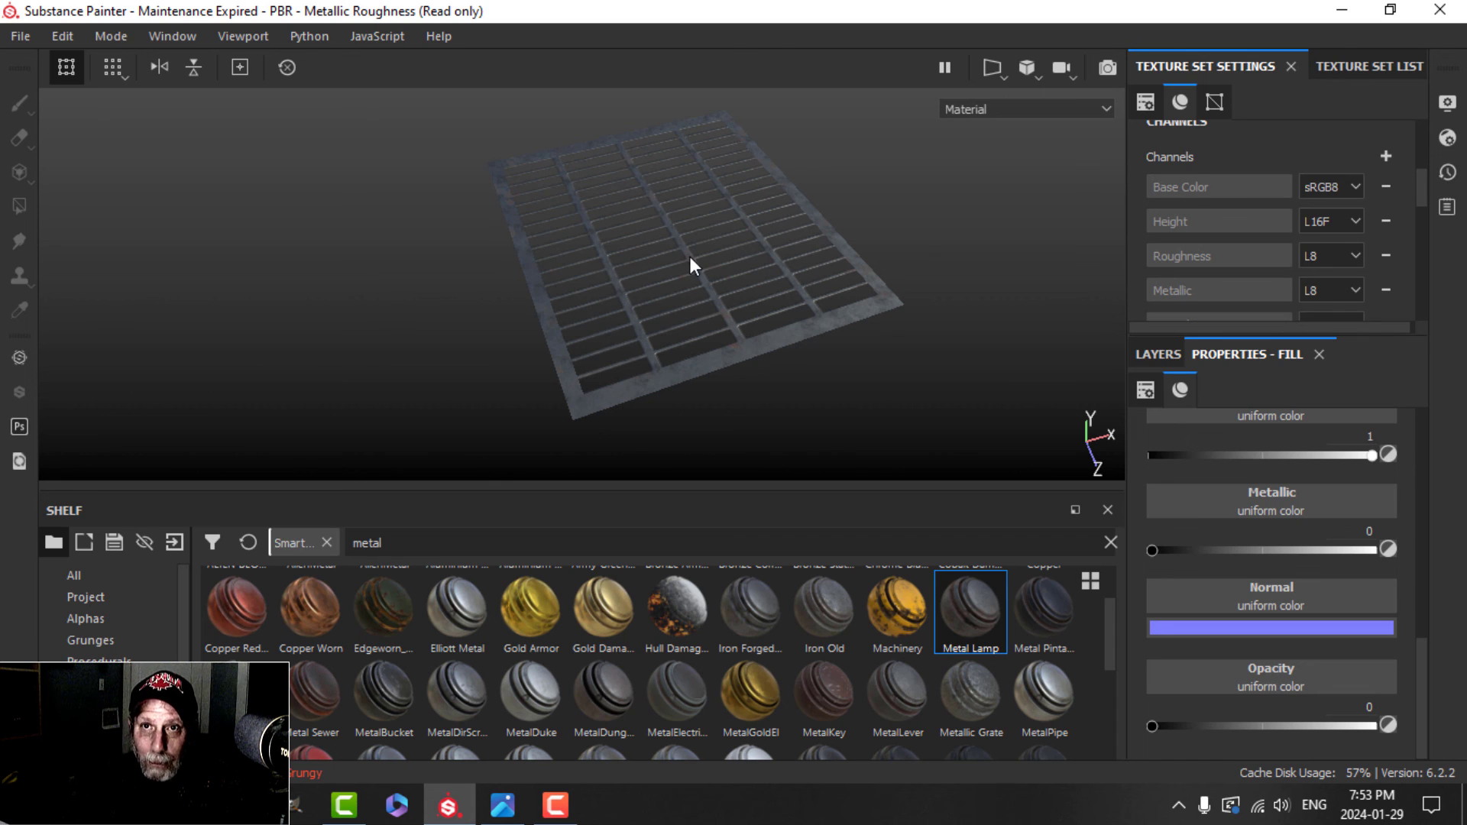
alt+drag(689, 263, 667, 285)
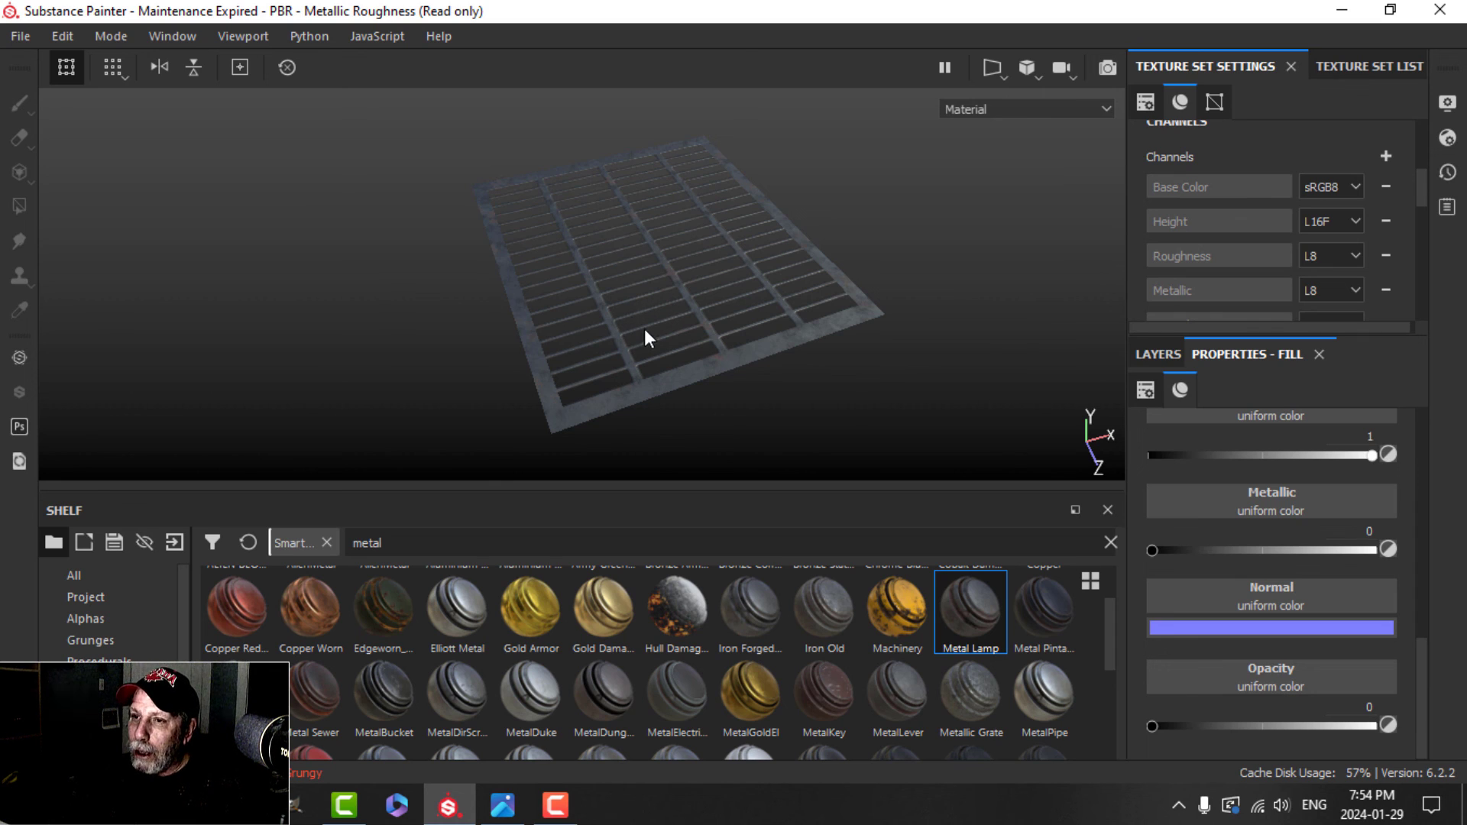
alt+drag(697, 306, 703, 328)
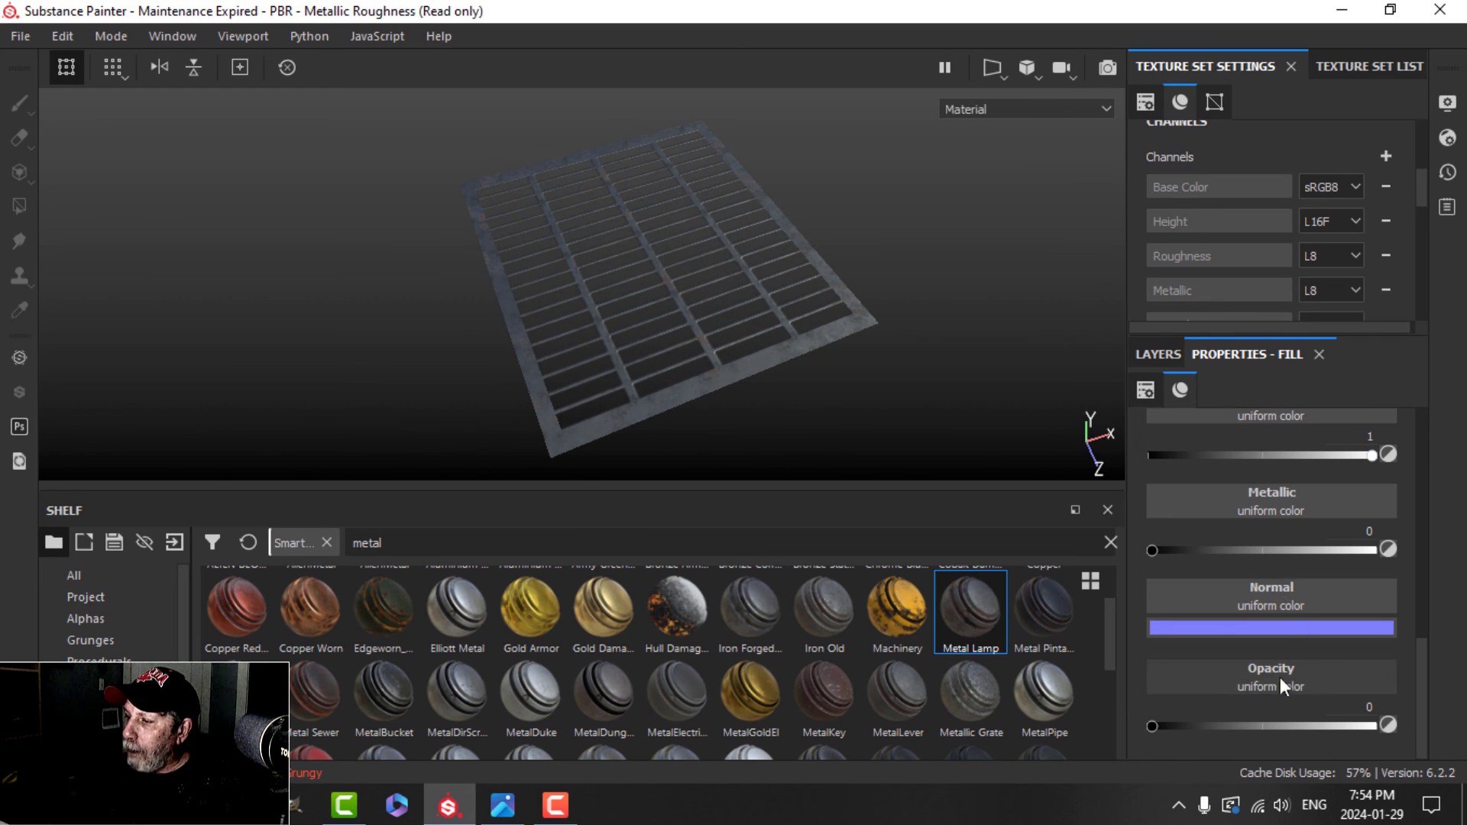
Step: Set Fill layer 3's Opacity value back to 1 and view the grate in an enlarged viewport
click(1158, 726)
drag(1158, 726, 1421, 727)
mouse_move(783, 431)
alt+mouse_down()
mouse_move(782, 366)
mouse_move(782, 417)
alt+mouse_up()
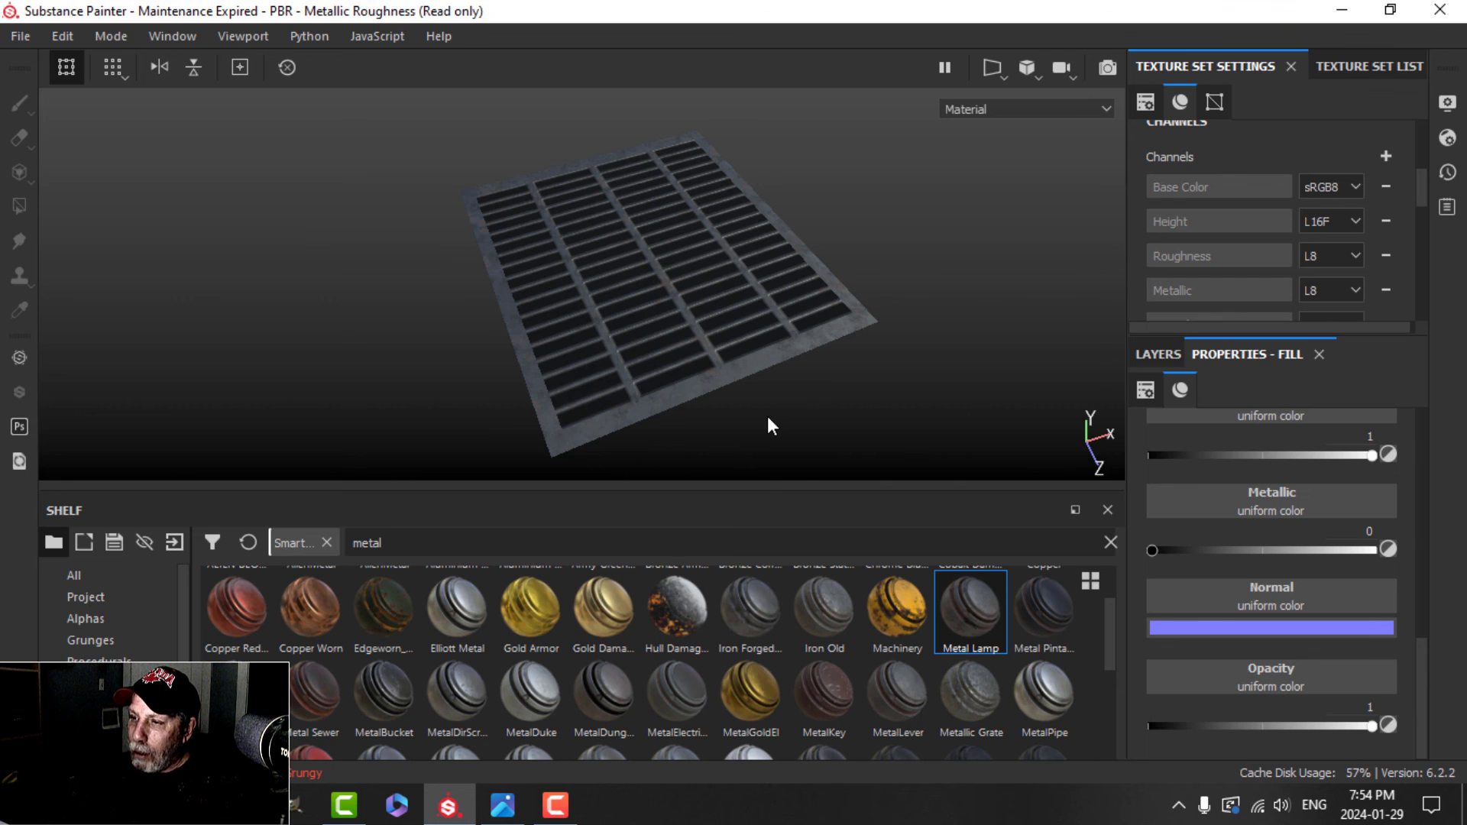
key(Tab)
alt+drag(901, 484, 765, 433)
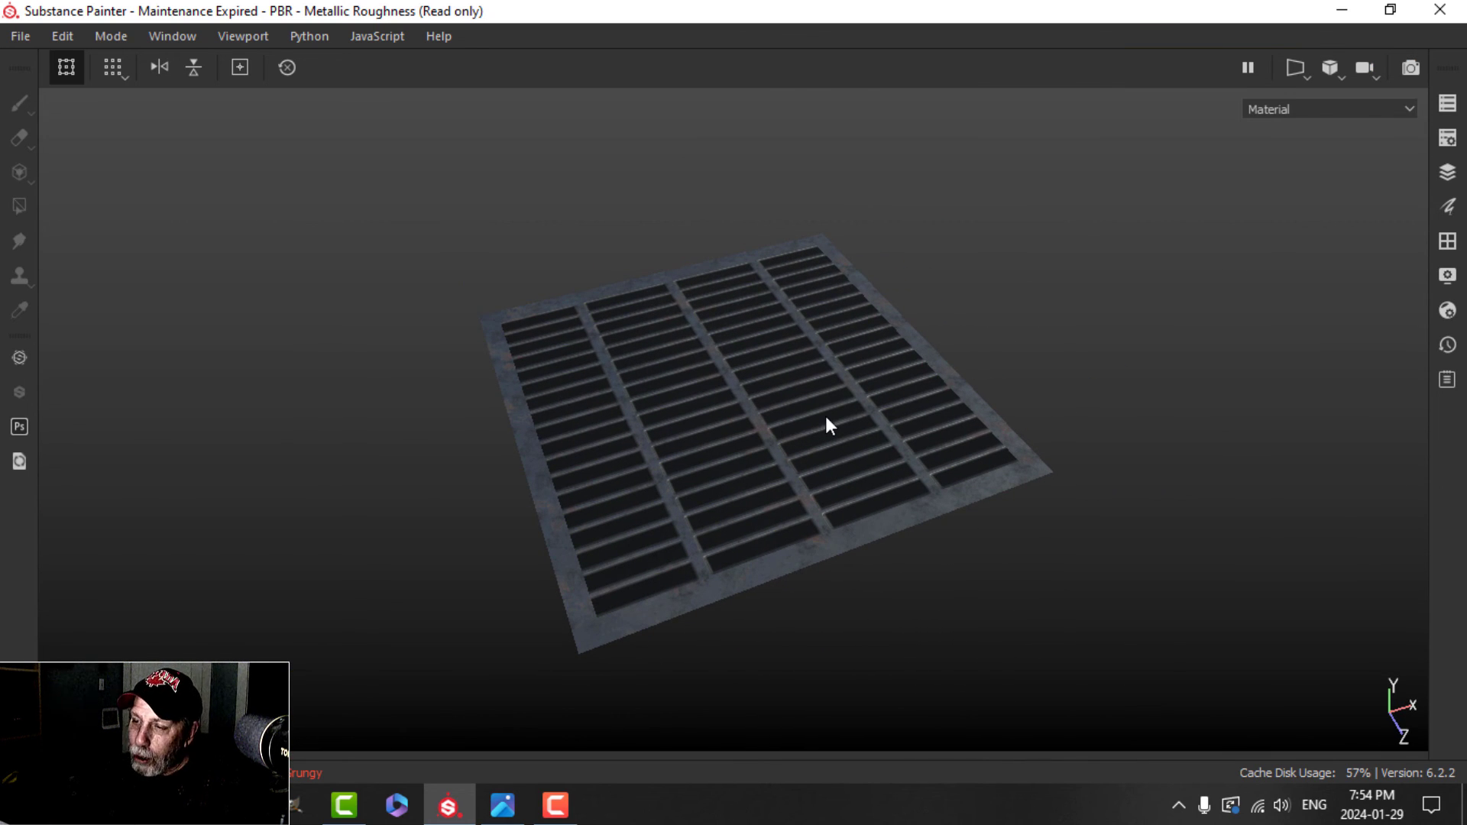